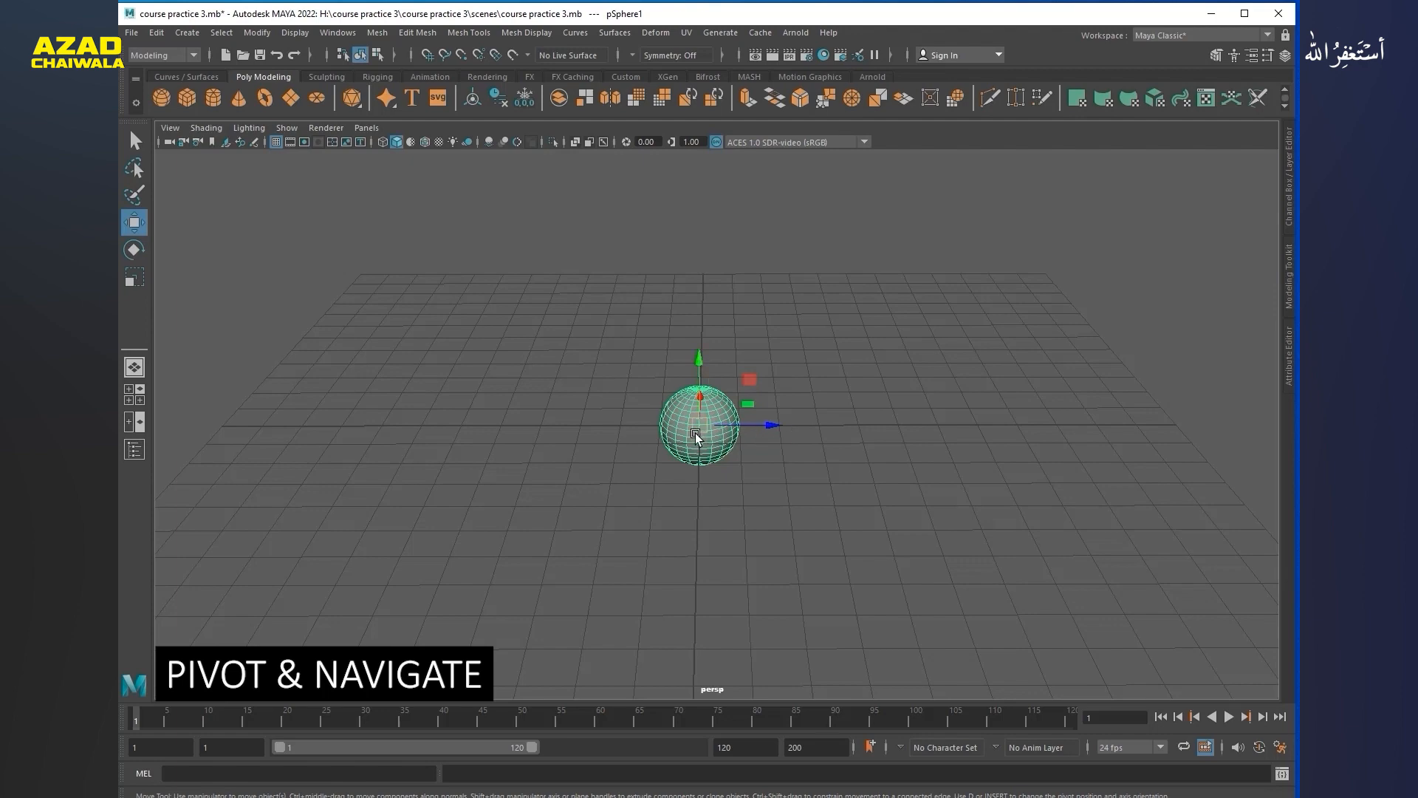
# Step: Move the sphere around the grid along its X, Z and vertical axes, leaving it slightly above the grid centre
pyautogui.keyDown('alt'); pyautogui.moveTo(773, 452); pyautogui.dragTo(884, 481); pyautogui.keyUp('alt')
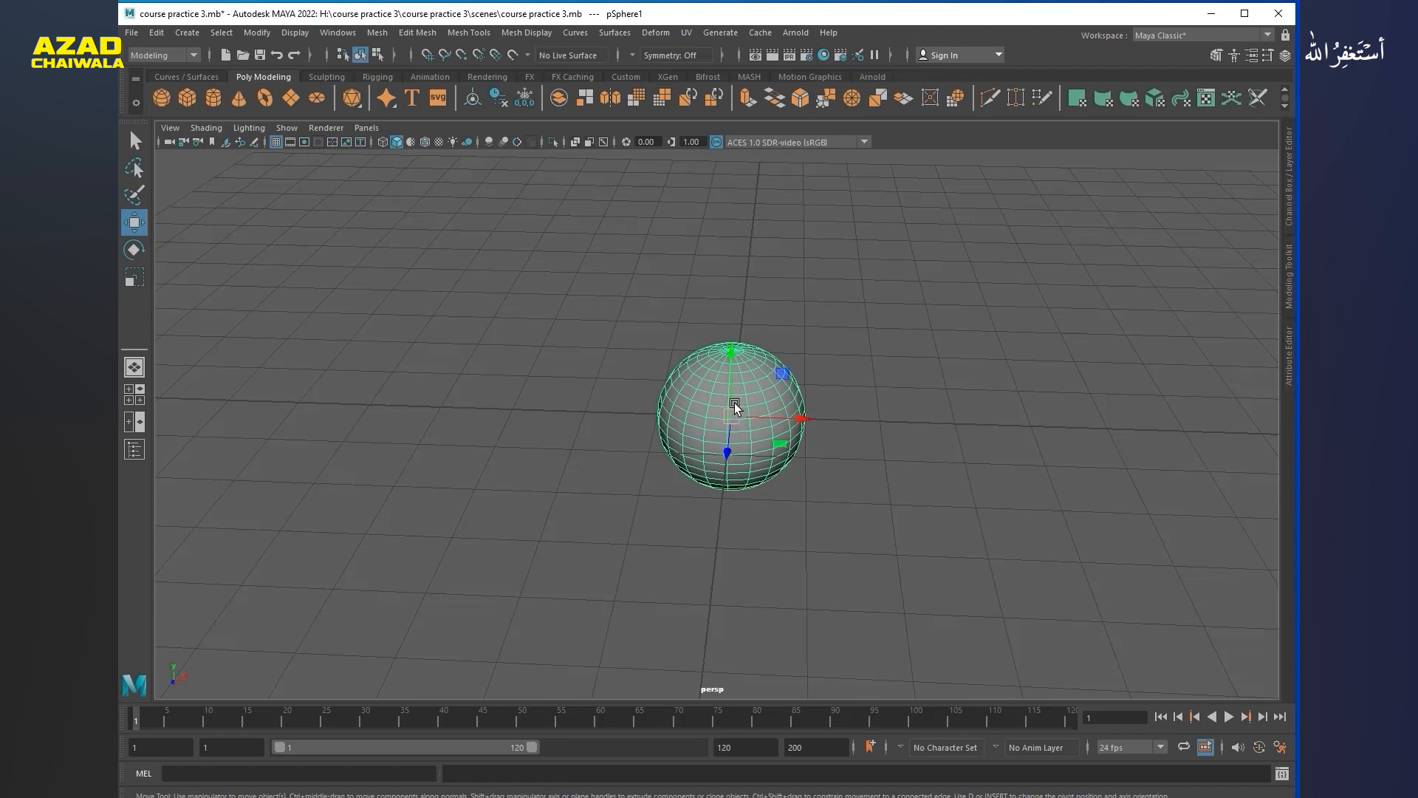
pyautogui.keyDown('alt'); pyautogui.moveTo(782, 421); pyautogui.dragTo(810, 446); pyautogui.keyUp('alt')
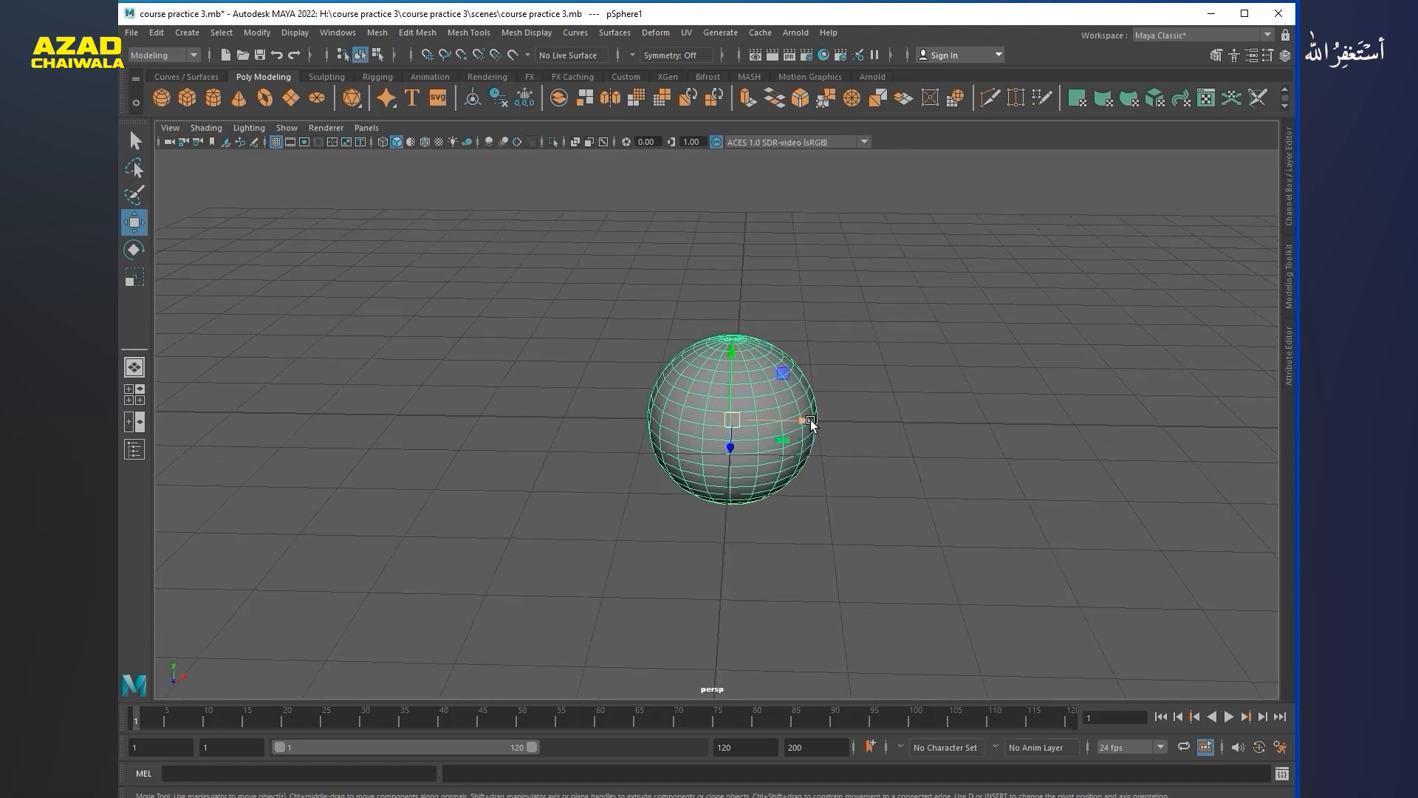
pyautogui.moveTo(810, 421); pyautogui.dragTo(883, 422)
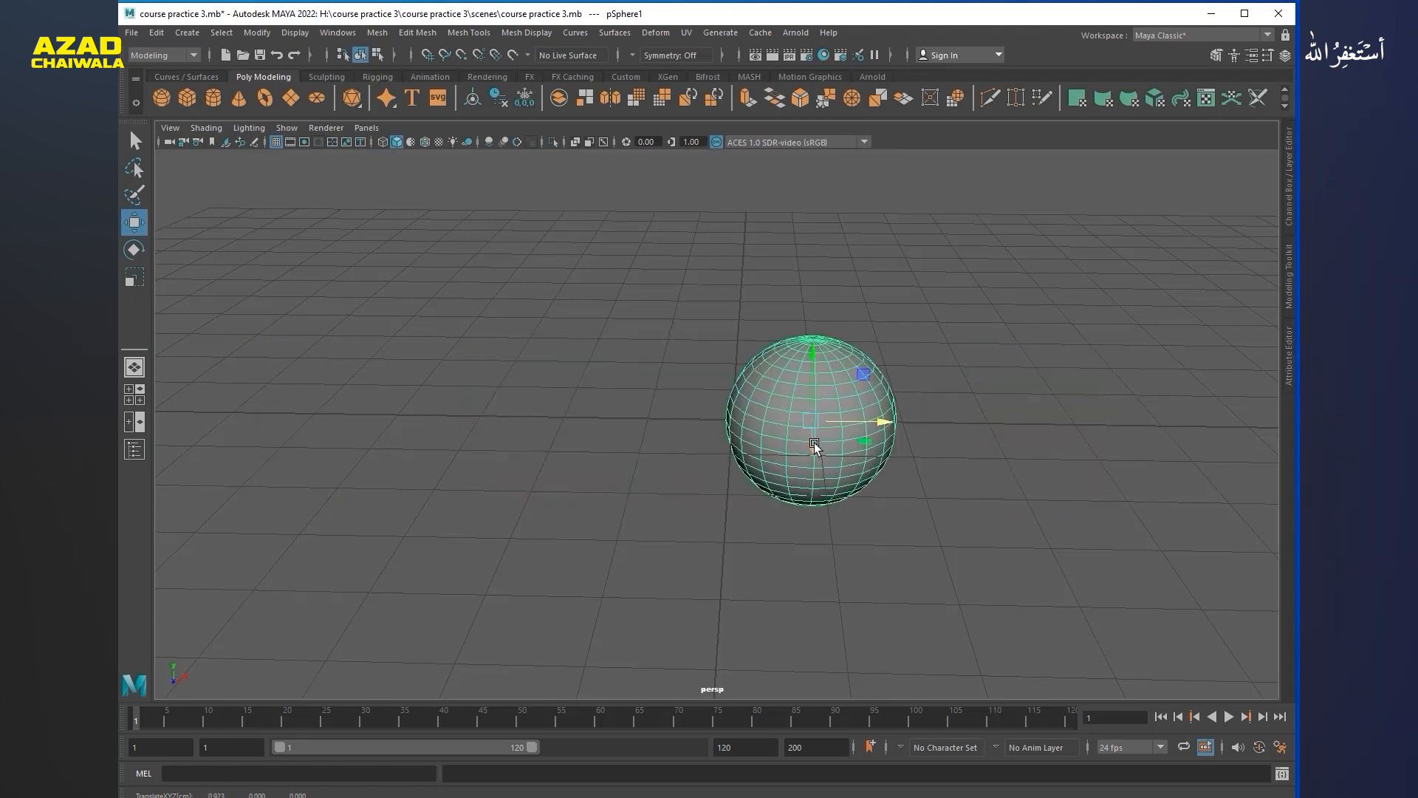
pyautogui.moveTo(816, 451)
pyautogui.mouseDown()
pyautogui.moveTo(813, 421)
pyautogui.moveTo(810, 561)
pyautogui.moveTo(817, 458)
pyautogui.mouseUp()
pyautogui.moveTo(814, 364); pyautogui.dragTo(792, 334)
pyautogui.moveTo(812, 397); pyautogui.dragTo(747, 378)
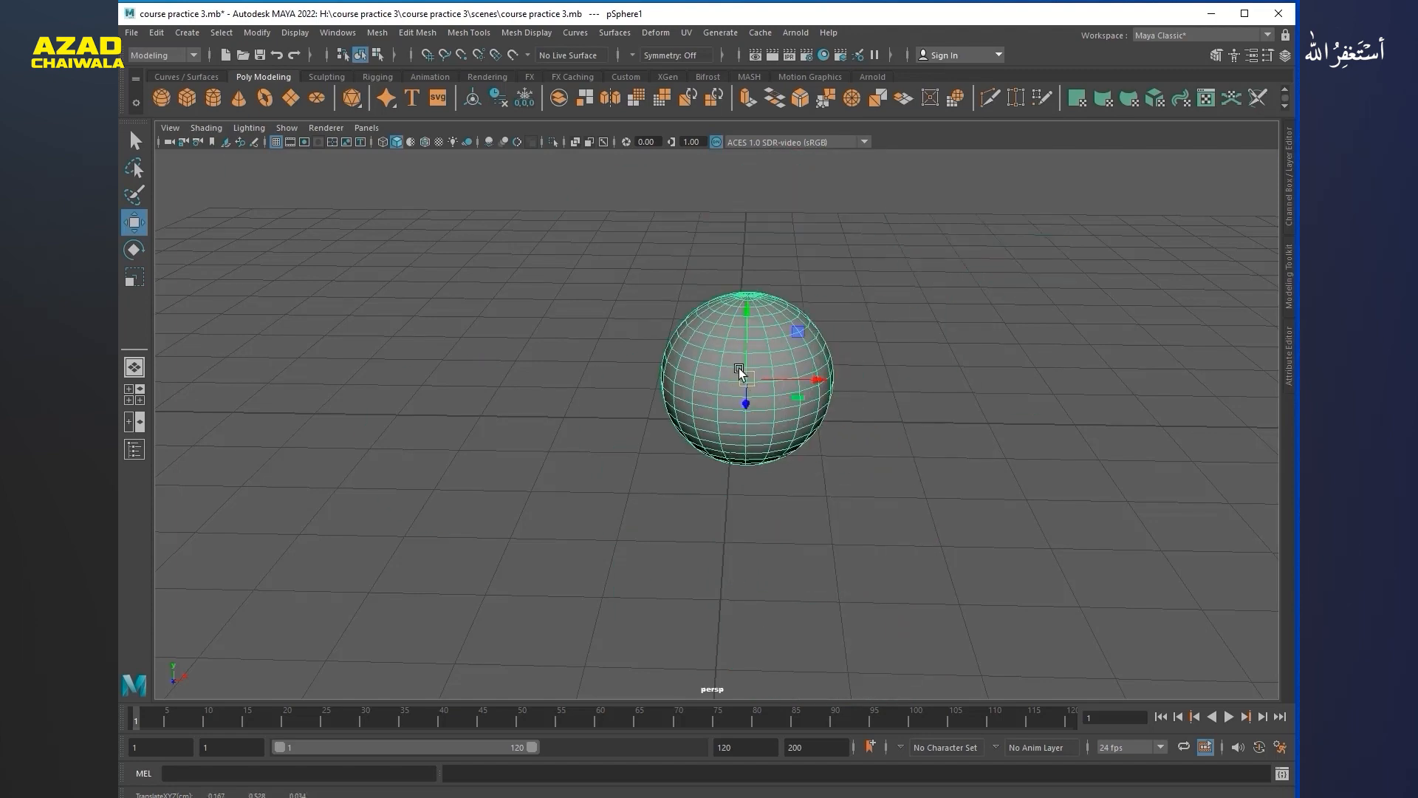
pyautogui.keyDown('alt'); pyautogui.moveTo(862, 425); pyautogui.dragTo(724, 432); pyautogui.keyUp('alt')
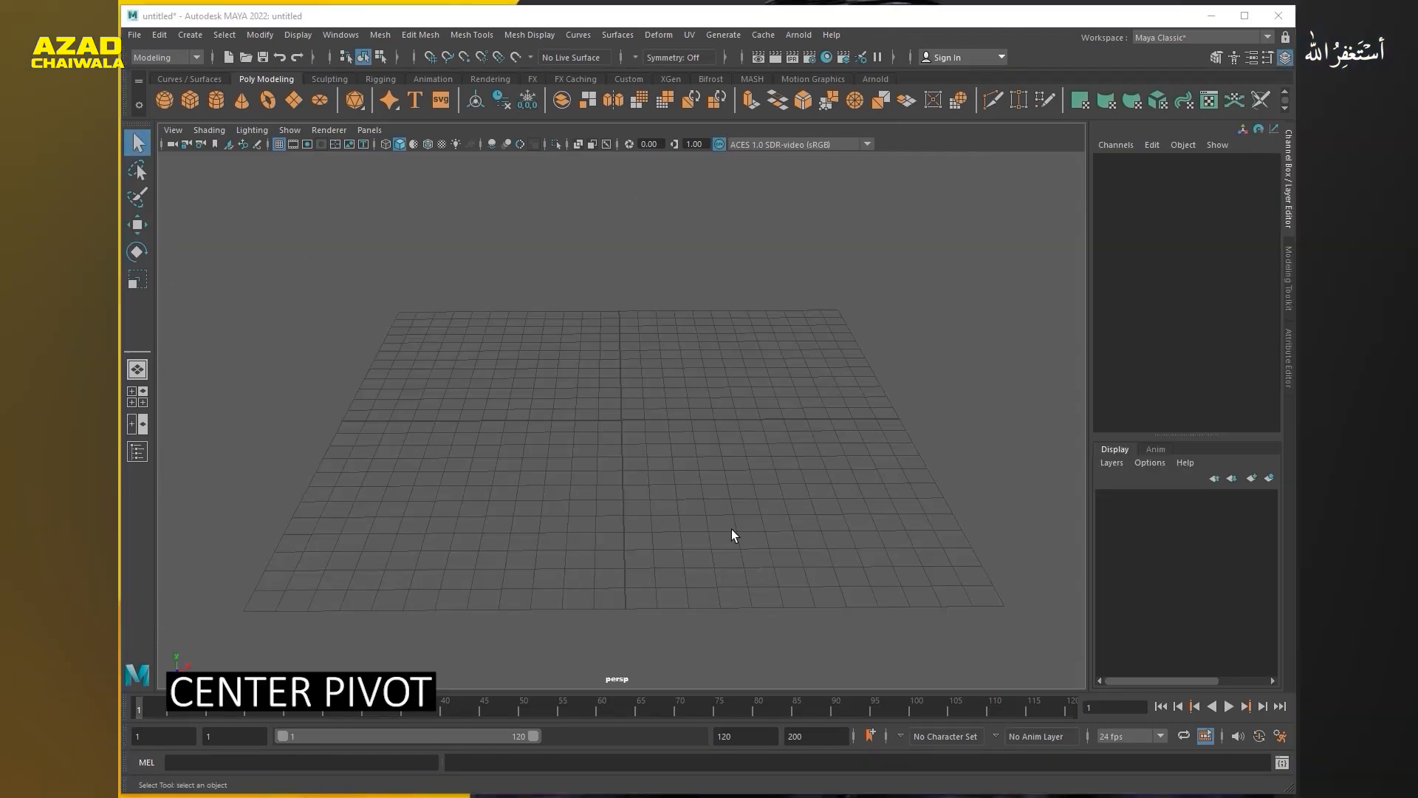
# Step: Create two polygon spheres at the centre of the grid
pyautogui.keyDown('alt'); pyautogui.moveTo(731, 536); pyautogui.dragTo(662, 540); pyautogui.keyUp('alt')
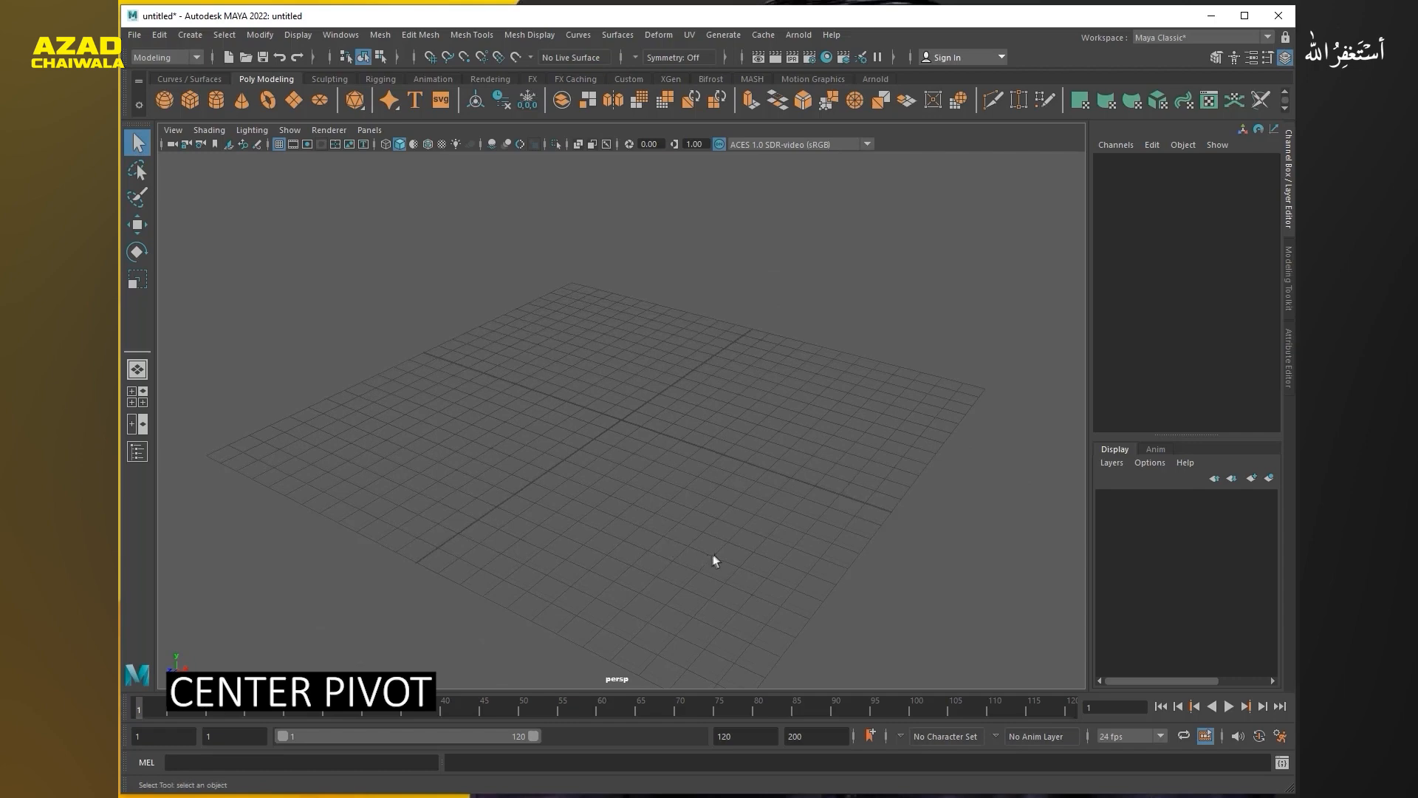
pyautogui.click(163, 100)
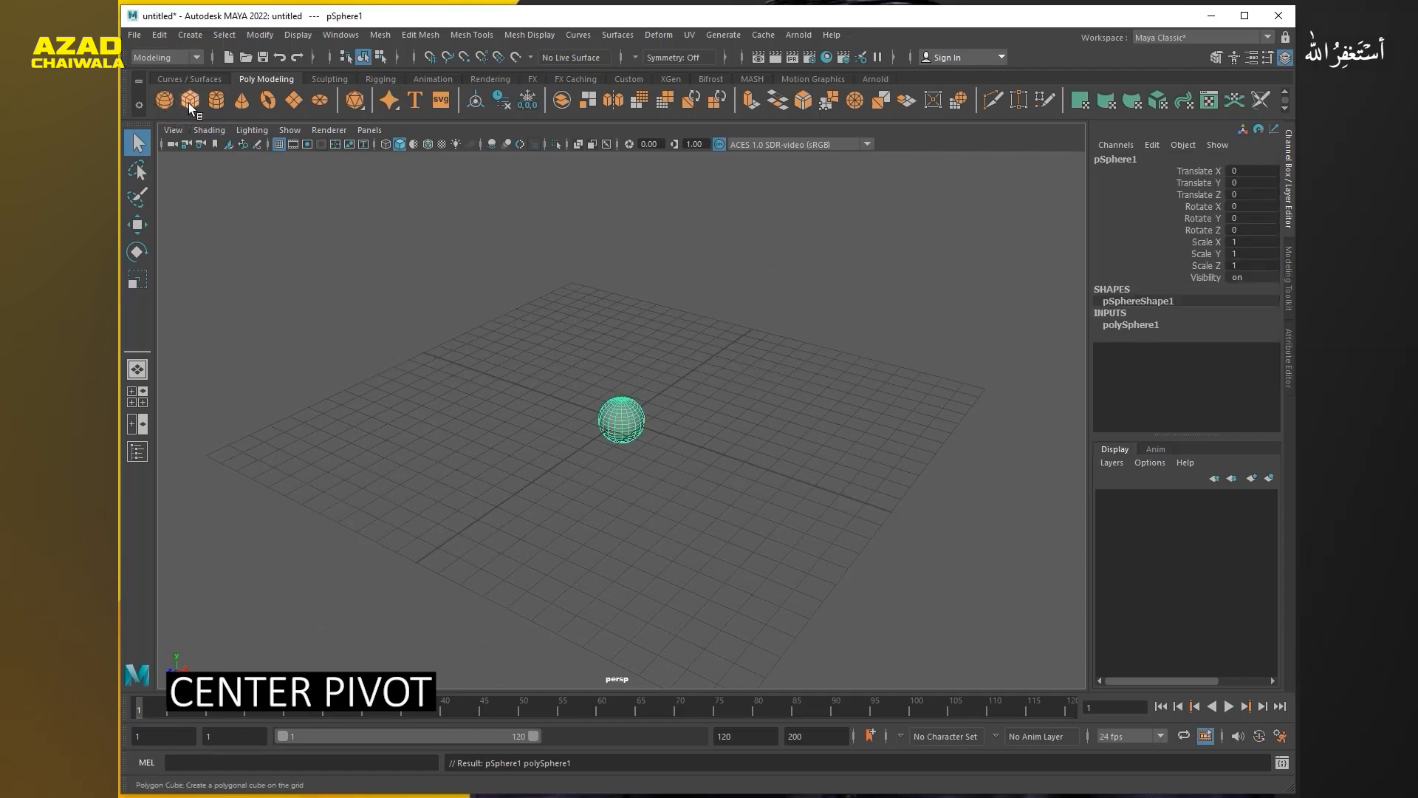
pyautogui.click(164, 101)
# Step: Move the second sphere along X to about -2.124 so it sits beside the first
pyautogui.keyDown('alt'); pyautogui.moveTo(558, 429); pyautogui.dragTo(727, 437); pyautogui.keyUp('alt')
pyautogui.keyDown('alt'); pyautogui.moveTo(727, 438); pyautogui.dragTo(690, 443, button='right'); pyautogui.keyUp('alt')
pyautogui.press('w')
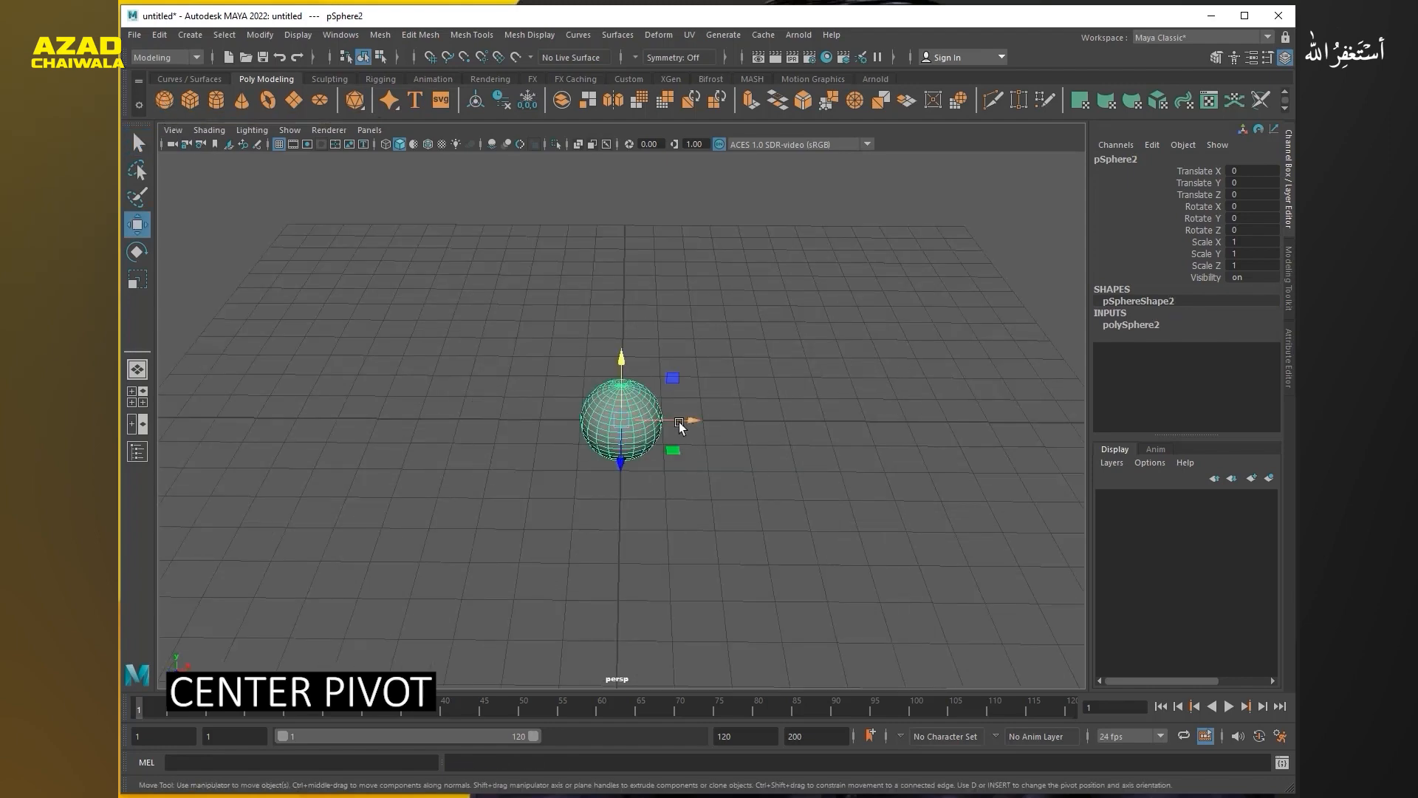
pyautogui.moveTo(679, 430); pyautogui.dragTo(604, 430)
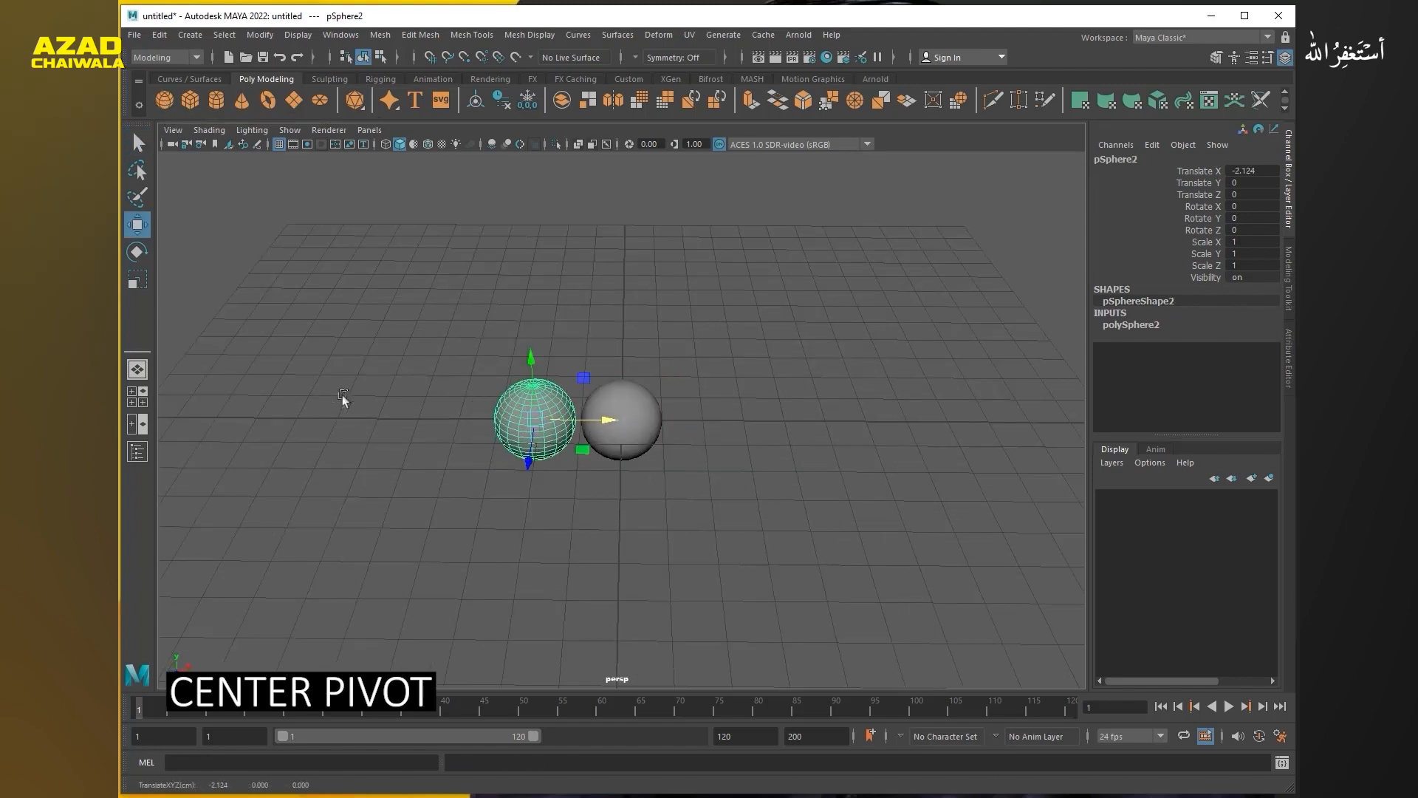
# Step: Show the Outliner beside the viewport and bring both spheres into close view
pyautogui.click(138, 451)
pyautogui.keyDown('alt'); pyautogui.moveTo(465, 443); pyautogui.dragTo(591, 459, button='right'); pyautogui.keyUp('alt')
pyautogui.keyDown('alt'); pyautogui.moveTo(591, 459); pyautogui.dragTo(645, 473); pyautogui.keyUp('alt')
pyautogui.keyDown('alt'); pyautogui.moveTo(645, 472); pyautogui.dragTo(776, 473, button='middle'); pyautogui.keyUp('alt')
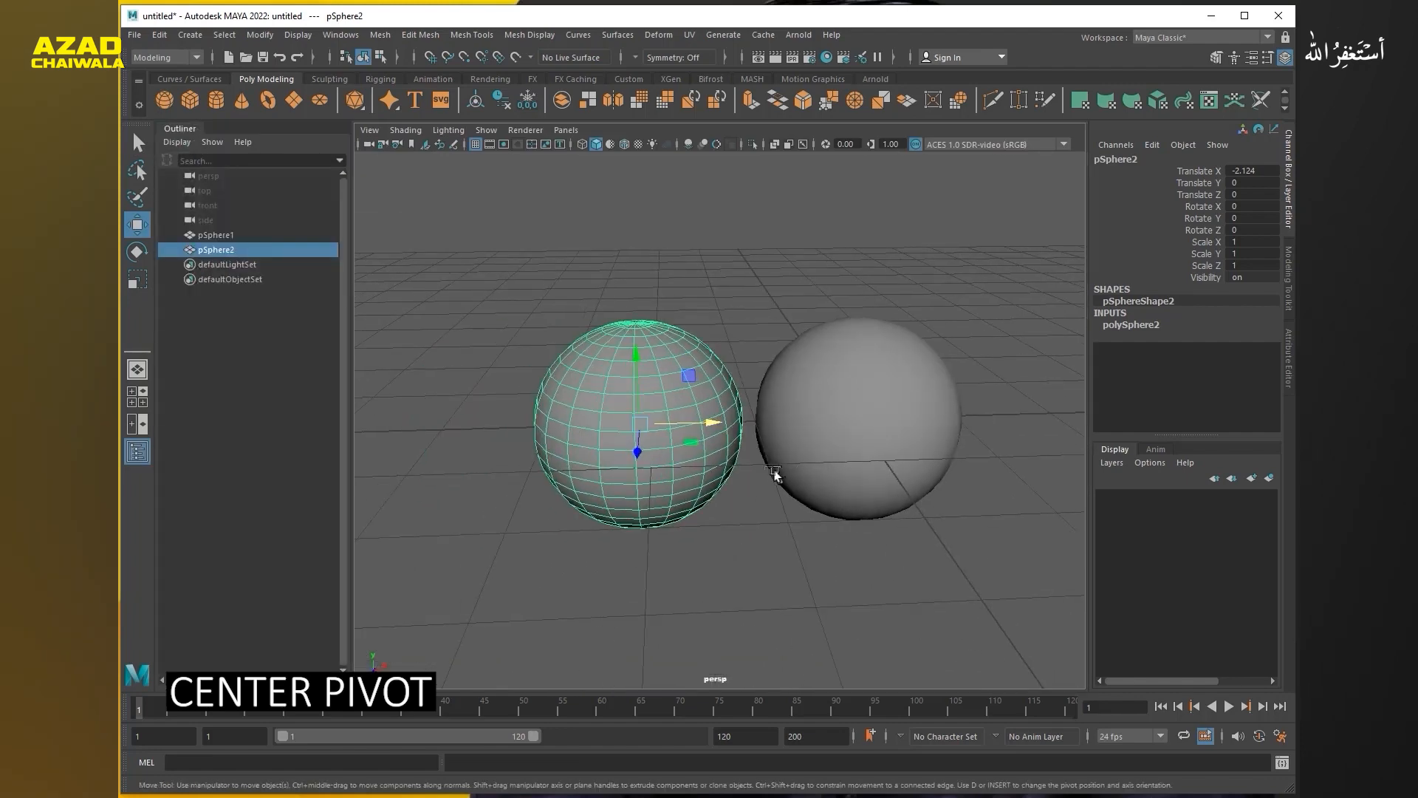
# Step: Examine the two spheres from several angles and distances, then select and frame the sphere at the origin
pyautogui.keyDown('alt'); pyautogui.moveTo(776, 473); pyautogui.dragTo(765, 468); pyautogui.keyUp('alt')
pyautogui.keyDown('alt'); pyautogui.moveTo(816, 464); pyautogui.dragTo(790, 458, button='right'); pyautogui.keyUp('alt')
pyautogui.keyDown('alt'); pyautogui.moveTo(791, 458); pyautogui.dragTo(777, 473); pyautogui.keyUp('alt')
pyautogui.keyDown('alt'); pyautogui.moveTo(765, 473); pyautogui.dragTo(591, 472, button='middle'); pyautogui.keyUp('alt')
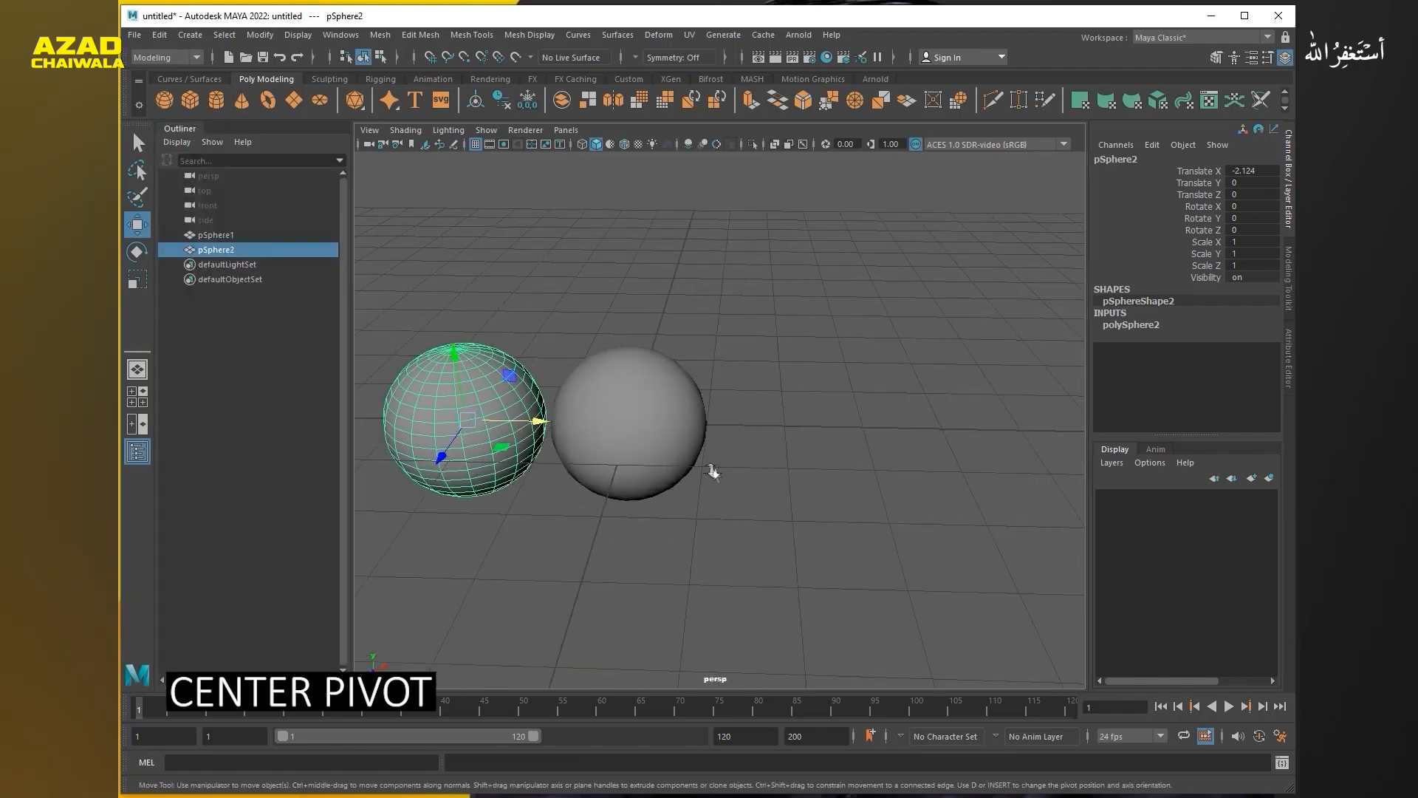
pyautogui.keyDown('alt'); pyautogui.moveTo(713, 472); pyautogui.dragTo(700, 437, button='right'); pyautogui.keyUp('alt')
pyautogui.keyDown('alt'); pyautogui.moveTo(642, 440); pyautogui.dragTo(773, 437, button='middle'); pyautogui.keyUp('alt')
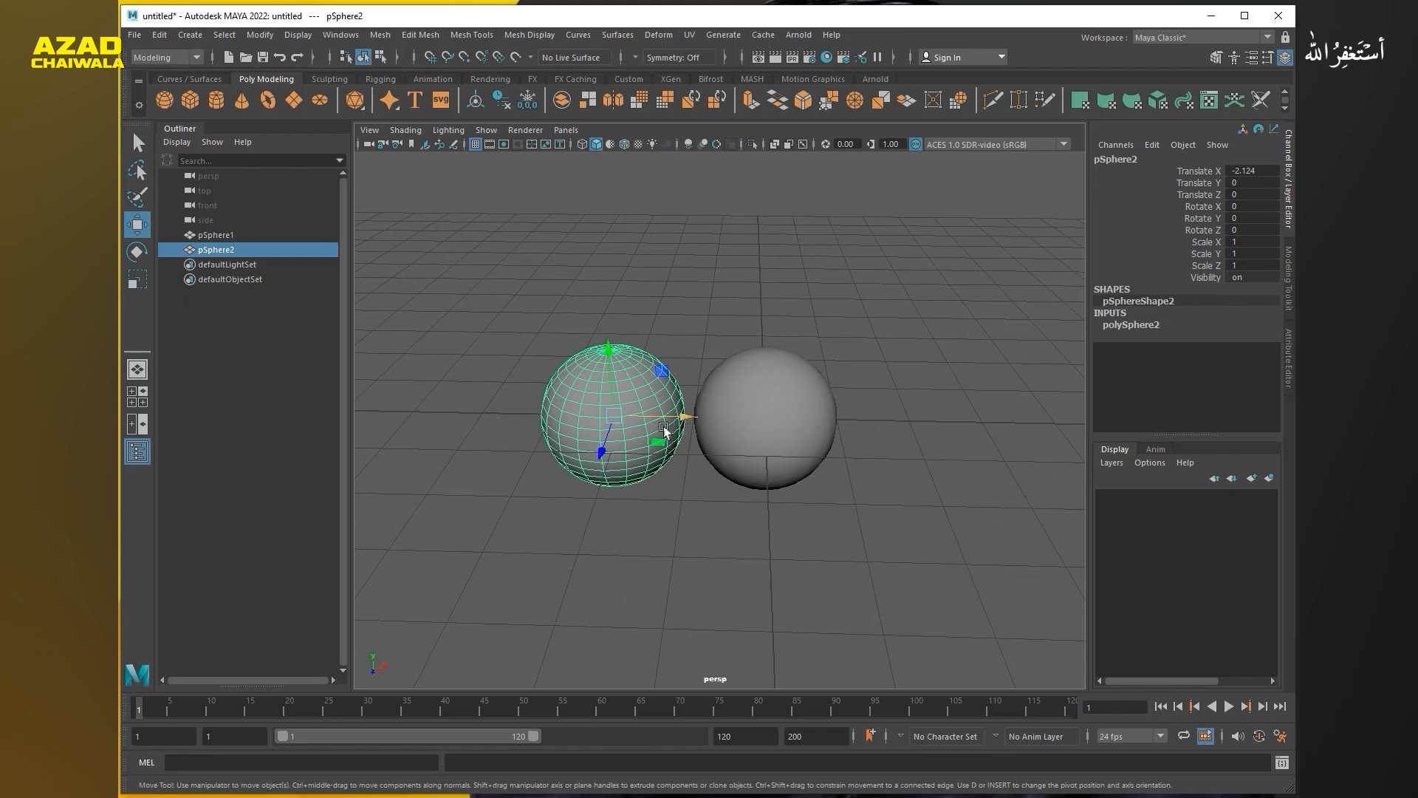
pyautogui.keyDown('alt'); pyautogui.moveTo(641, 430); pyautogui.dragTo(815, 435, button='right'); pyautogui.keyUp('alt')
pyautogui.keyDown('alt'); pyautogui.moveTo(650, 439); pyautogui.dragTo(775, 434, button='middle'); pyautogui.keyUp('alt')
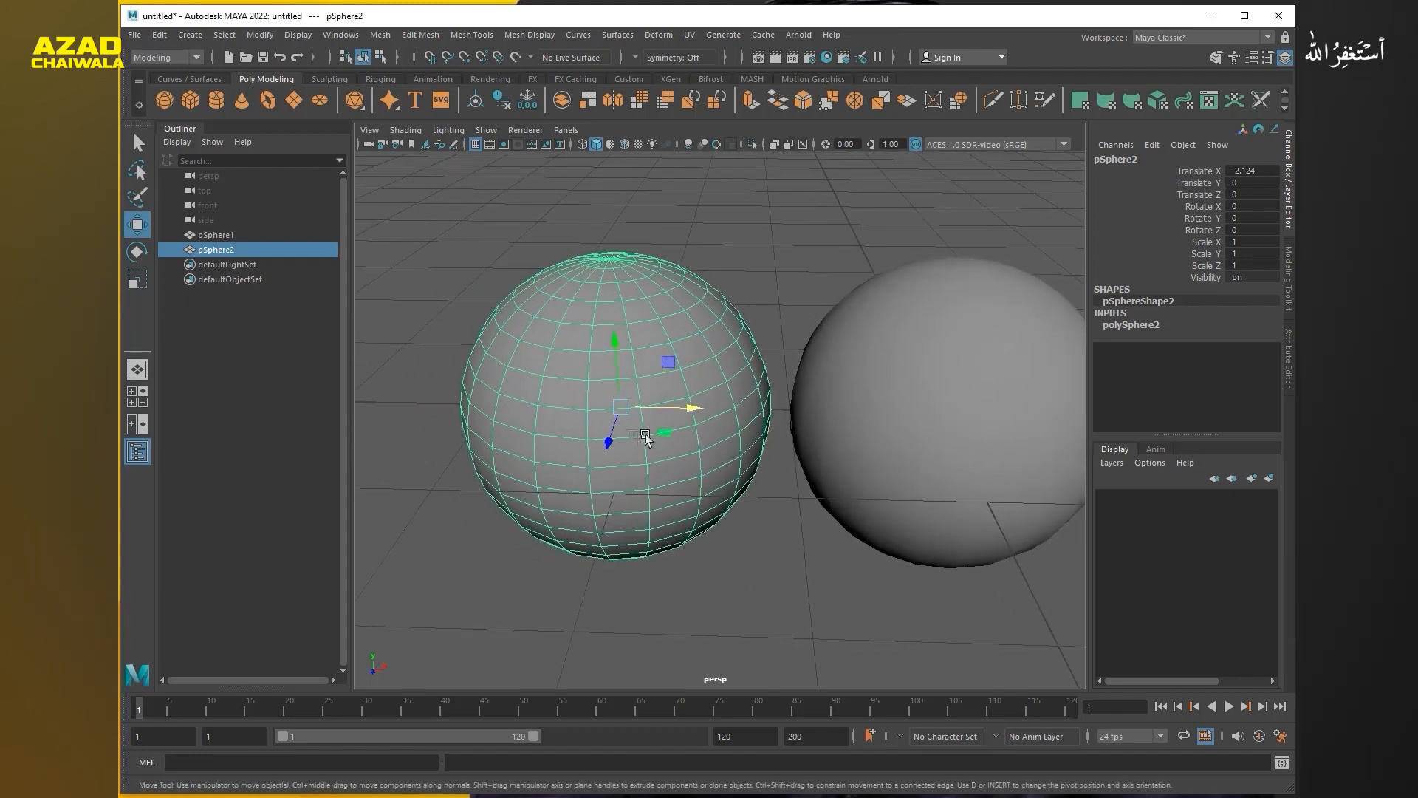
pyautogui.keyDown('alt'); pyautogui.moveTo(640, 425); pyautogui.dragTo(712, 450); pyautogui.keyUp('alt')
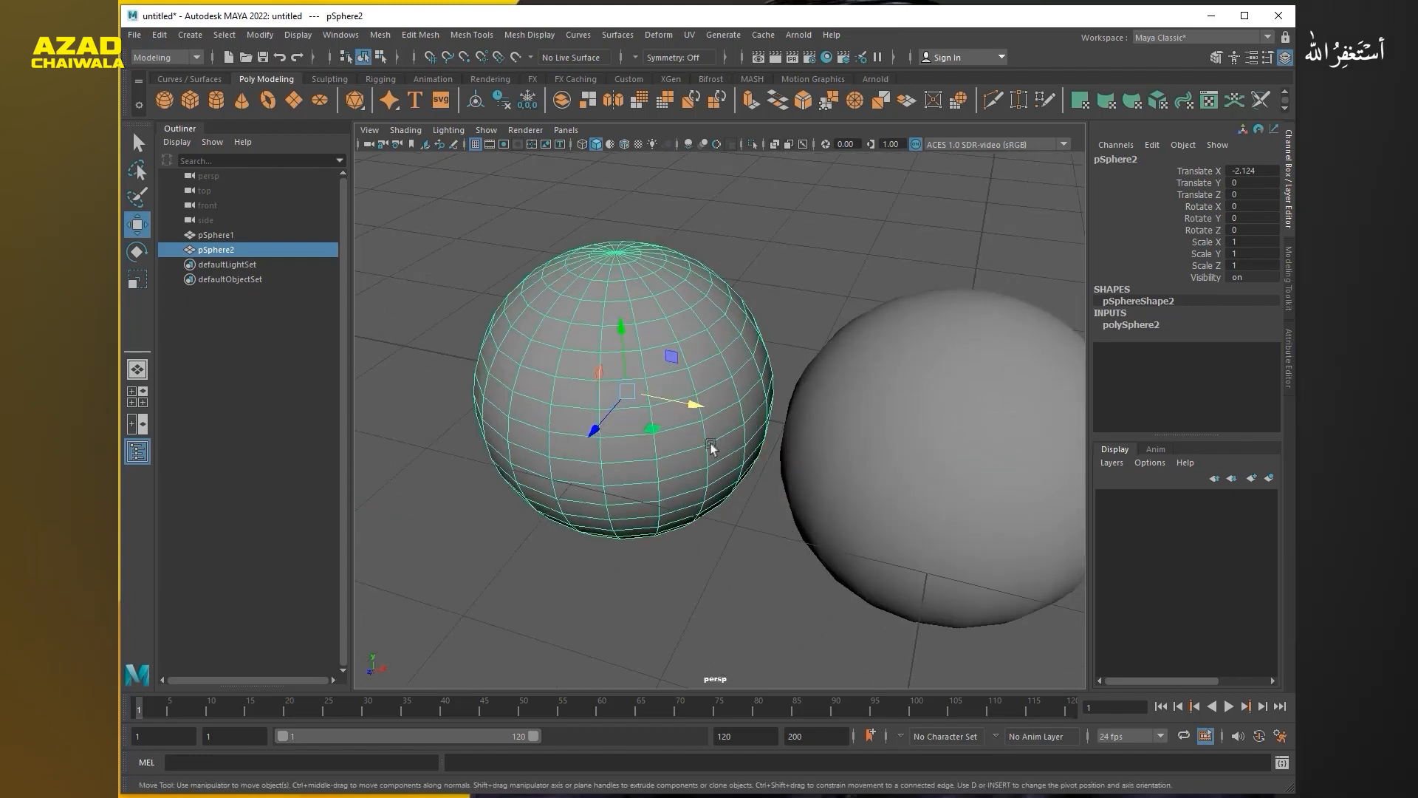
pyautogui.keyDown('alt'); pyautogui.moveTo(712, 450); pyautogui.dragTo(583, 425, button='right'); pyautogui.keyUp('alt')
pyautogui.keyDown('alt'); pyautogui.moveTo(565, 405); pyautogui.dragTo(462, 401, button='middle'); pyautogui.keyUp('alt')
pyautogui.keyDown('alt'); pyautogui.moveTo(548, 405); pyautogui.dragTo(571, 405); pyautogui.keyUp('alt')
pyautogui.click(685, 406)
pyautogui.press('f')
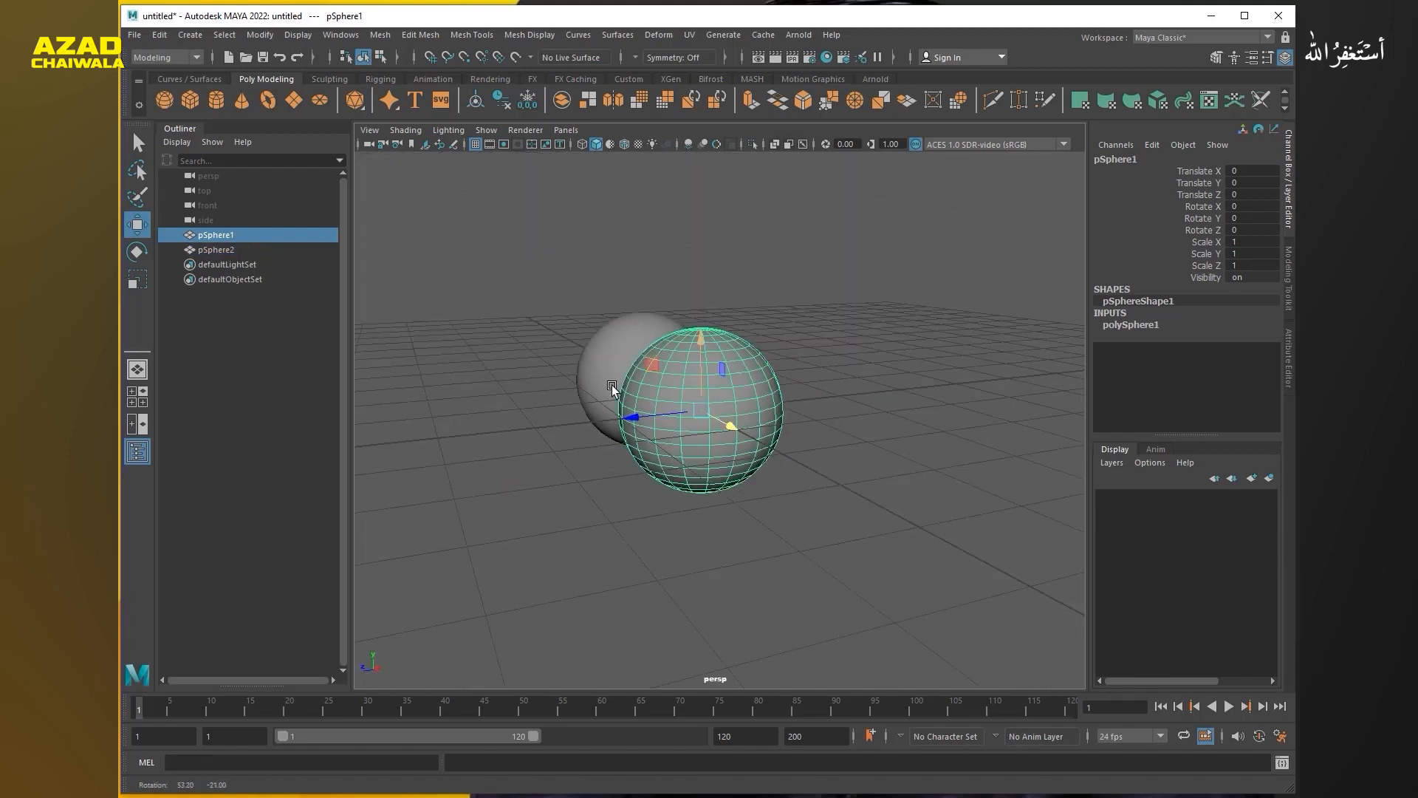
# Step: Select both spheres and group them together
pyautogui.keyDown('alt'); pyautogui.moveTo(642, 400); pyautogui.dragTo(535, 384, button='right'); pyautogui.keyUp('alt')
pyautogui.keyDown('alt'); pyautogui.moveTo(536, 384); pyautogui.dragTo(609, 404); pyautogui.keyUp('alt')
pyautogui.moveTo(468, 275); pyautogui.dragTo(910, 555)
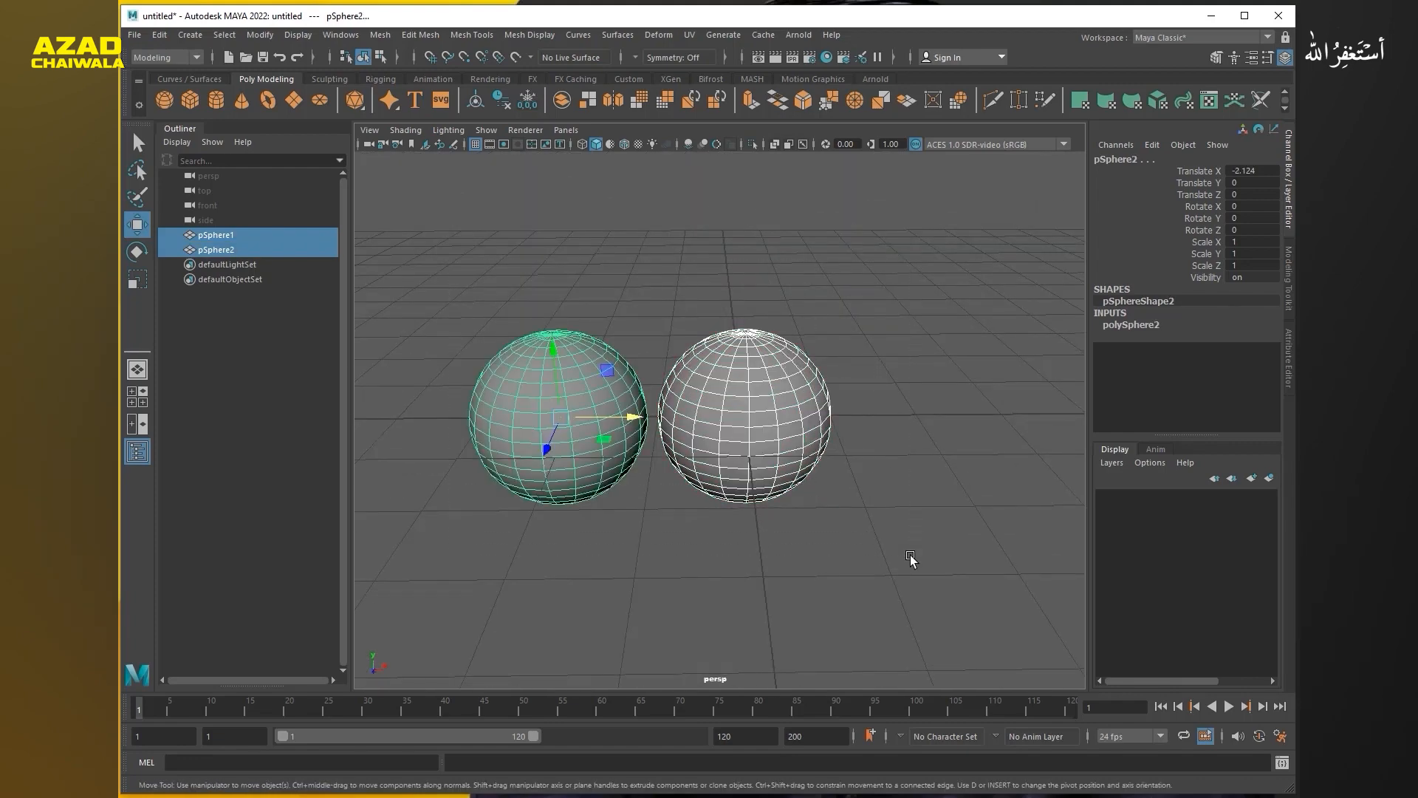
pyautogui.hotkey('ctrl', 'g')
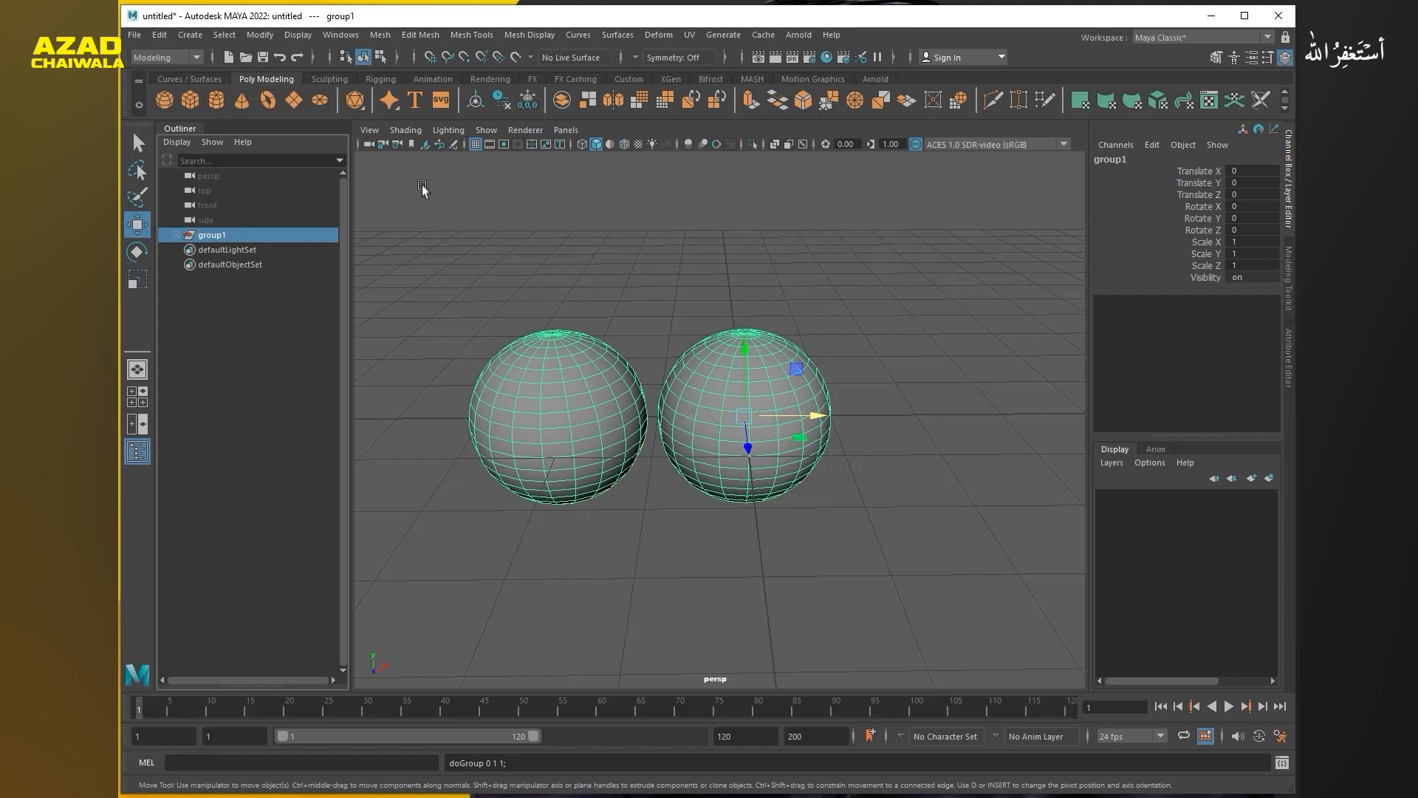
# Step: Center the pivot of the two-sphere group with Center Pivot
pyautogui.click(259, 34)
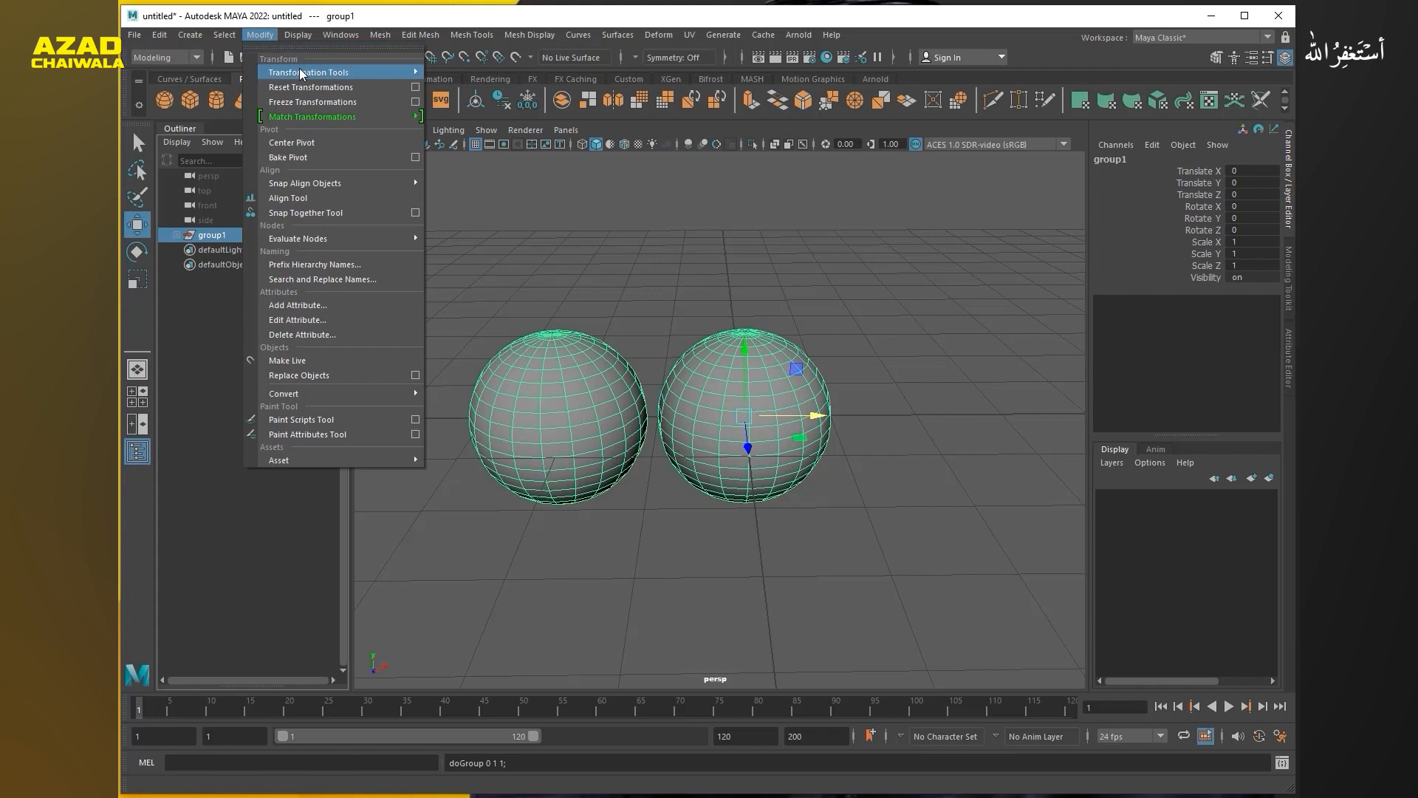
pyautogui.click(294, 144)
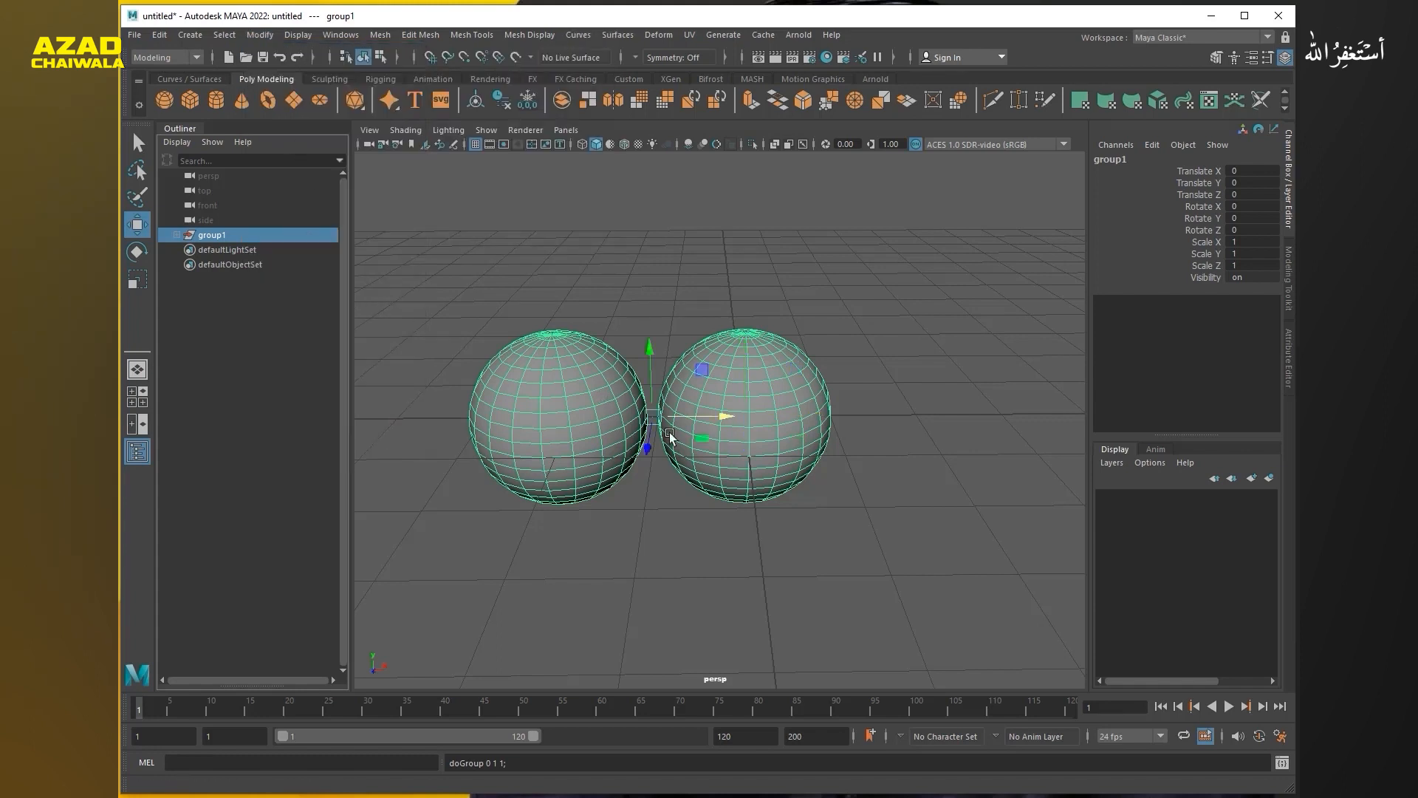
pyautogui.keyDown('alt'); pyautogui.moveTo(677, 451); pyautogui.dragTo(739, 474); pyautogui.keyUp('alt')
pyautogui.scroll(-4, 600, 424)
# Step: Compare the pivot position of each individual sphere with the pivot of the whole group
pyautogui.click(616, 391)
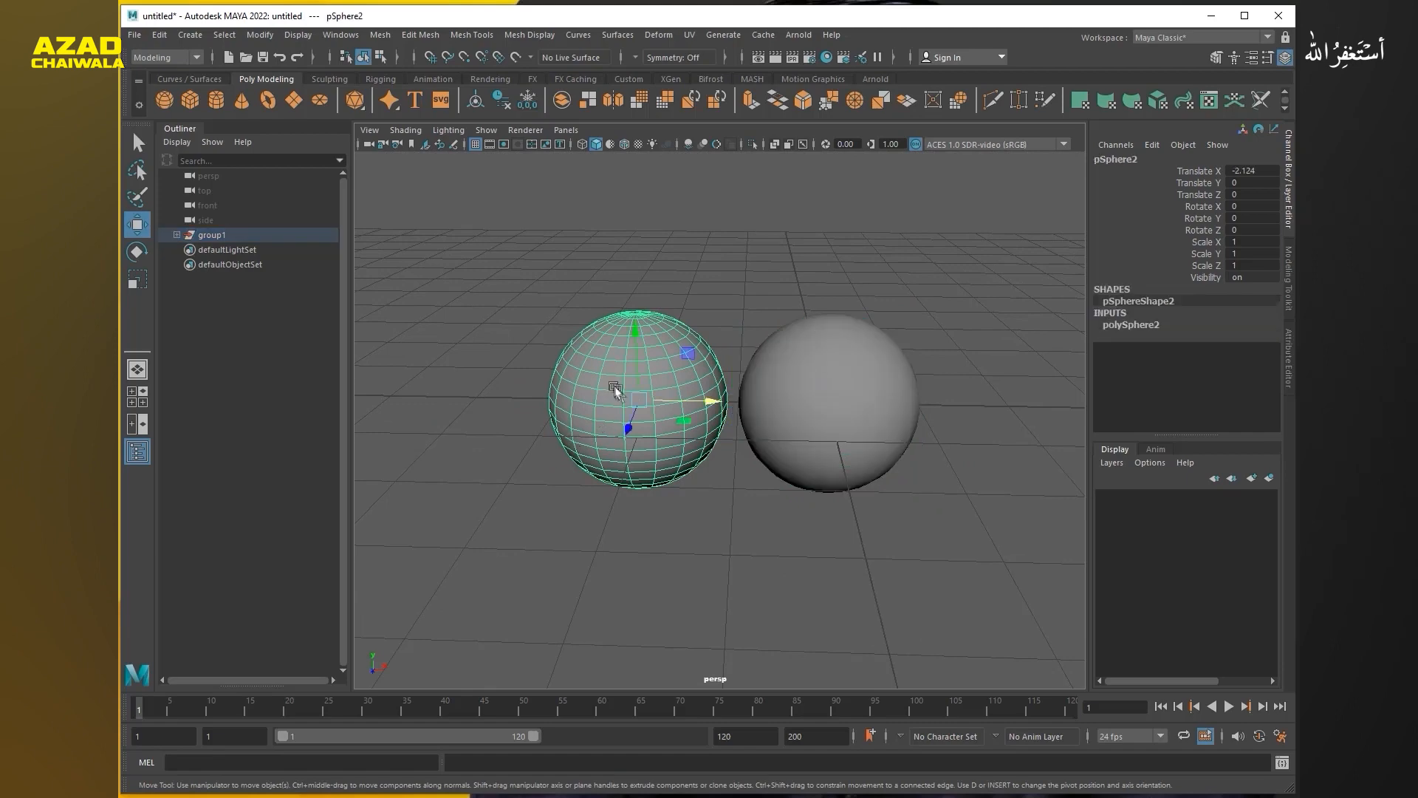
pyautogui.keyDown('alt'); pyautogui.moveTo(634, 428); pyautogui.dragTo(807, 426); pyautogui.keyUp('alt')
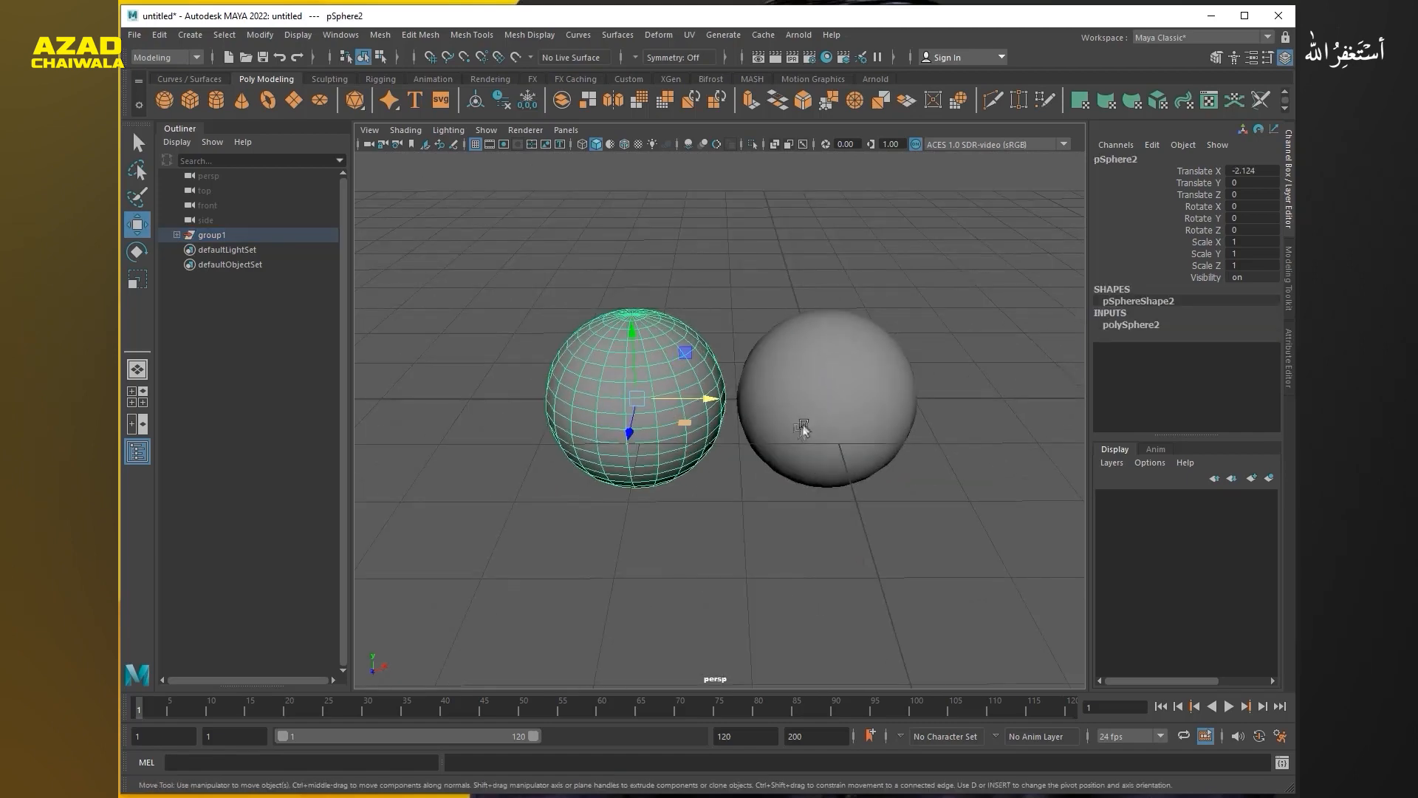
pyautogui.click(819, 415)
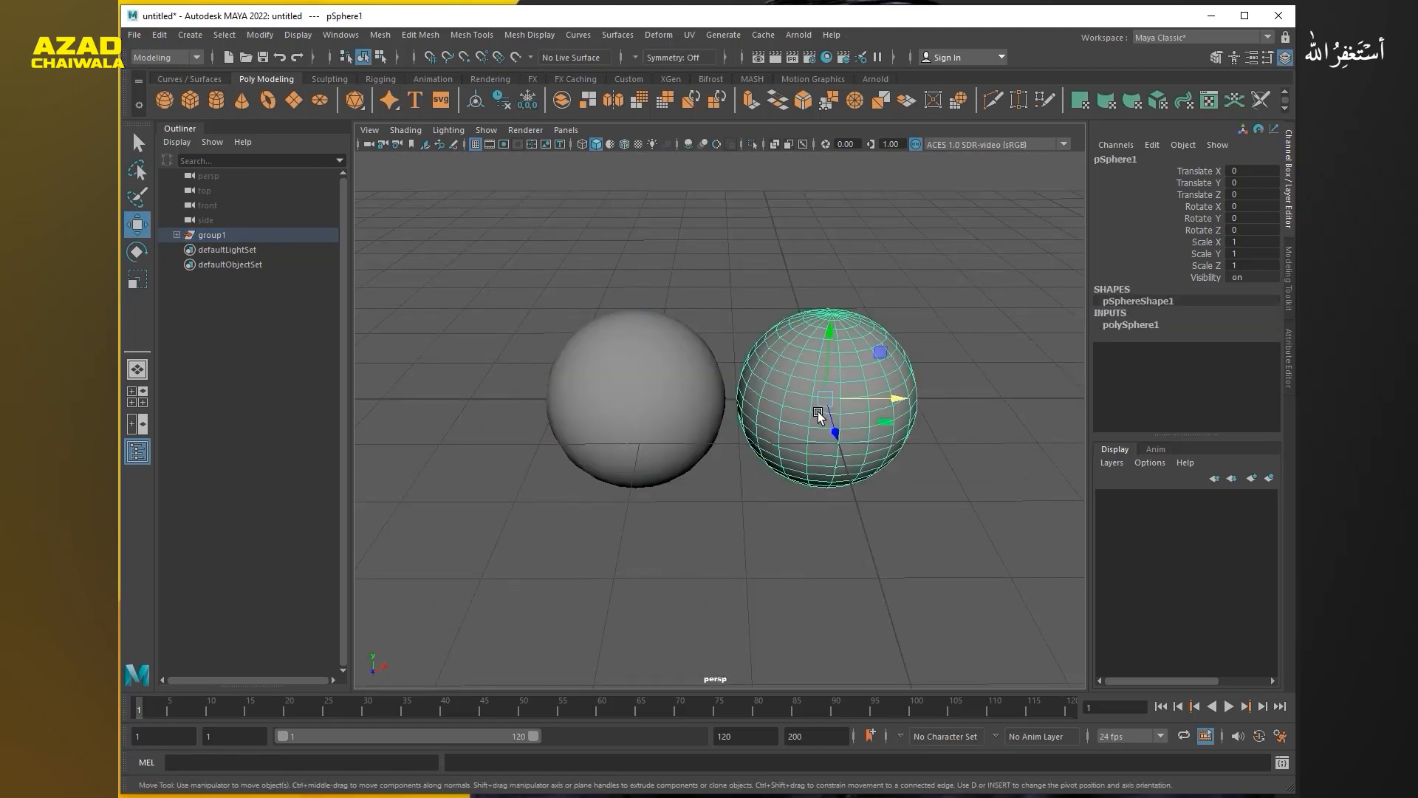
pyautogui.click(209, 235)
pyautogui.scroll(4, 746, 435)
pyautogui.keyDown('alt'); pyautogui.moveTo(746, 434); pyautogui.dragTo(643, 399); pyautogui.keyUp('alt')
pyautogui.scroll(4, 817, 424)
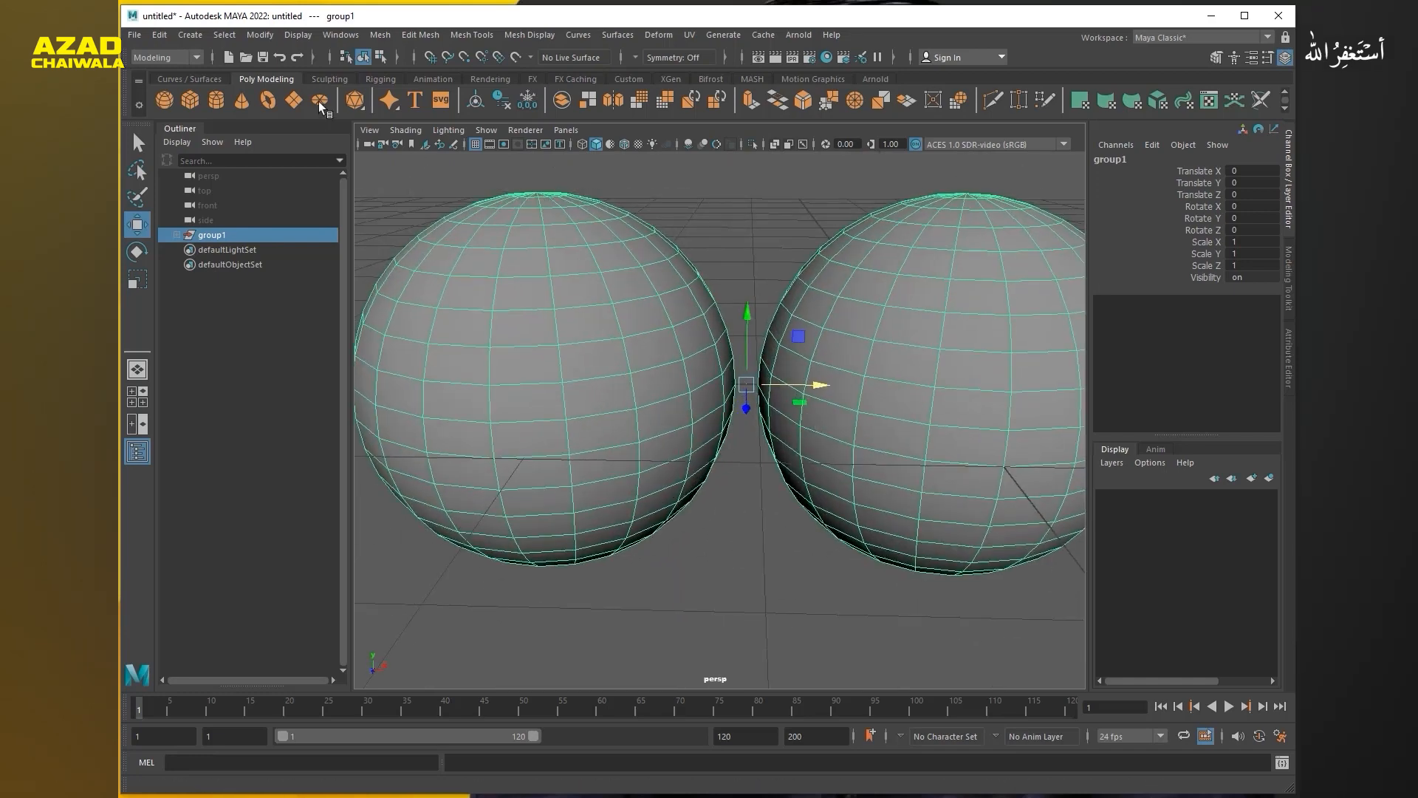
pyautogui.click(260, 35)
pyautogui.click(849, 319)
pyautogui.scroll(-3, 761, 324)
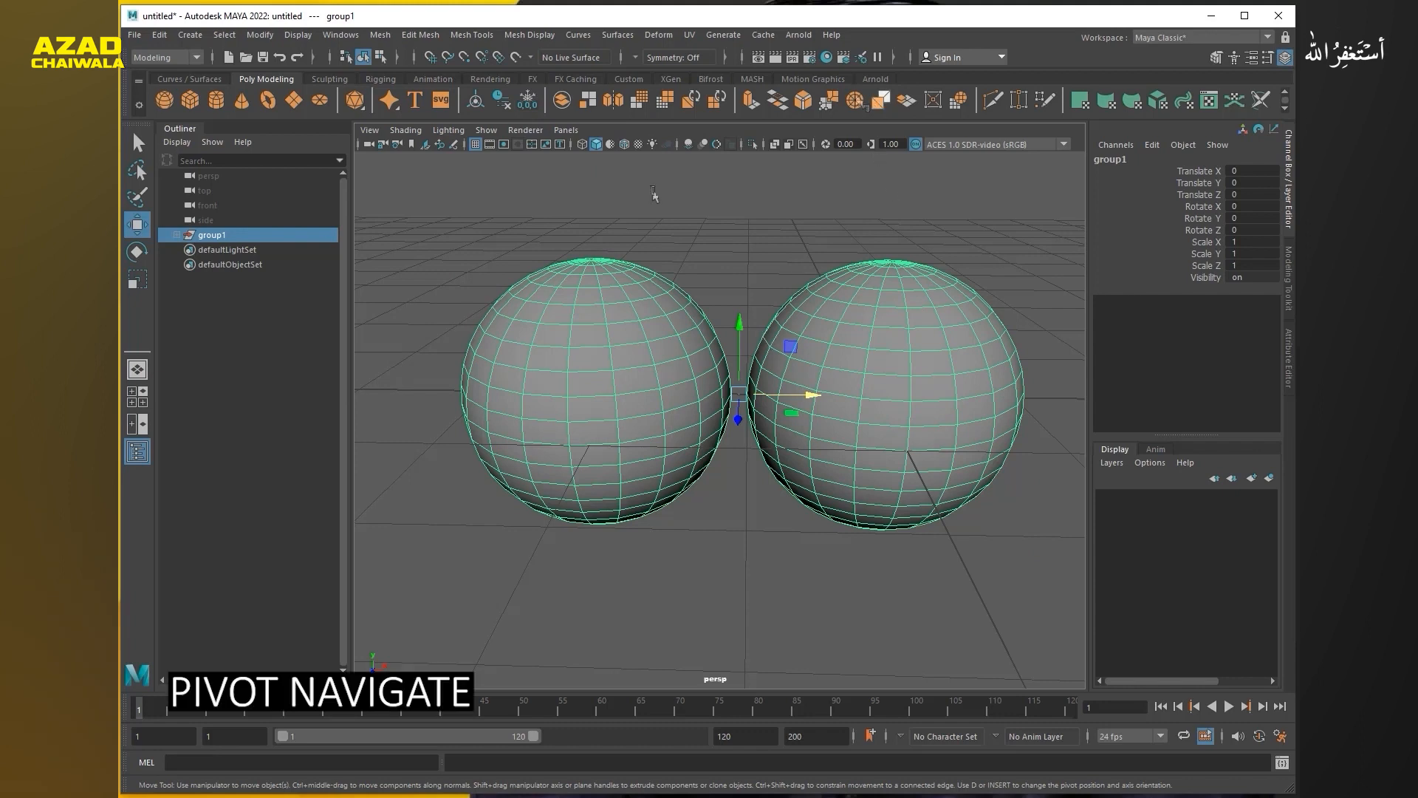
# Step: Select the sphere at X -2.124 inside the group and walk the selection up to its parent group
pyautogui.click(589, 240)
pyautogui.click(564, 329)
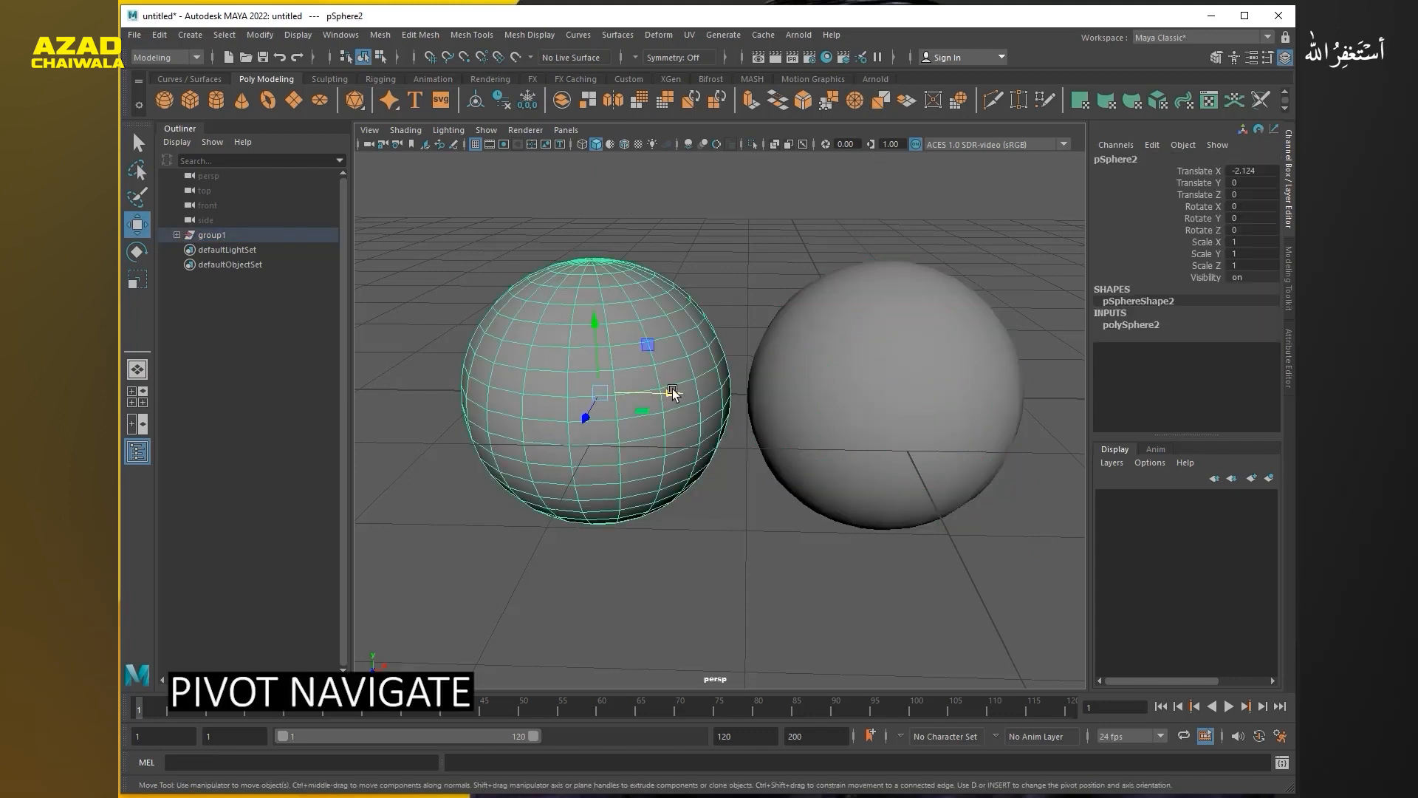
pyautogui.press('Up')
pyautogui.scroll(-4, 603, 362)
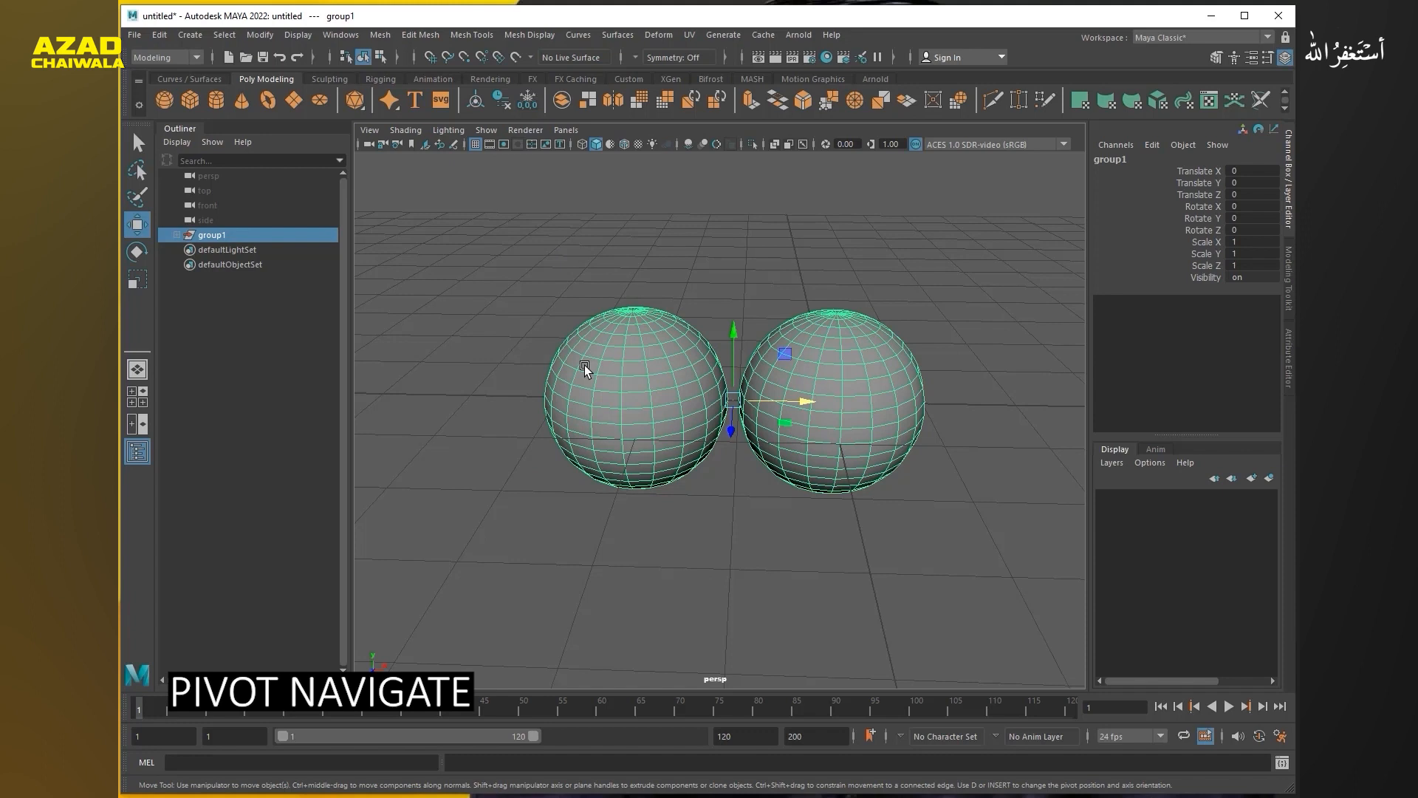
# Step: Select only the sphere at X -2.124 and frame it in the view
pyautogui.click(650, 369)
pyautogui.press('f')
pyautogui.keyDown('alt'); pyautogui.moveTo(632, 383); pyautogui.dragTo(642, 421); pyautogui.keyUp('alt')
pyautogui.moveTo(643, 421)
pyautogui.keyDown('alt'); pyautogui.mouseDown(button='right')
pyautogui.moveTo(742, 418)
pyautogui.moveTo(637, 427)
pyautogui.mouseUp(button='right'); pyautogui.keyUp('alt')
pyautogui.keyDown('alt'); pyautogui.moveTo(637, 427); pyautogui.dragTo(624, 431); pyautogui.keyUp('alt')
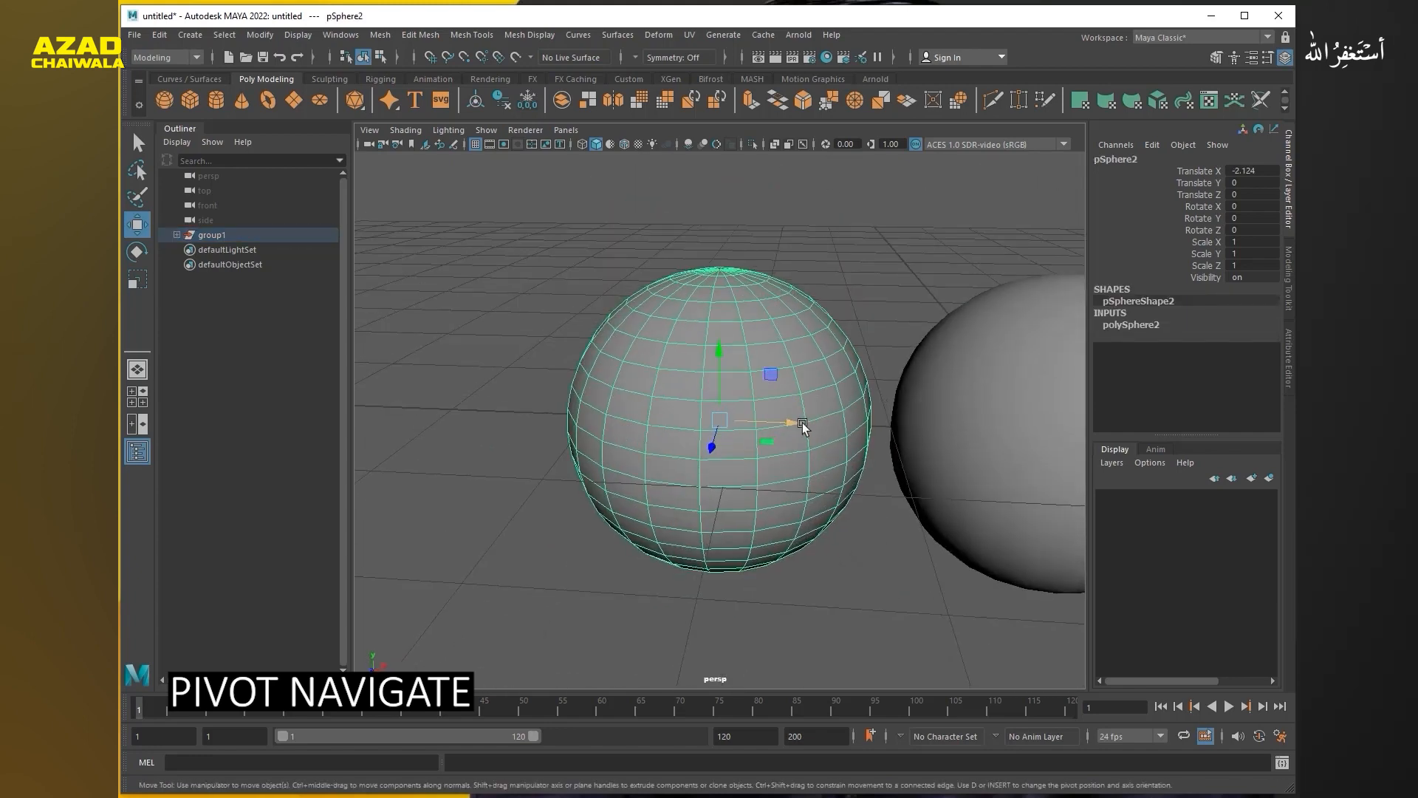
# Step: Switch to the Rotate tool on the selected sphere and undo the slight X rotation
pyautogui.keyDown('alt'); pyautogui.moveTo(779, 421); pyautogui.dragTo(715, 399); pyautogui.keyUp('alt')
pyautogui.press('e')
pyautogui.hotkey('ctrl', 'z')
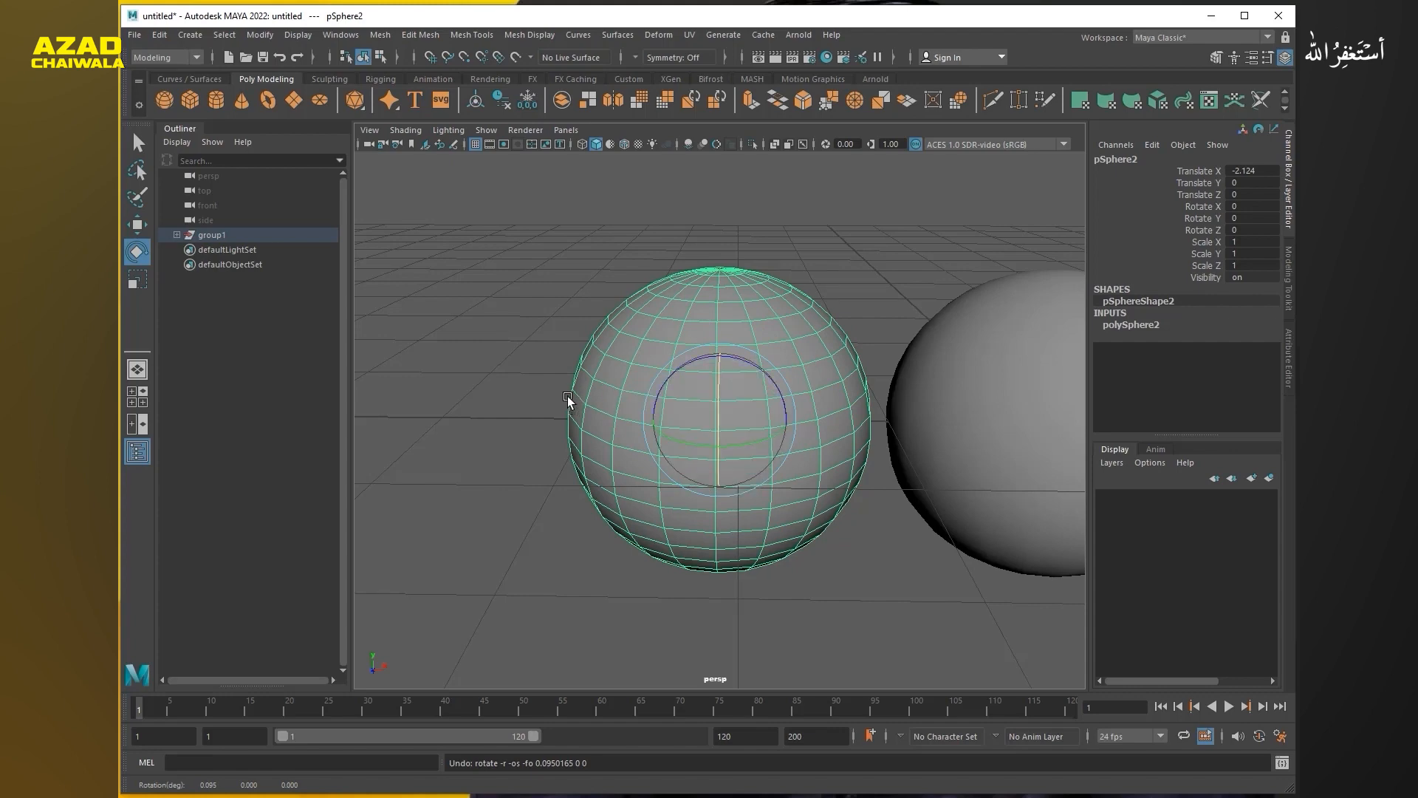
pyautogui.moveTo(565, 401)
pyautogui.keyDown('alt'); pyautogui.mouseDown()
pyautogui.moveTo(585, 396)
pyautogui.moveTo(548, 401)
pyautogui.mouseUp(); pyautogui.keyUp('alt')
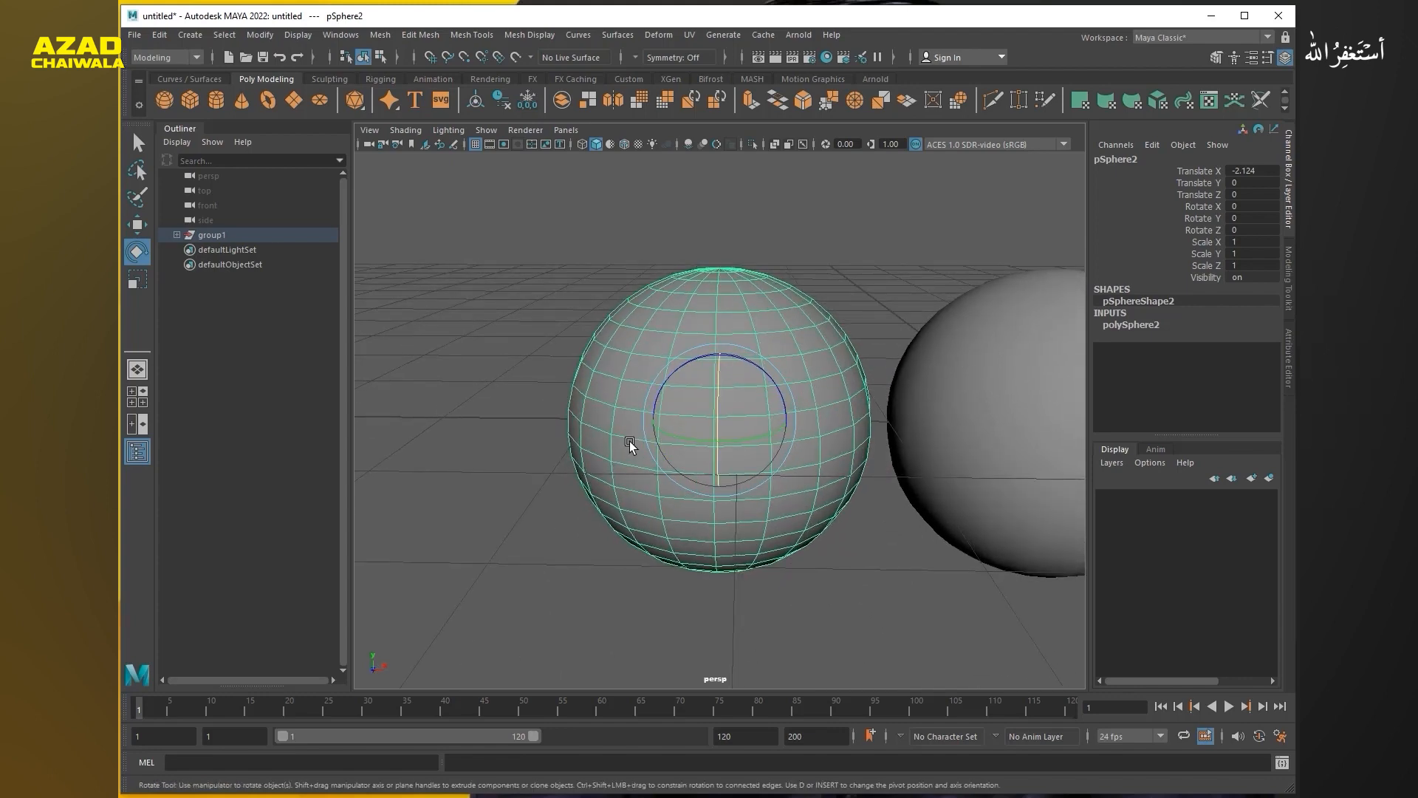
pyautogui.keyDown('alt'); pyautogui.moveTo(630, 444); pyautogui.dragTo(729, 430); pyautogui.keyUp('alt')
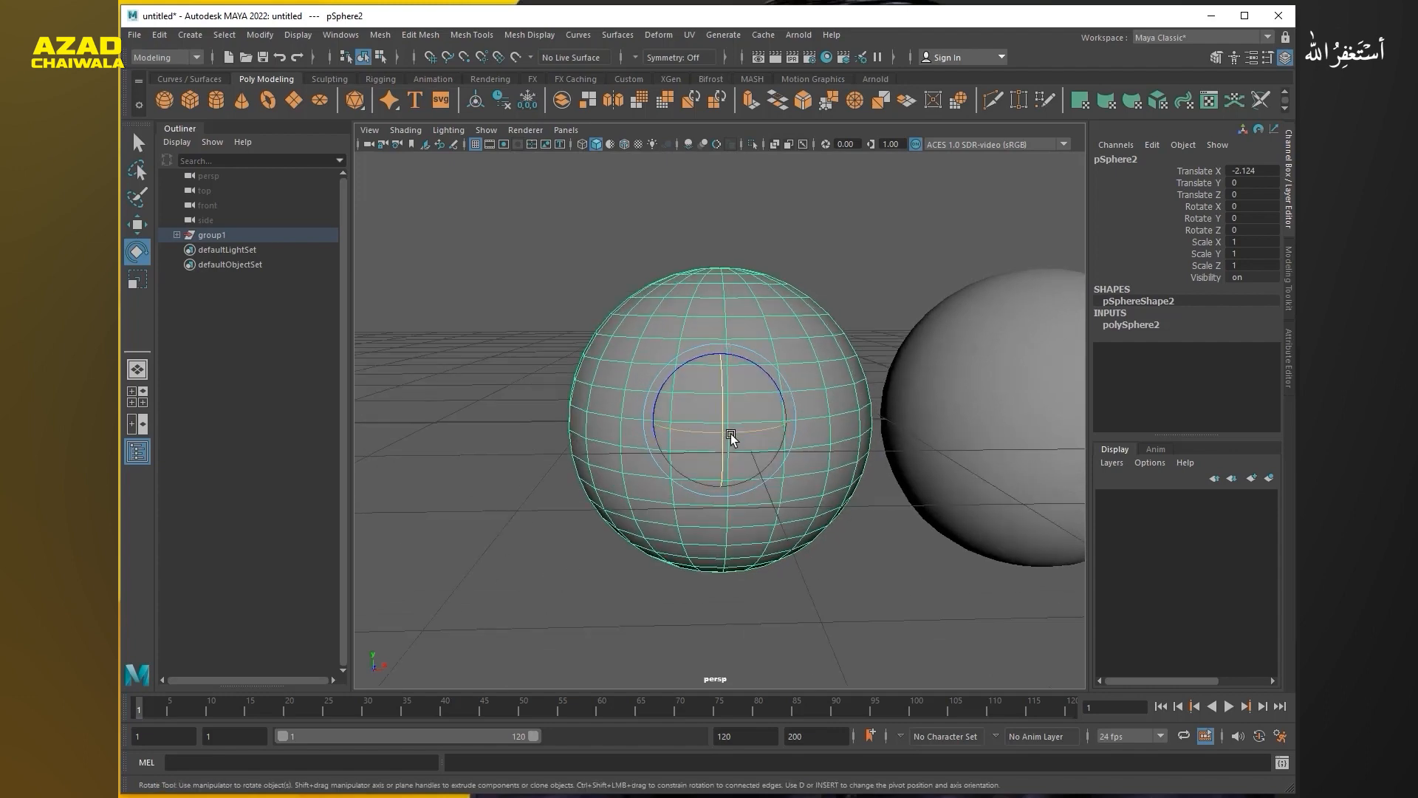
# Step: Enter pivot editing and move the selected sphere's pivot to its outer side, away from the other sphere
pyautogui.press('d')
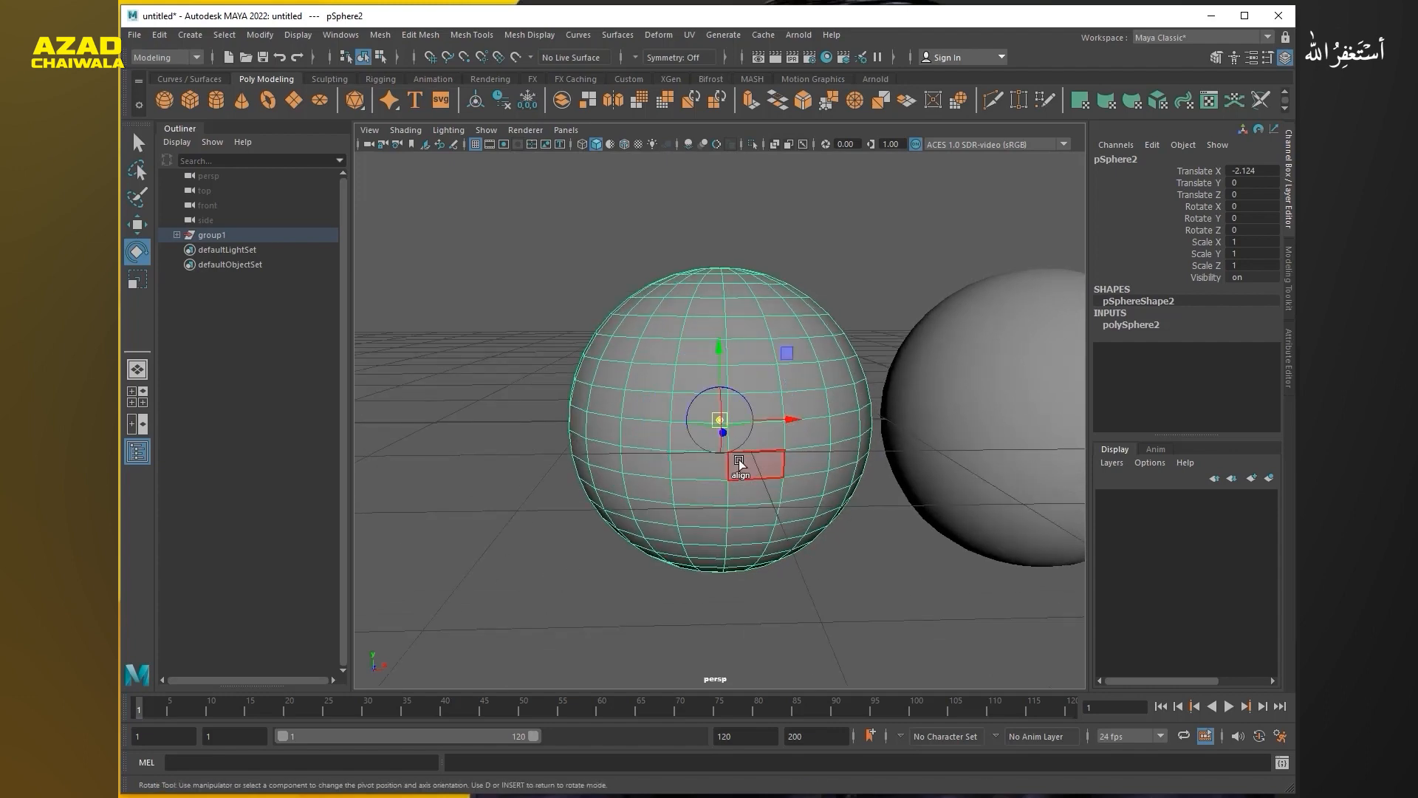
pyautogui.keyDown('alt'); pyautogui.moveTo(775, 435); pyautogui.dragTo(704, 431); pyautogui.keyUp('alt')
pyautogui.keyDown('alt'); pyautogui.moveTo(704, 433); pyautogui.dragTo(641, 384); pyautogui.keyUp('alt')
pyautogui.keyDown('alt'); pyautogui.moveTo(642, 413); pyautogui.dragTo(707, 409, button='middle'); pyautogui.keyUp('alt')
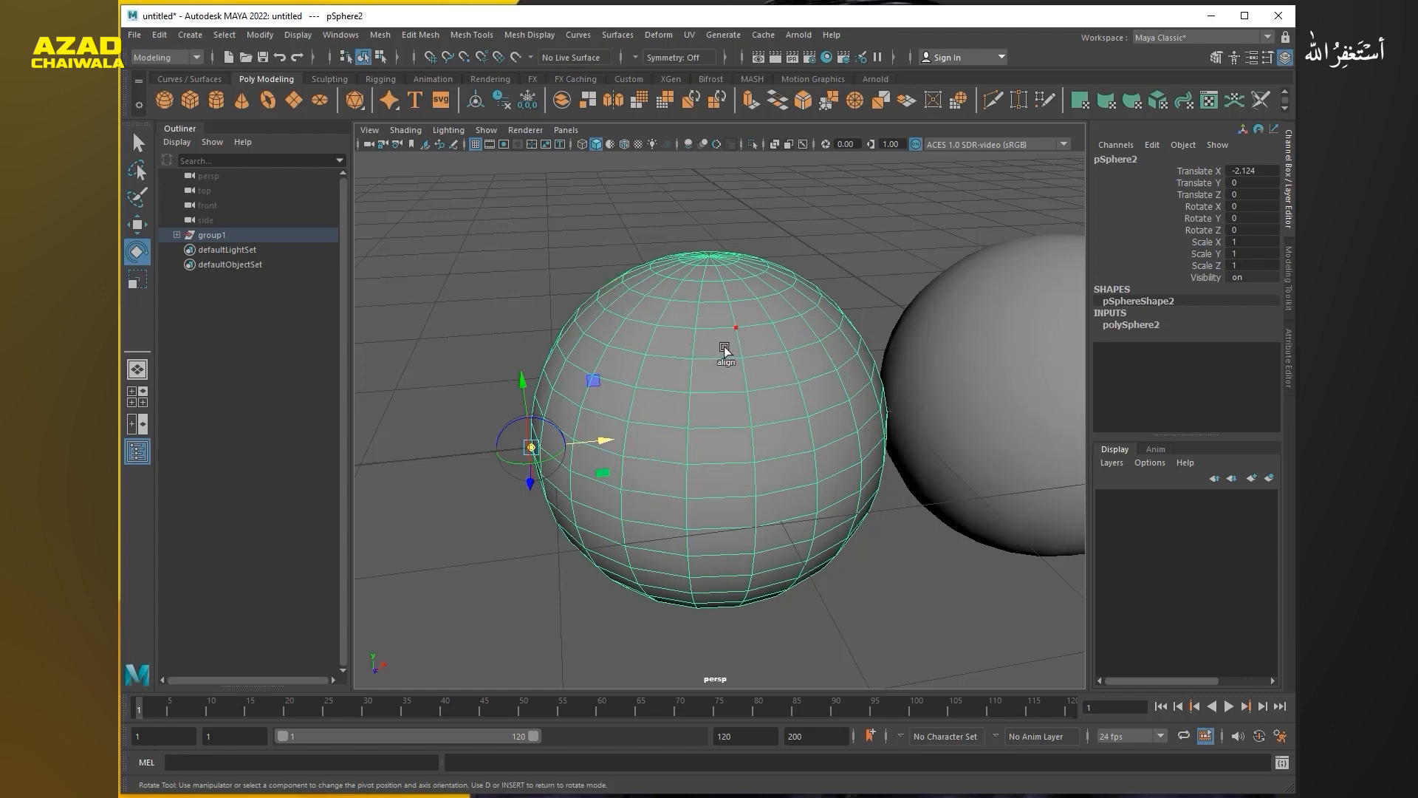
# Step: Snap the sphere's pivot to different points on its surface, then leave pivot editing with the Select tool
pyautogui.click(744, 427)
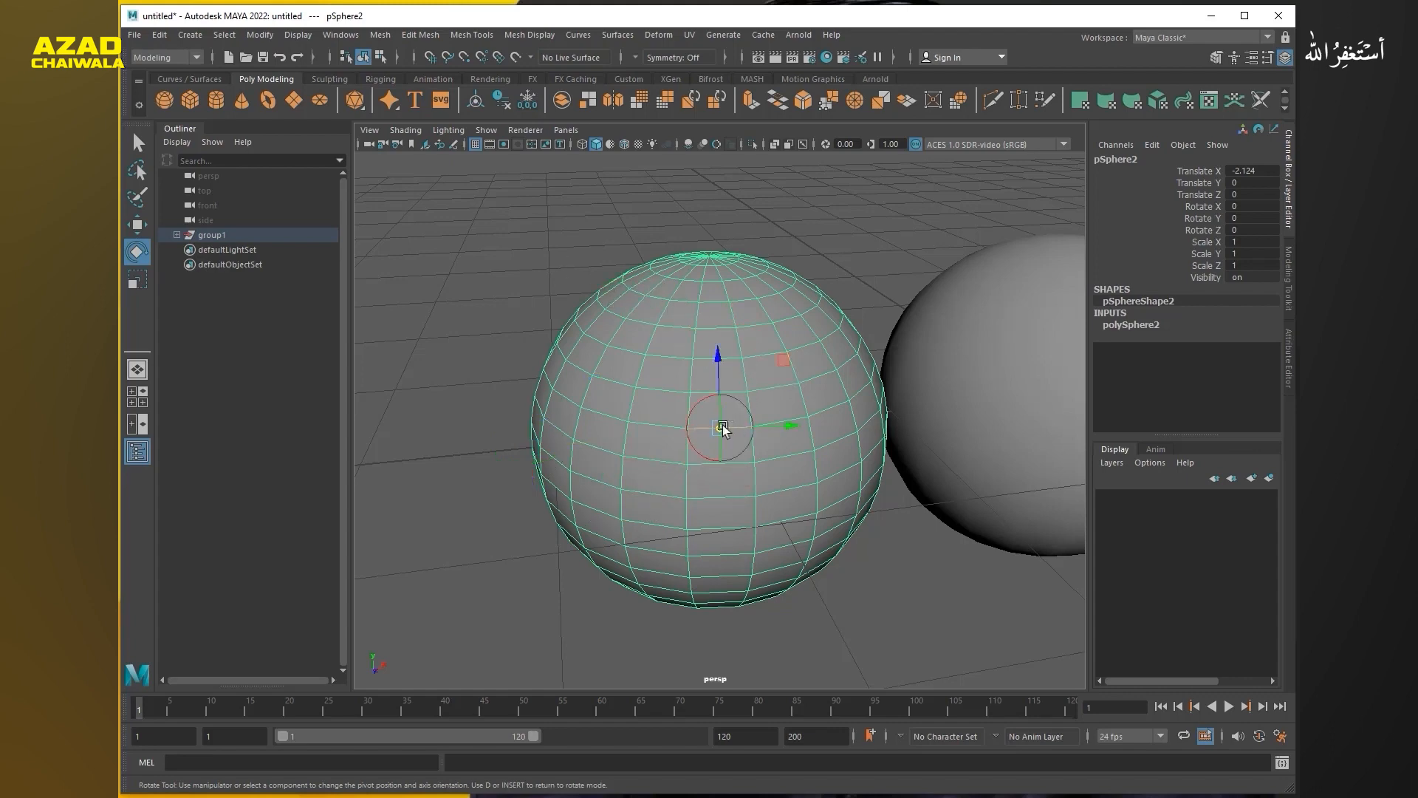
pyautogui.moveTo(731, 432)
pyautogui.keyDown('alt'); pyautogui.mouseDown()
pyautogui.moveTo(634, 466)
pyautogui.moveTo(659, 456)
pyautogui.moveTo(674, 412)
pyautogui.moveTo(743, 500)
pyautogui.moveTo(875, 358)
pyautogui.moveTo(733, 436)
pyautogui.moveTo(731, 377)
pyautogui.moveTo(725, 444)
pyautogui.mouseUp(); pyautogui.keyUp('alt')
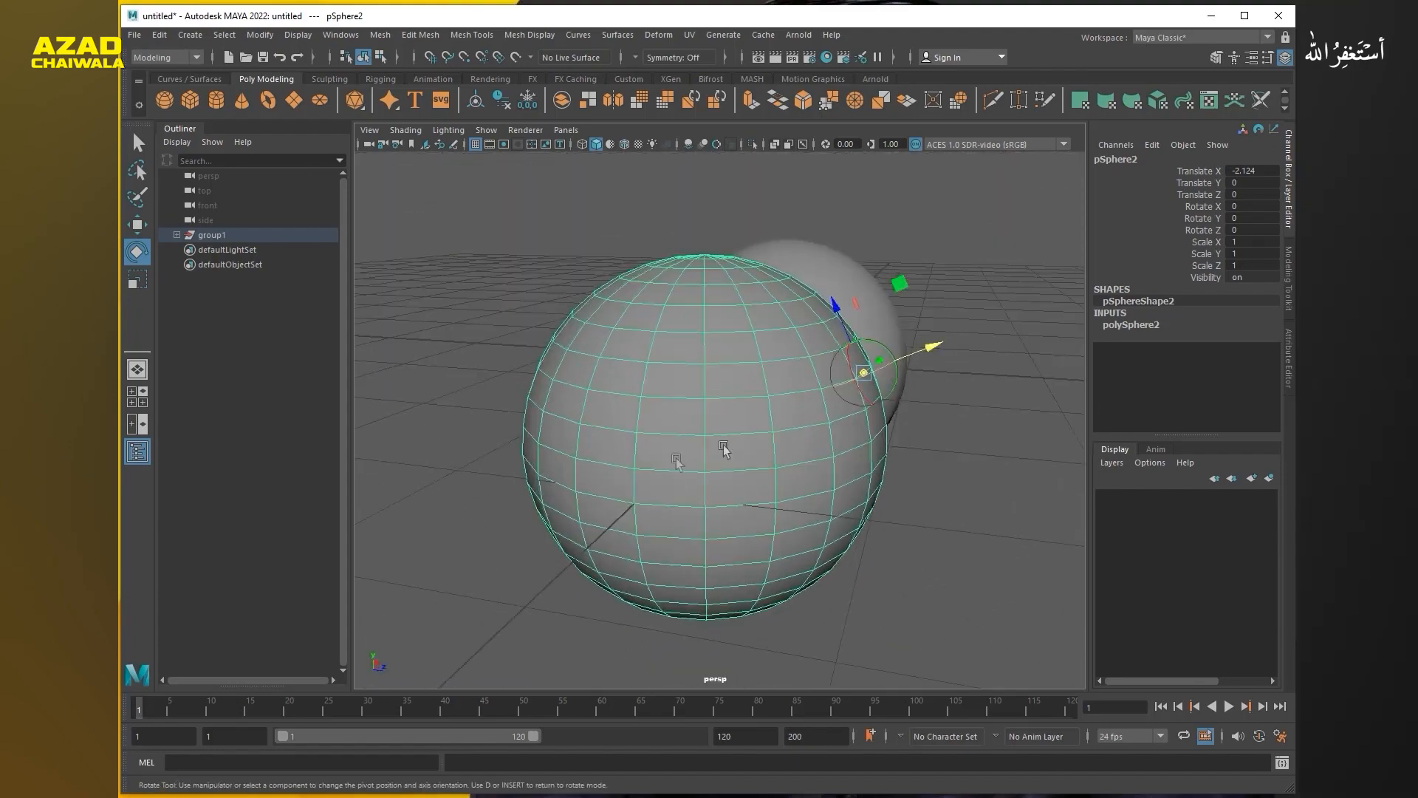
pyautogui.click(633, 491)
pyautogui.moveTo(633, 491)
pyautogui.keyDown('alt'); pyautogui.mouseDown()
pyautogui.moveTo(624, 389)
pyautogui.moveTo(632, 498)
pyautogui.mouseUp(); pyautogui.keyUp('alt')
pyautogui.press('q')
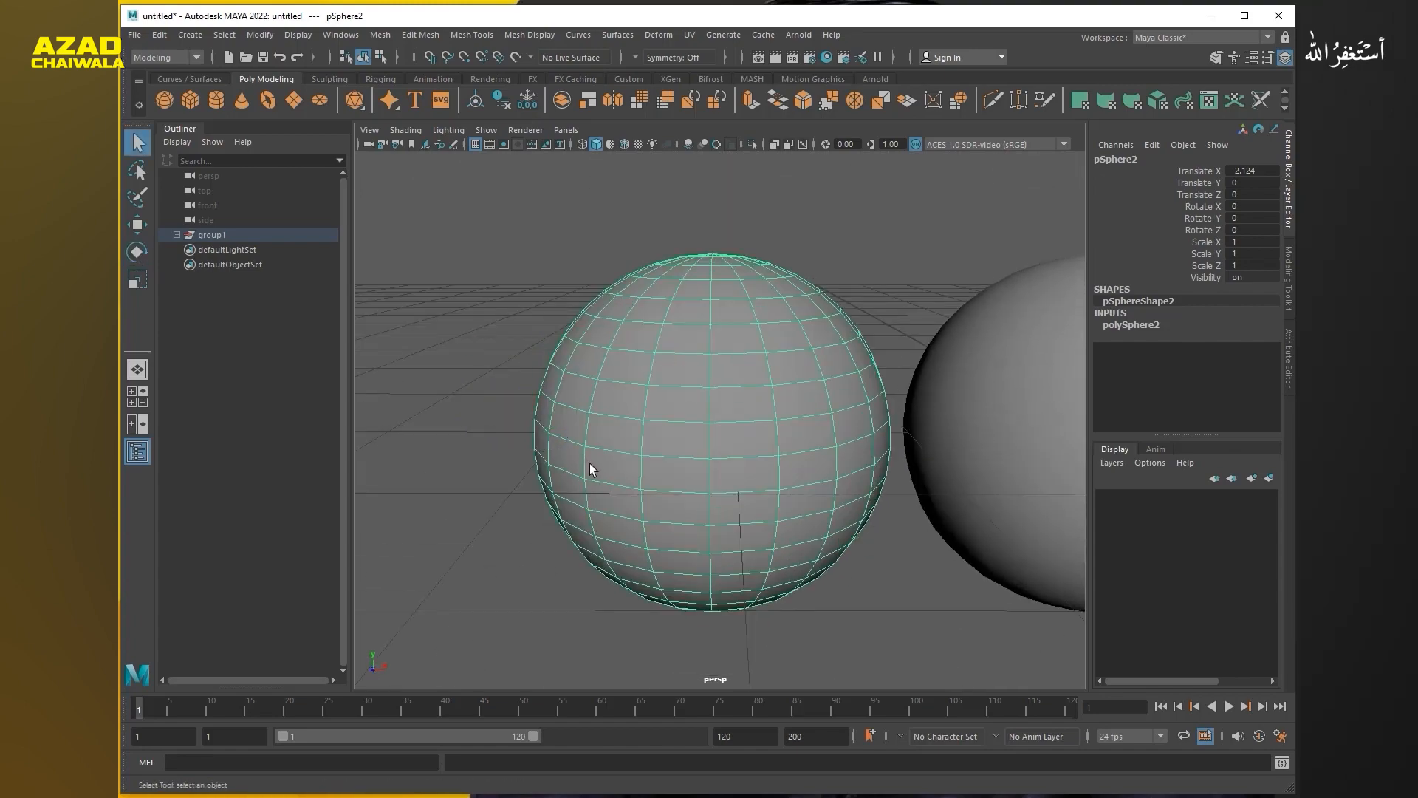
# Step: Rotate the selected sphere about its relocated pivot on the outer surface using the Rotate tool
pyautogui.press('w')
pyautogui.press('e')
pyautogui.keyDown('alt'); pyautogui.moveTo(523, 374); pyautogui.dragTo(649, 478); pyautogui.keyUp('alt')
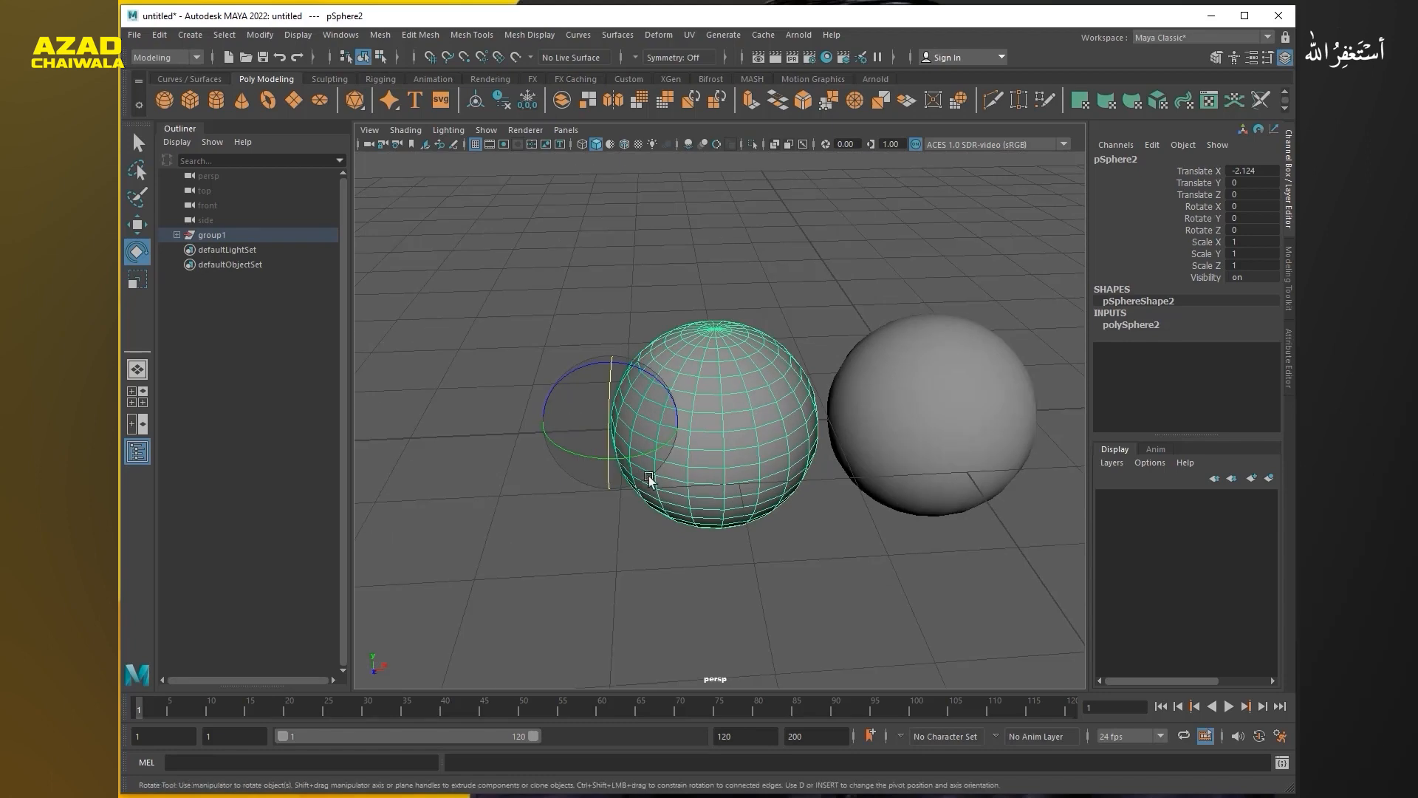
pyautogui.keyDown('alt'); pyautogui.moveTo(649, 479); pyautogui.dragTo(760, 475, button='right'); pyautogui.keyUp('alt')
pyautogui.keyDown('alt'); pyautogui.moveTo(760, 475); pyautogui.dragTo(709, 471); pyautogui.keyUp('alt')
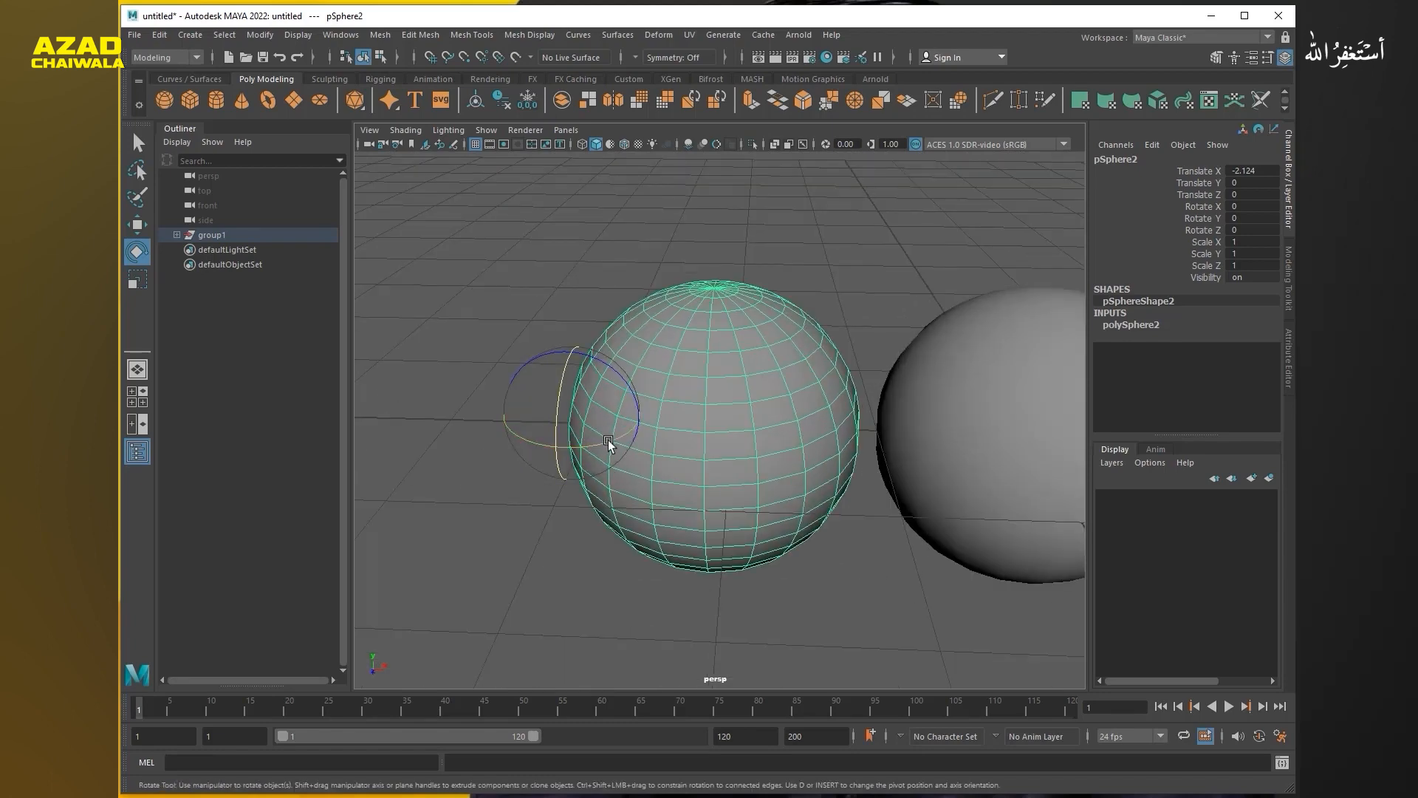
pyautogui.moveTo(608, 441); pyautogui.dragTo(628, 414)
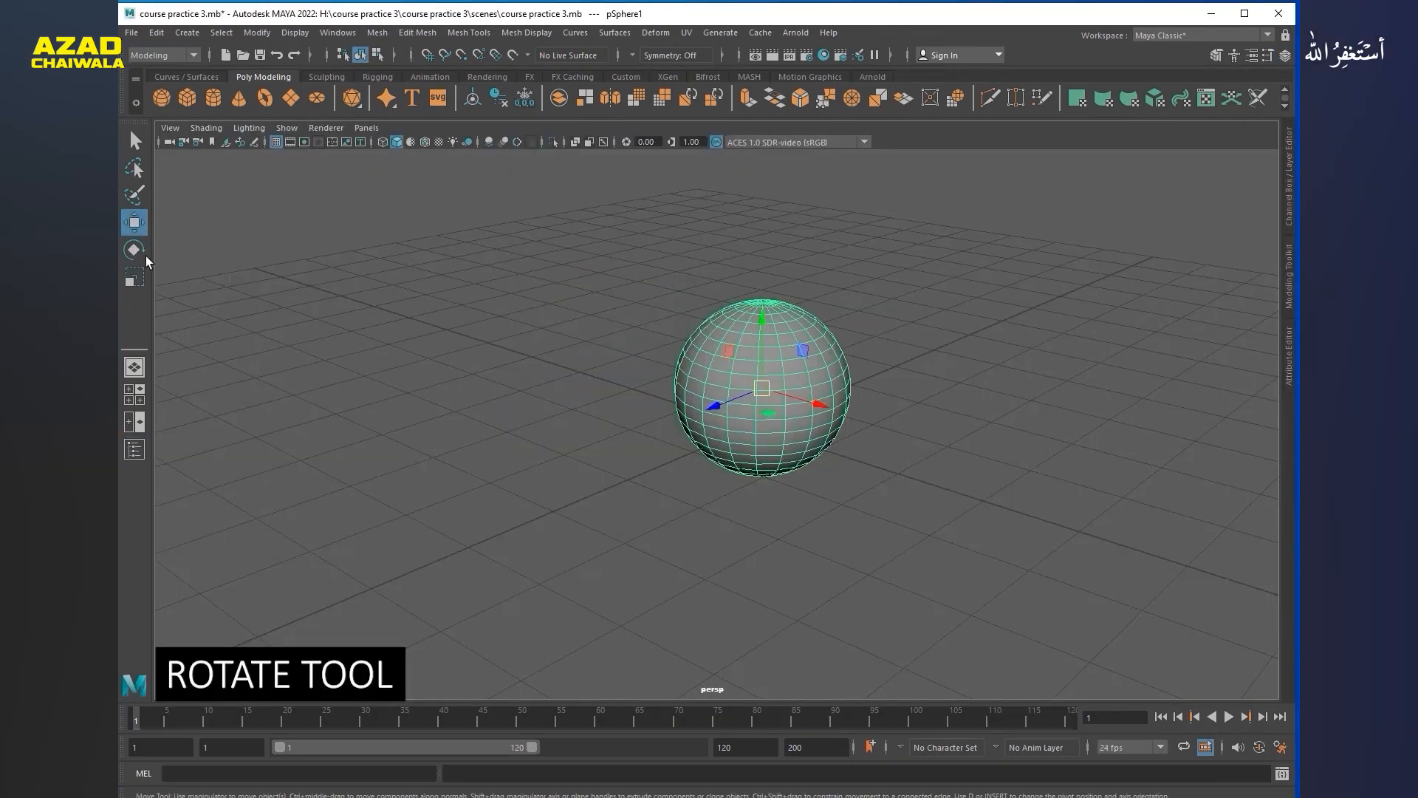
# Step: Rotate the single sphere around its individual axes with the Rotate tool until its pole tilts toward the grid
pyautogui.click(146, 255)
pyautogui.keyDown('alt'); pyautogui.moveTo(560, 392); pyautogui.dragTo(791, 347); pyautogui.keyUp('alt')
pyautogui.scroll(4, 694, 406)
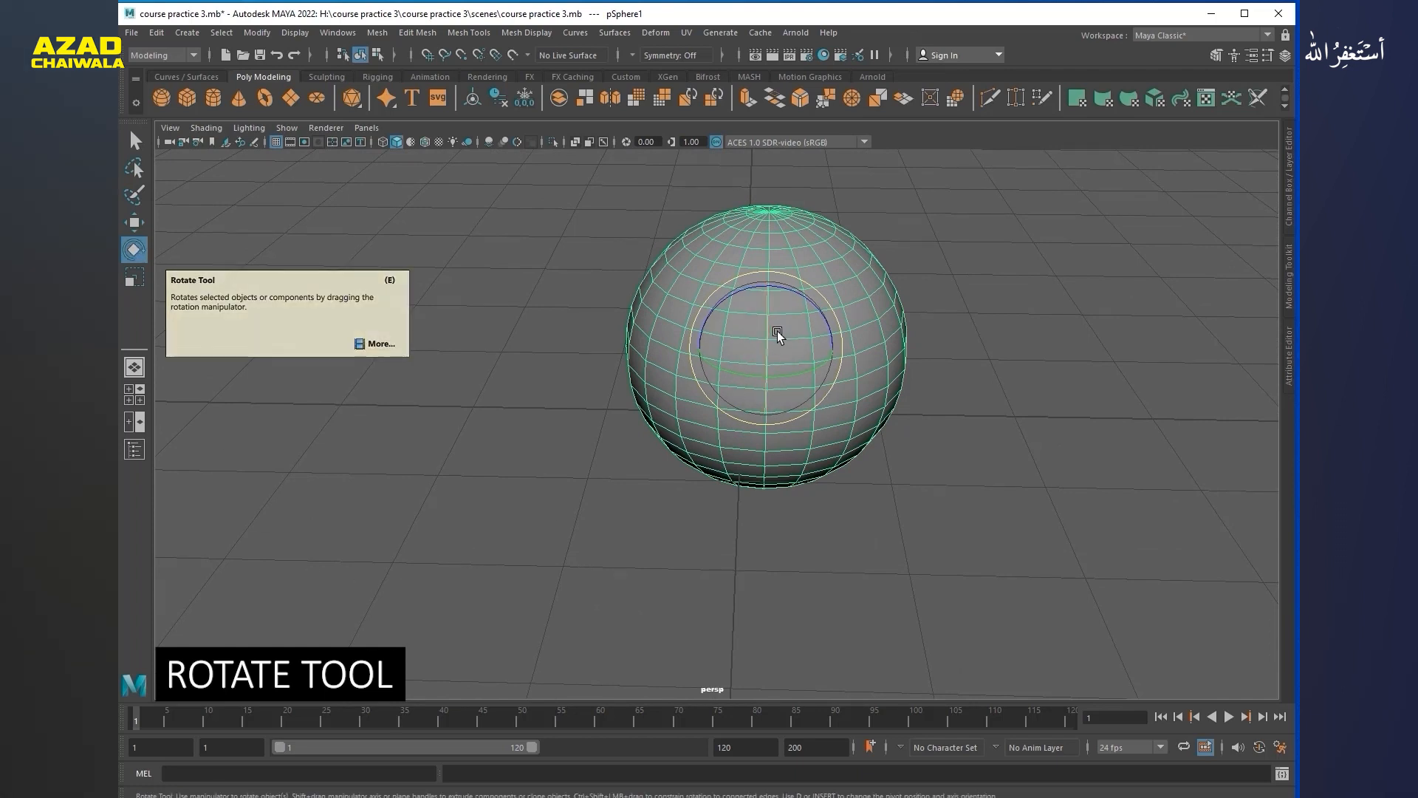
pyautogui.moveTo(769, 308); pyautogui.dragTo(769, 402)
pyautogui.keyDown('alt'); pyautogui.moveTo(876, 442); pyautogui.dragTo(743, 434); pyautogui.keyUp('alt')
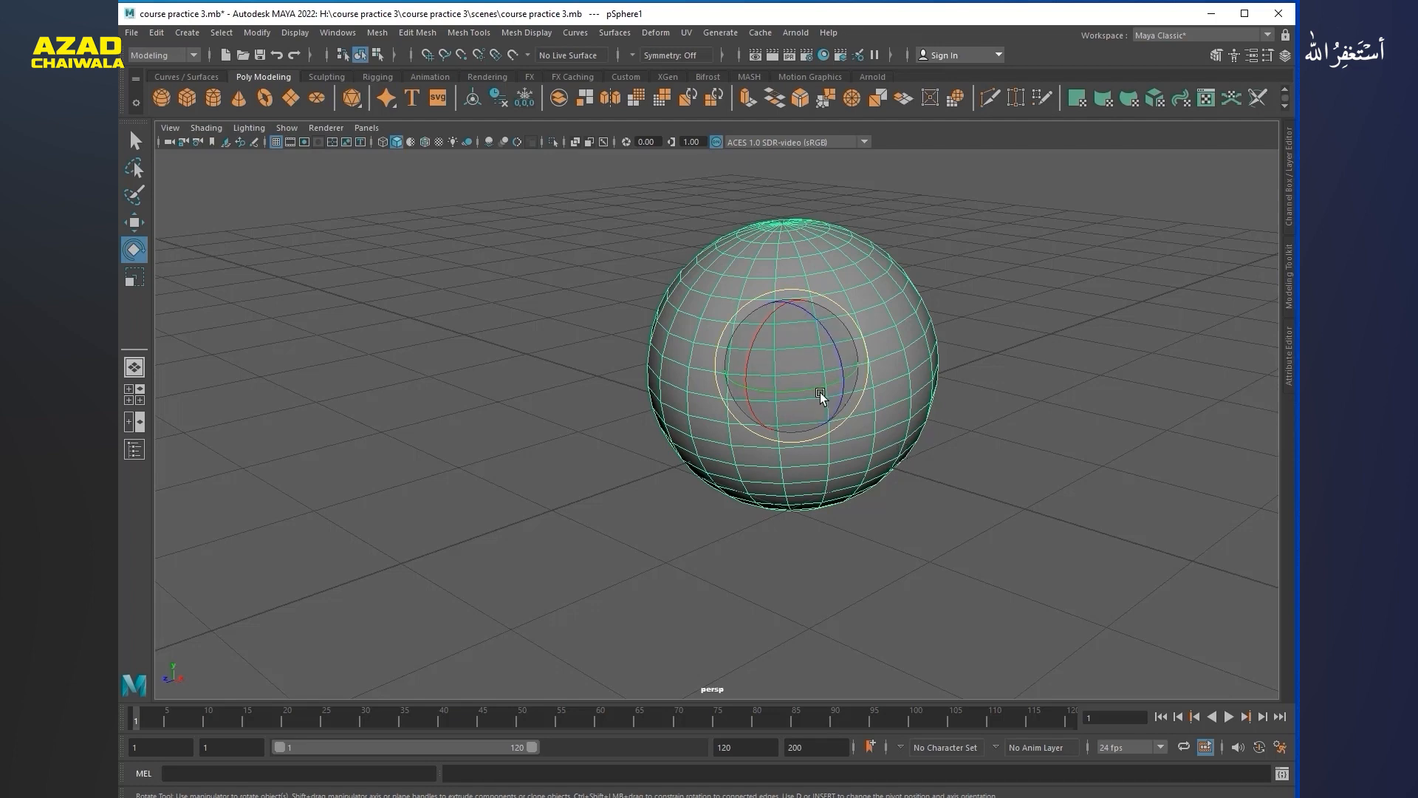
pyautogui.moveTo(772, 392)
pyautogui.mouseDown()
pyautogui.moveTo(874, 379)
pyautogui.moveTo(722, 389)
pyautogui.moveTo(988, 402)
pyautogui.moveTo(778, 395)
pyautogui.mouseUp()
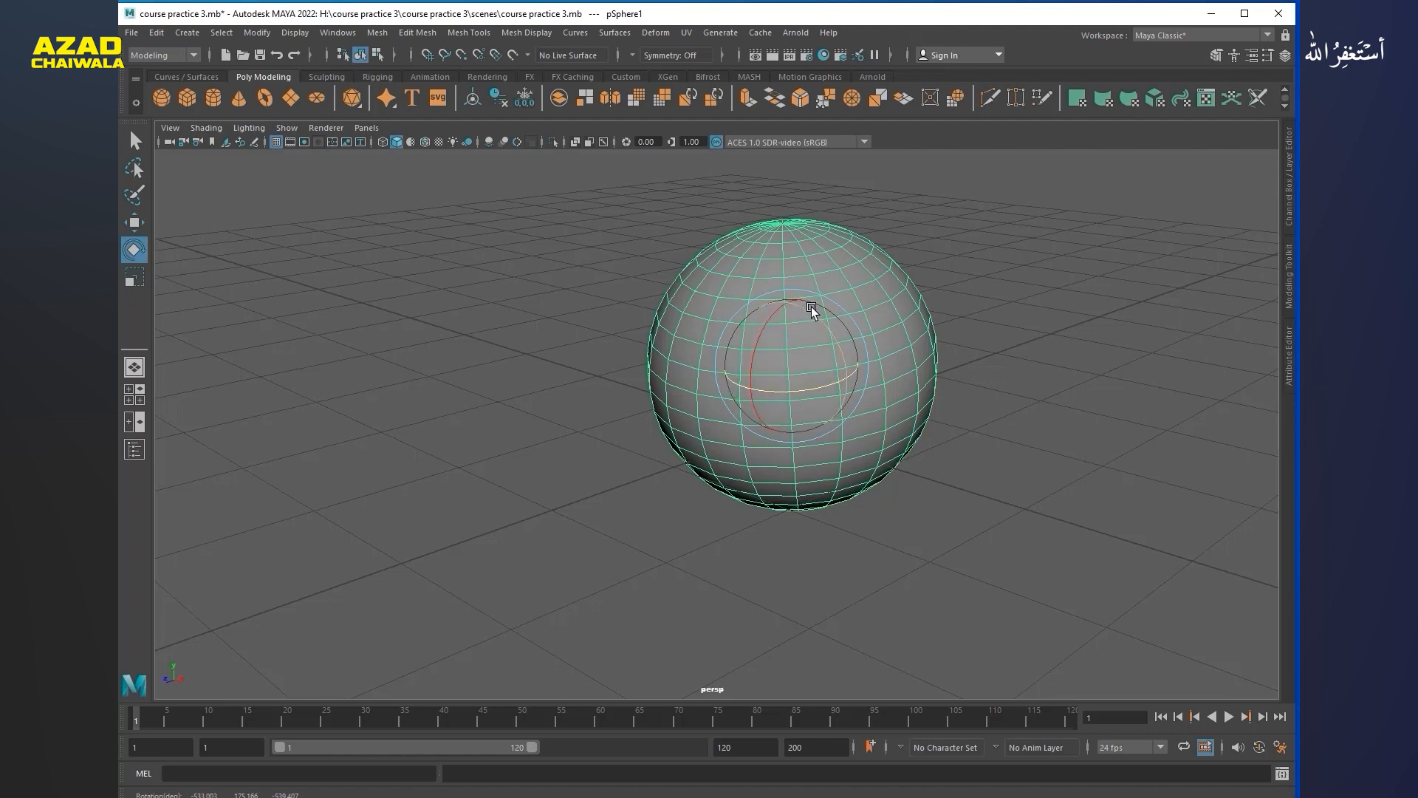
pyautogui.moveTo(811, 308); pyautogui.dragTo(776, 332)
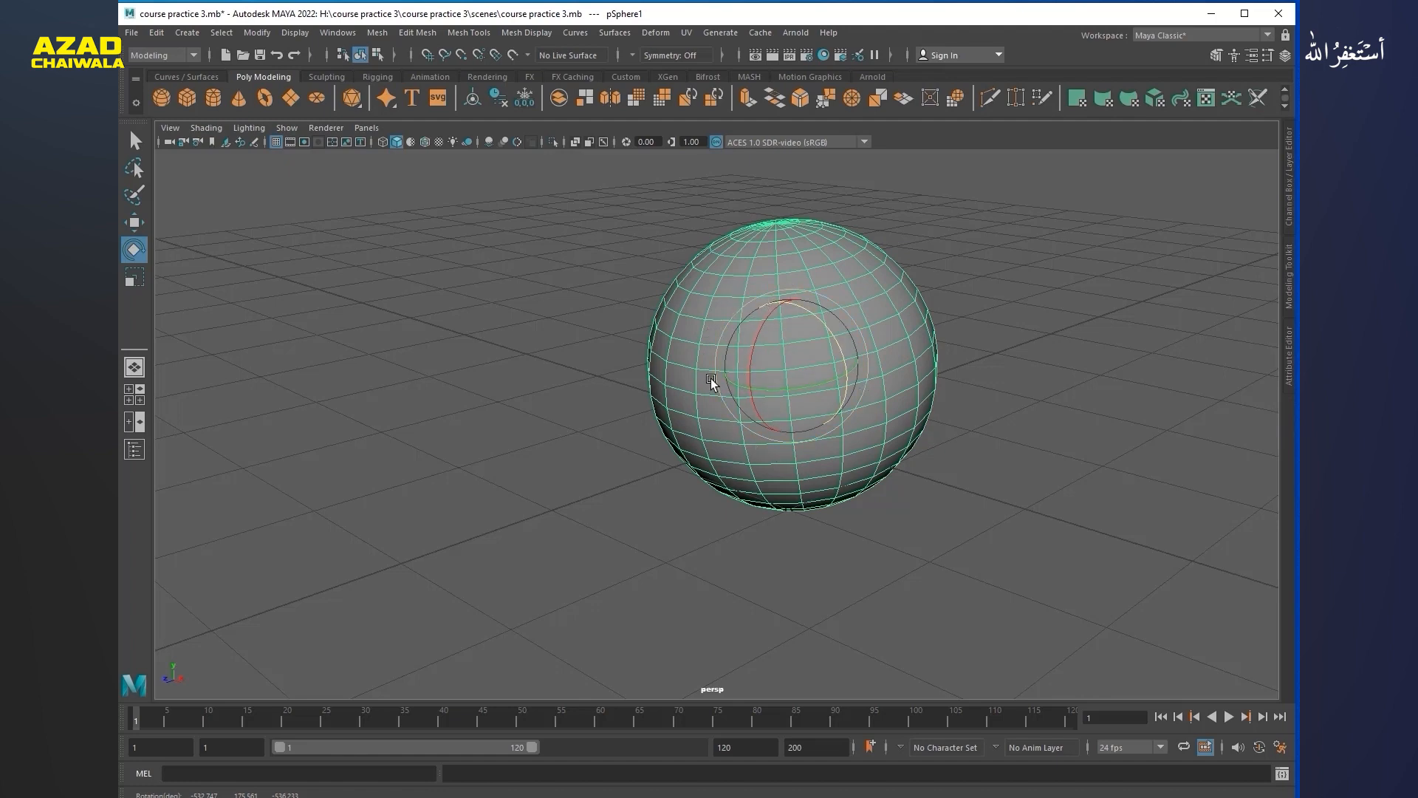
pyautogui.moveTo(815, 292); pyautogui.dragTo(849, 329)
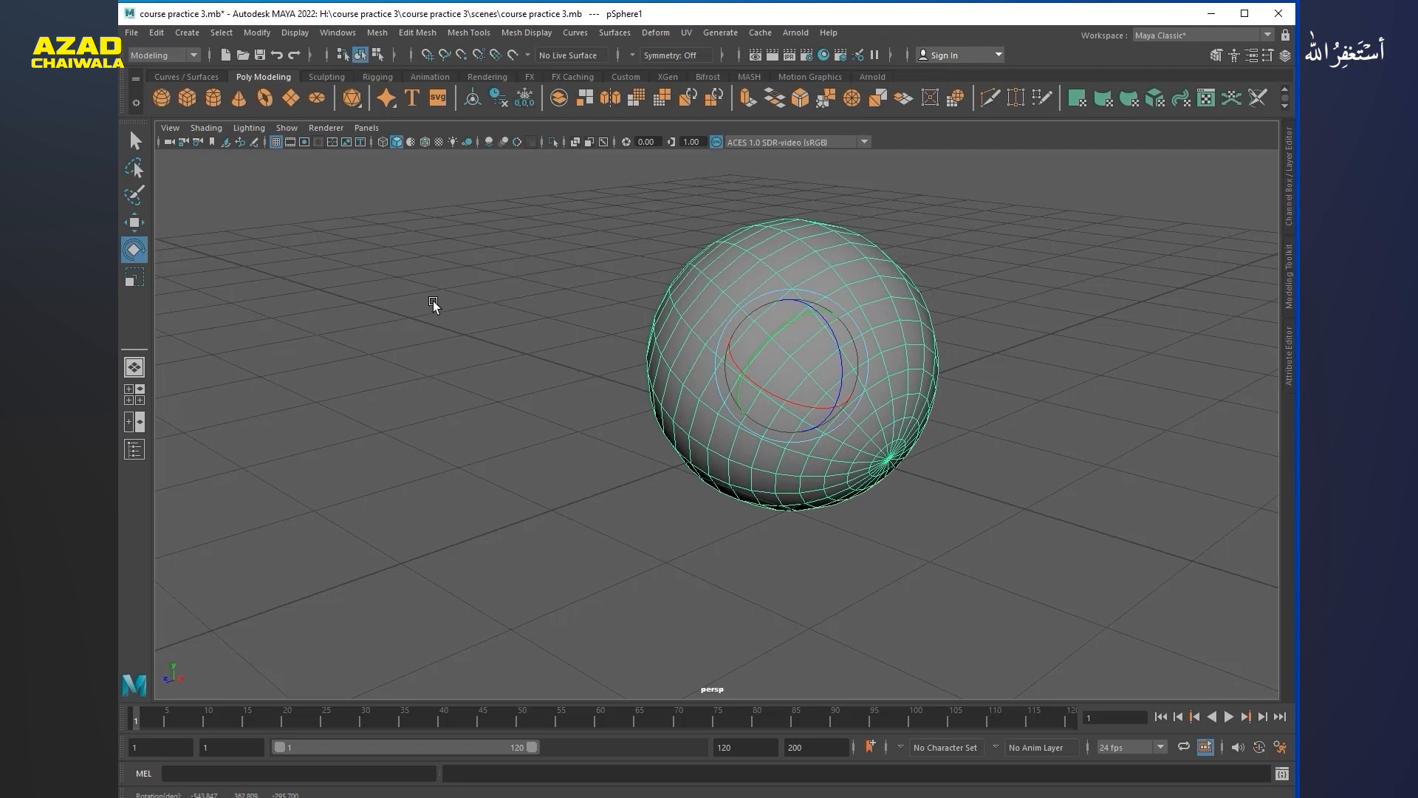
# Step: Stretch and squash the rotated sphere along its separate axes with the Scale tool
pyautogui.click(129, 278)
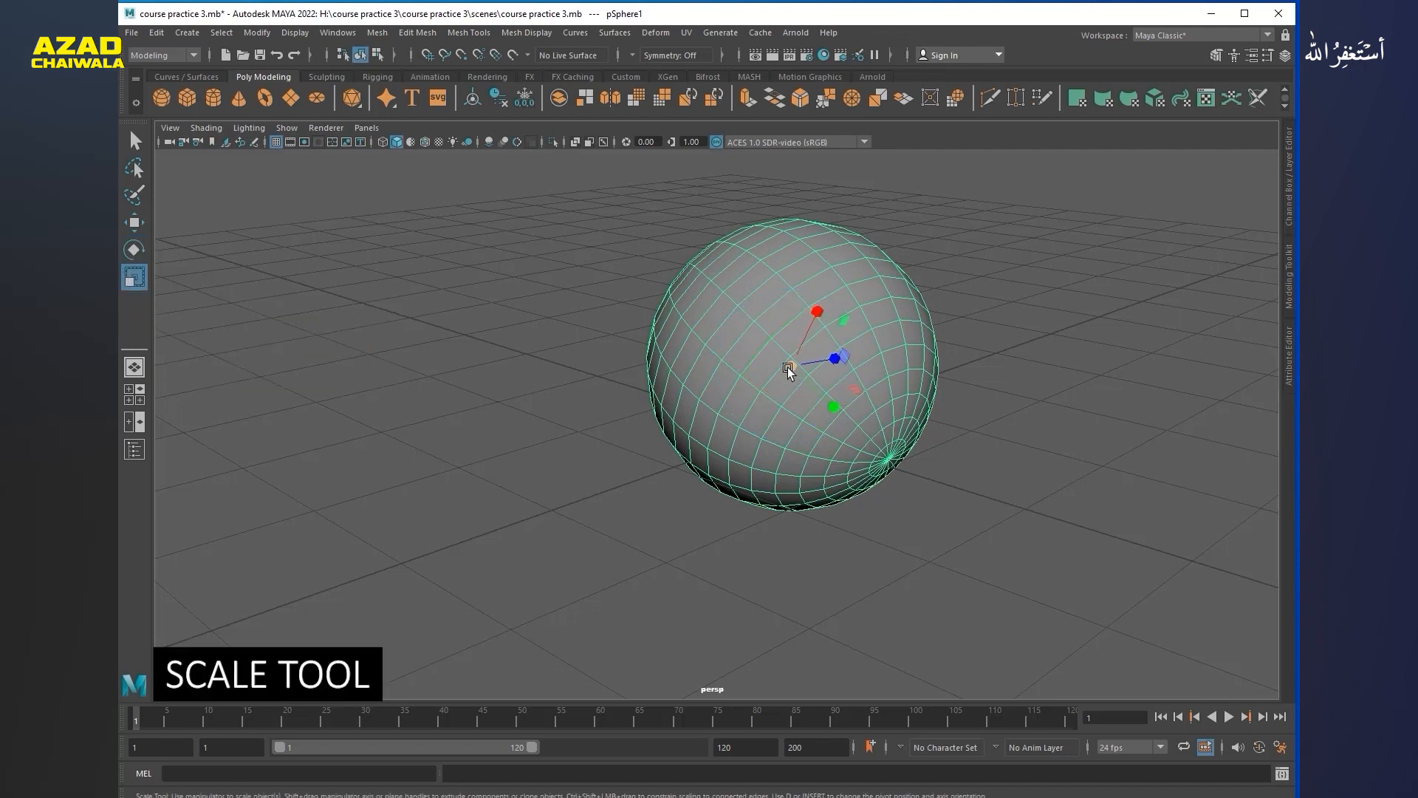
pyautogui.click(789, 366)
pyautogui.moveTo(823, 313); pyautogui.dragTo(822, 228)
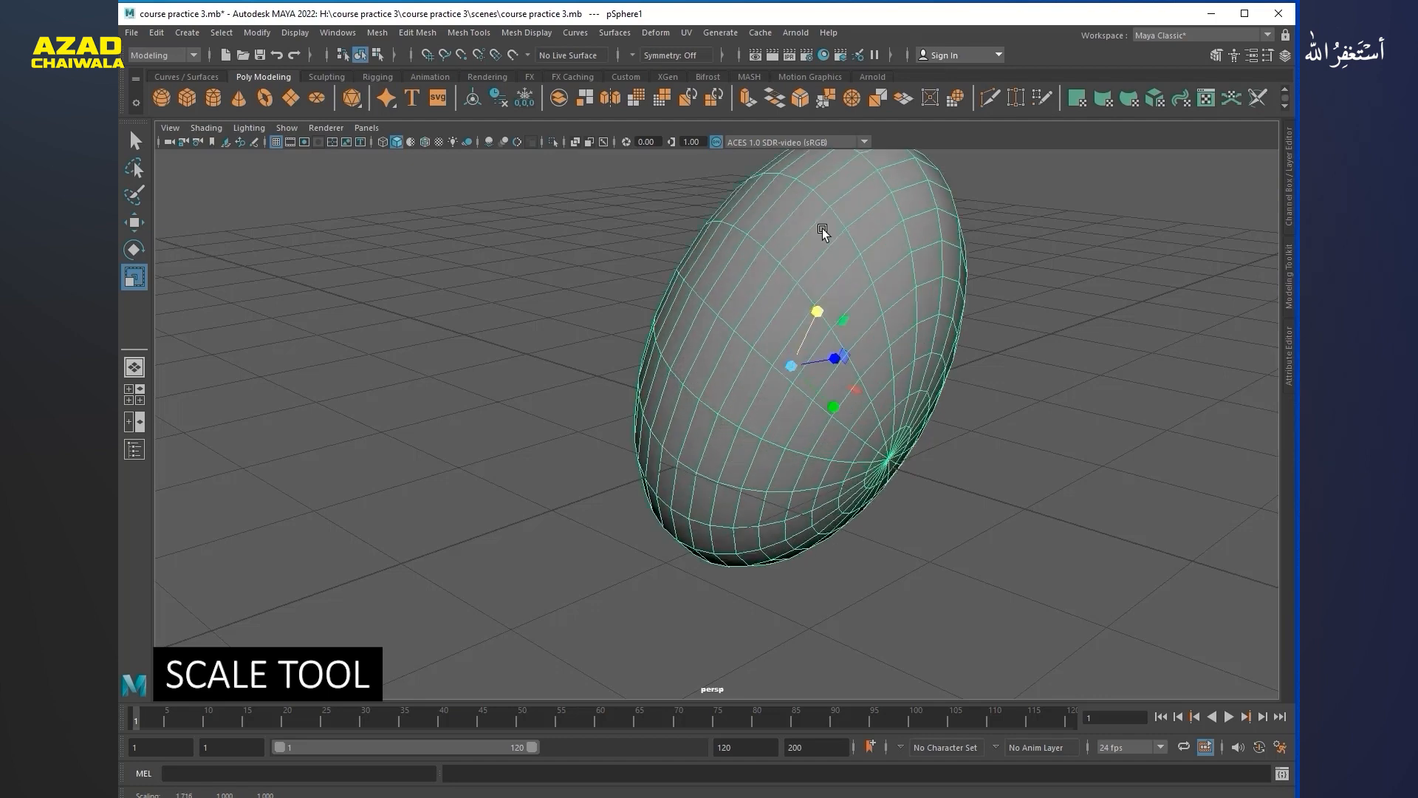
pyautogui.moveTo(817, 309); pyautogui.dragTo(843, 407)
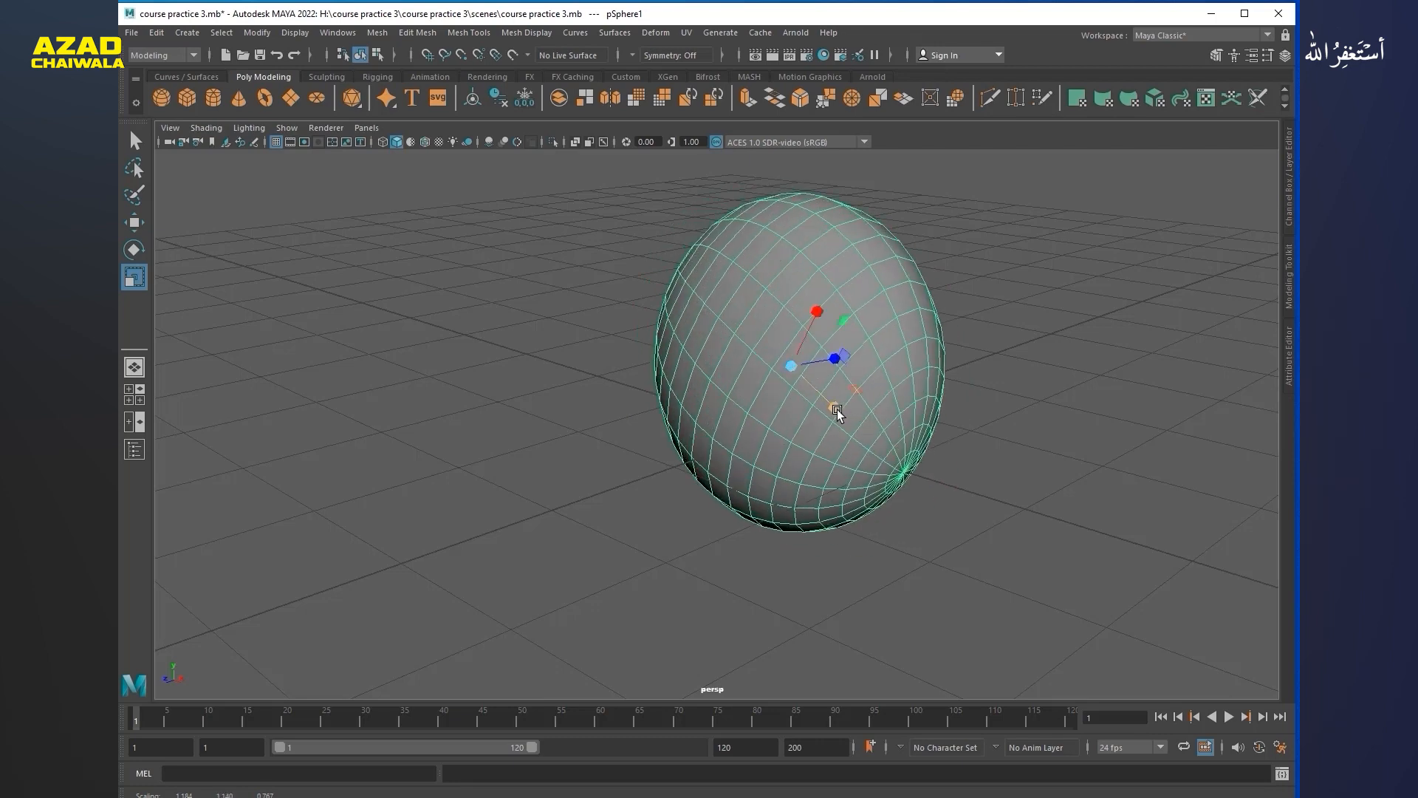
pyautogui.moveTo(802, 357)
pyautogui.mouseDown()
pyautogui.moveTo(857, 362)
pyautogui.moveTo(731, 365)
pyautogui.moveTo(1008, 366)
pyautogui.moveTo(482, 389)
pyautogui.moveTo(1101, 358)
pyautogui.moveTo(537, 390)
pyautogui.moveTo(962, 372)
pyautogui.moveTo(605, 374)
pyautogui.moveTo(950, 402)
pyautogui.moveTo(707, 387)
pyautogui.moveTo(928, 443)
pyautogui.moveTo(931, 414)
pyautogui.moveTo(829, 361)
pyautogui.mouseUp()
pyautogui.keyDown('alt'); pyautogui.moveTo(872, 408); pyautogui.dragTo(884, 365); pyautogui.keyUp('alt')
pyautogui.keyDown('alt'); pyautogui.moveTo(702, 451); pyautogui.dragTo(589, 406); pyautogui.keyUp('alt')
pyautogui.scroll(-8, 589, 406)
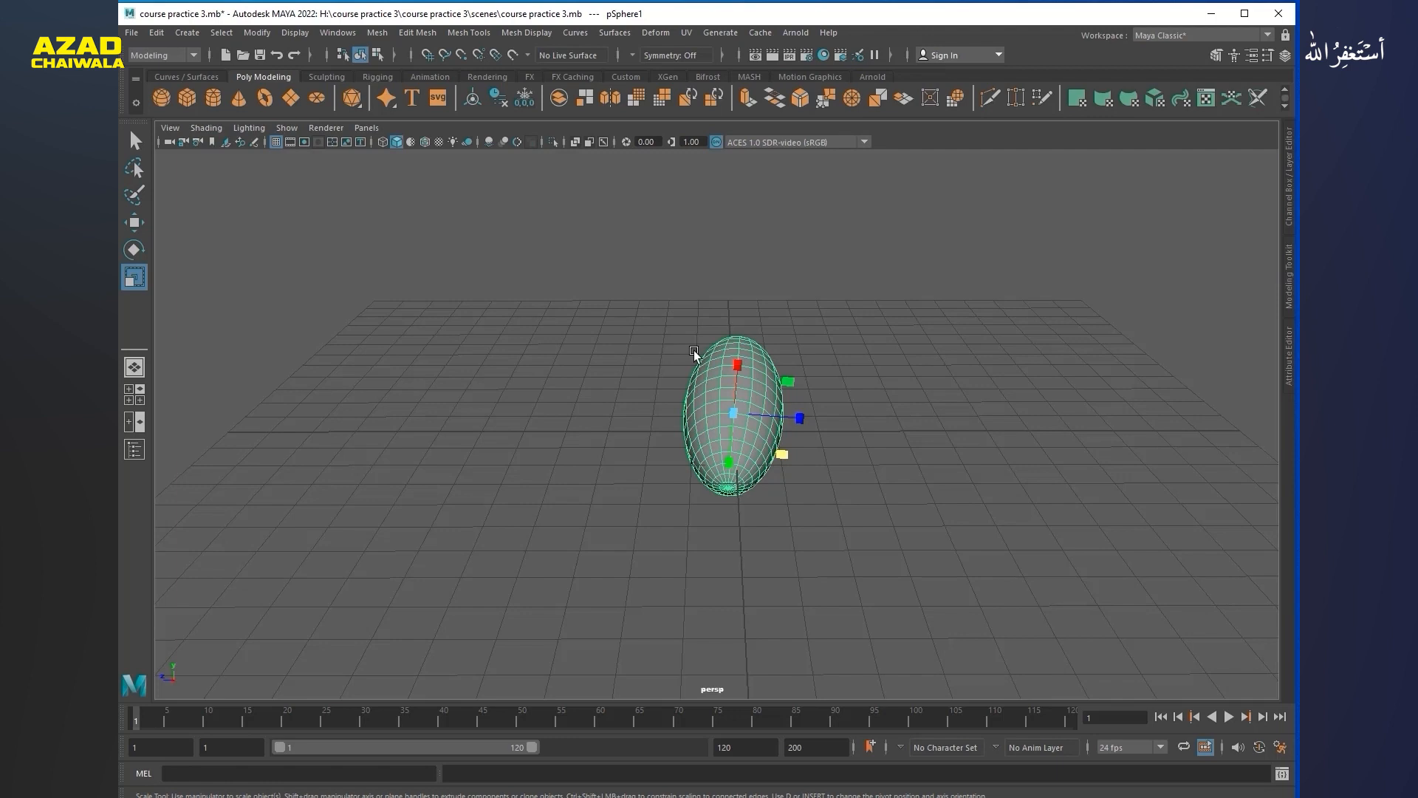
# Step: Undo the sphere's scaling, rotation and upward move, back to its undistorted shape at the grid's center
pyautogui.hotkey('ctrl', 'z')
pyautogui.hotkey('ctrl', 'z')
pyautogui.hotkey('ctrl', 'z')
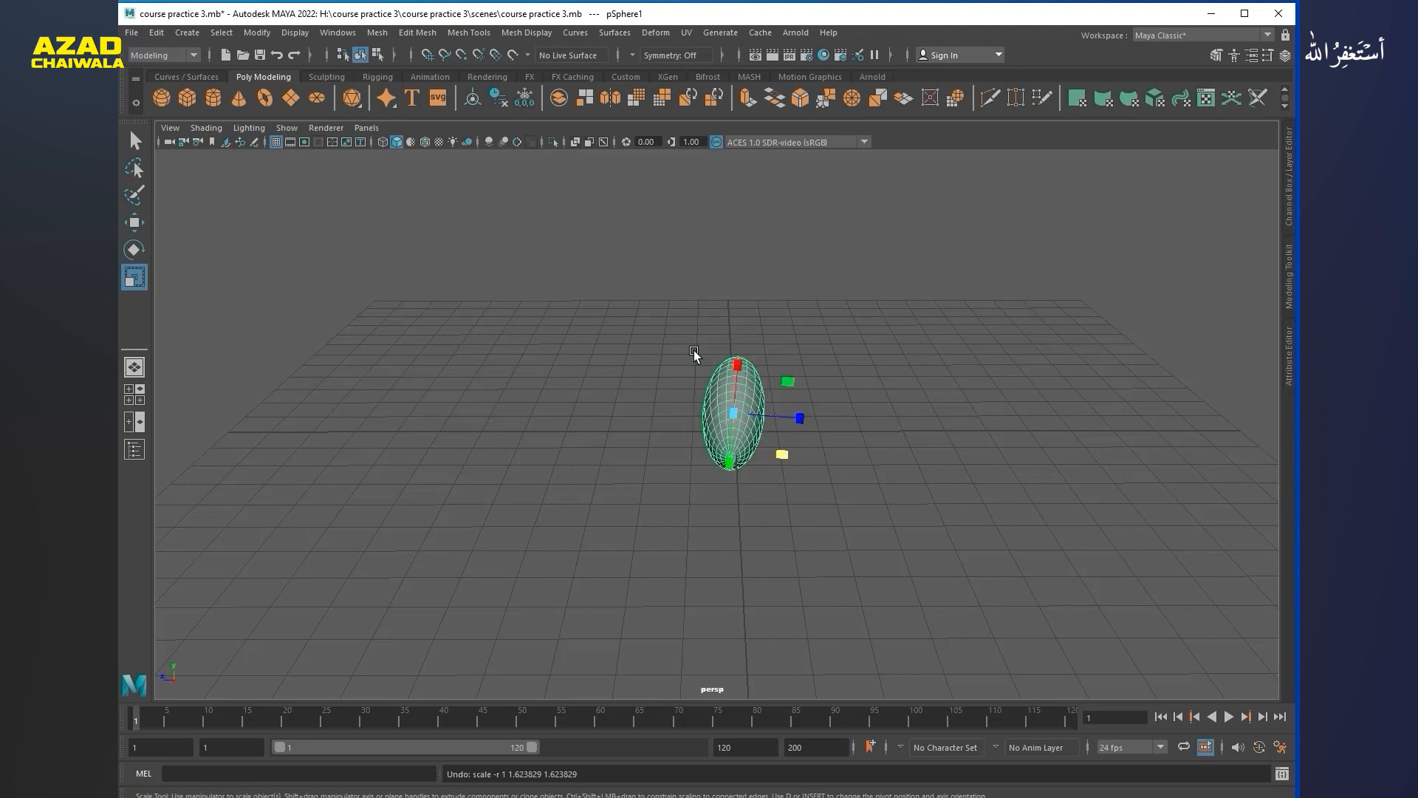
pyautogui.hotkey('ctrl', 'z')
pyautogui.hotkey('ctrl', 'z')
pyautogui.hotkey('ctrl', 'z')
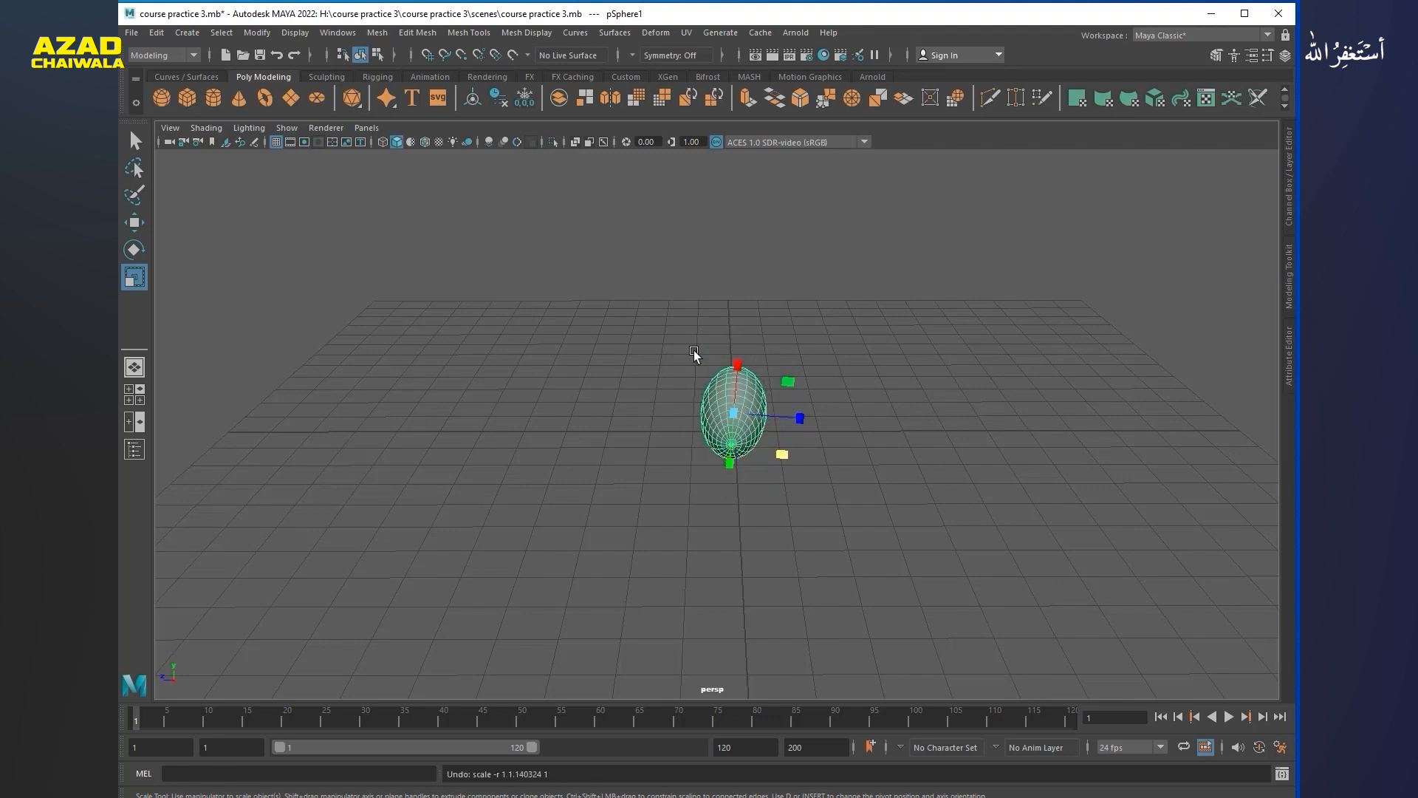
pyautogui.hotkey('ctrl', 'z')
pyautogui.hotkey('ctrl', 'z')
pyautogui.hotkey('ctrl', 'z')
pyautogui.hotkey('ctrl', 'z')
pyautogui.hotkey('ctrl', 'z')
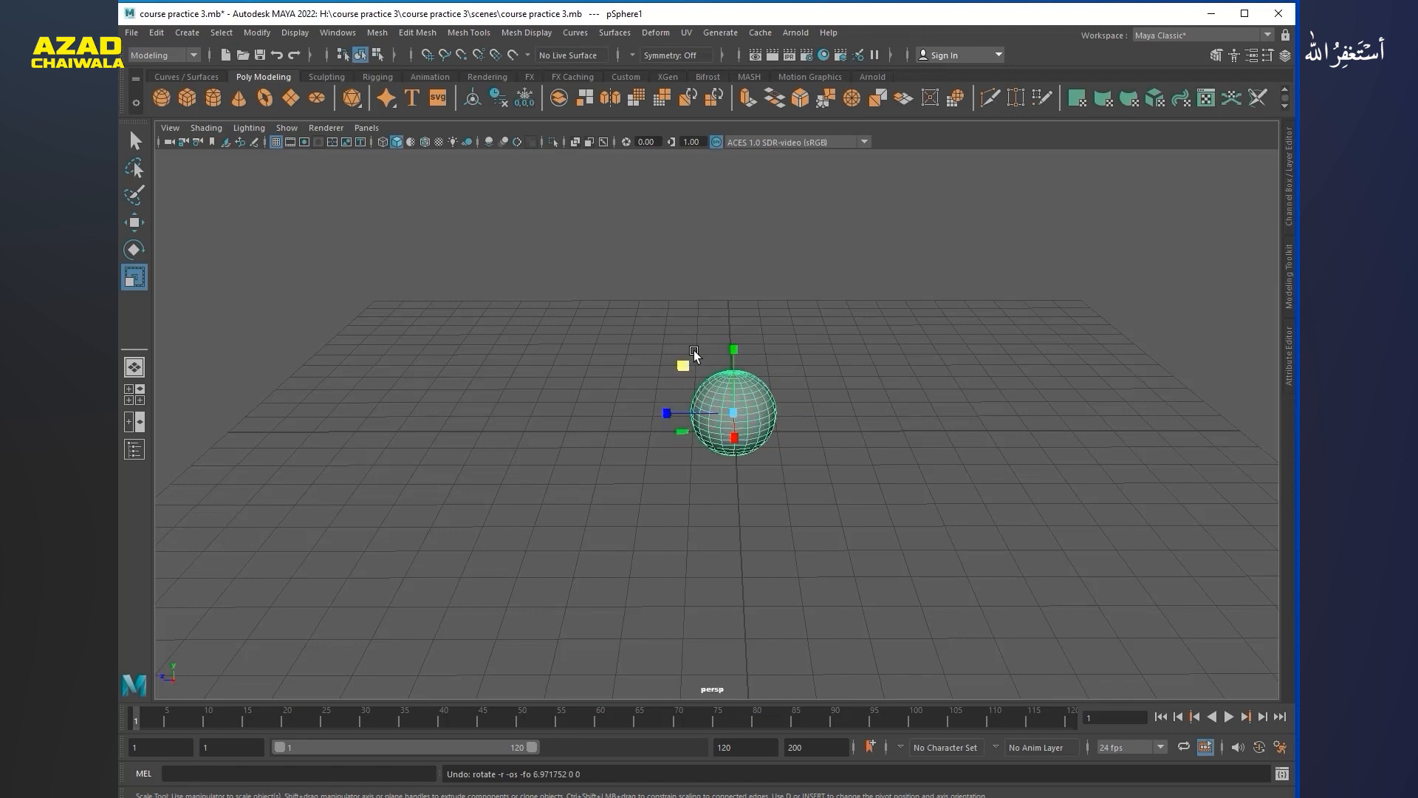
pyautogui.hotkey('ctrl', 'z')
pyautogui.hotkey('ctrl', 'z')
pyautogui.hotkey('ctrl', 'z')
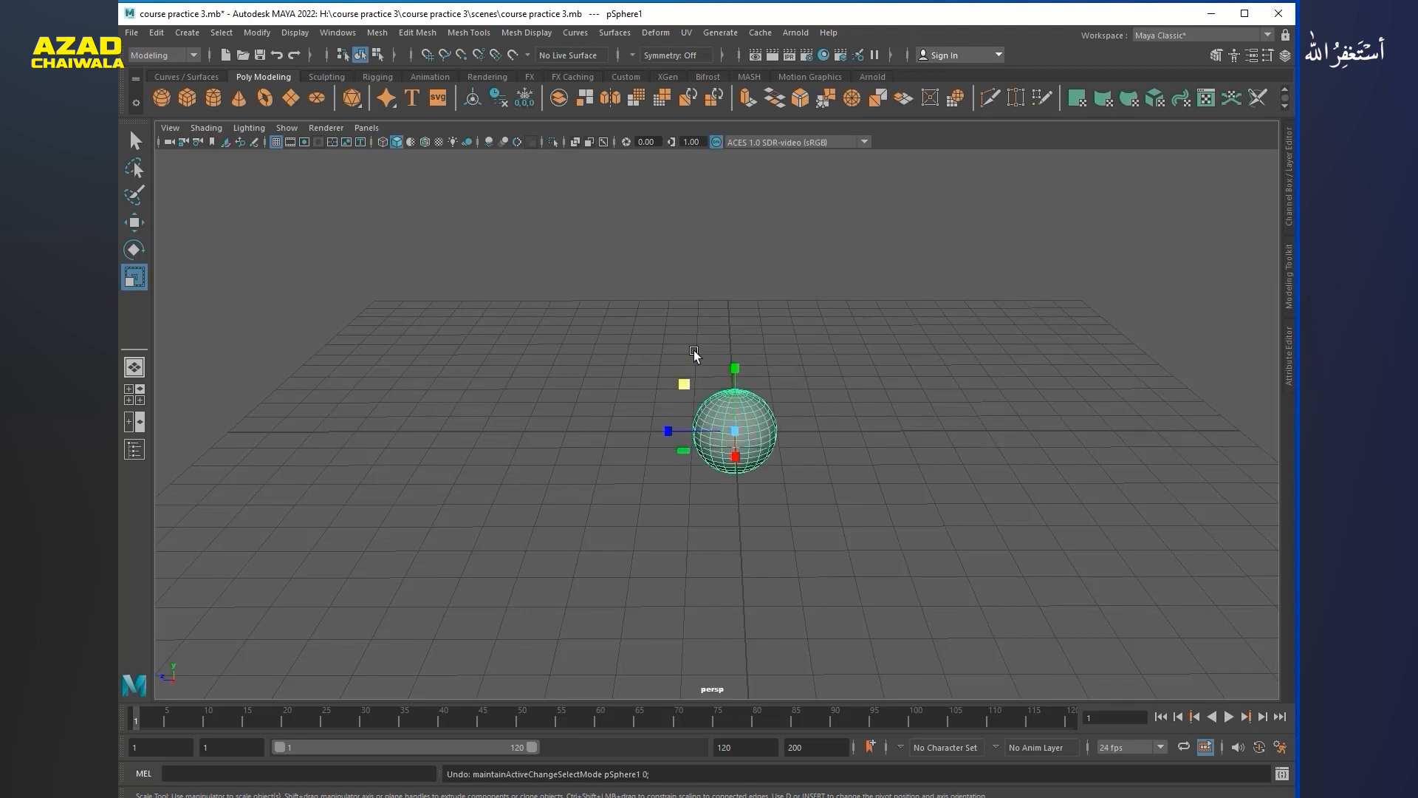
pyautogui.hotkey('ctrl', 'z')
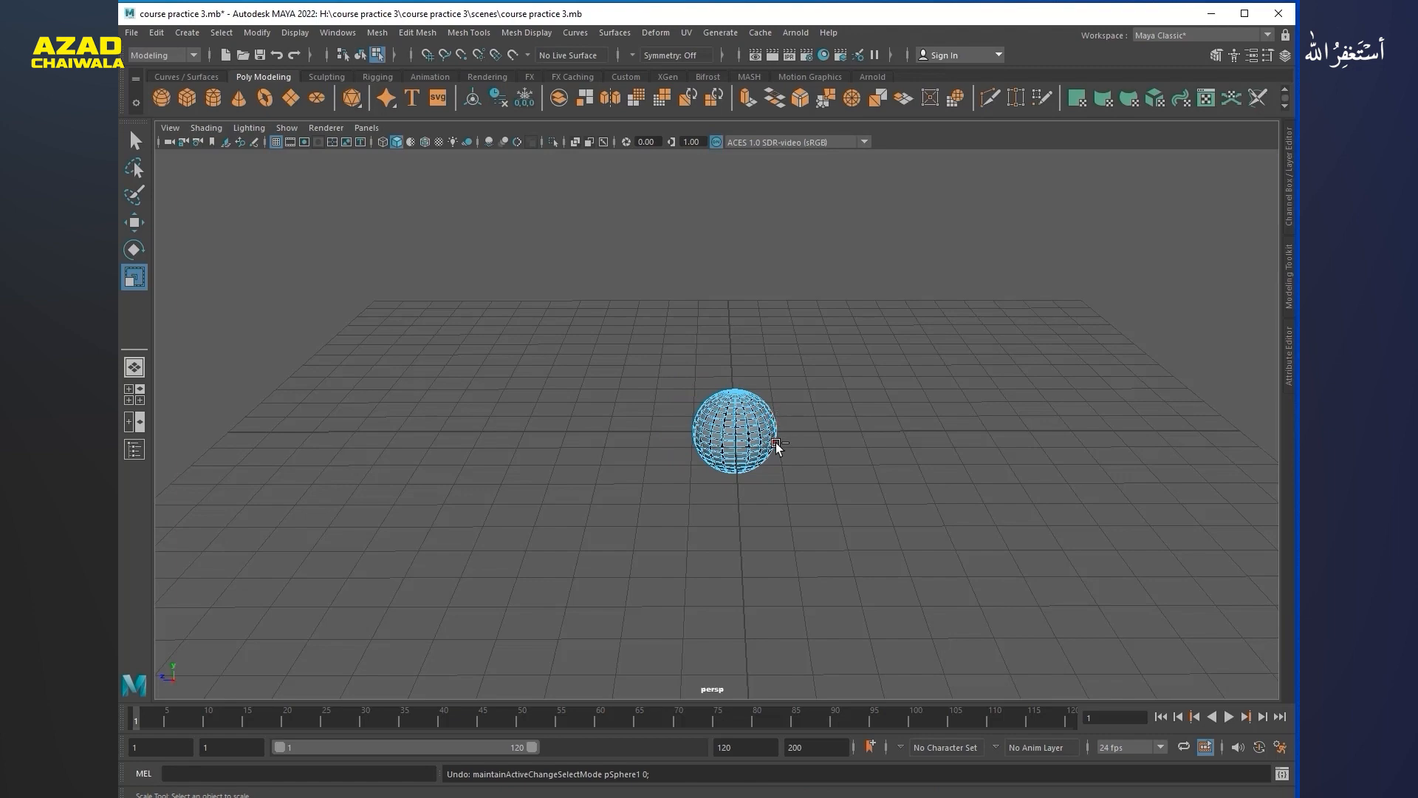
# Step: Undo further back through the sphere's earlier component selection and selection mode changes
pyautogui.hotkey('ctrl', 'z')
pyautogui.keyDown('alt'); pyautogui.moveTo(522, 434); pyautogui.dragTo(809, 484, button='right'); pyautogui.keyUp('alt')
pyautogui.hotkey('ctrl', 'z')
pyautogui.hotkey('ctrl', 'z')
pyautogui.hotkey('ctrl', 'z')
pyautogui.hotkey('ctrl', 'z')
pyautogui.hotkey('ctrl', 'z')
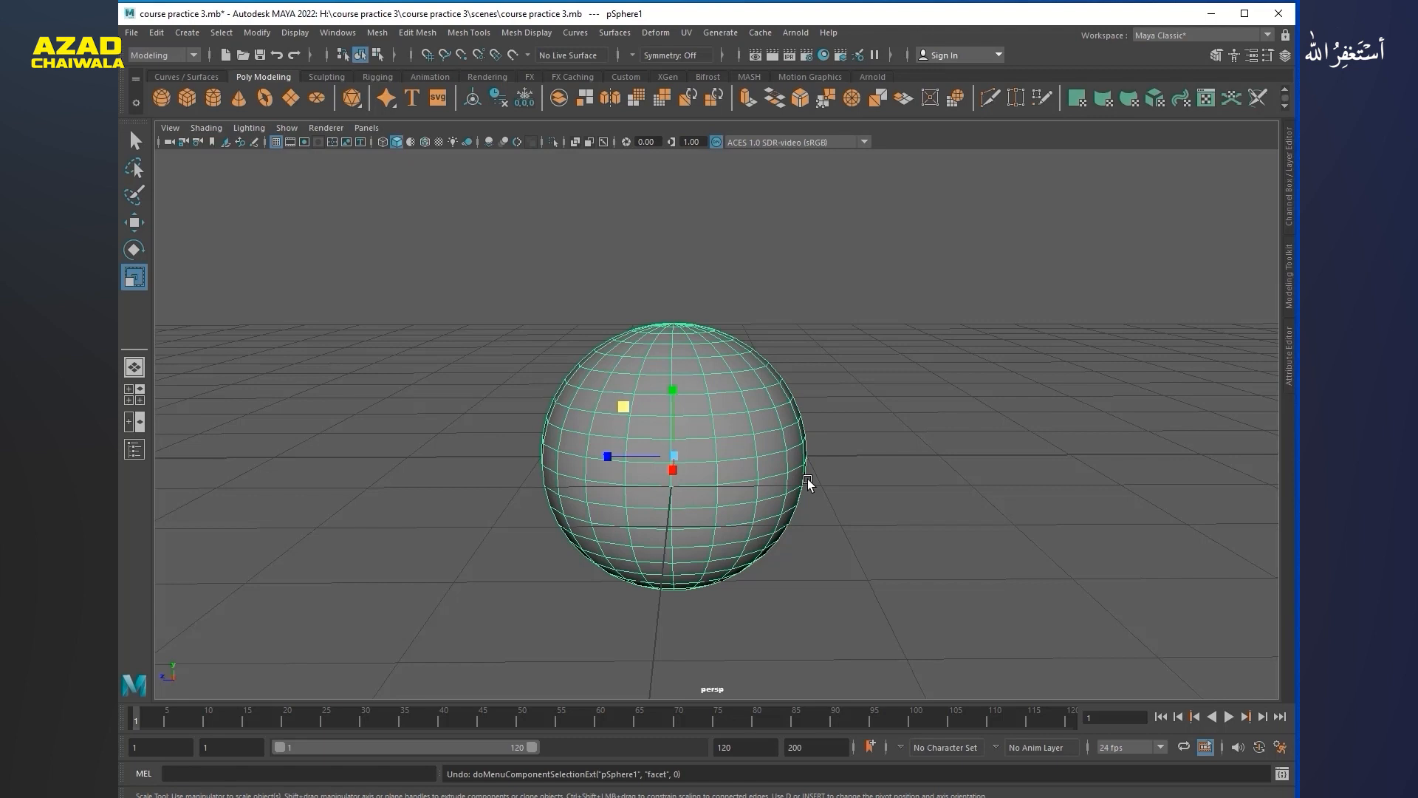
pyautogui.hotkey('ctrl', 'z')
pyautogui.hotkey('ctrl', 'z')
pyautogui.hotkey('ctrl', 'z')
pyautogui.hotkey('ctrl', 'z')
pyautogui.hotkey('ctrl', 'z')
pyautogui.hotkey('ctrl', 'z')
pyautogui.hotkey('ctrl', 'z')
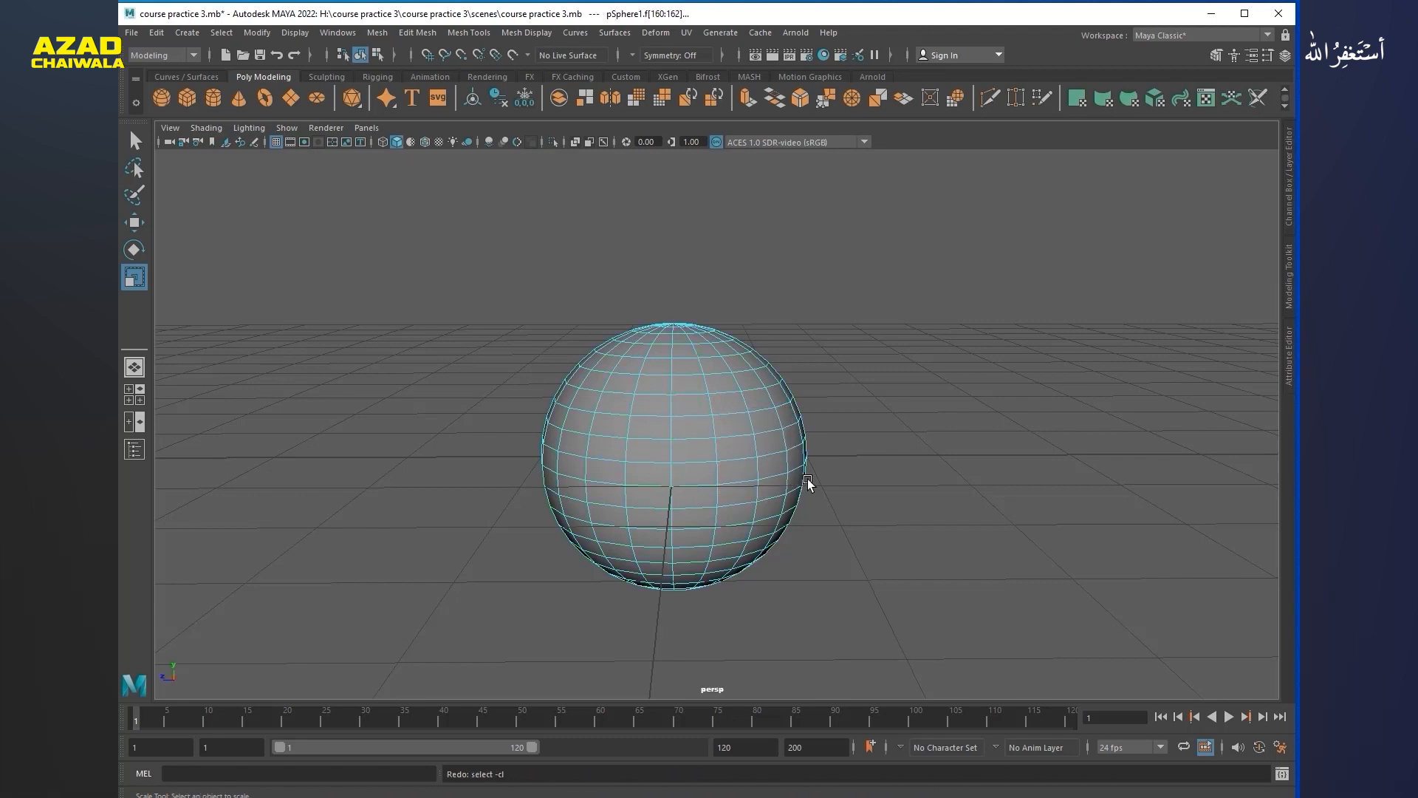
# Step: Redo the sphere's component mode changes through its face selections and on to its edge selections
pyautogui.hotkey('shift', 'z')
pyautogui.hotkey('shift', 'z')
pyautogui.hotkey('shift', 'z')
pyautogui.hotkey('shift', 'z')
pyautogui.hotkey('shift', 'z')
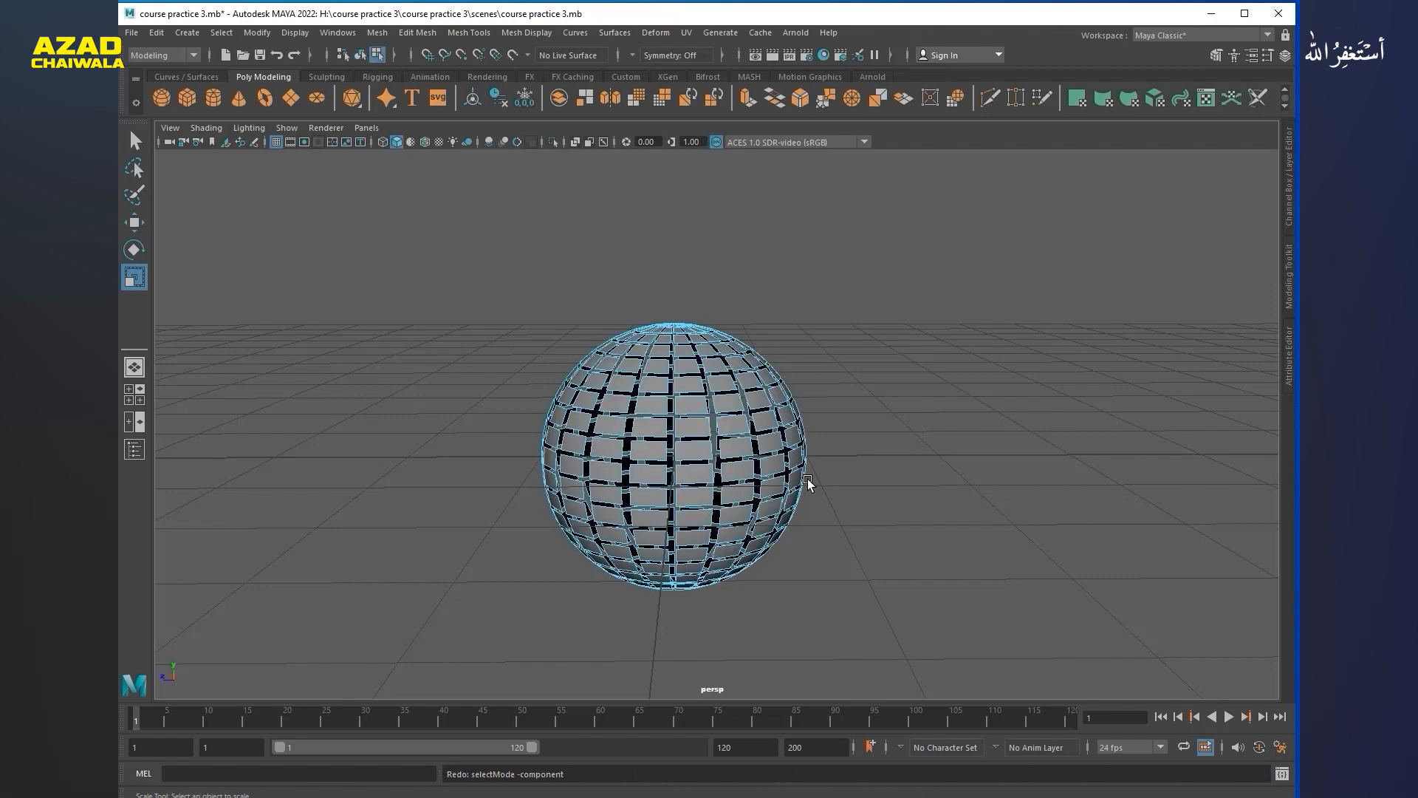
pyautogui.hotkey('shift', 'z')
pyautogui.hotkey('shift', 'z')
pyautogui.hotkey('shift', 'z')
pyautogui.hotkey('shift', 'z')
pyautogui.hotkey('shift', 'z')
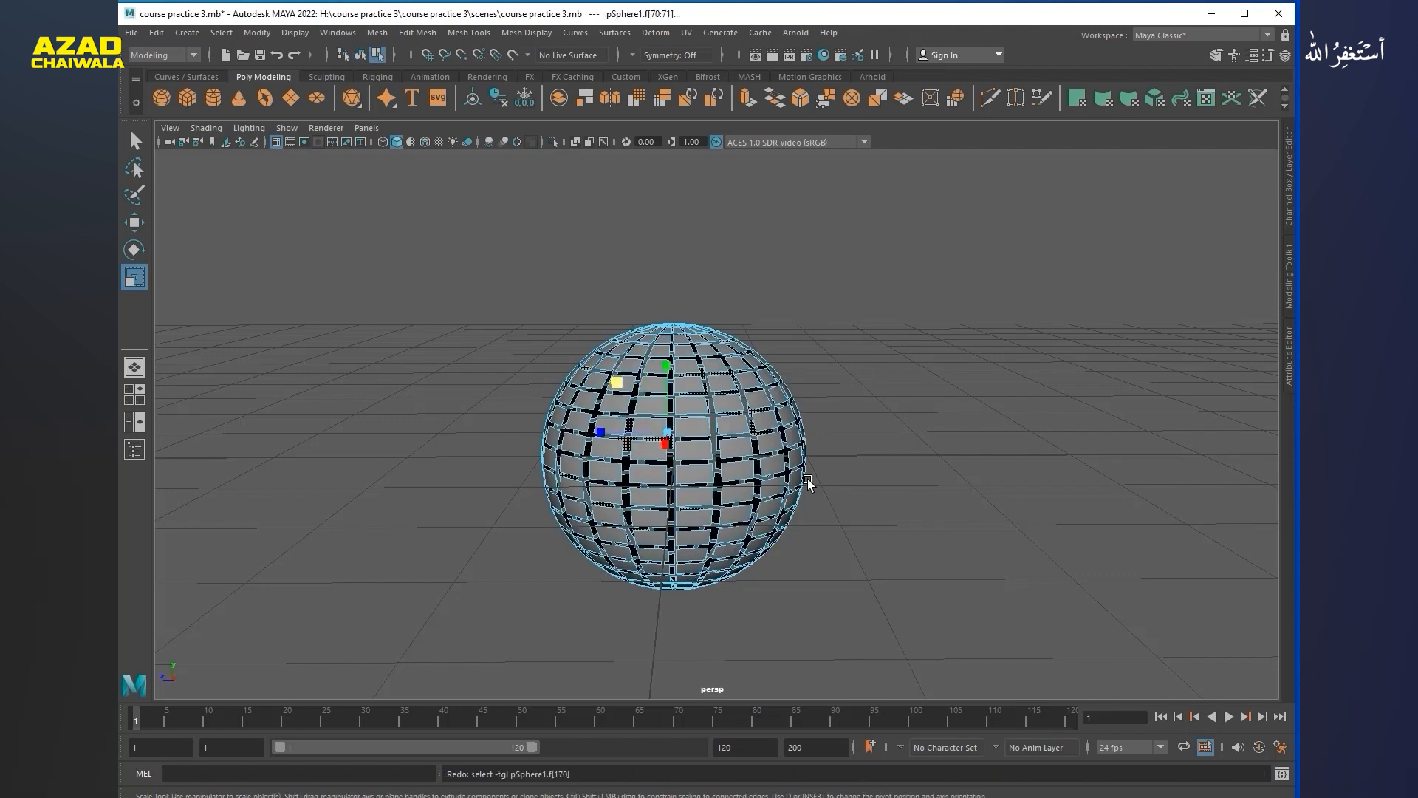
pyautogui.hotkey('ctrl', 'z')
pyautogui.hotkey('ctrl', 'z')
pyautogui.hotkey('ctrl', 'z')
pyautogui.hotkey('ctrl', 'z')
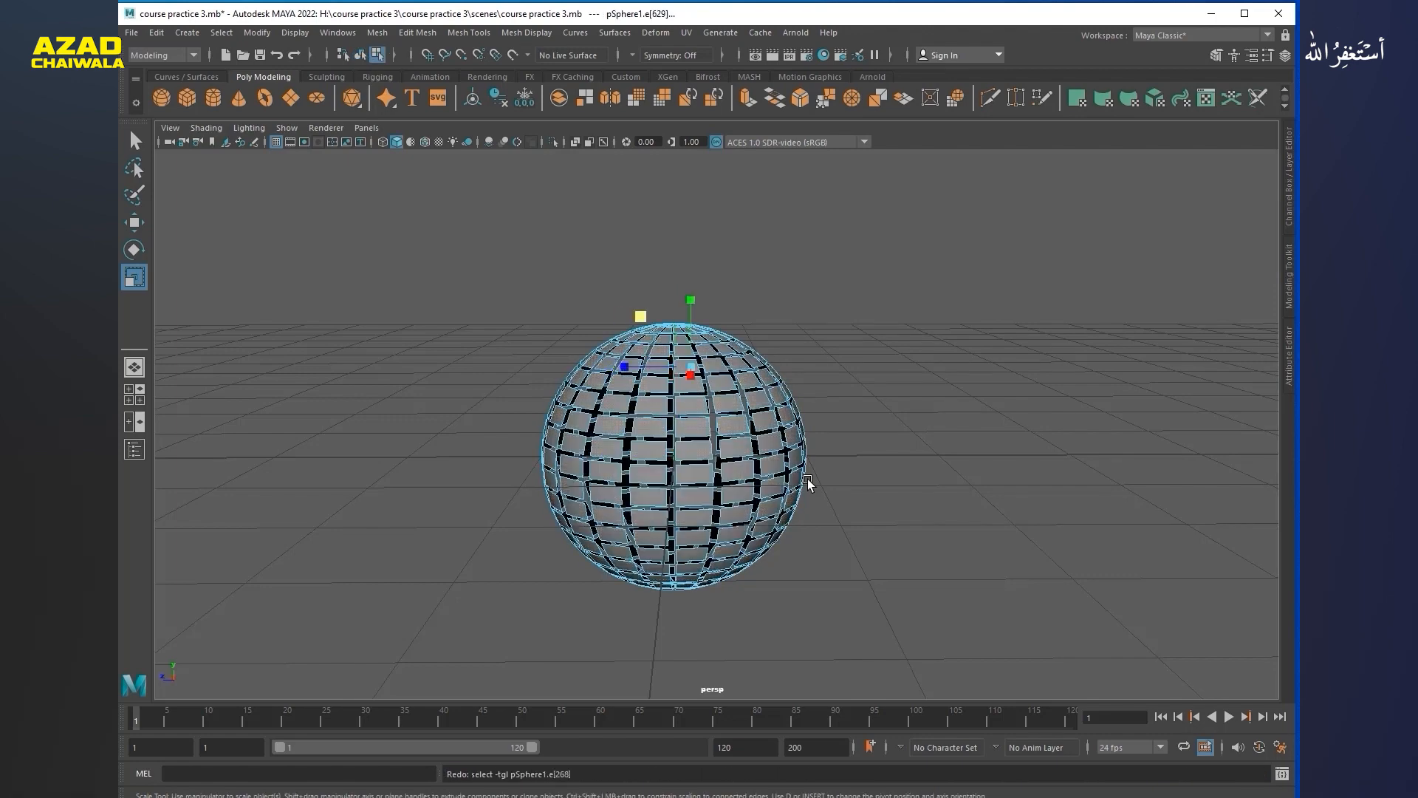
# Step: Undo back to the selection of all the sphere's faces, and redo forward to its vertex selections
pyautogui.hotkey('ctrl', 'z')
pyautogui.hotkey('ctrl', 'z')
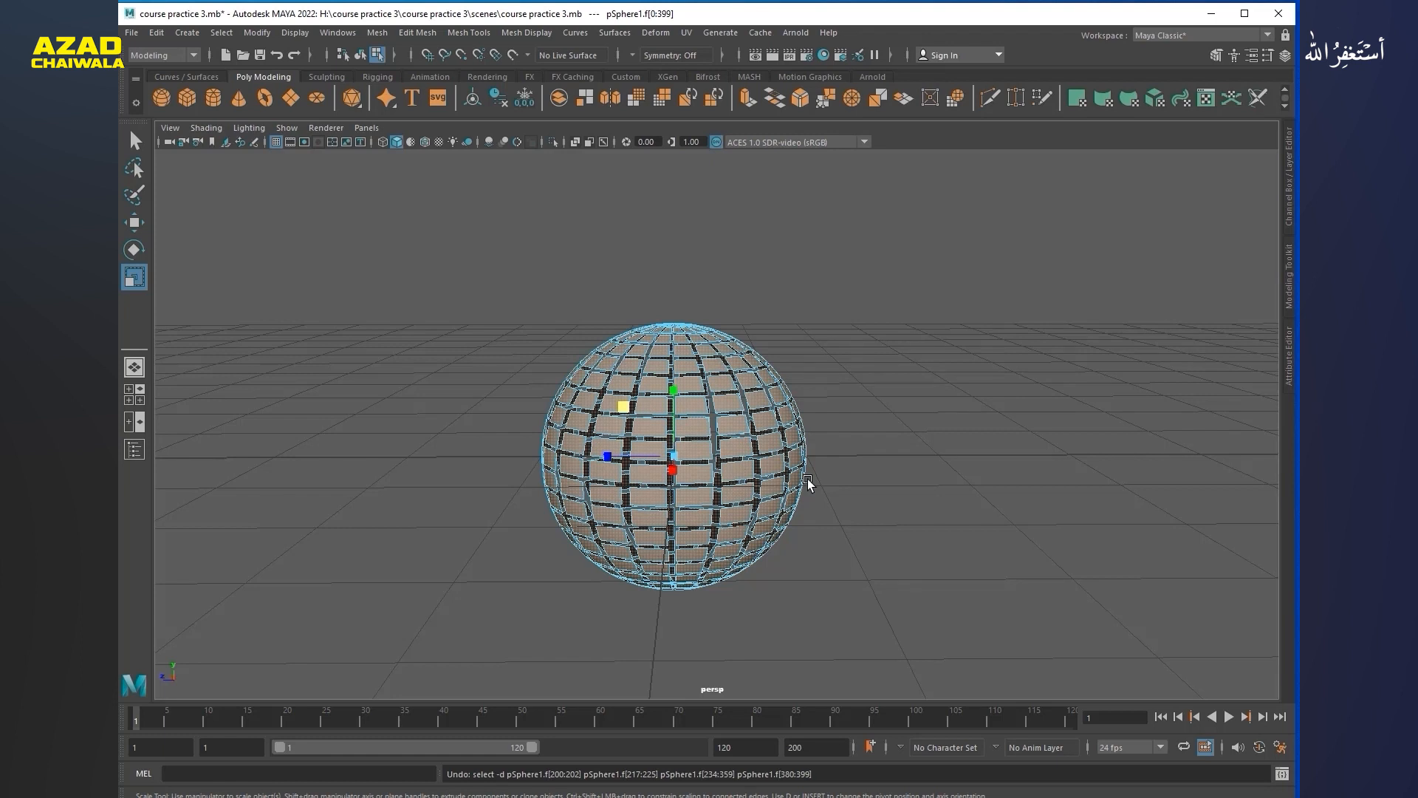
pyautogui.hotkey('shift', 'z')
pyautogui.hotkey('shift', 'z')
pyautogui.hotkey('shift', 'z')
pyautogui.hotkey('shift', 'z')
pyautogui.hotkey('shift', 'z')
pyautogui.hotkey('shift', 'z')
pyautogui.hotkey('shift', 'z')
pyautogui.hotkey('shift', 'z')
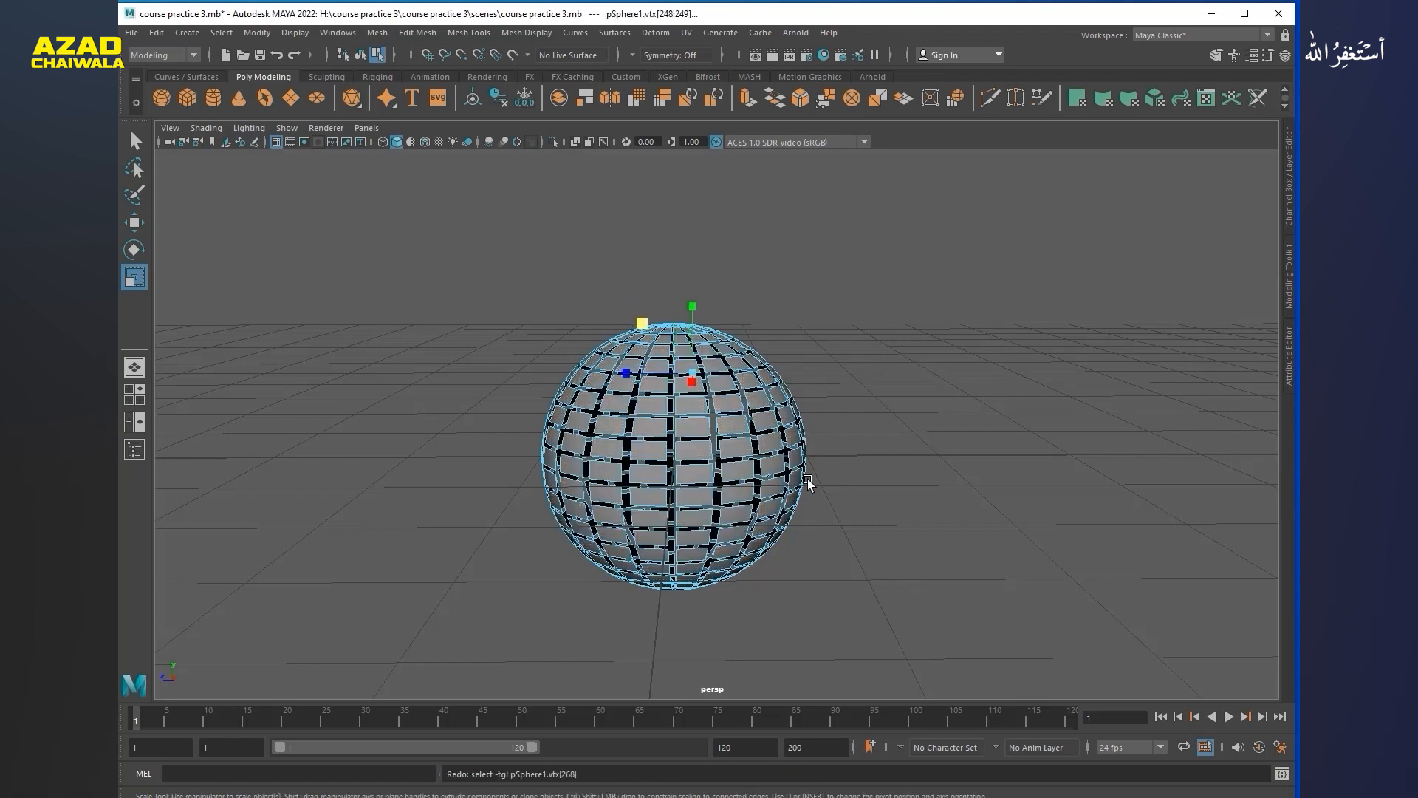
# Step: Return the sphere from component selection to Object Mode and delete it from the scene
pyautogui.rightClick(716, 390)
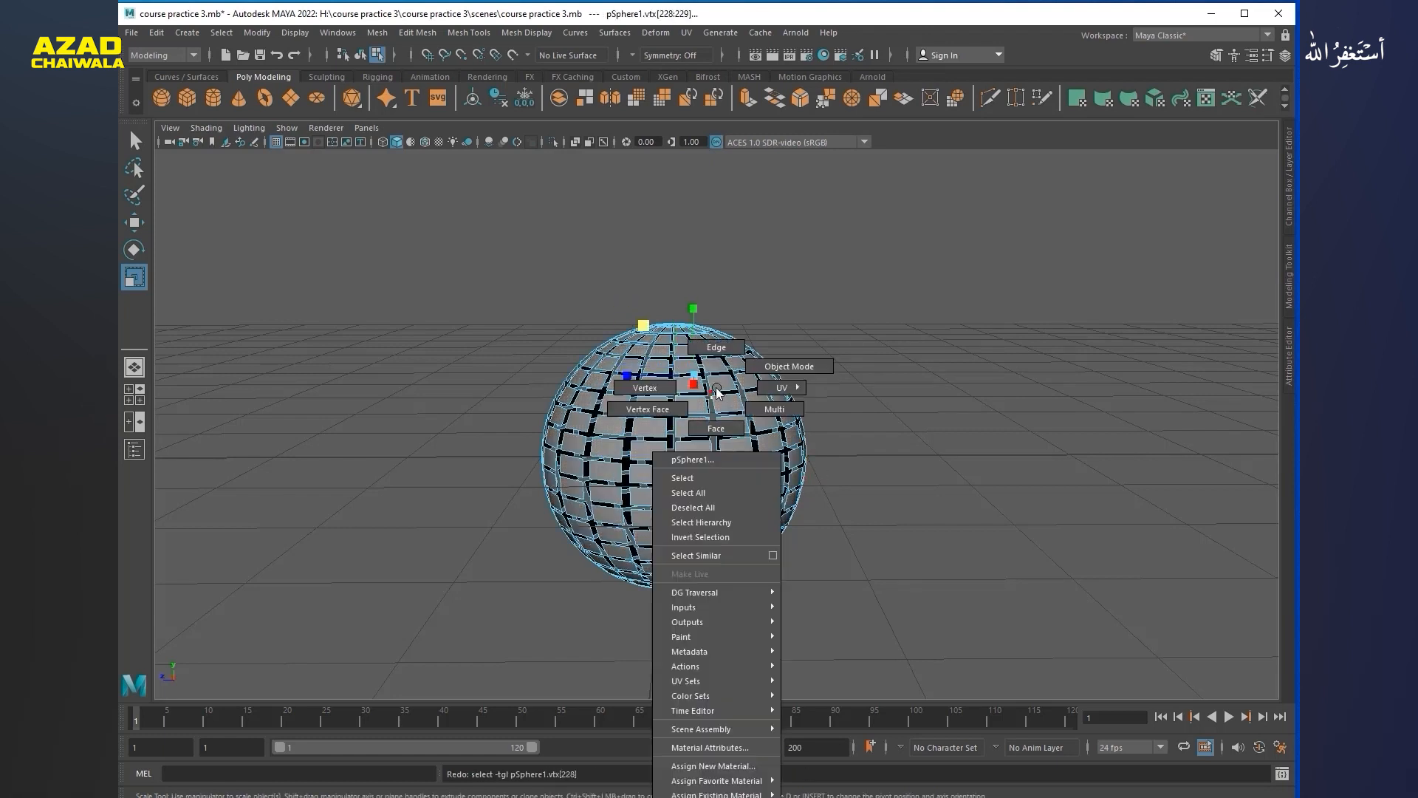
pyautogui.click(789, 367)
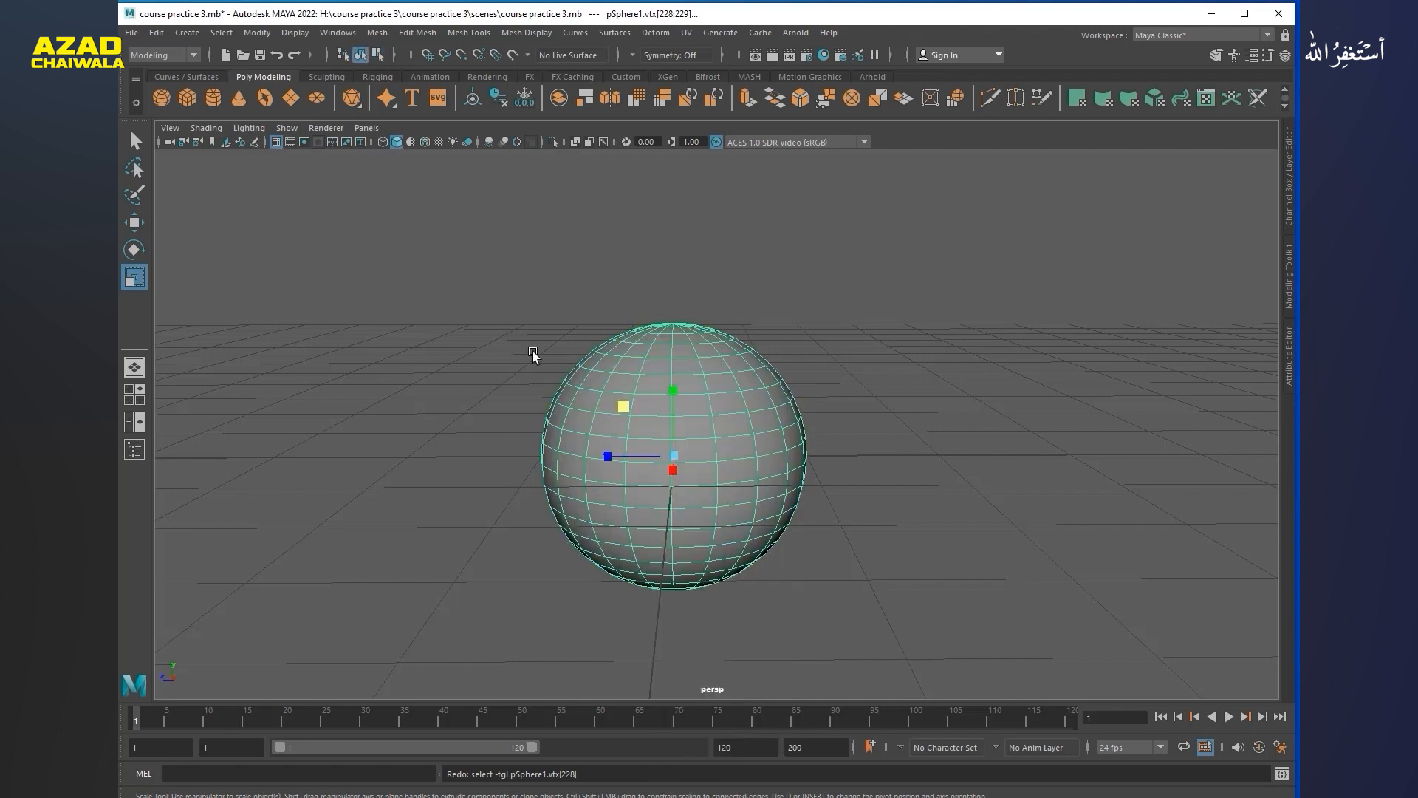
pyautogui.click(156, 33)
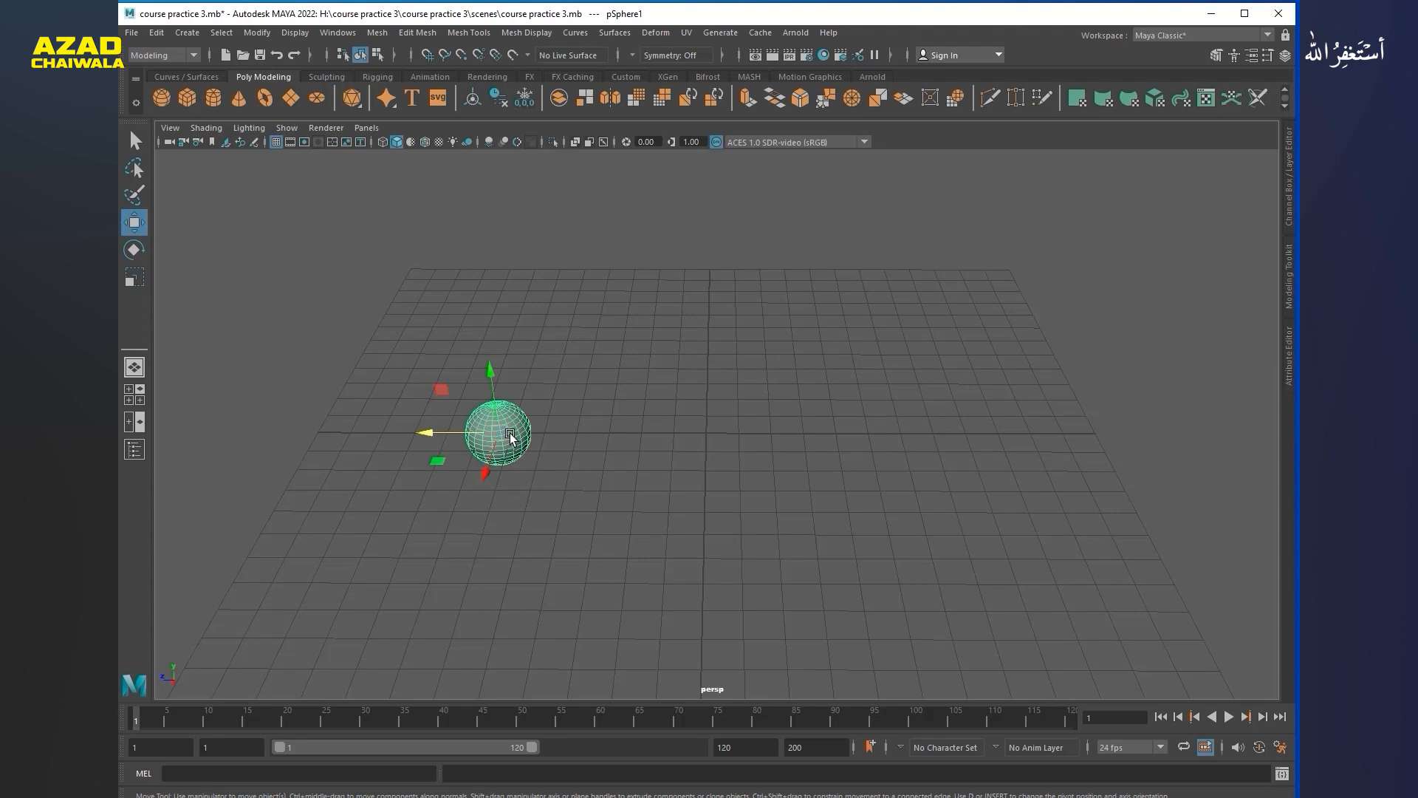
pyautogui.press('Delete')
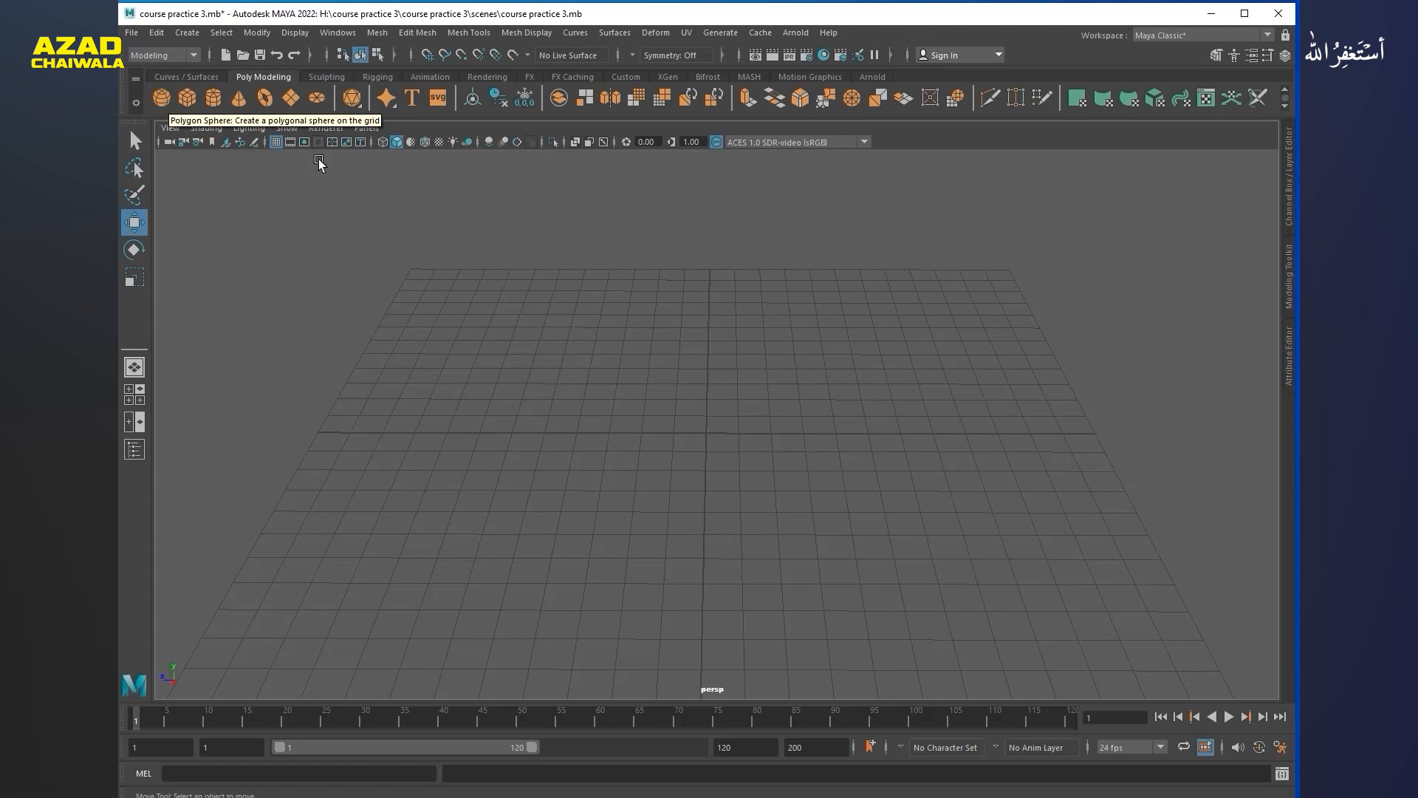
# Step: Create a polygon sphere and move it along the Z axis from the grid's center to near its edge
pyautogui.click(160, 98)
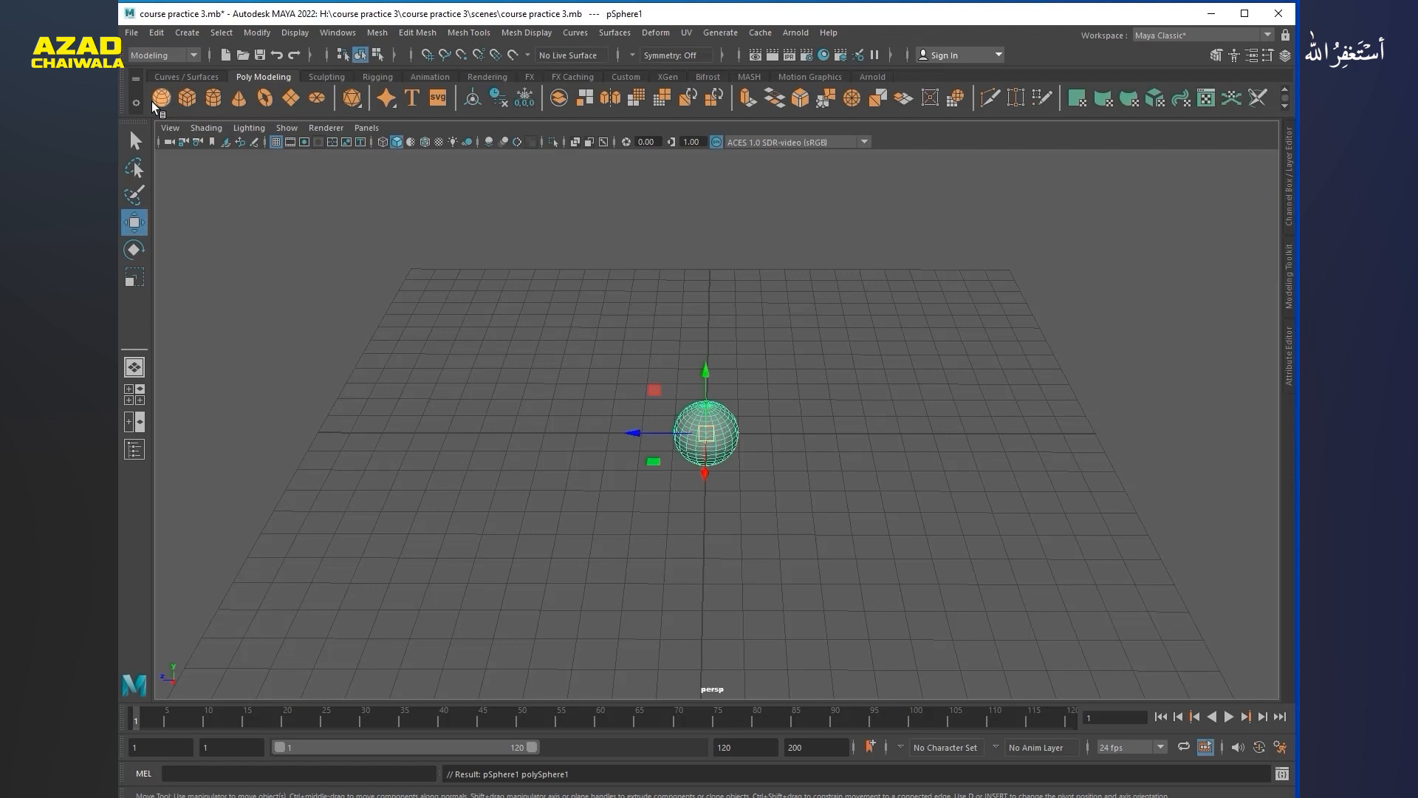
pyautogui.moveTo(632, 432); pyautogui.dragTo(336, 415)
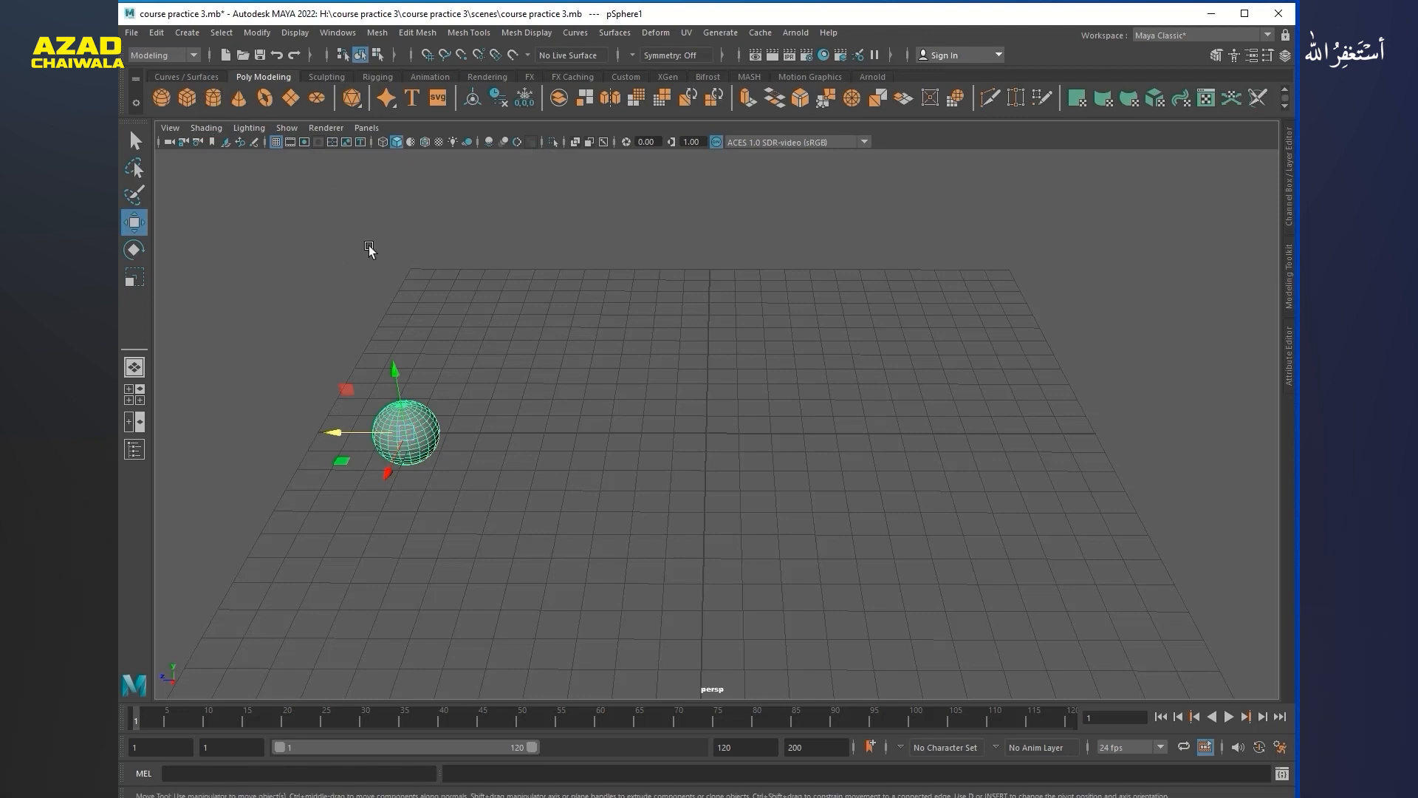
pyautogui.click(187, 34)
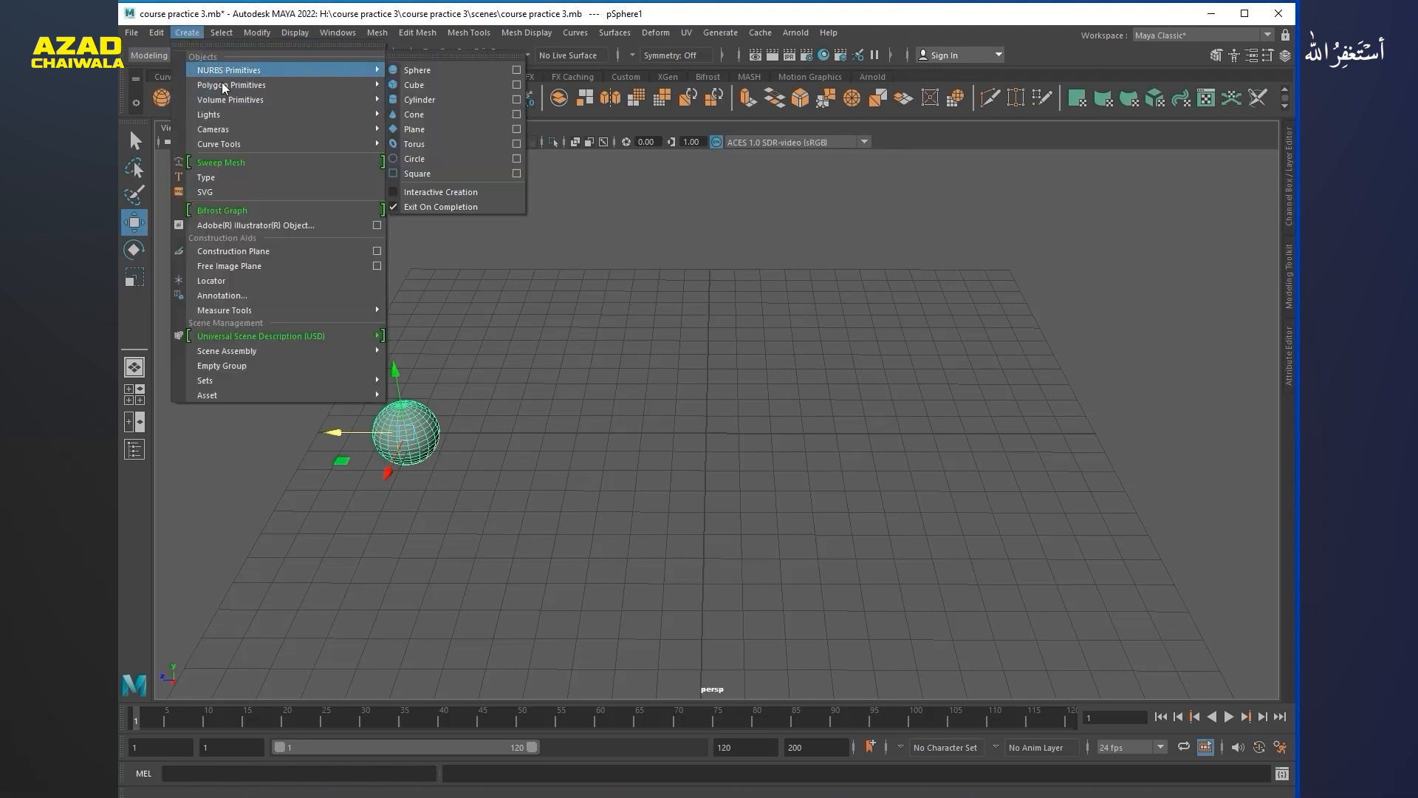
pyautogui.moveTo(229, 85)
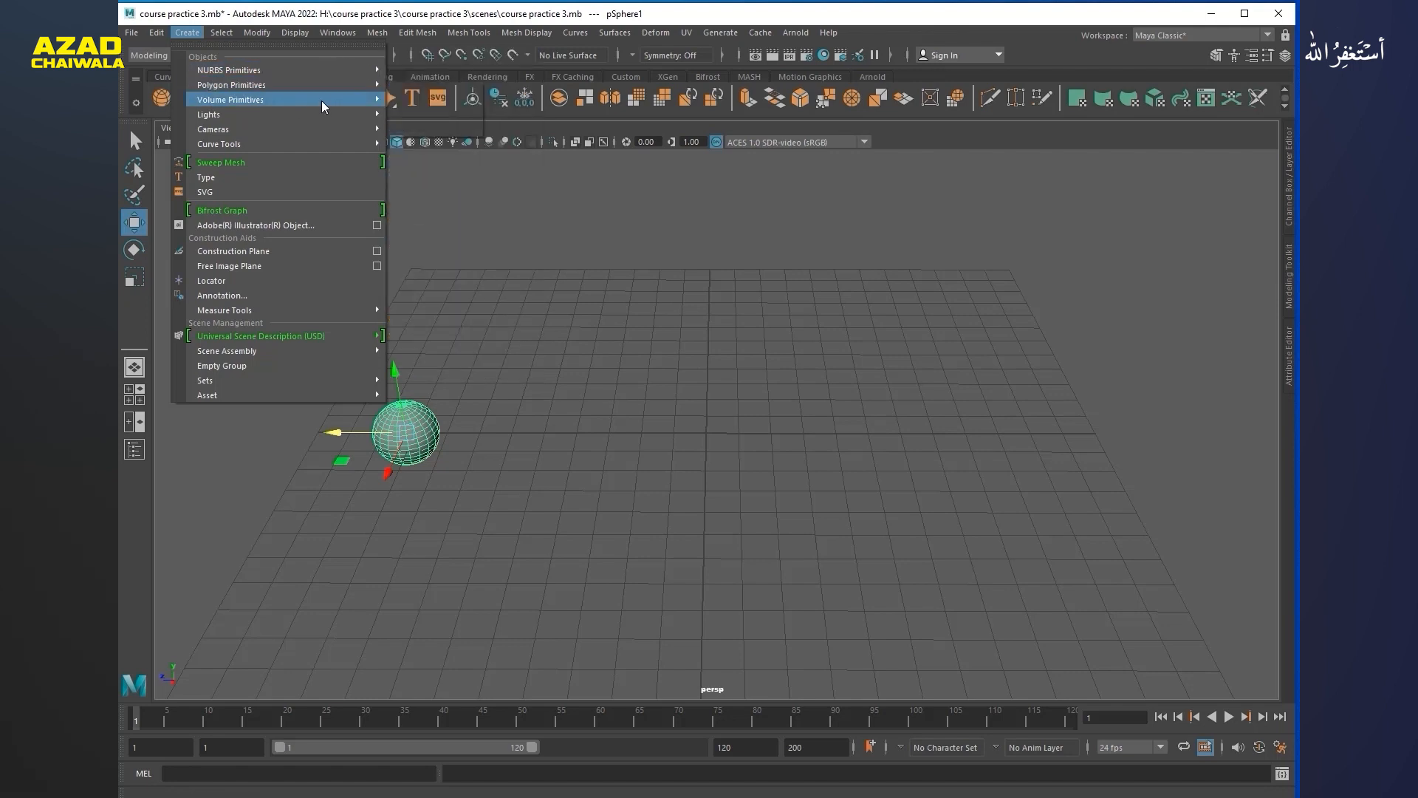
pyautogui.moveTo(321, 107)
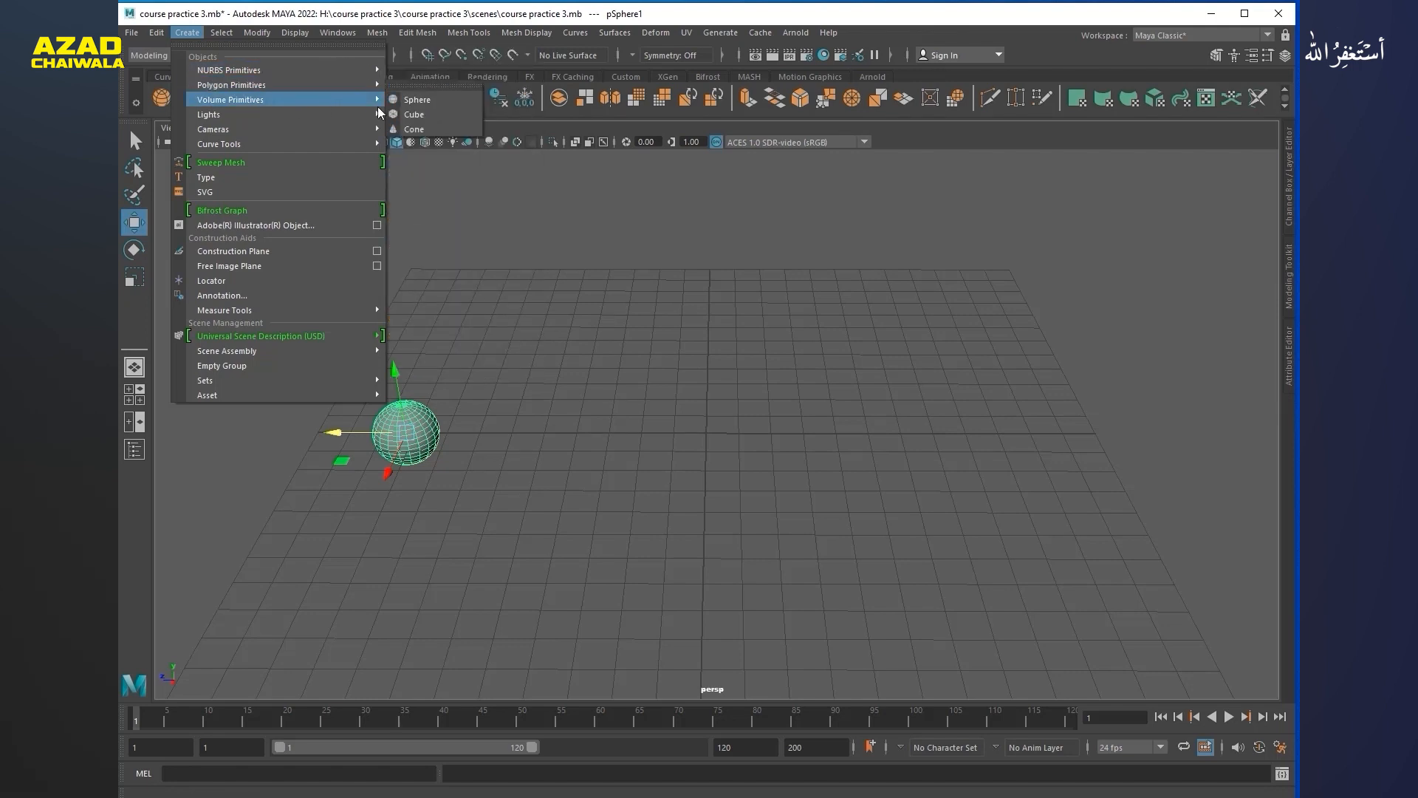
pyautogui.click(480, 399)
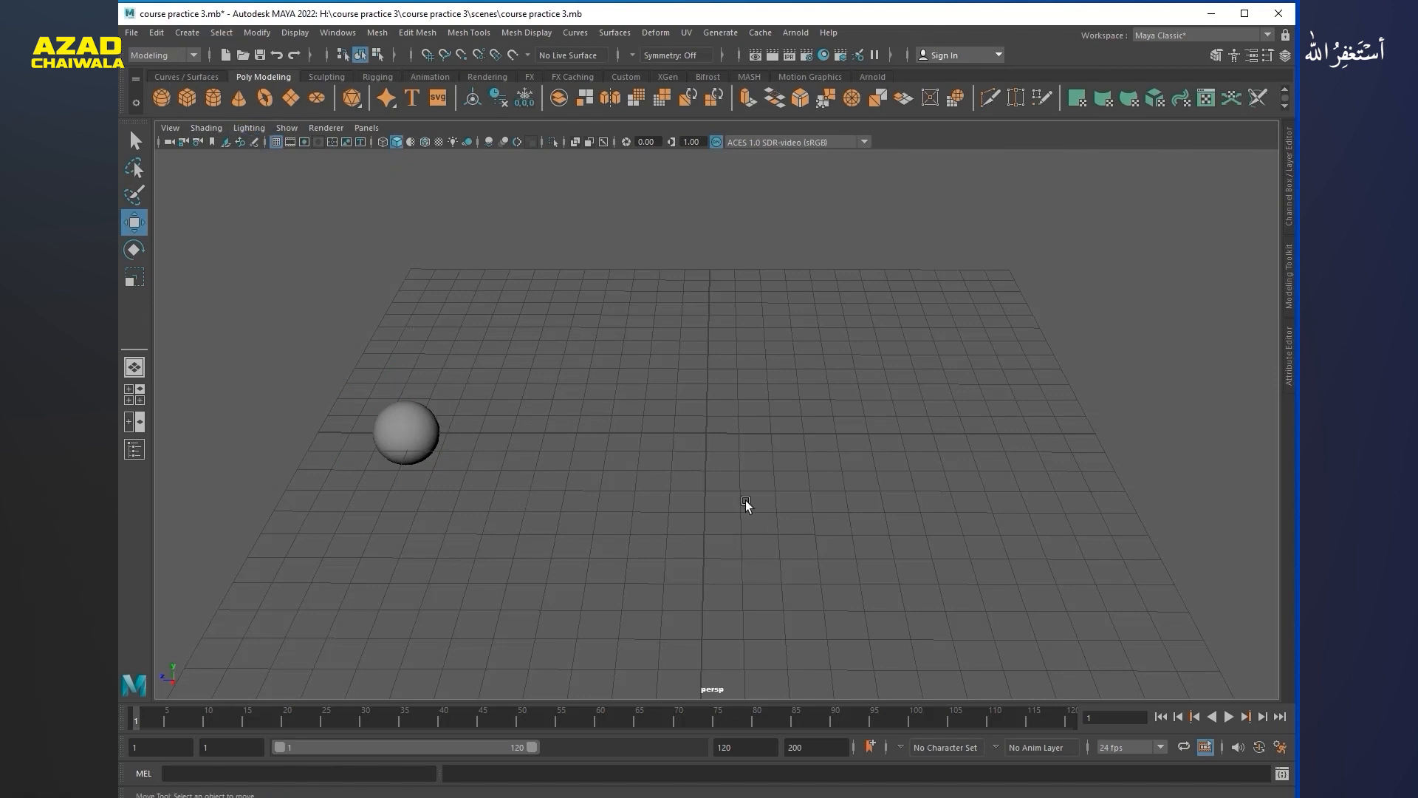
pyautogui.click(418, 432)
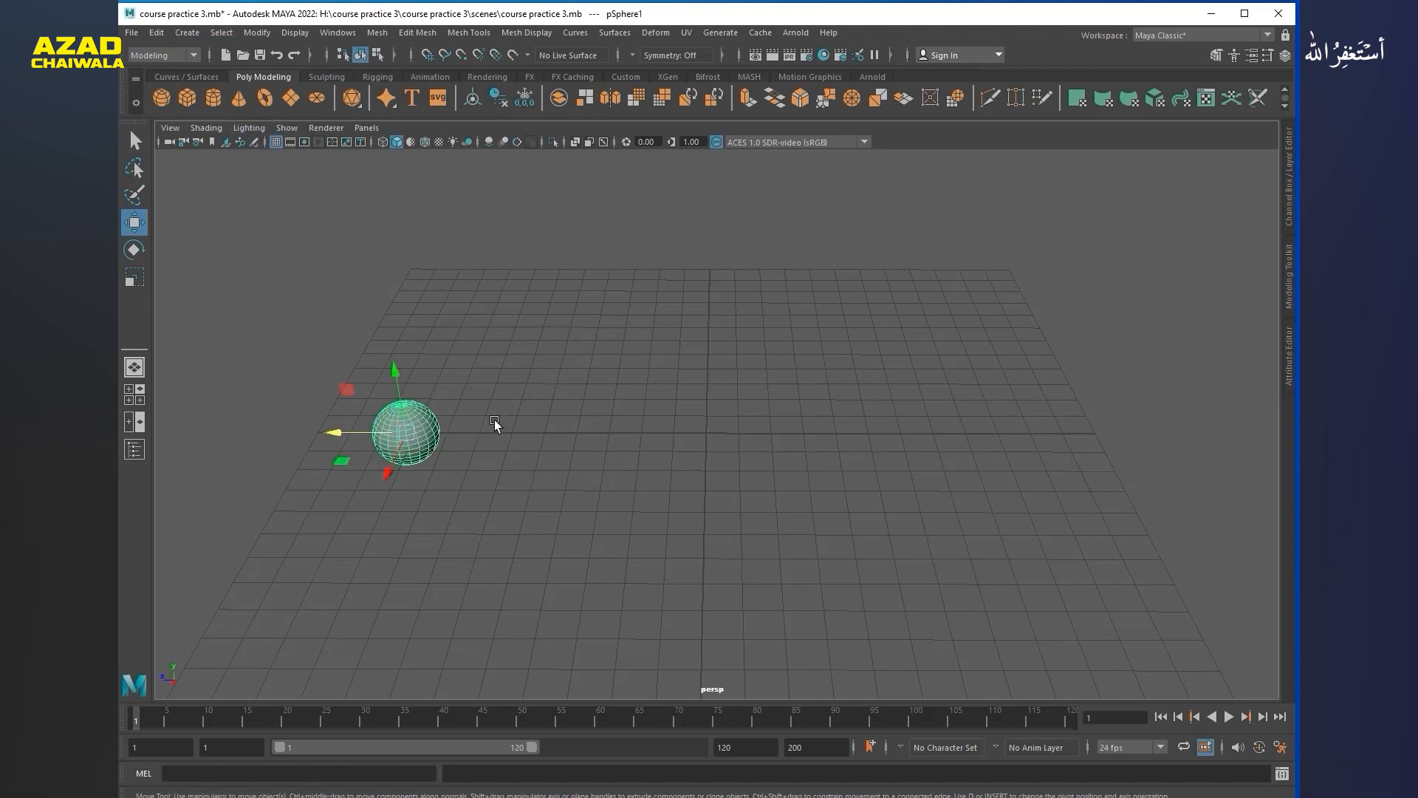
# Step: Repeat the sphere creation and move the second sphere along the Z axis until it sits beside the first
pyautogui.click(494, 419)
pyautogui.click(441, 425)
pyautogui.click(520, 427)
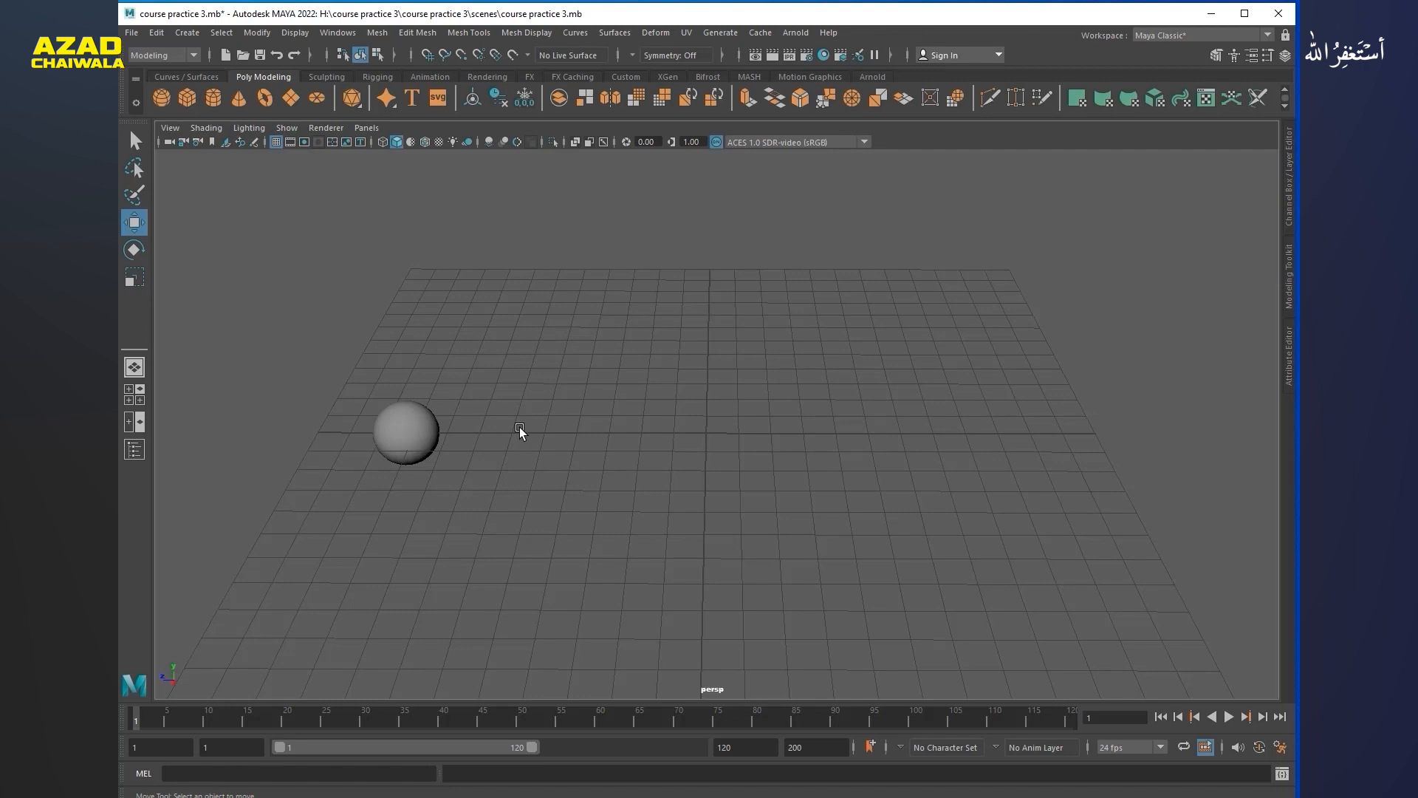
pyautogui.press('g')
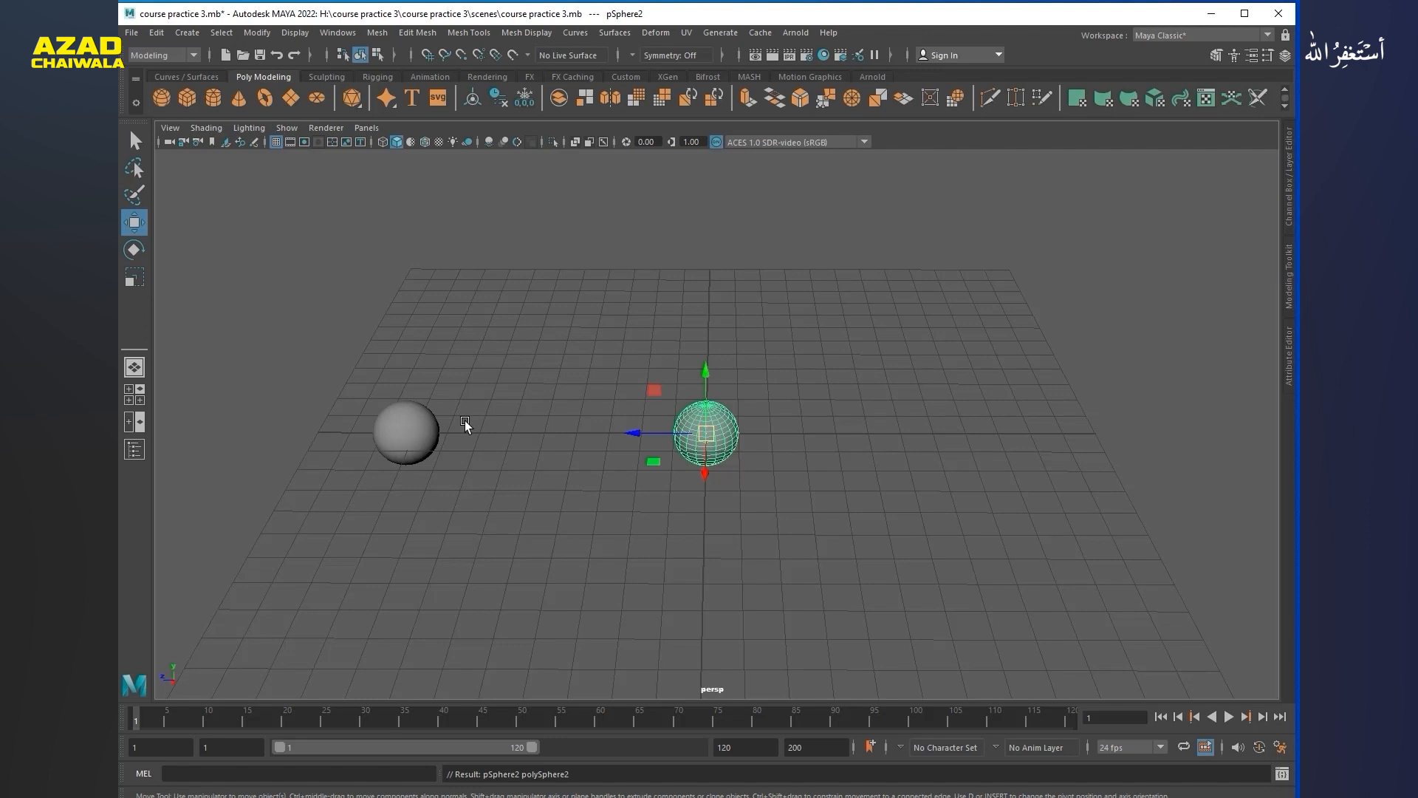
pyautogui.moveTo(663, 436); pyautogui.dragTo(433, 428)
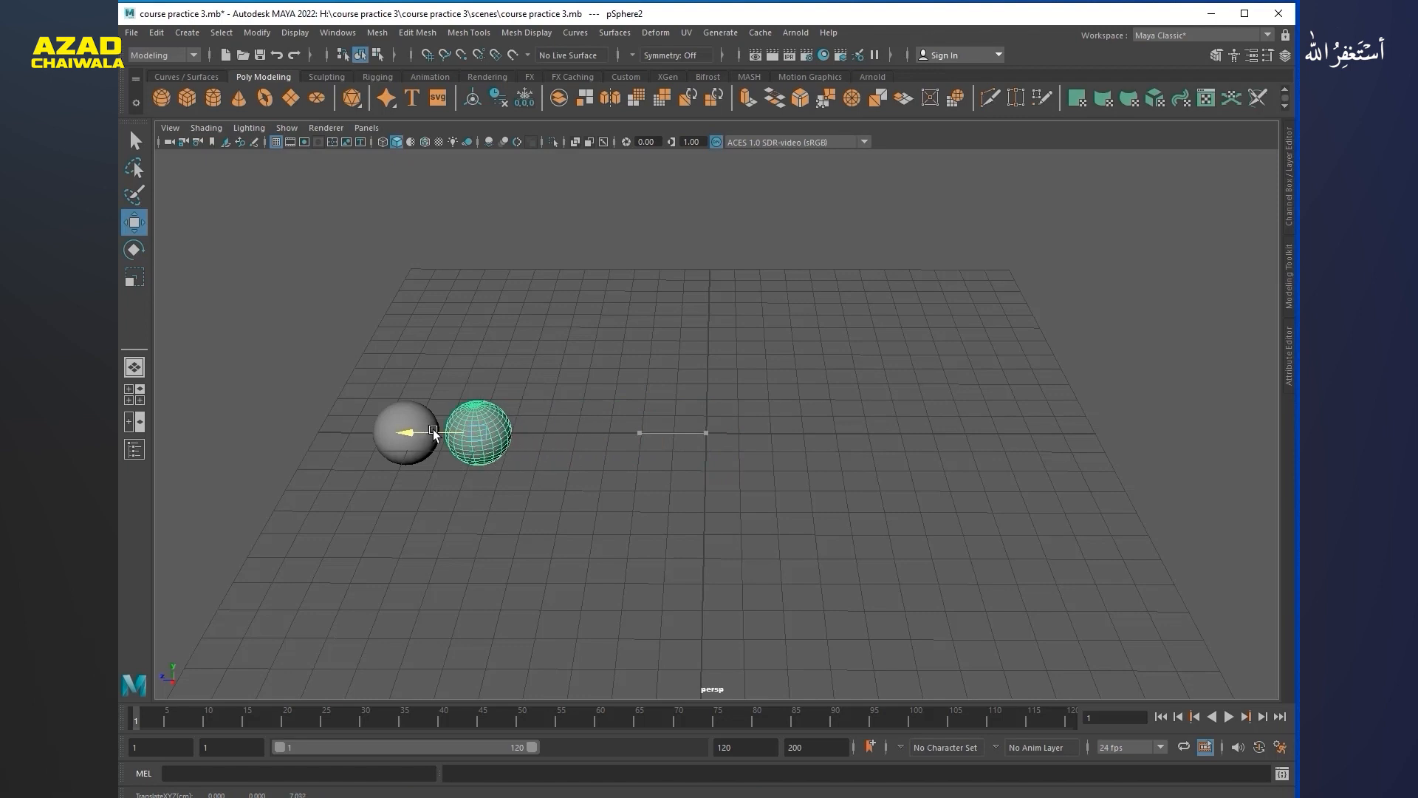
# Step: Create two polygon cubes and move each along the Z axis toward the grid edge opposite the spheres
pyautogui.click(185, 99)
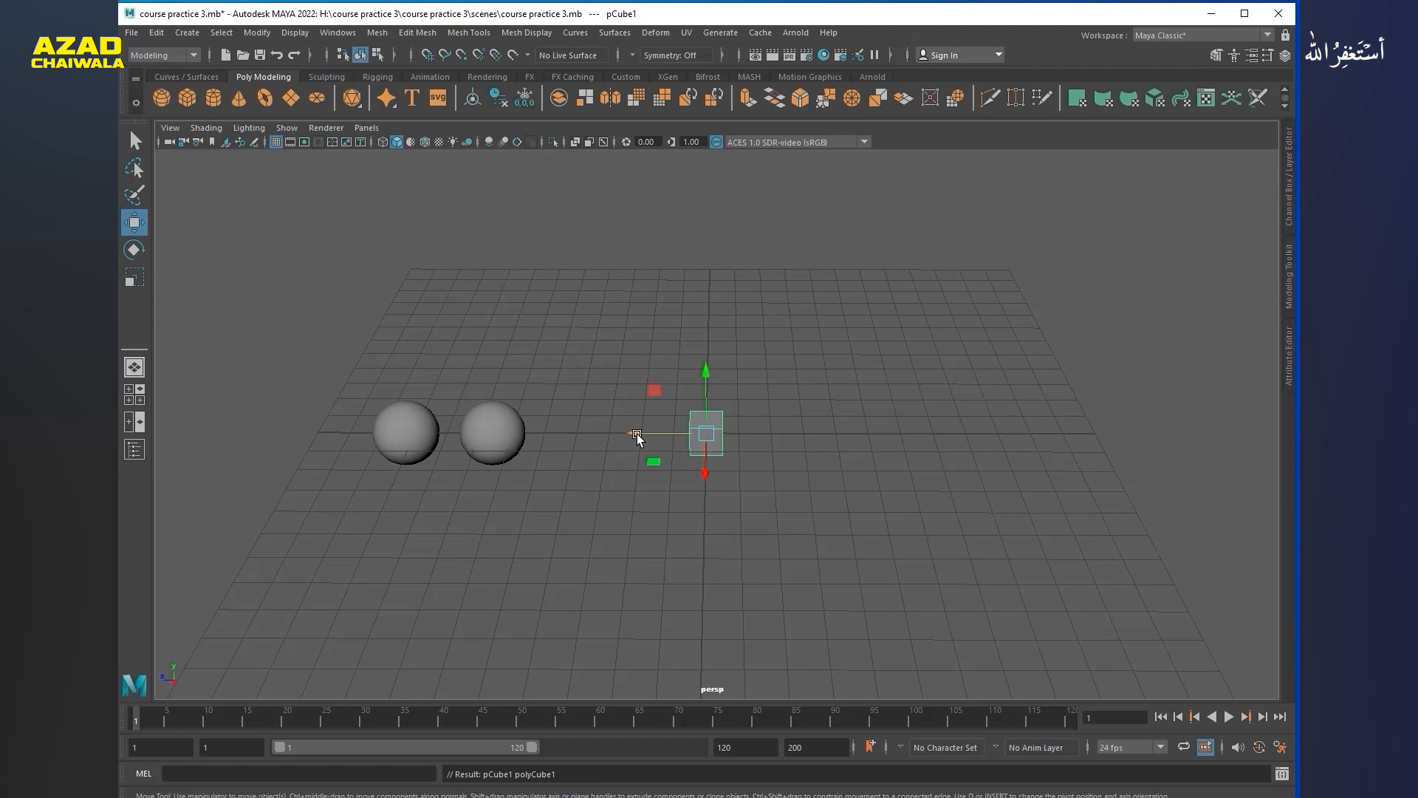
pyautogui.moveTo(637, 432); pyautogui.dragTo(967, 433)
pyautogui.click(852, 404)
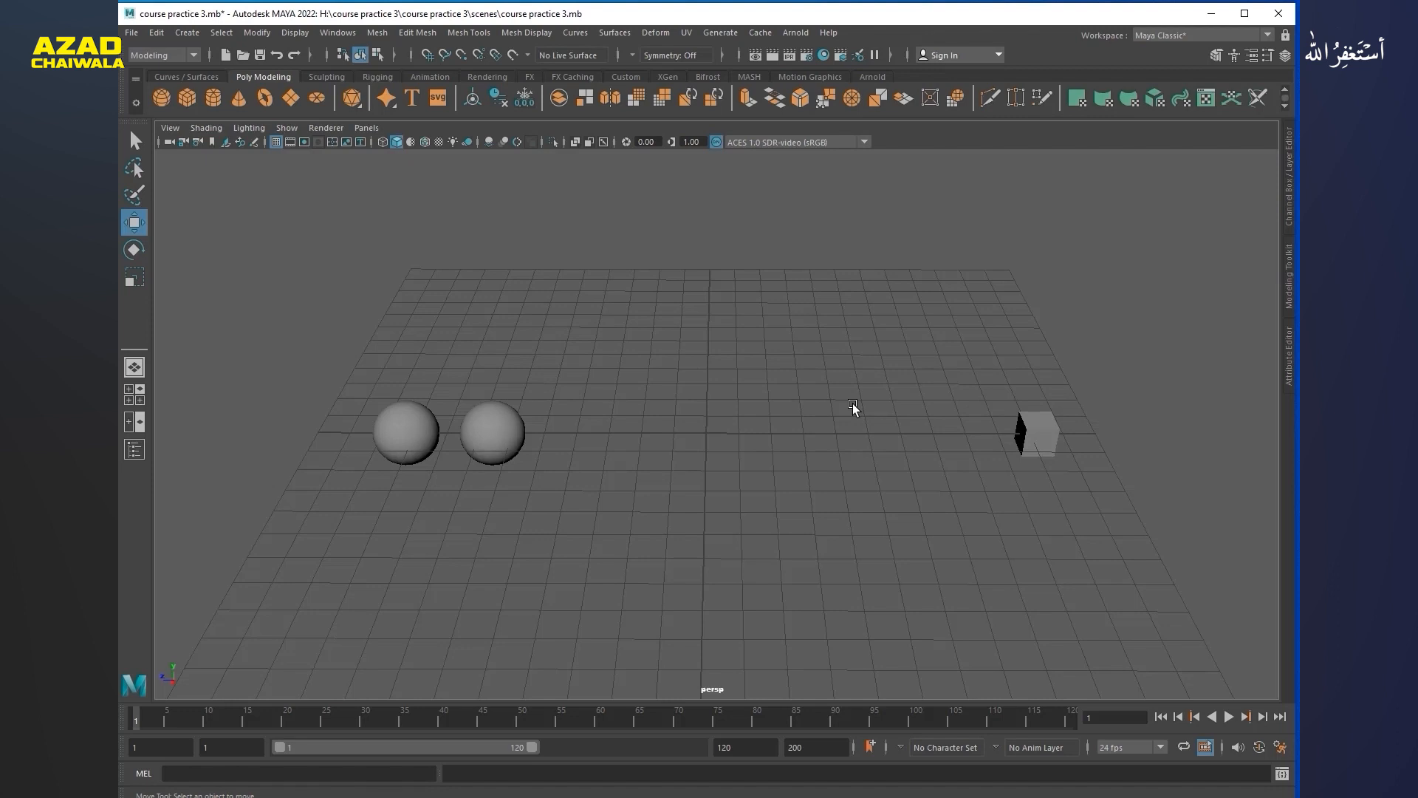
pyautogui.press('g')
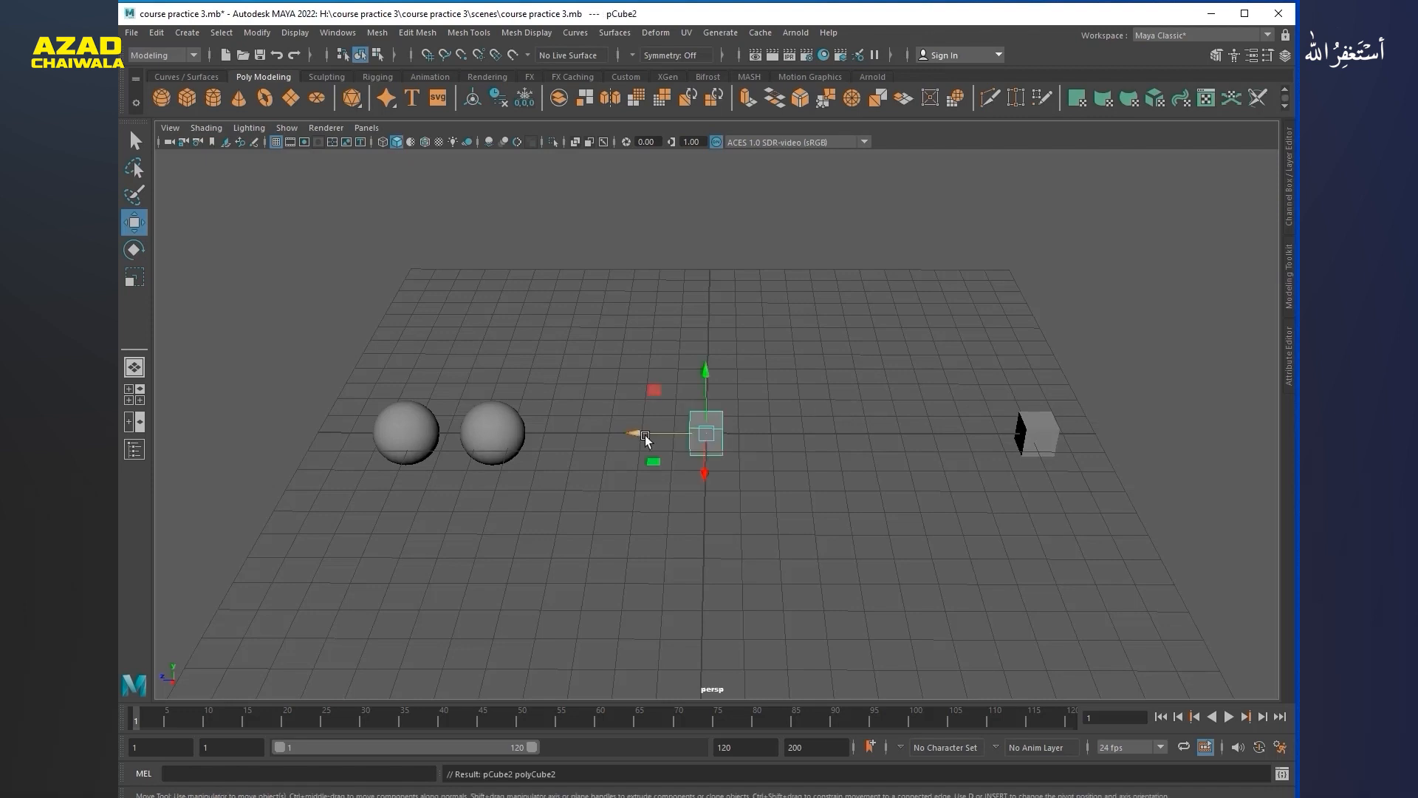
pyautogui.moveTo(645, 434); pyautogui.dragTo(875, 436)
# Step: Delete both spheres and both cubes from the scene, and save the emptied scene
pyautogui.click(231, 217)
pyautogui.moveTo(231, 215); pyautogui.dragTo(1169, 505)
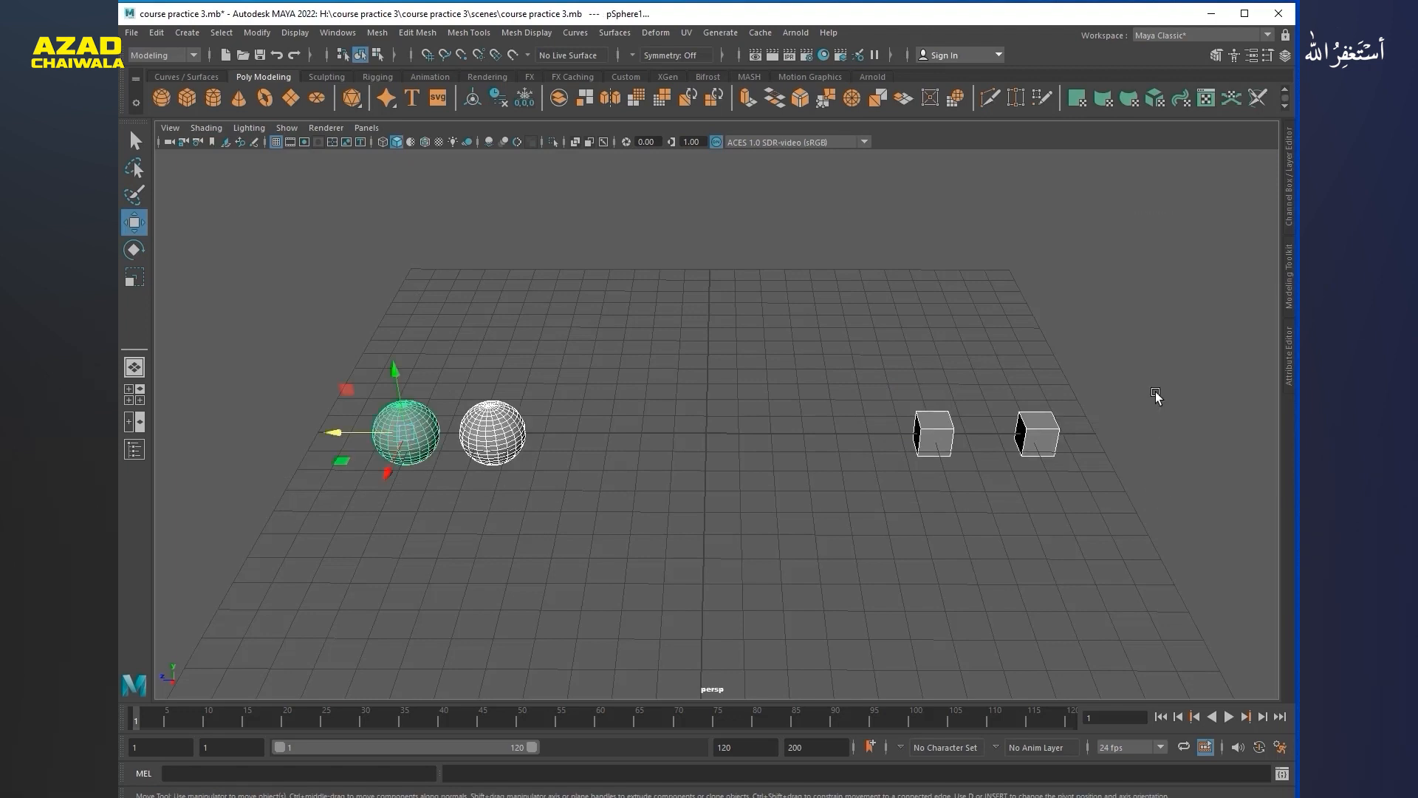
pyautogui.moveTo(290, 232); pyautogui.dragTo(1142, 569)
pyautogui.press('Delete')
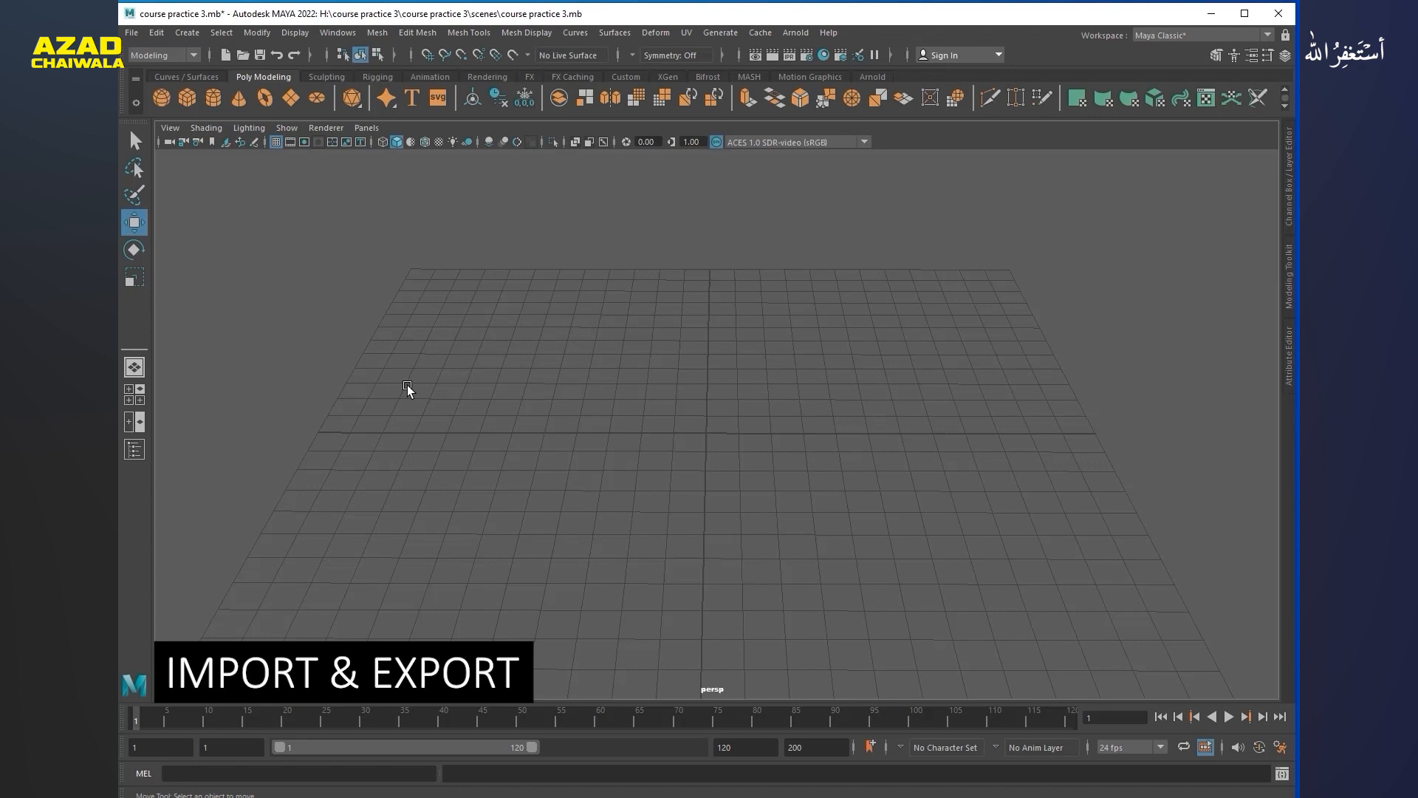
pyautogui.hotkey('ctrl', 's')
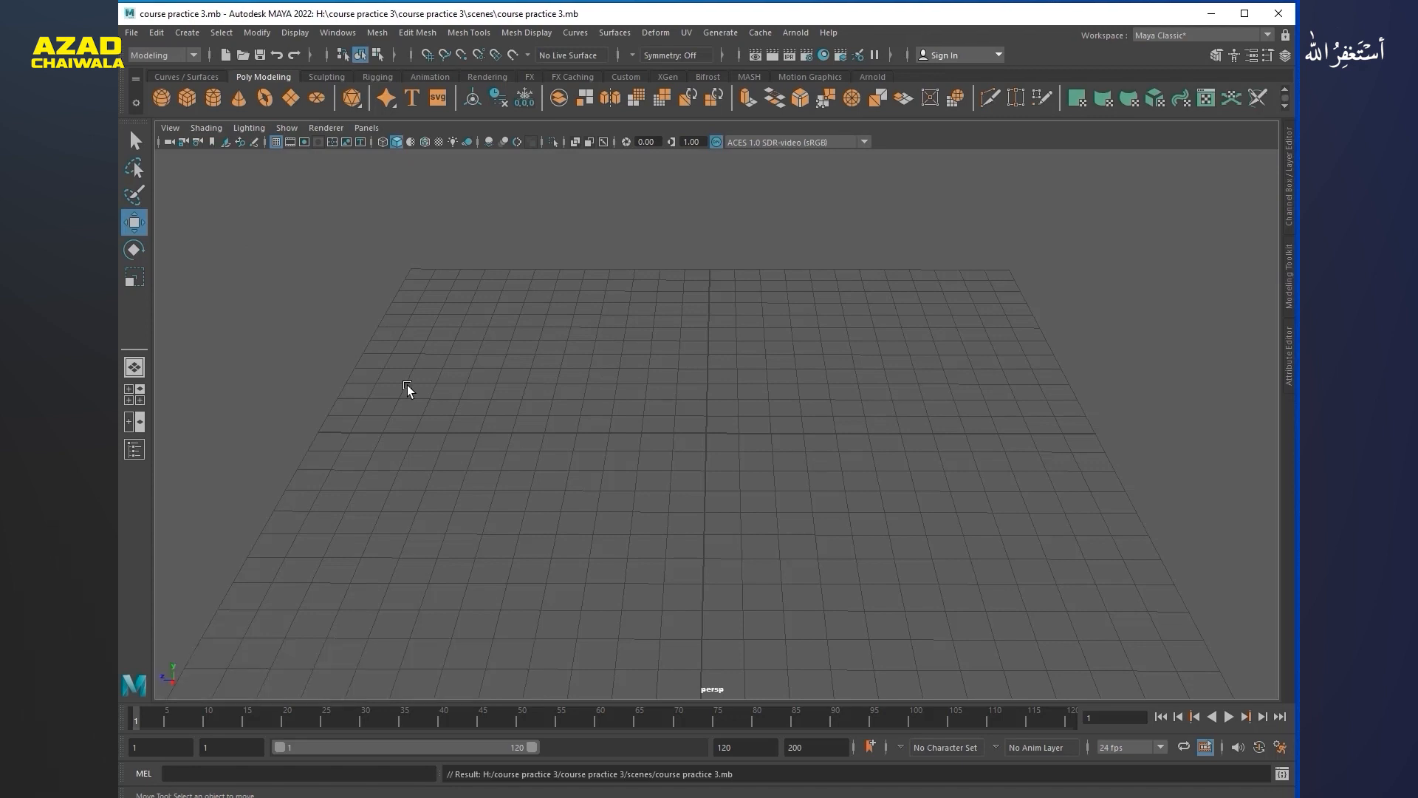
pyautogui.hotkey('ctrl', 's')
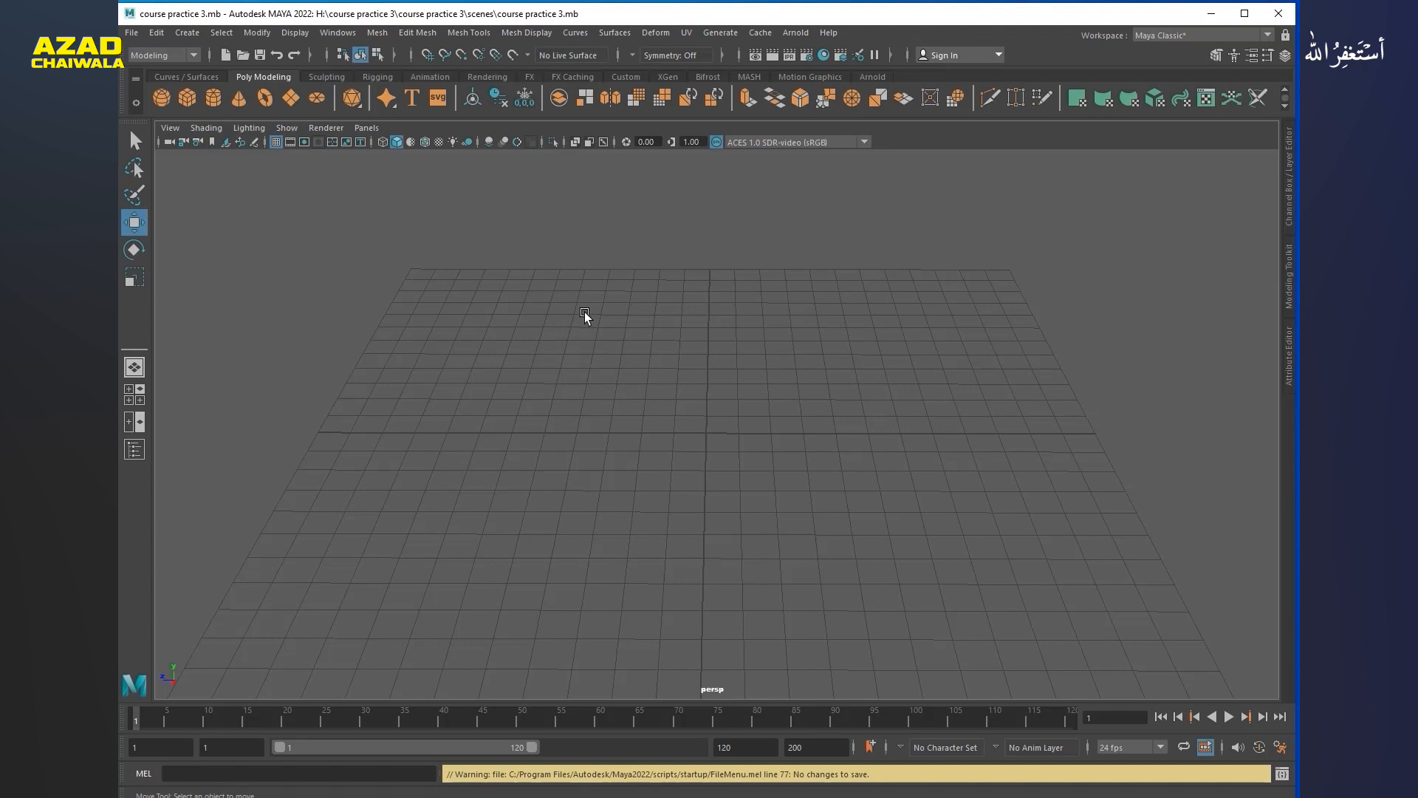
# Step: Import course practice 2.mb from the scenes folder of the course practice 2 project on drive H
pyautogui.click(131, 32)
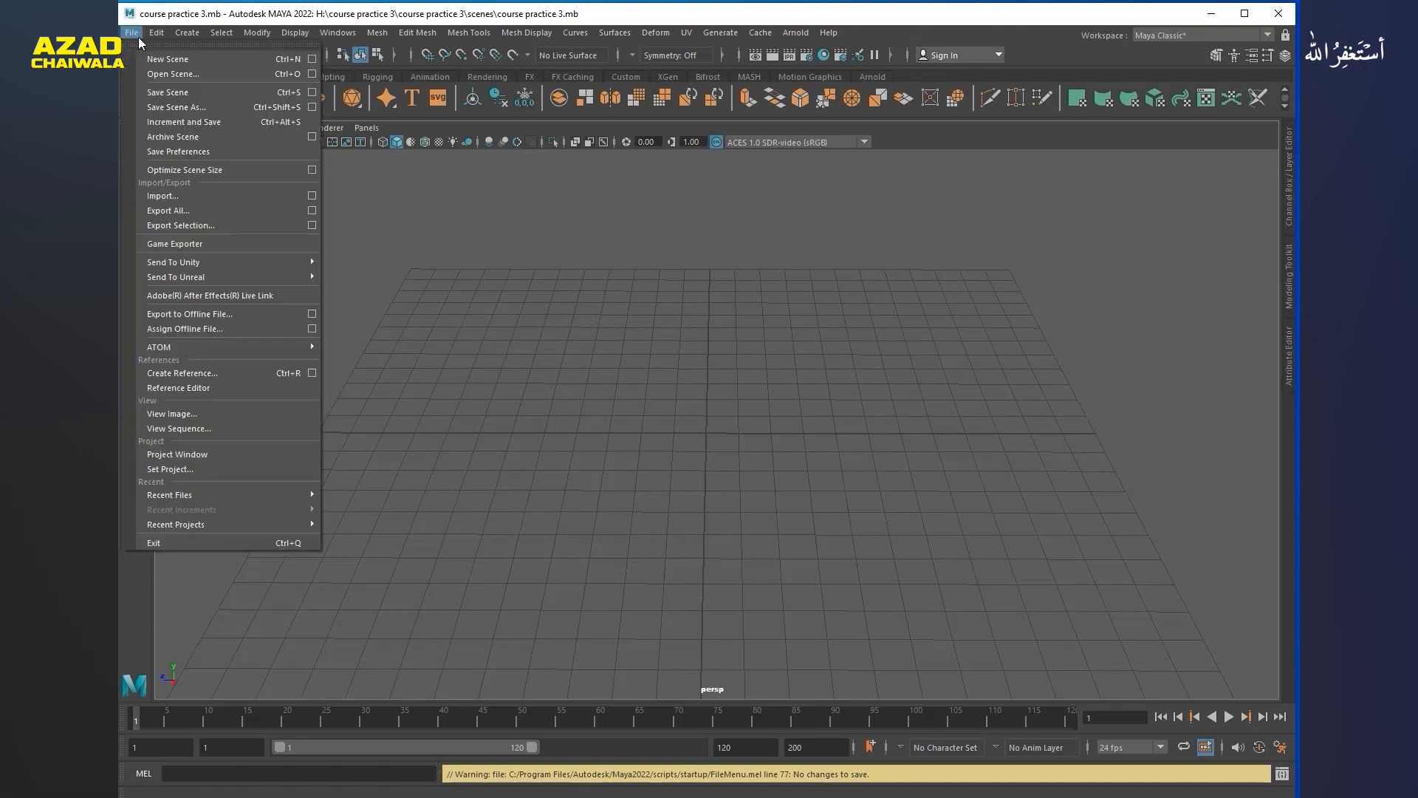
pyautogui.click(192, 198)
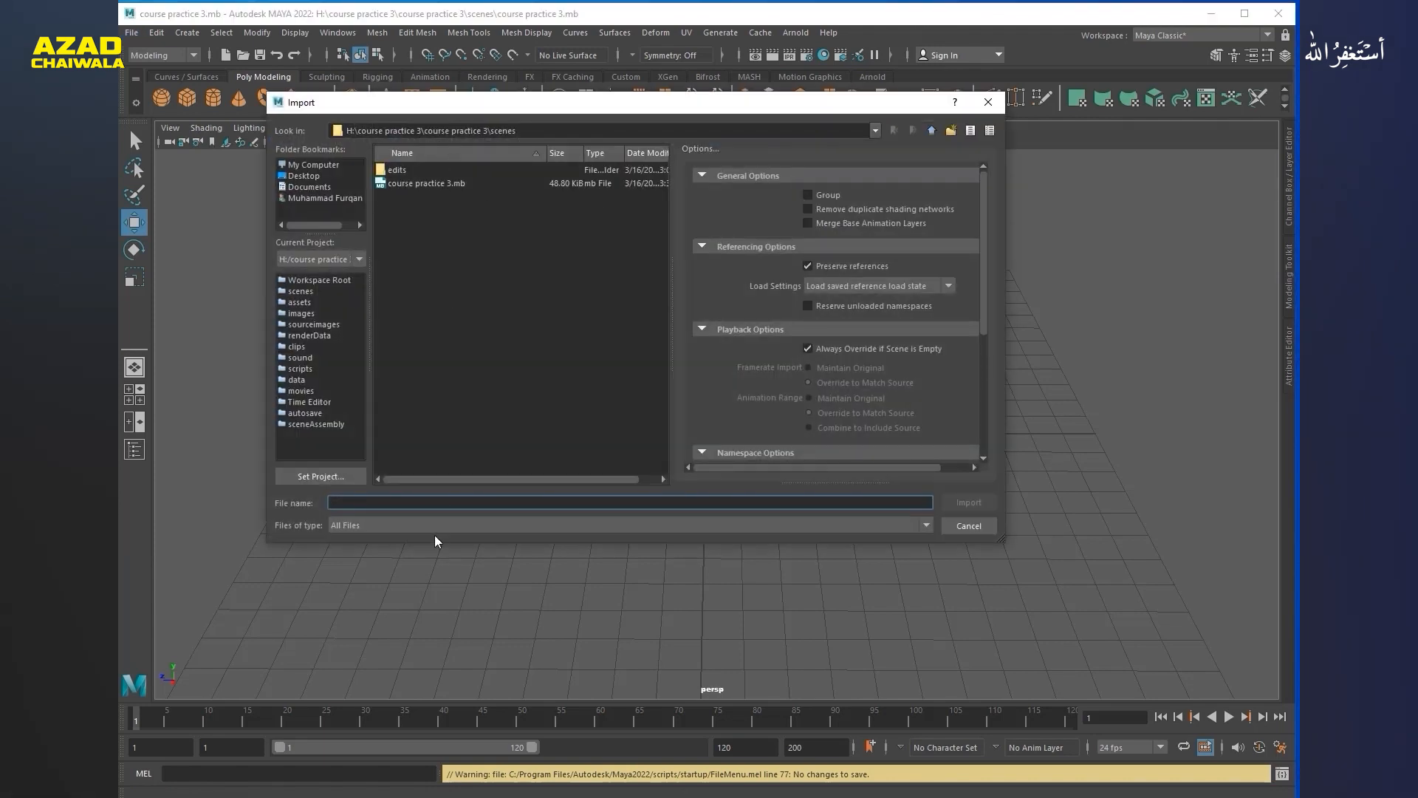
pyautogui.moveTo(434, 544); pyautogui.dragTo(434, 637)
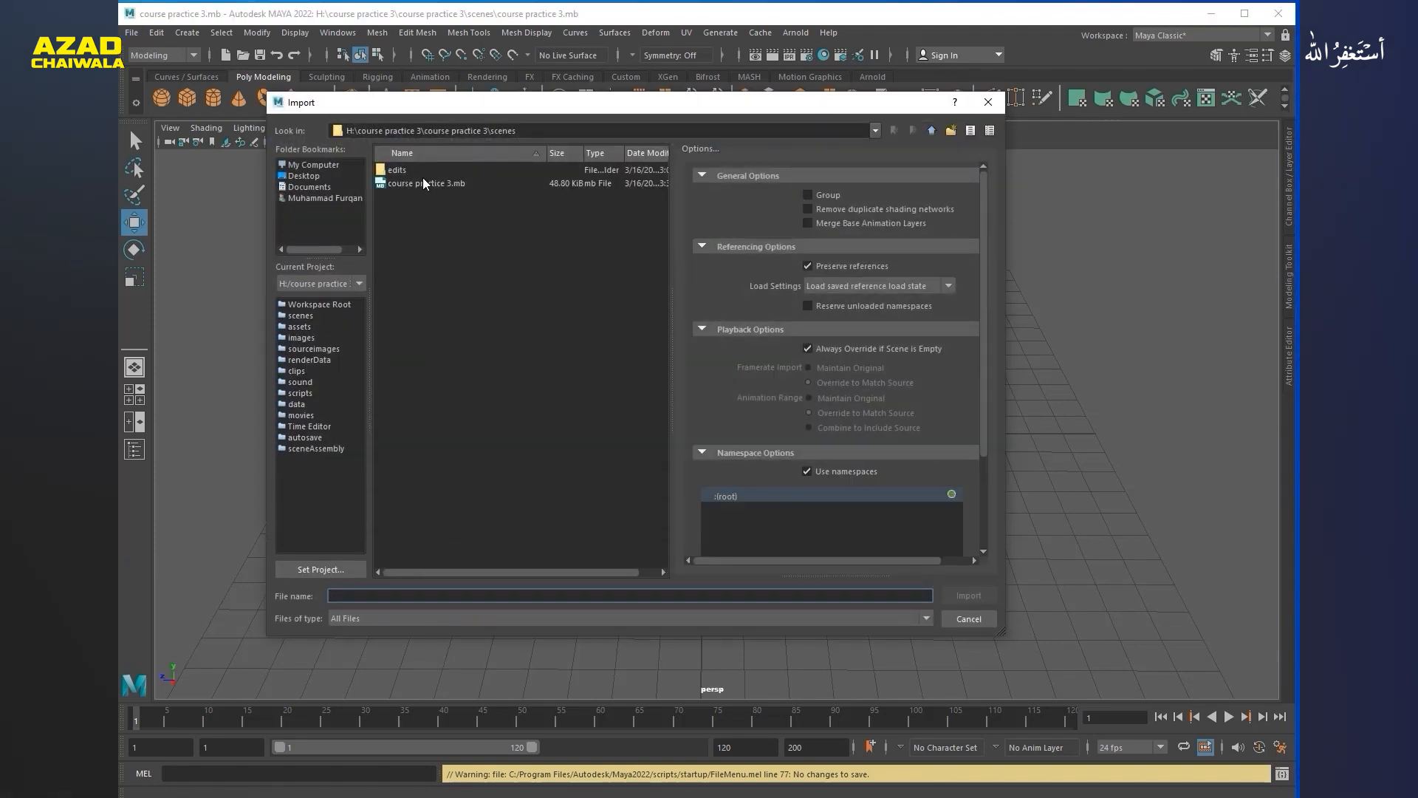
pyautogui.click(930, 133)
pyautogui.click(930, 134)
pyautogui.click(929, 133)
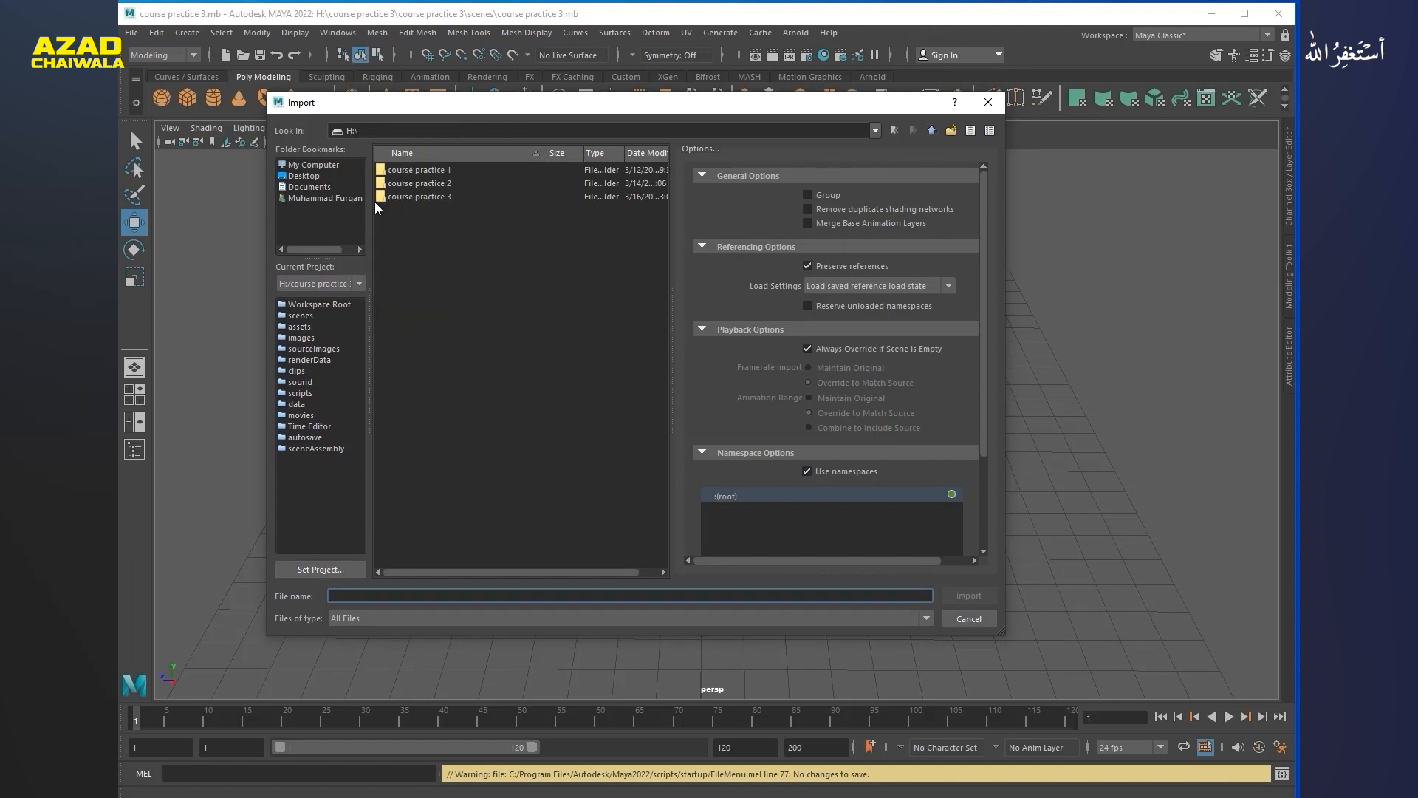
pyautogui.doubleClick(397, 183)
pyautogui.click(403, 288)
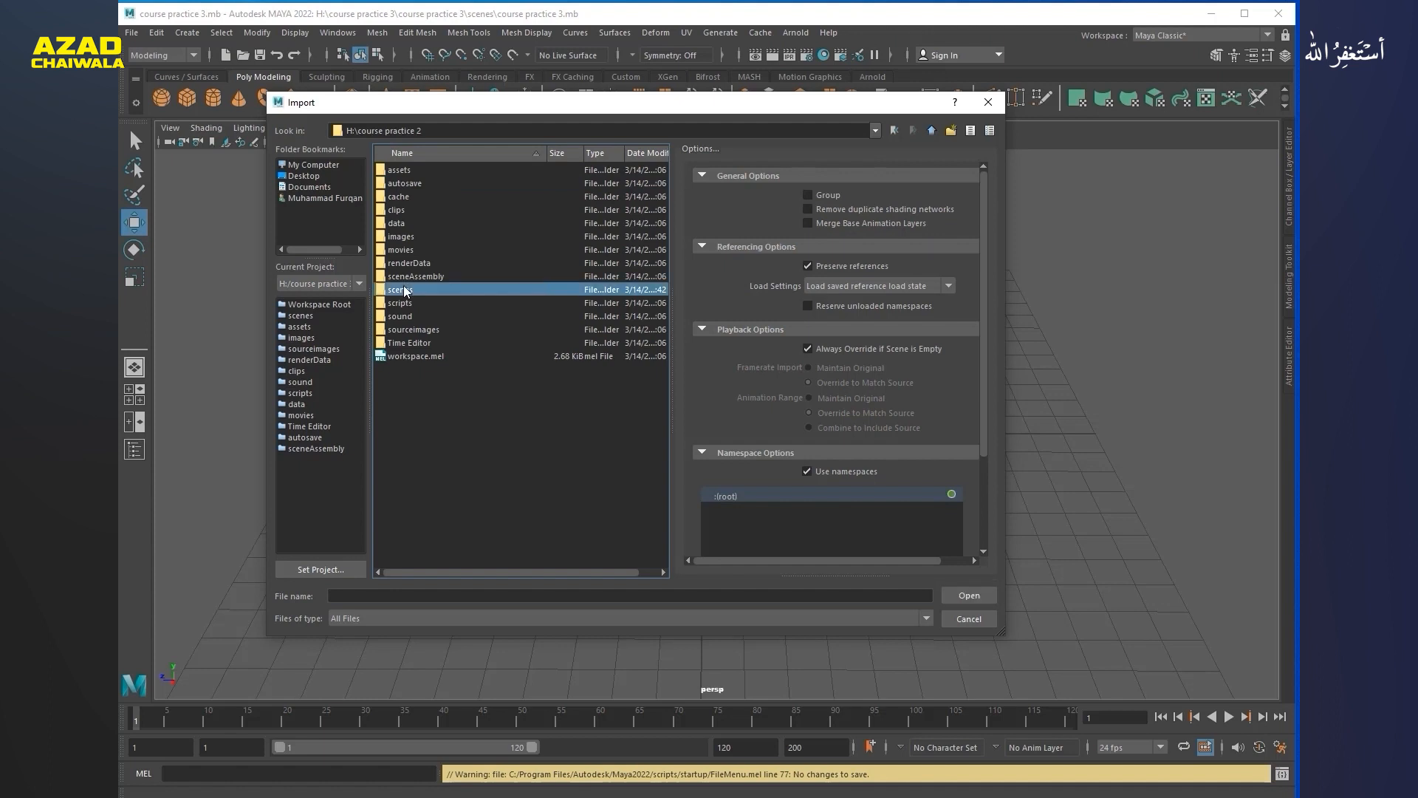
pyautogui.doubleClick(403, 289)
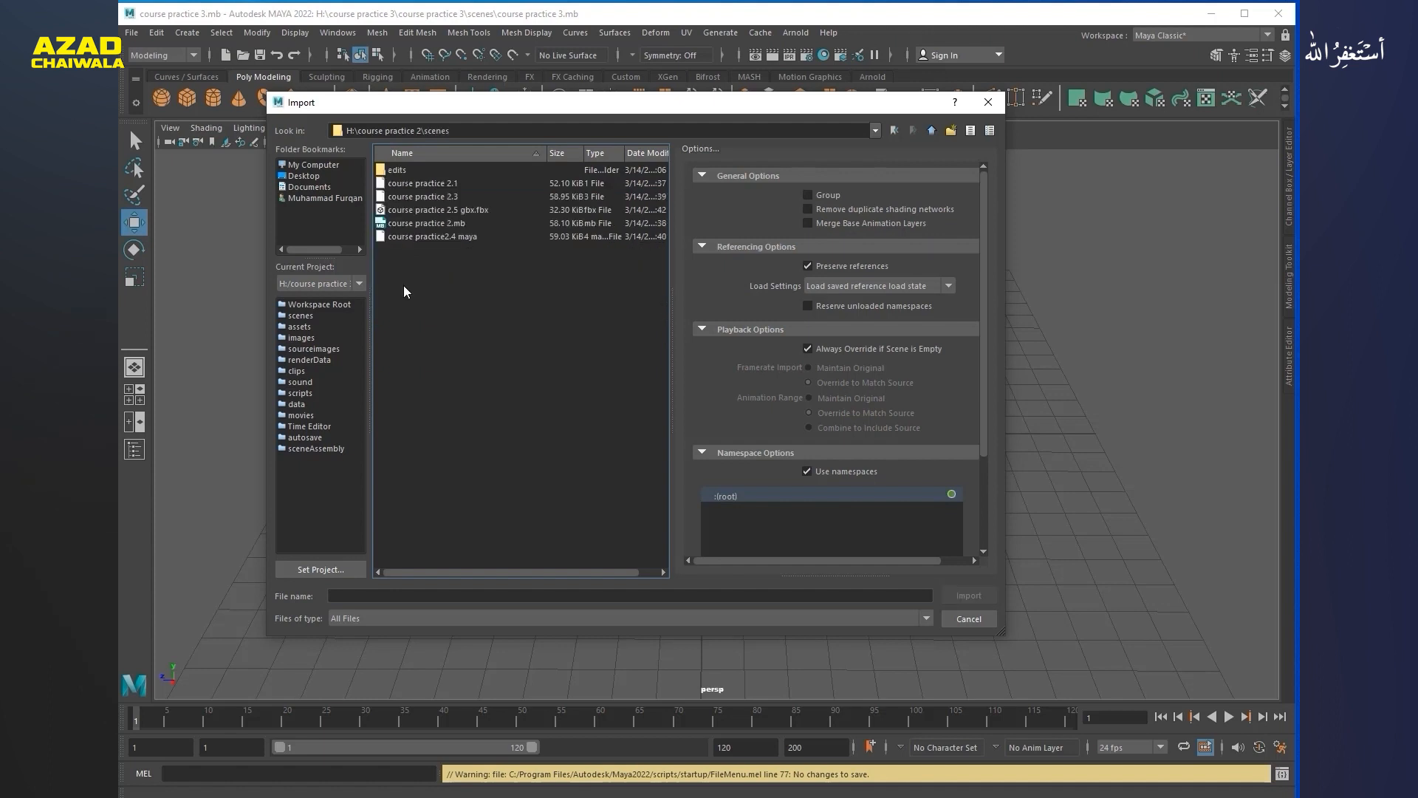
pyautogui.click(406, 223)
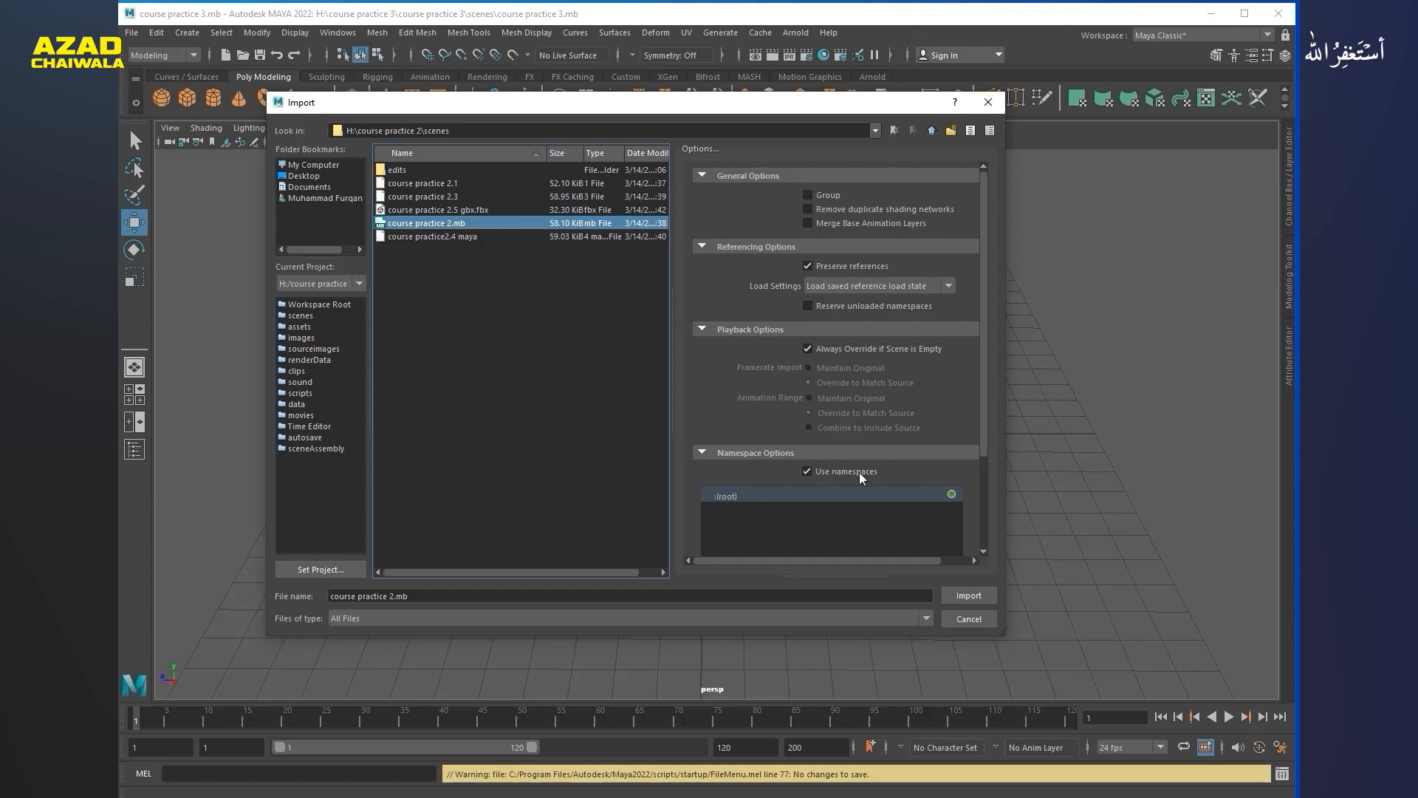
pyautogui.click(971, 591)
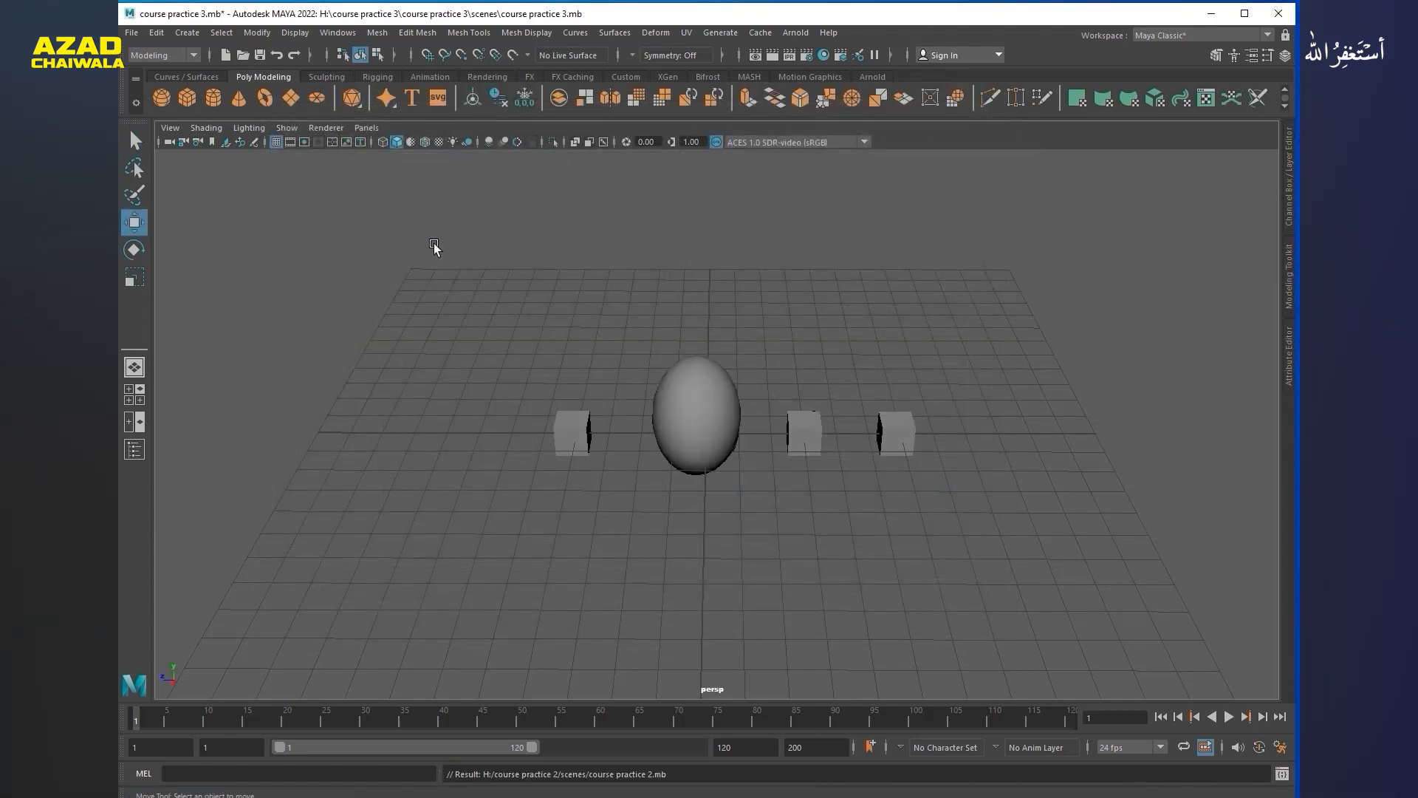
# Step: Select all the imported cubes and the stretched sphere together, and clear the selection again
pyautogui.moveTo(449, 276); pyautogui.dragTo(1009, 524)
pyautogui.click(1009, 524)
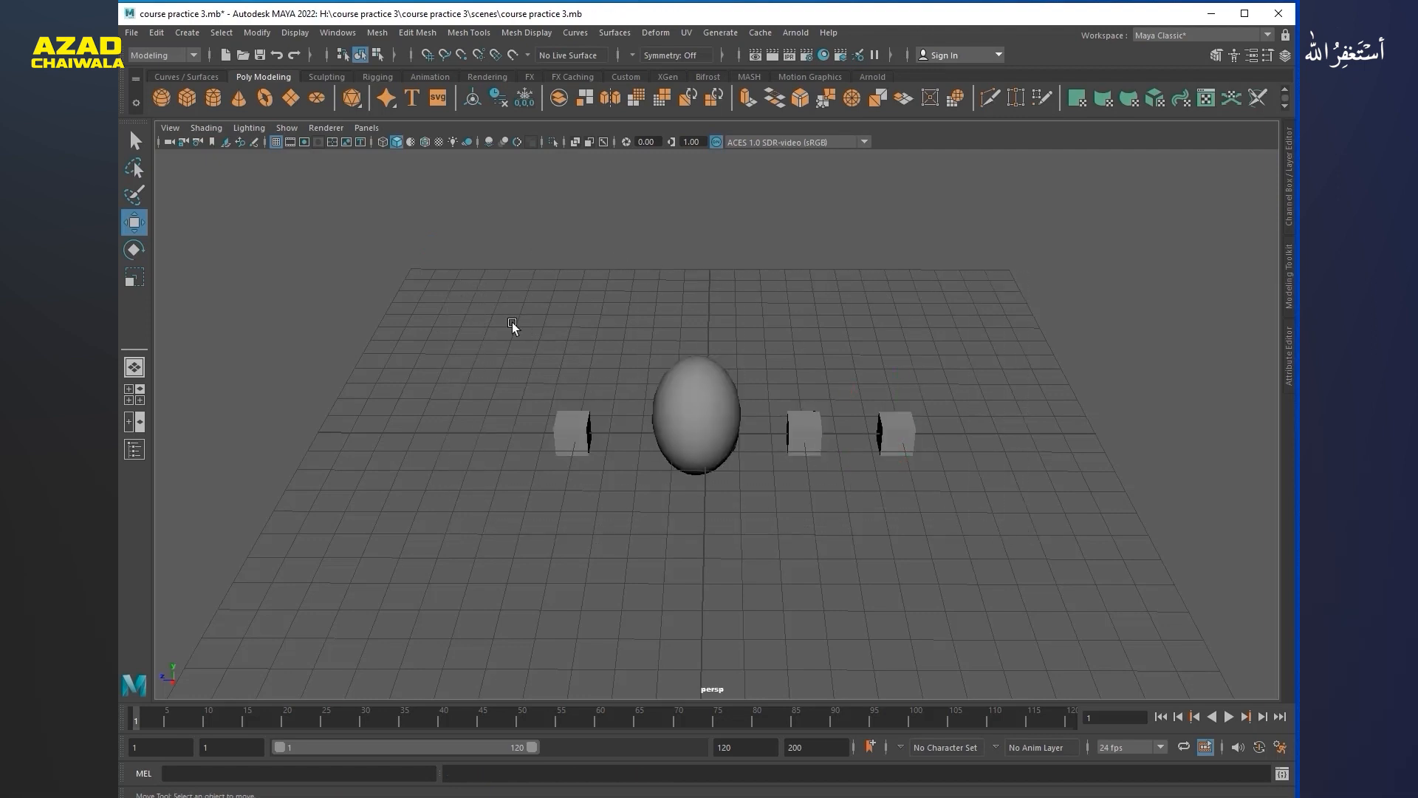
pyautogui.moveTo(458, 285); pyautogui.dragTo(963, 540)
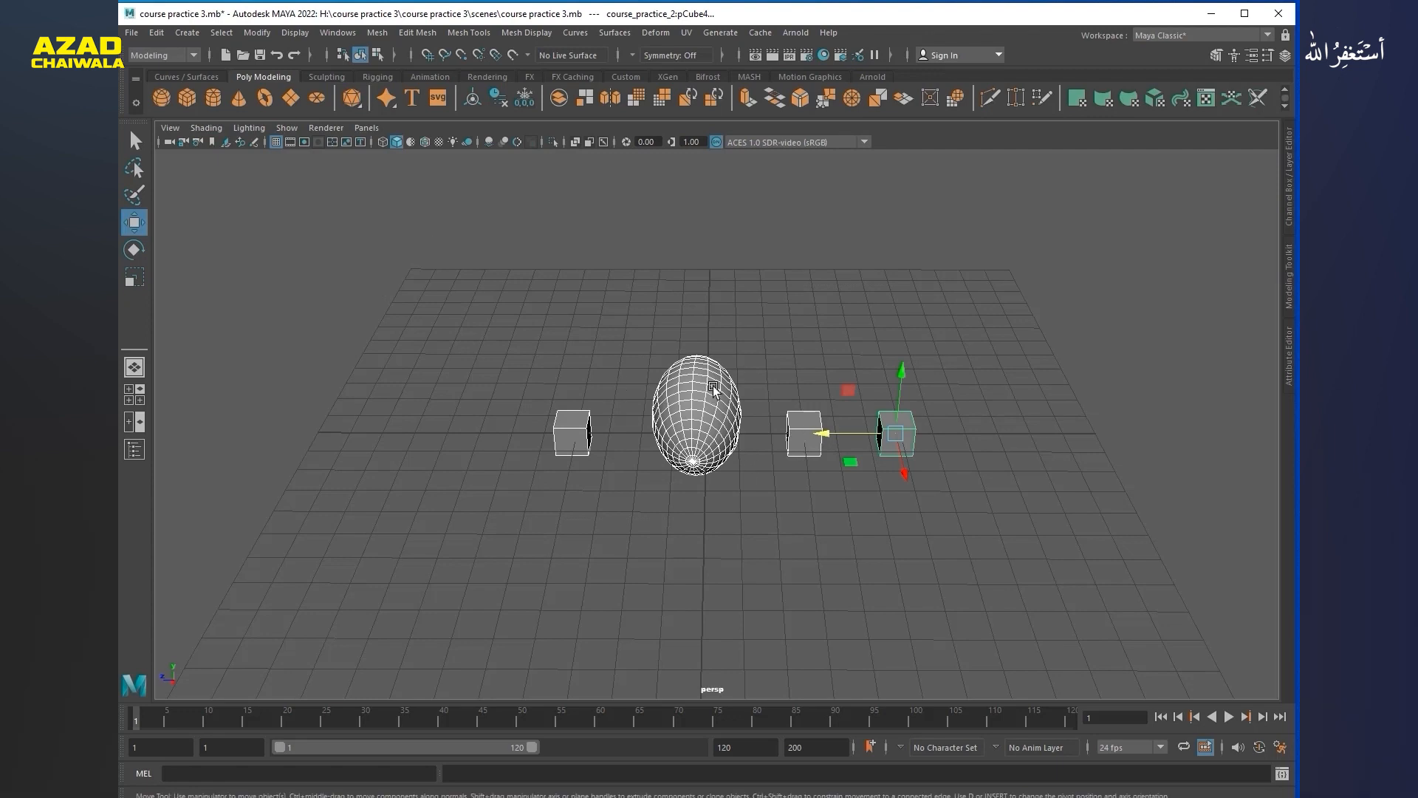
pyautogui.click(442, 257)
pyautogui.moveTo(442, 257); pyautogui.dragTo(919, 496)
pyautogui.click(959, 489)
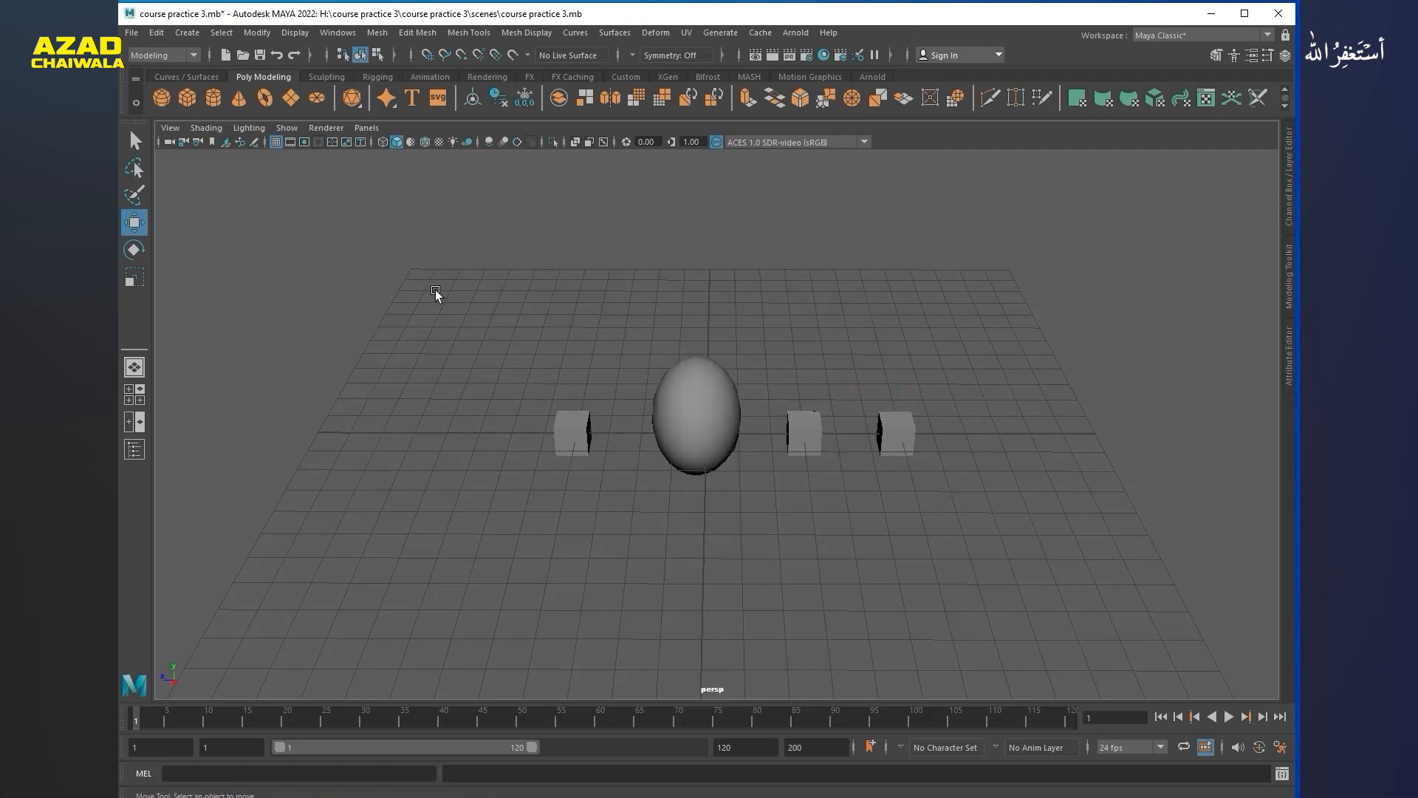
# Step: Import Modern Chair of mine1.fbx from the 94-chair_fbx folder inside course practice 3
pyautogui.click(132, 33)
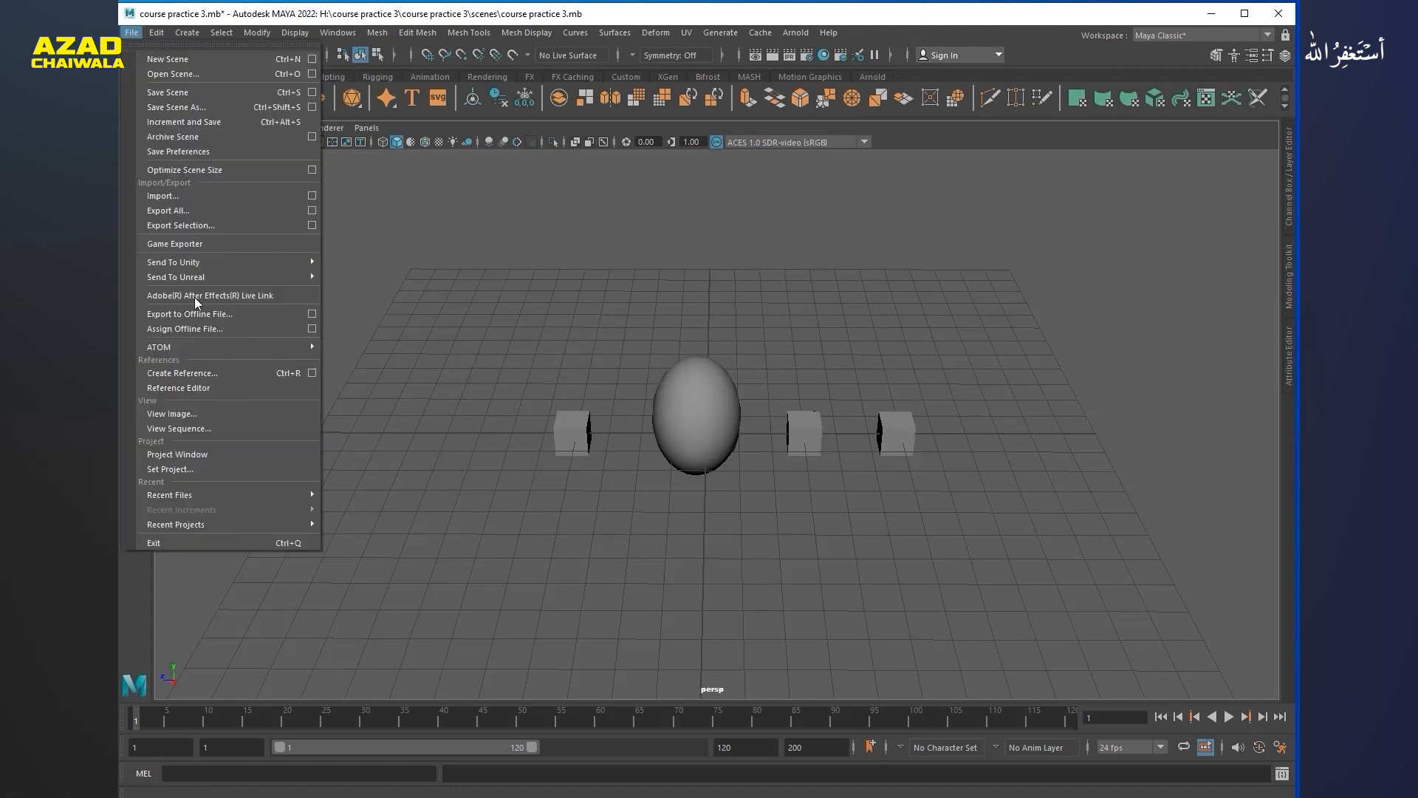
pyautogui.click(169, 195)
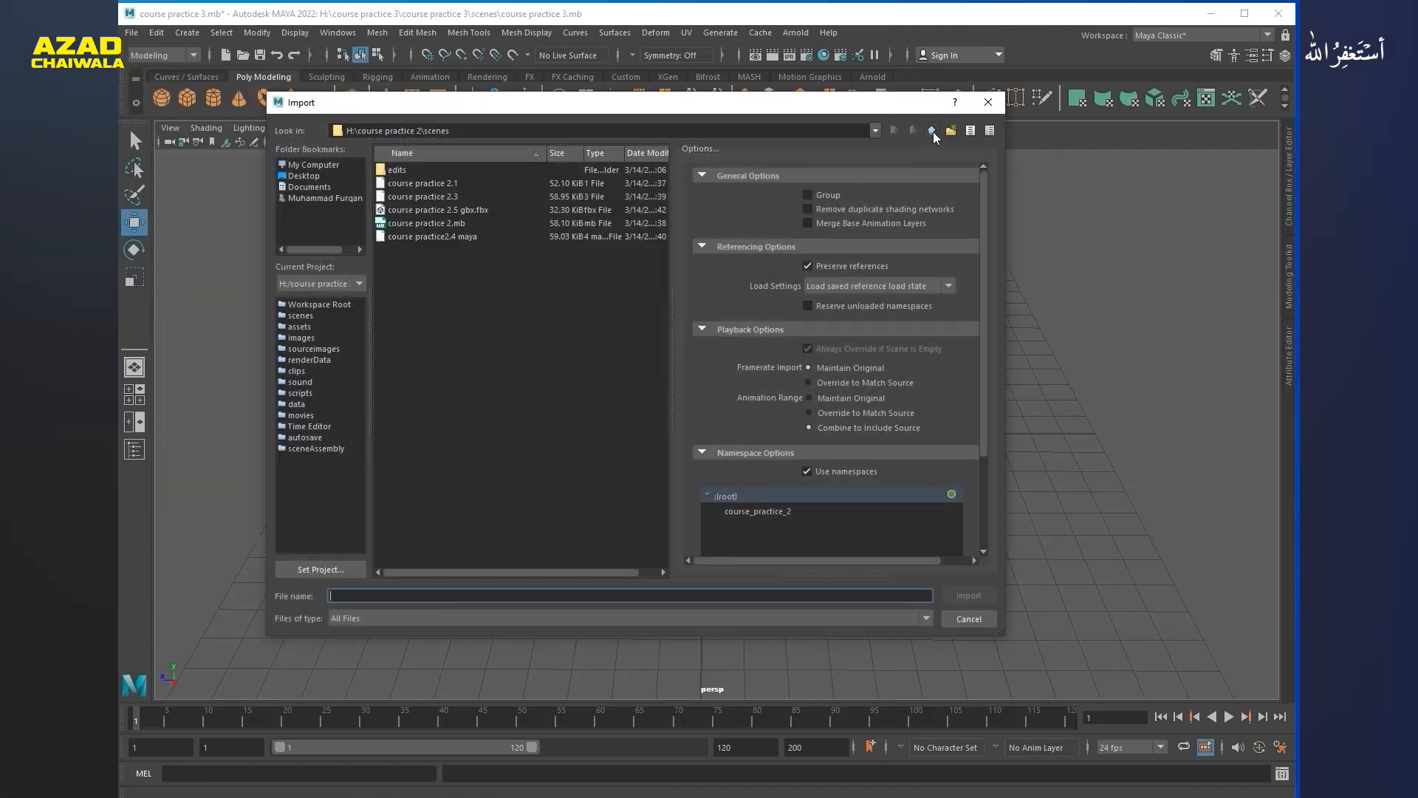
pyautogui.doubleClick(932, 130)
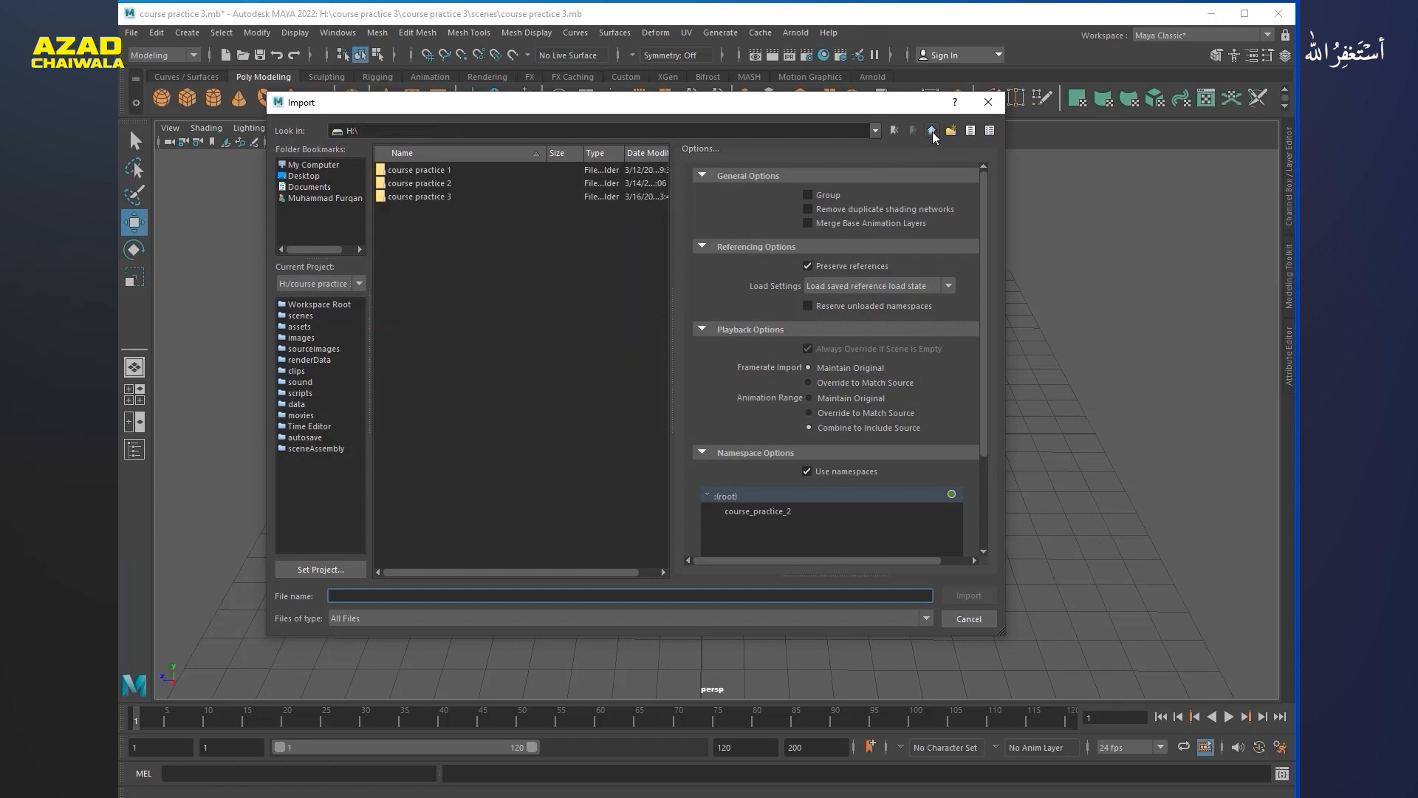
pyautogui.doubleClick(418, 198)
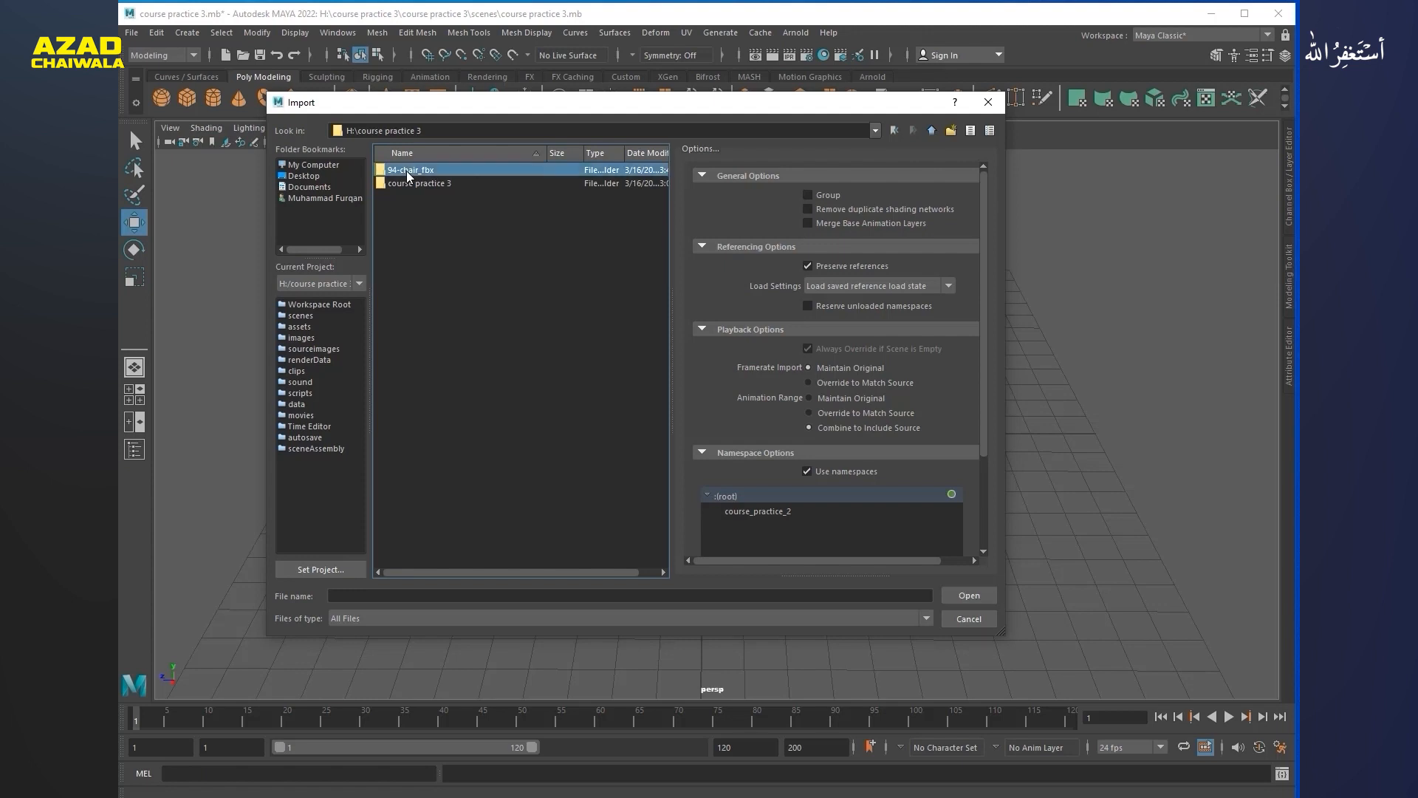
pyautogui.doubleClick(407, 170)
pyautogui.click(407, 171)
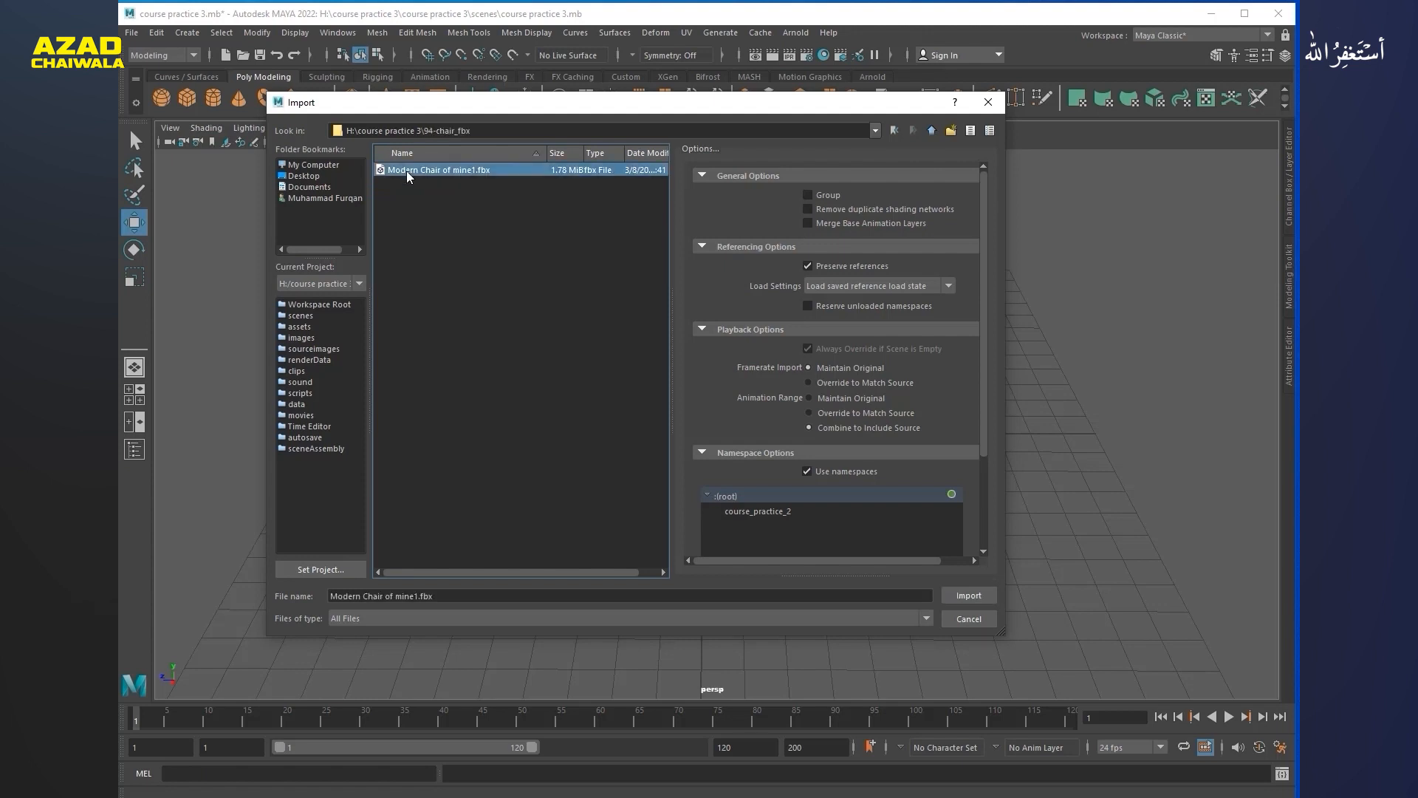
pyautogui.click(960, 598)
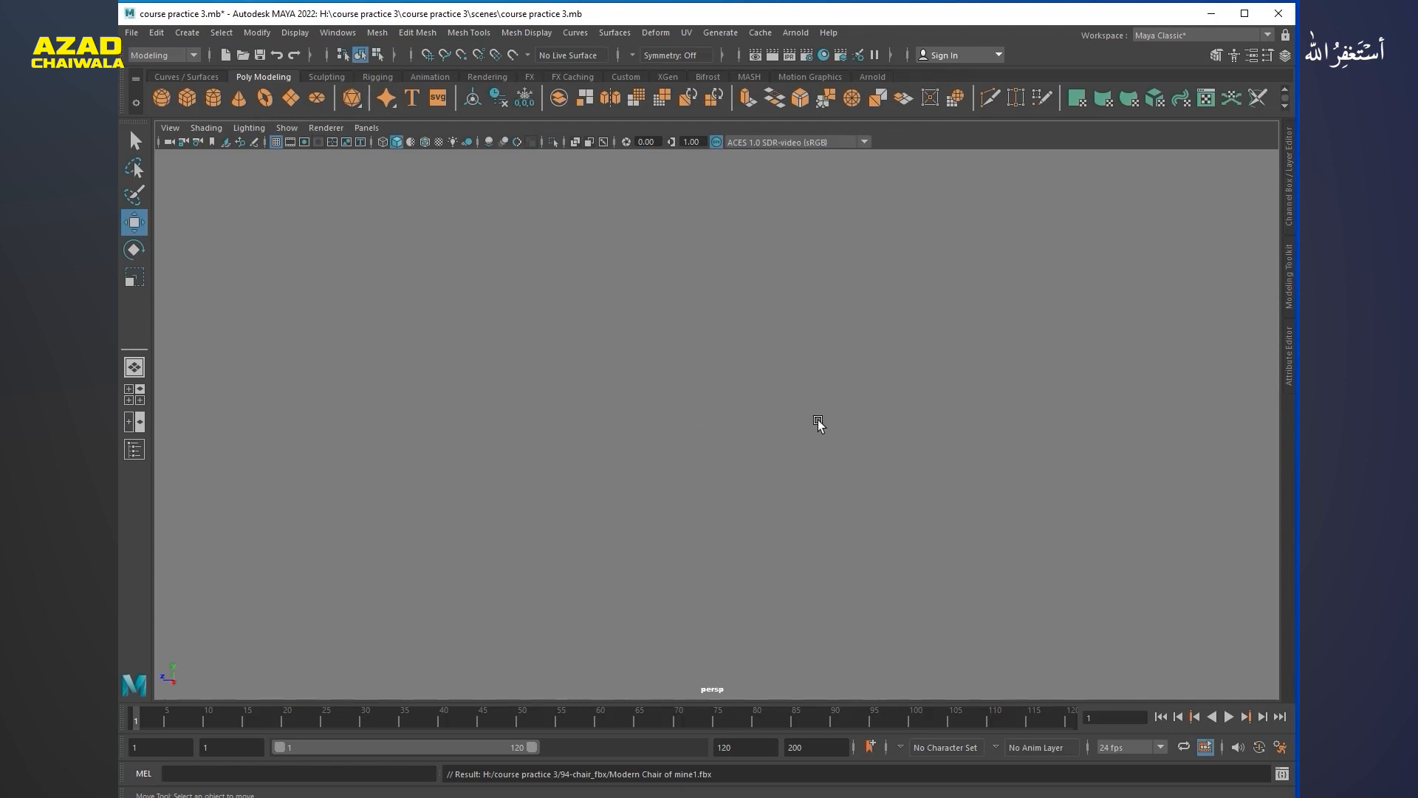
# Step: Examine the imported chair model from a distance and from several angles
pyautogui.scroll(-2, 576, 444)
pyautogui.scroll(-4, 862, 435)
pyautogui.keyDown('alt'); pyautogui.moveTo(694, 449); pyautogui.dragTo(370, 426, button='right'); pyautogui.keyUp('alt')
pyautogui.keyDown('alt'); pyautogui.moveTo(665, 426); pyautogui.dragTo(845, 424); pyautogui.keyUp('alt')
pyautogui.keyDown('alt'); pyautogui.moveTo(845, 424); pyautogui.dragTo(671, 431, button='right'); pyautogui.keyUp('alt')
pyautogui.keyDown('alt'); pyautogui.moveTo(671, 431); pyautogui.dragTo(649, 531); pyautogui.keyUp('alt')
pyautogui.keyDown('alt'); pyautogui.moveTo(649, 532); pyautogui.dragTo(854, 481, button='right'); pyautogui.keyUp('alt')
pyautogui.keyDown('alt'); pyautogui.moveTo(854, 481); pyautogui.dragTo(830, 463); pyautogui.keyUp('alt')
pyautogui.keyDown('alt'); pyautogui.moveTo(831, 462); pyautogui.dragTo(573, 497, button='right'); pyautogui.keyUp('alt')
pyautogui.keyDown('alt'); pyautogui.moveTo(573, 497); pyautogui.dragTo(731, 443); pyautogui.keyUp('alt')
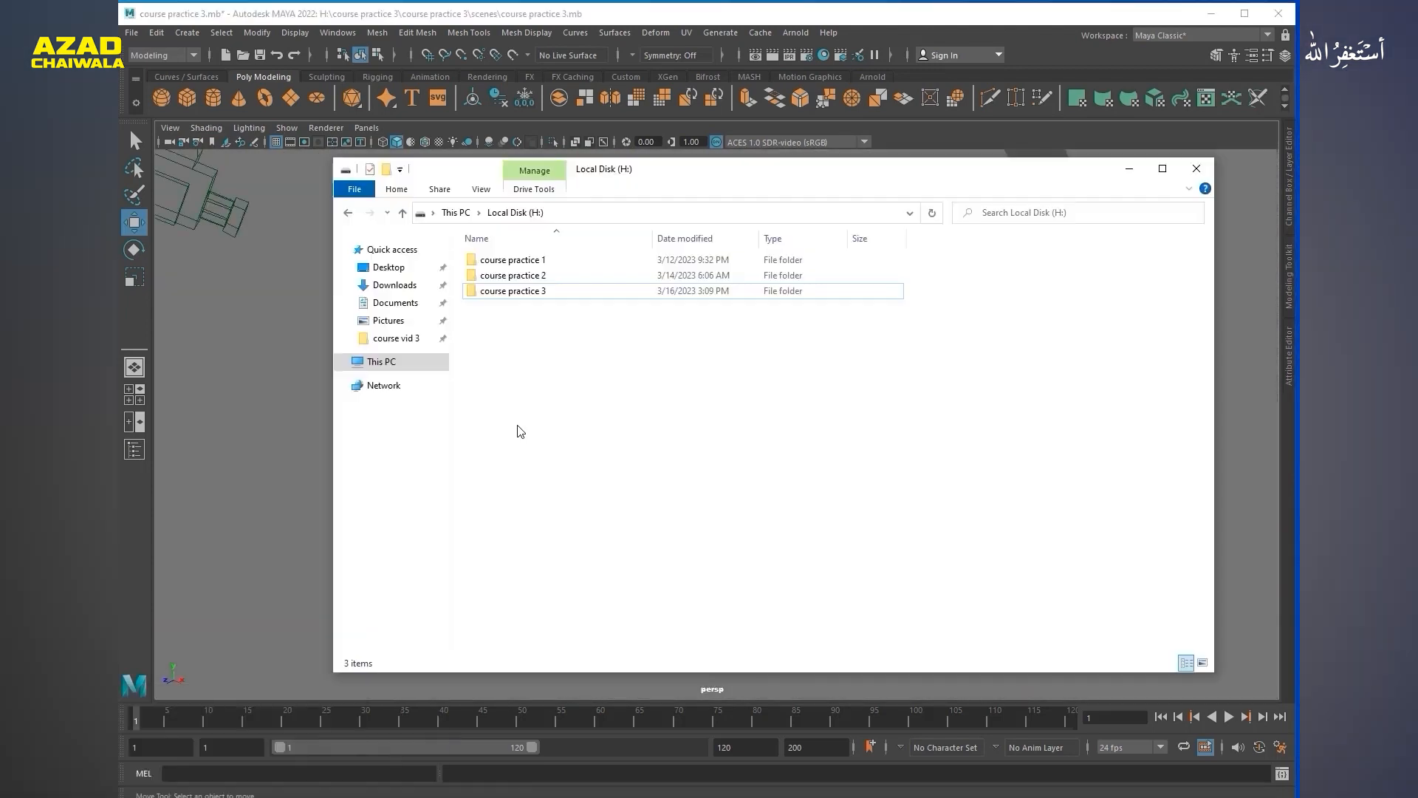
# Step: Switch to File Explorer and bring the chair FBX file from the course practice 3 folder directly into the Maya viewport
pyautogui.doubleClick(517, 295)
pyautogui.doubleClick(516, 262)
pyautogui.moveTo(517, 260); pyautogui.dragTo(229, 352)
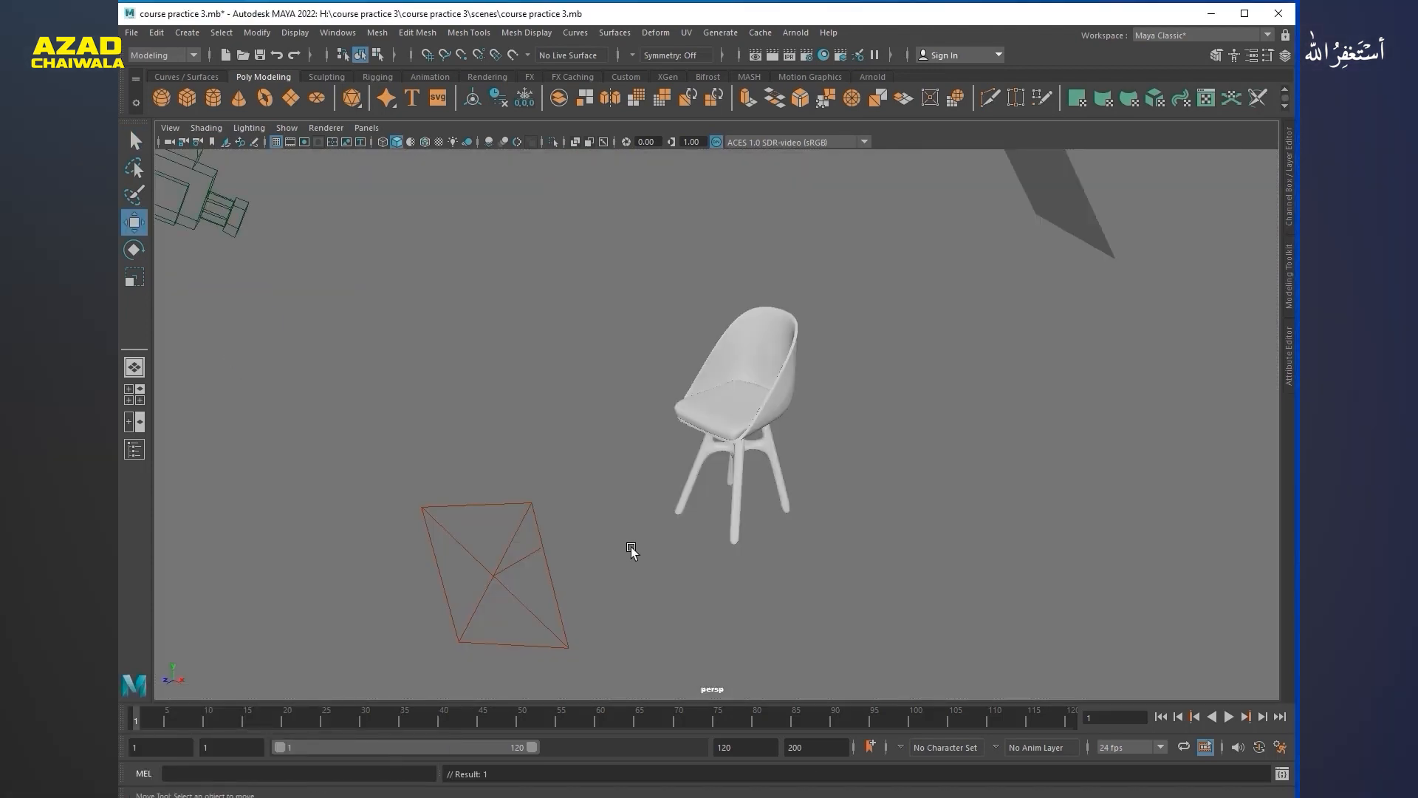
# Step: Move the chair's seat cushion away from the frame, and undo the move
pyautogui.keyDown('alt'); pyautogui.moveTo(630, 547); pyautogui.dragTo(565, 560); pyautogui.keyUp('alt')
pyautogui.click(739, 412)
pyautogui.moveTo(800, 450); pyautogui.dragTo(936, 542)
pyautogui.hotkey('ctrl', 'z')
pyautogui.keyDown('alt'); pyautogui.moveTo(738, 480); pyautogui.dragTo(833, 468); pyautogui.keyUp('alt')
pyautogui.keyDown('alt'); pyautogui.moveTo(833, 467); pyautogui.dragTo(966, 453, button='right'); pyautogui.keyUp('alt')
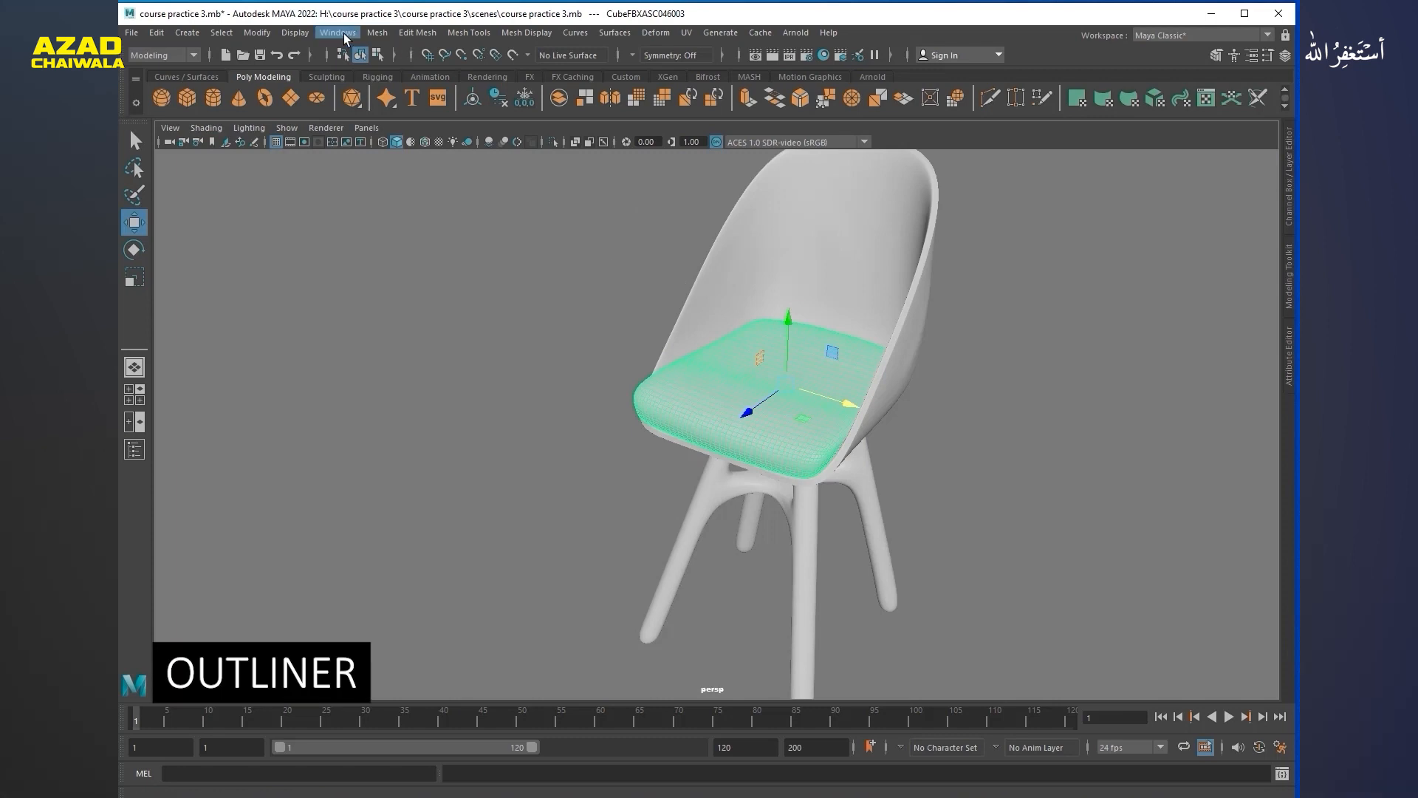
# Step: Show the Outliner beside the viewport and select Camera, PlaneFBXASC046001 and course_practice_2:pCube3 in turn
pyautogui.click(134, 452)
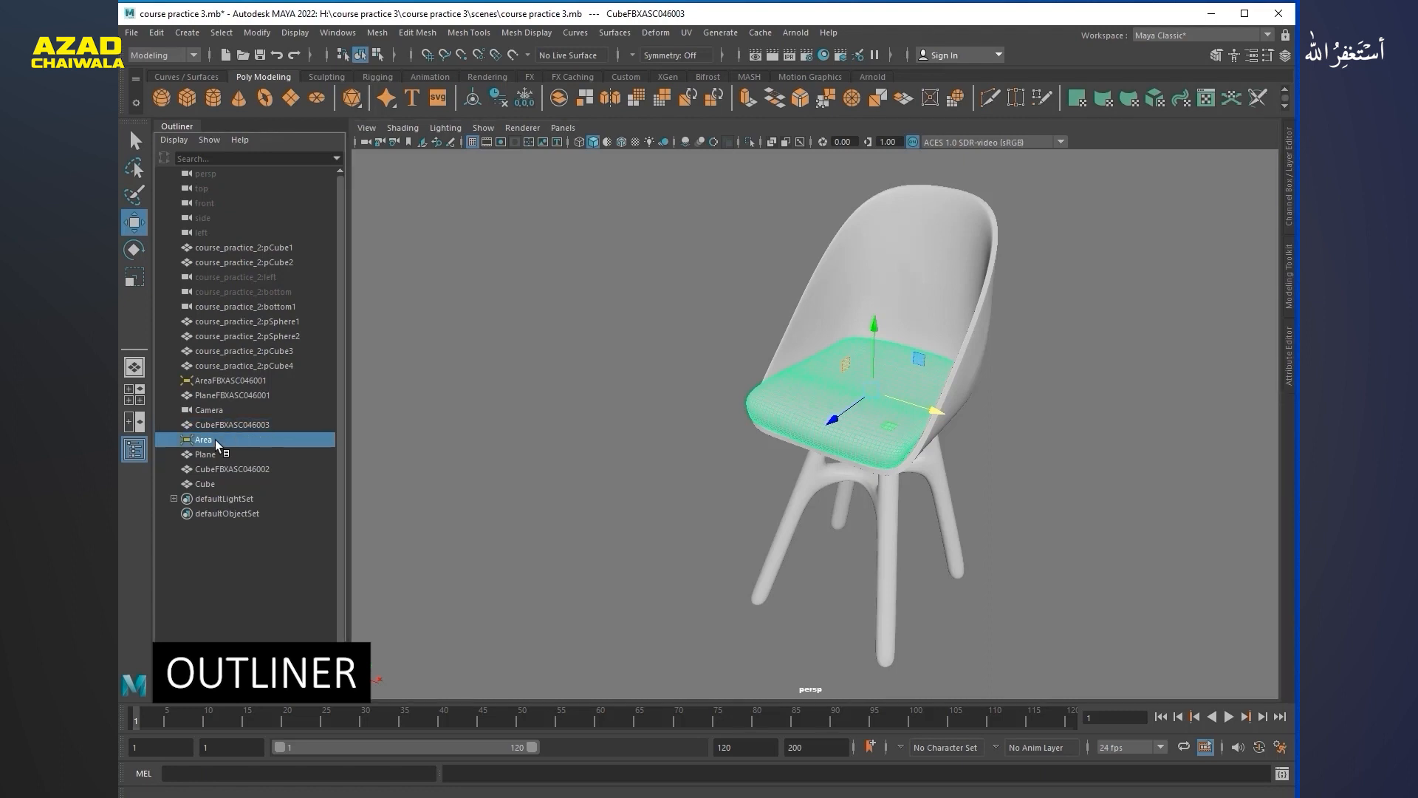
pyautogui.click(221, 411)
pyautogui.click(228, 396)
pyautogui.click(235, 351)
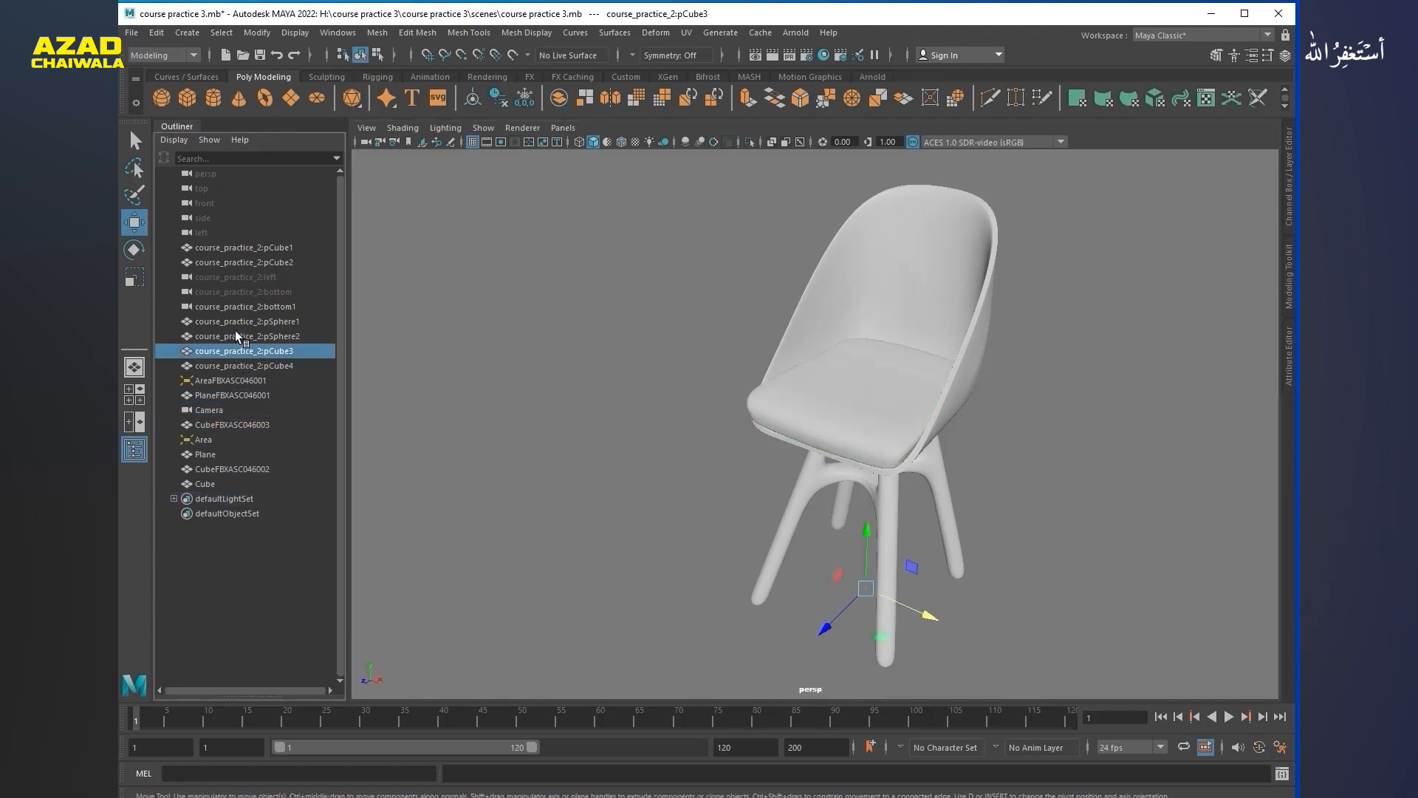
# Step: Identify the chair parts by selecting Cube, CubeFBXASC046002 and Plane one after another in the Outliner
pyautogui.click(206, 484)
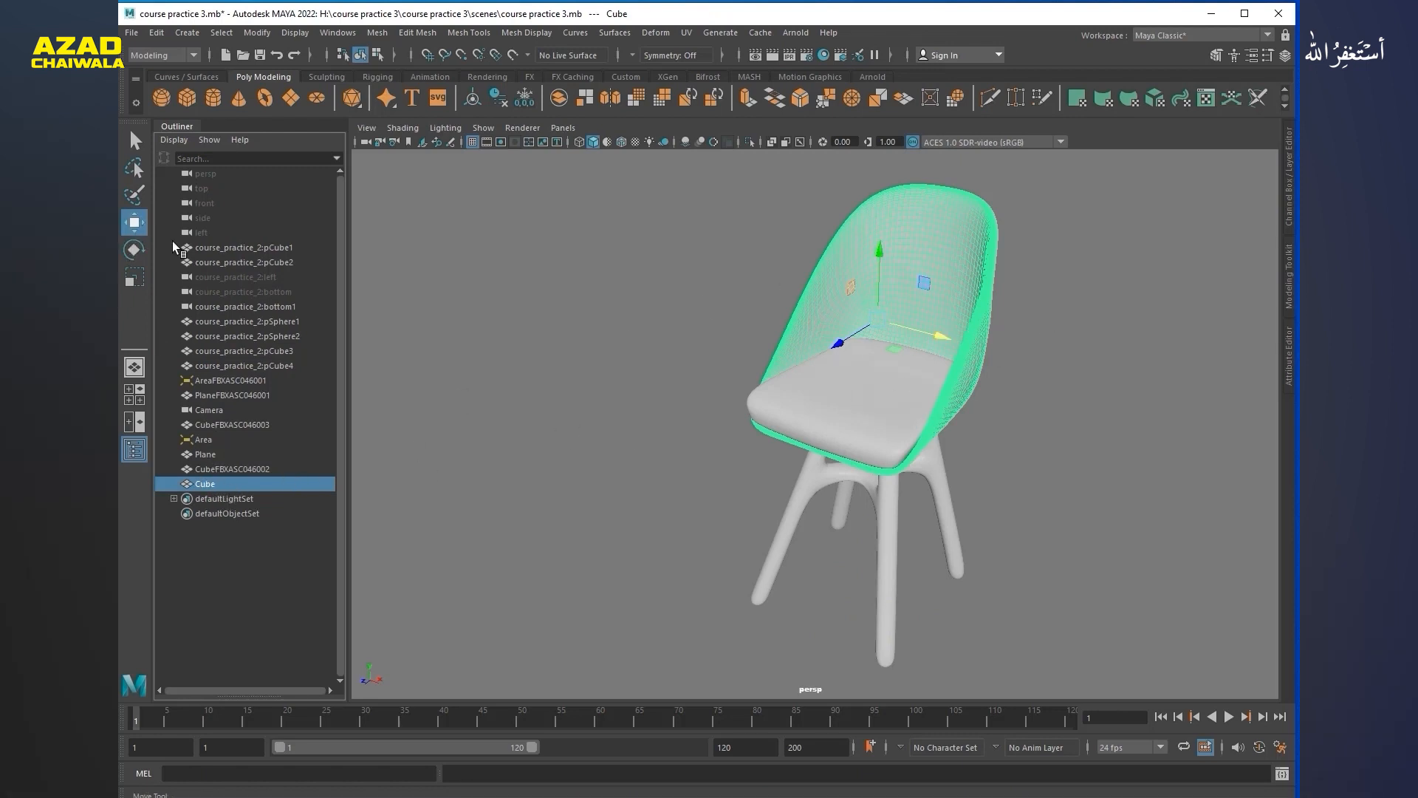
pyautogui.click(221, 470)
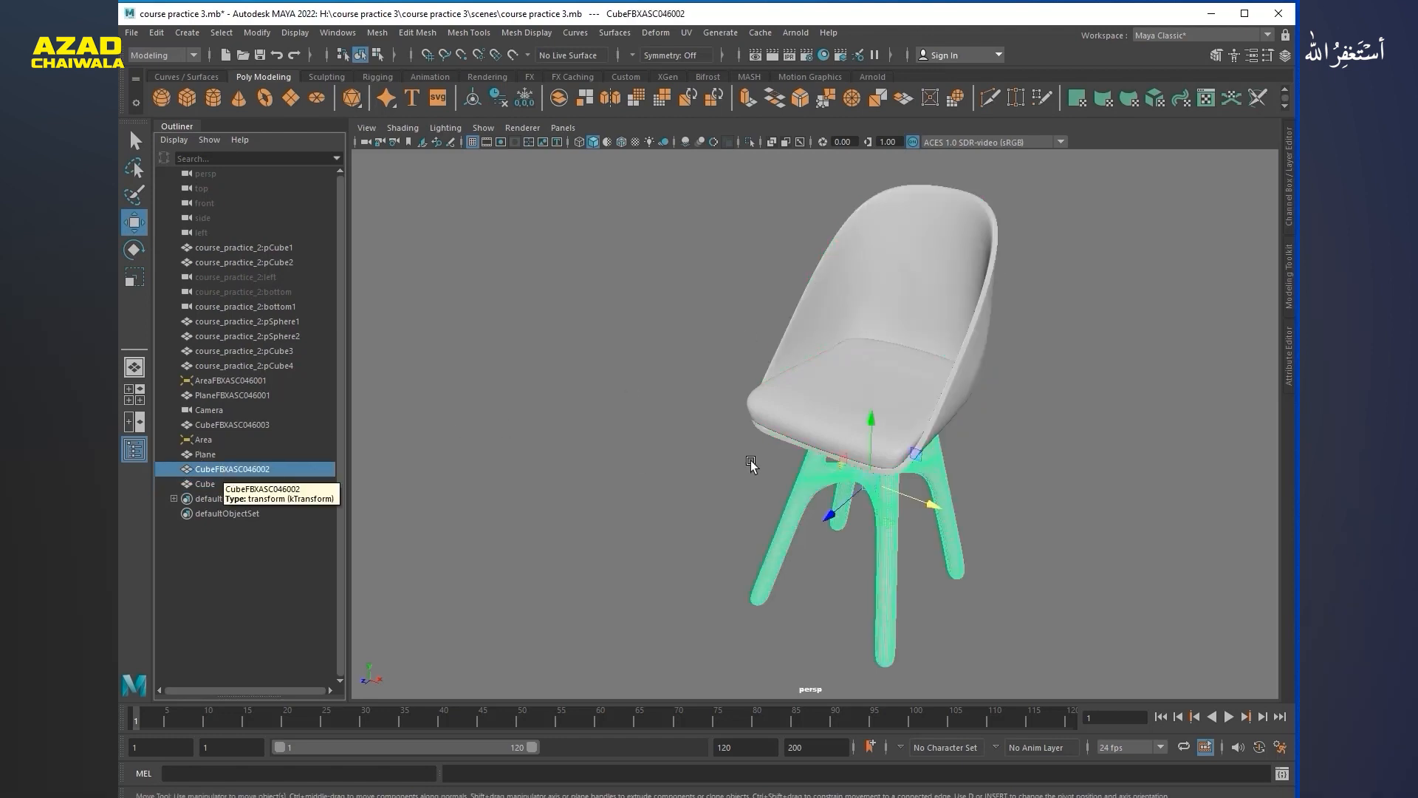
pyautogui.click(233, 456)
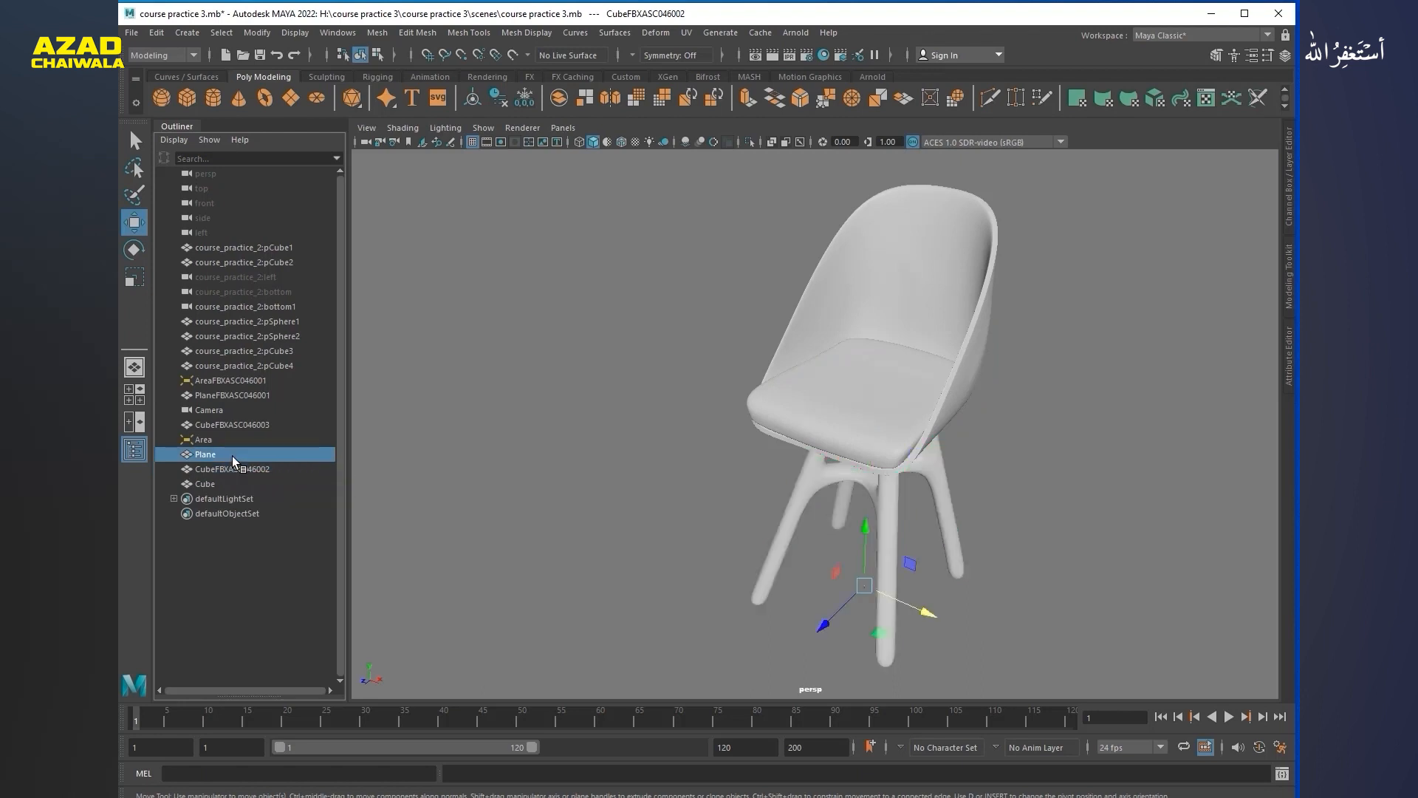
# Step: Delete the chair's leg part, CubeFBXASC046002, by picking it out from the neighbouring parts in the Outliner
pyautogui.keyDown('alt'); pyautogui.moveTo(890, 476); pyautogui.dragTo(520, 442, button='right'); pyautogui.keyUp('alt')
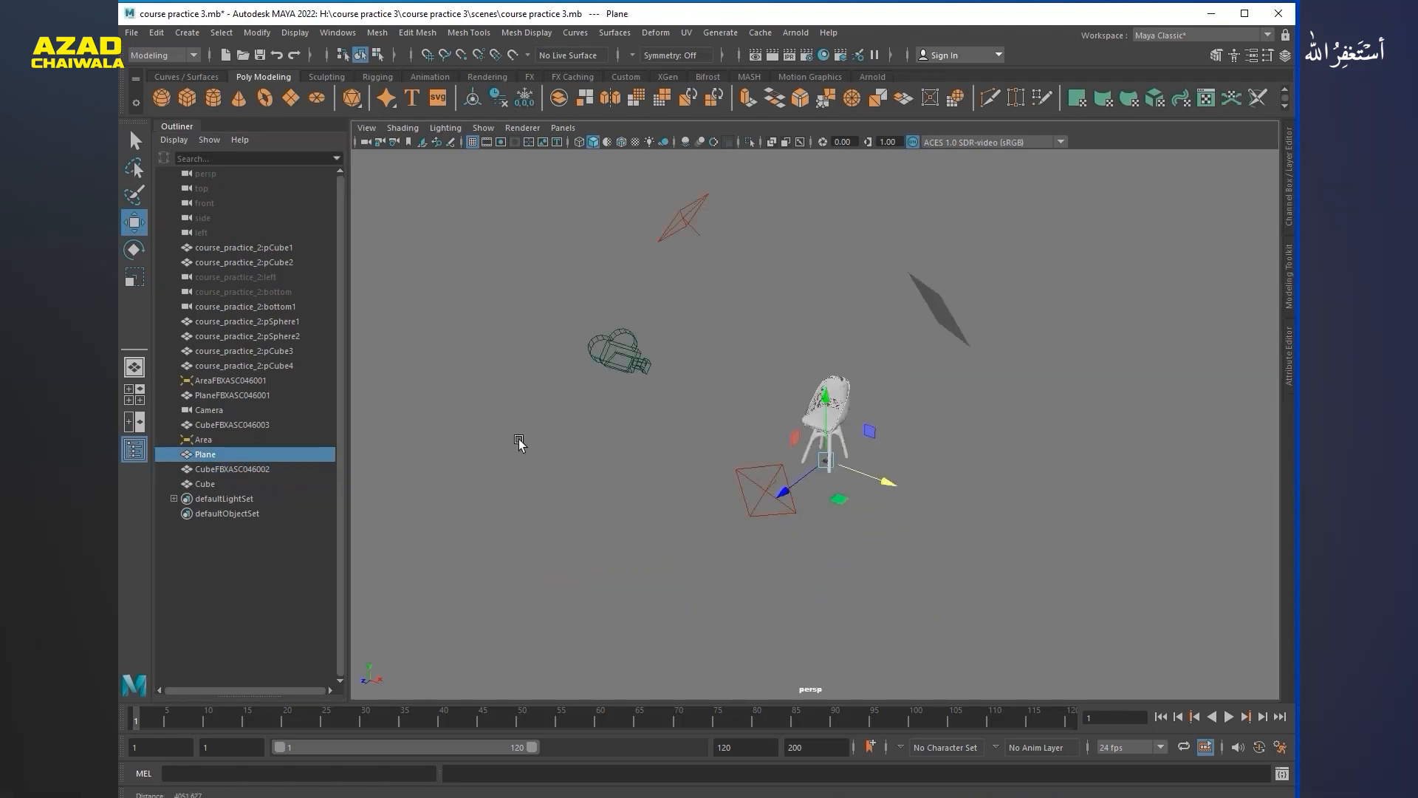
pyautogui.keyDown('alt'); pyautogui.moveTo(520, 442); pyautogui.dragTo(994, 436); pyautogui.keyUp('alt')
pyautogui.keyDown('alt'); pyautogui.moveTo(994, 436); pyautogui.dragTo(1226, 403, button='right'); pyautogui.keyUp('alt')
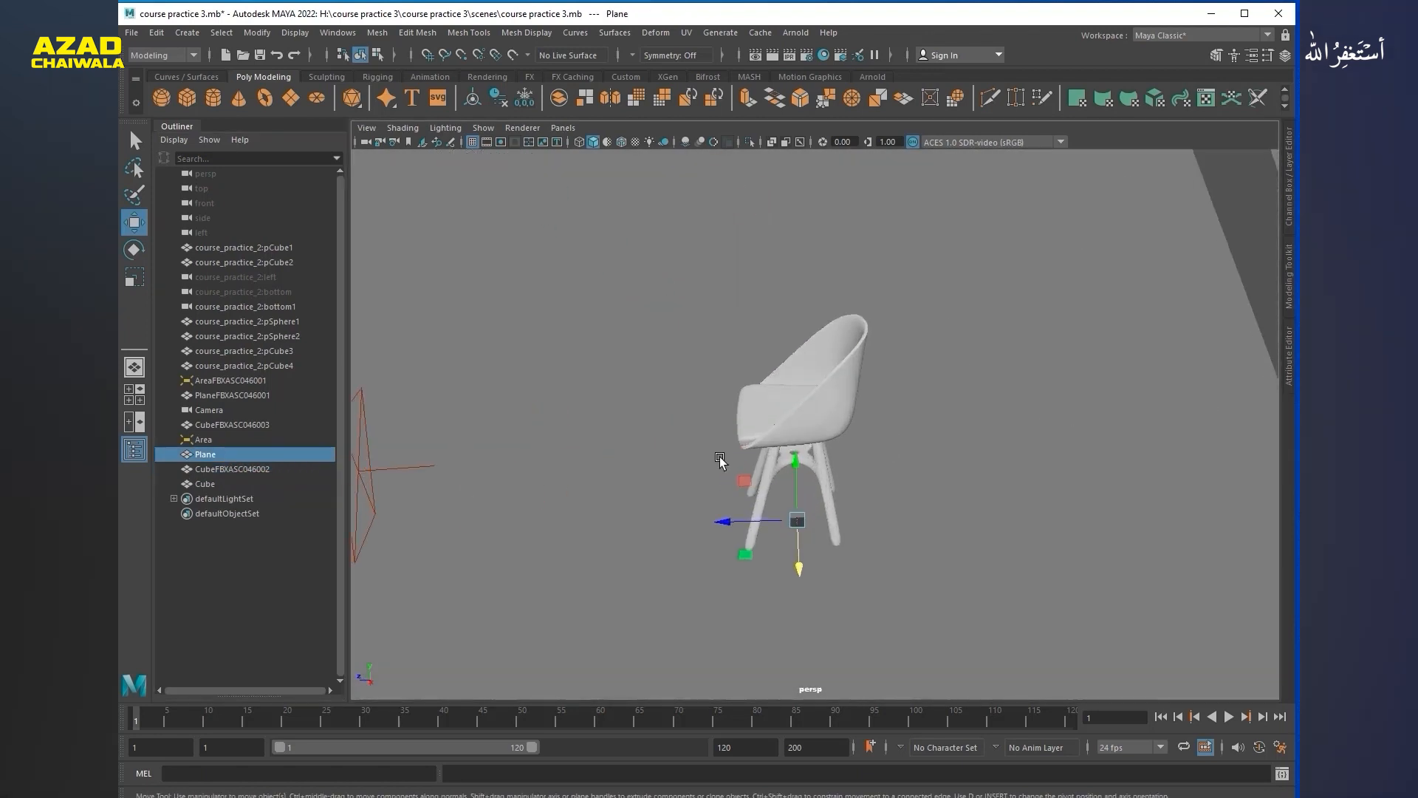
pyautogui.scroll(3, 720, 458)
pyautogui.keyDown('alt'); pyautogui.moveTo(724, 459); pyautogui.dragTo(814, 476); pyautogui.keyUp('alt')
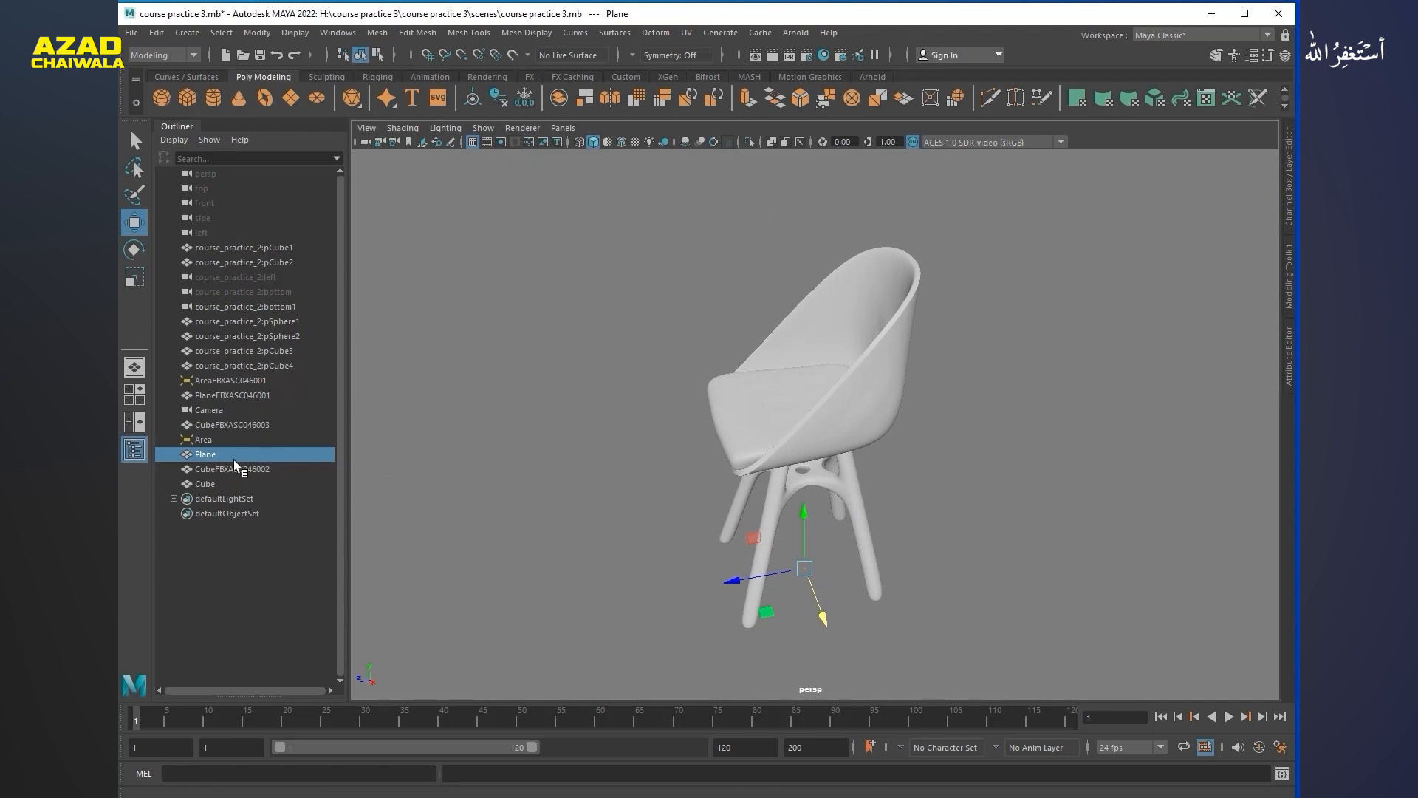
pyautogui.click(214, 469)
pyautogui.click(214, 484)
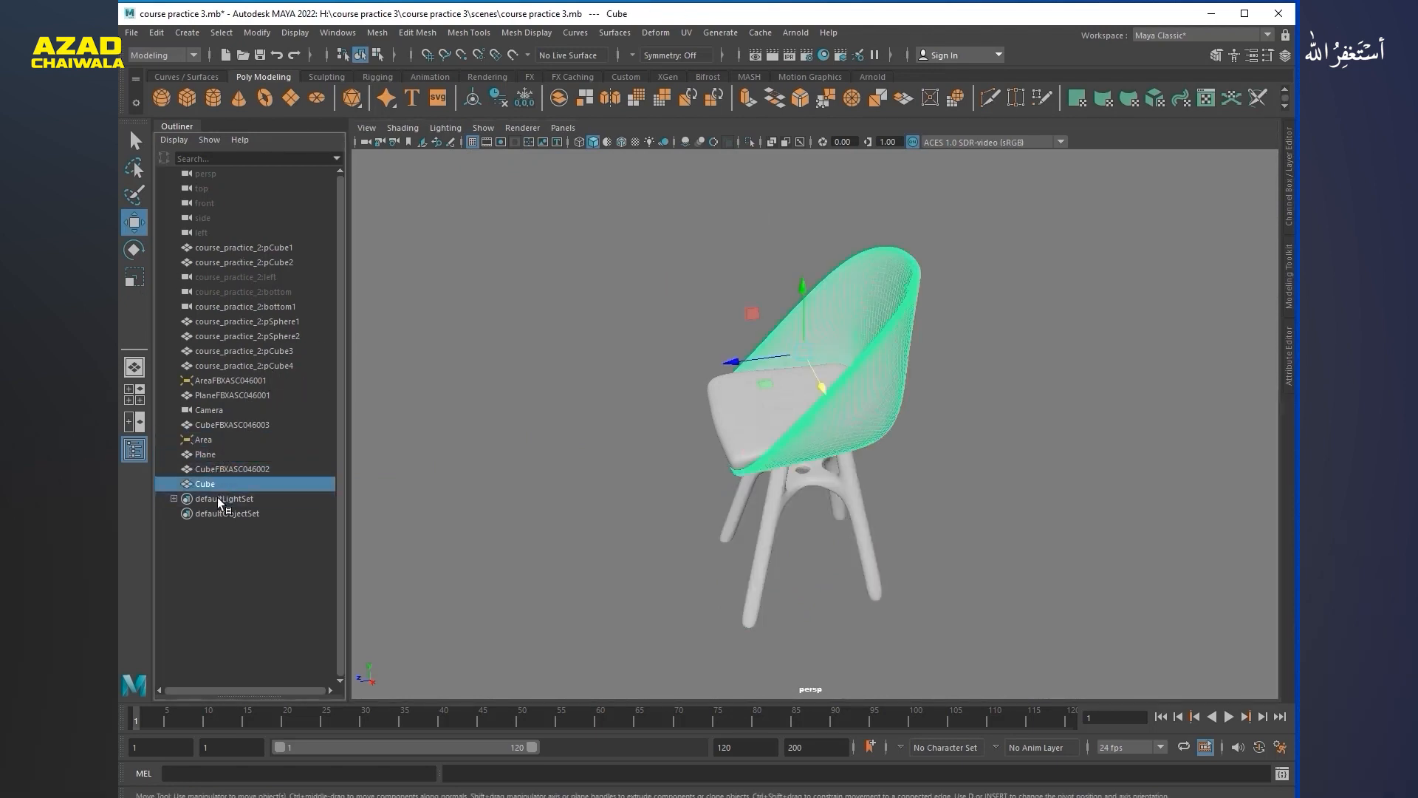
pyautogui.click(217, 470)
pyautogui.press('Delete')
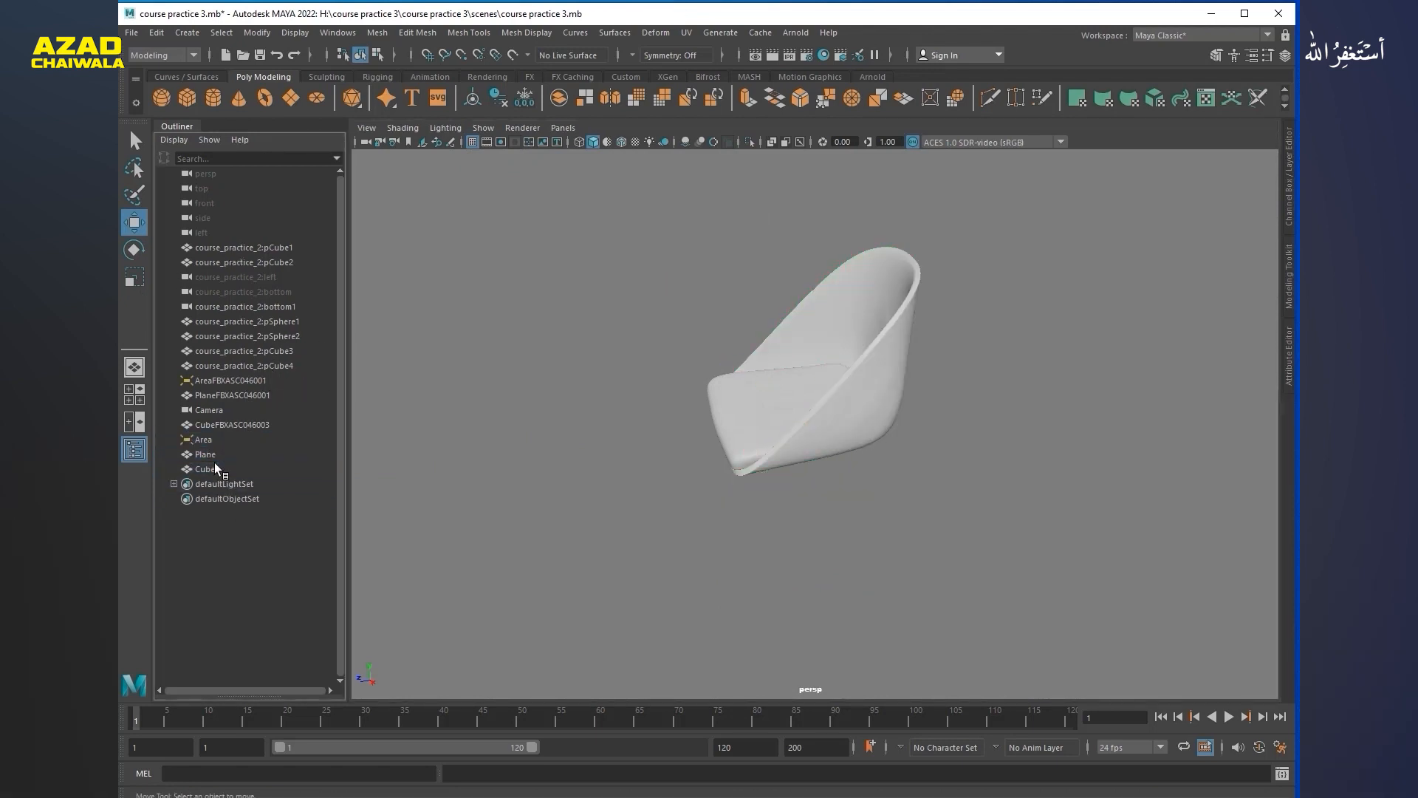
# Step: Reorder Cube in the Outliner so it sits between course_practice_2:pSphere2 and course_practice_2:pCube3
pyautogui.click(214, 468)
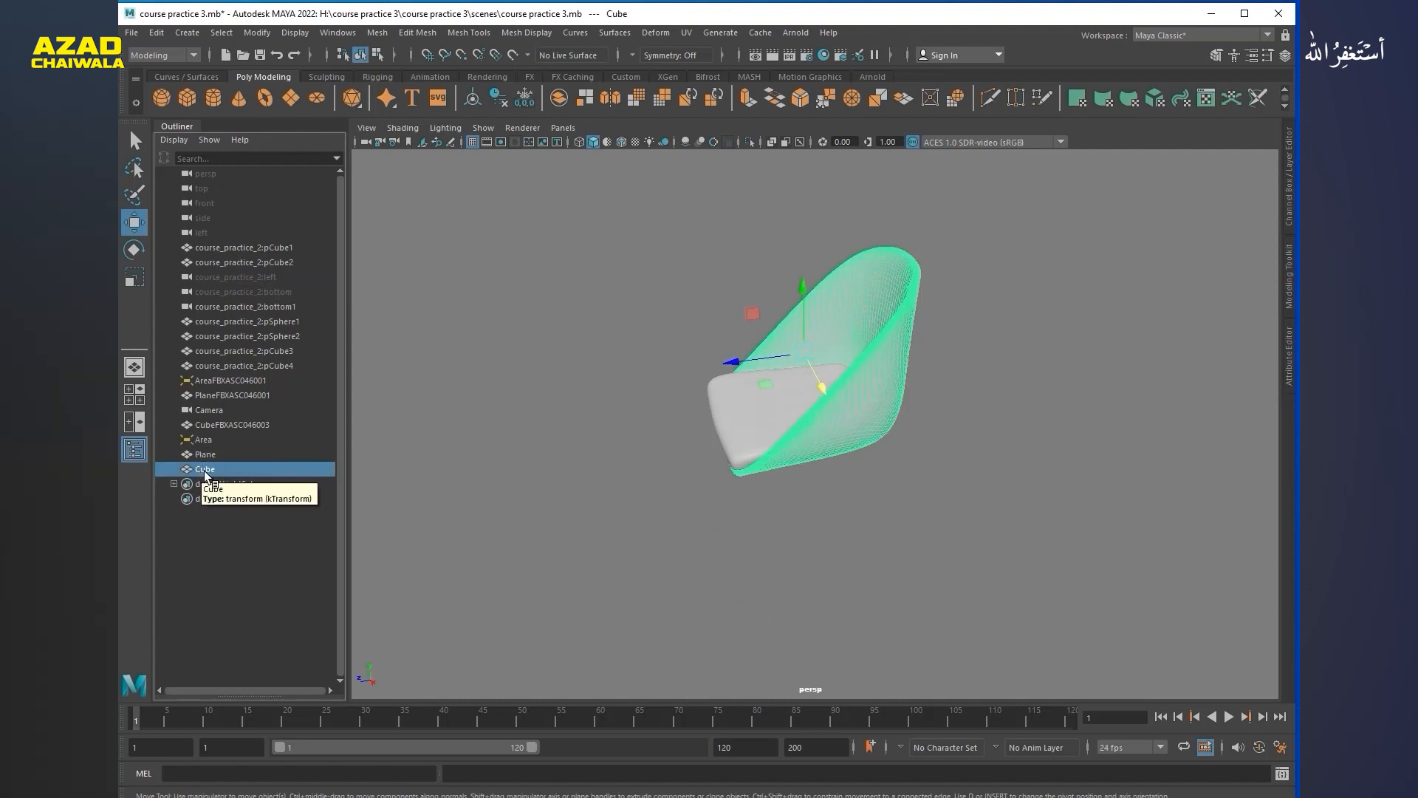
pyautogui.click(211, 548)
pyautogui.click(205, 468)
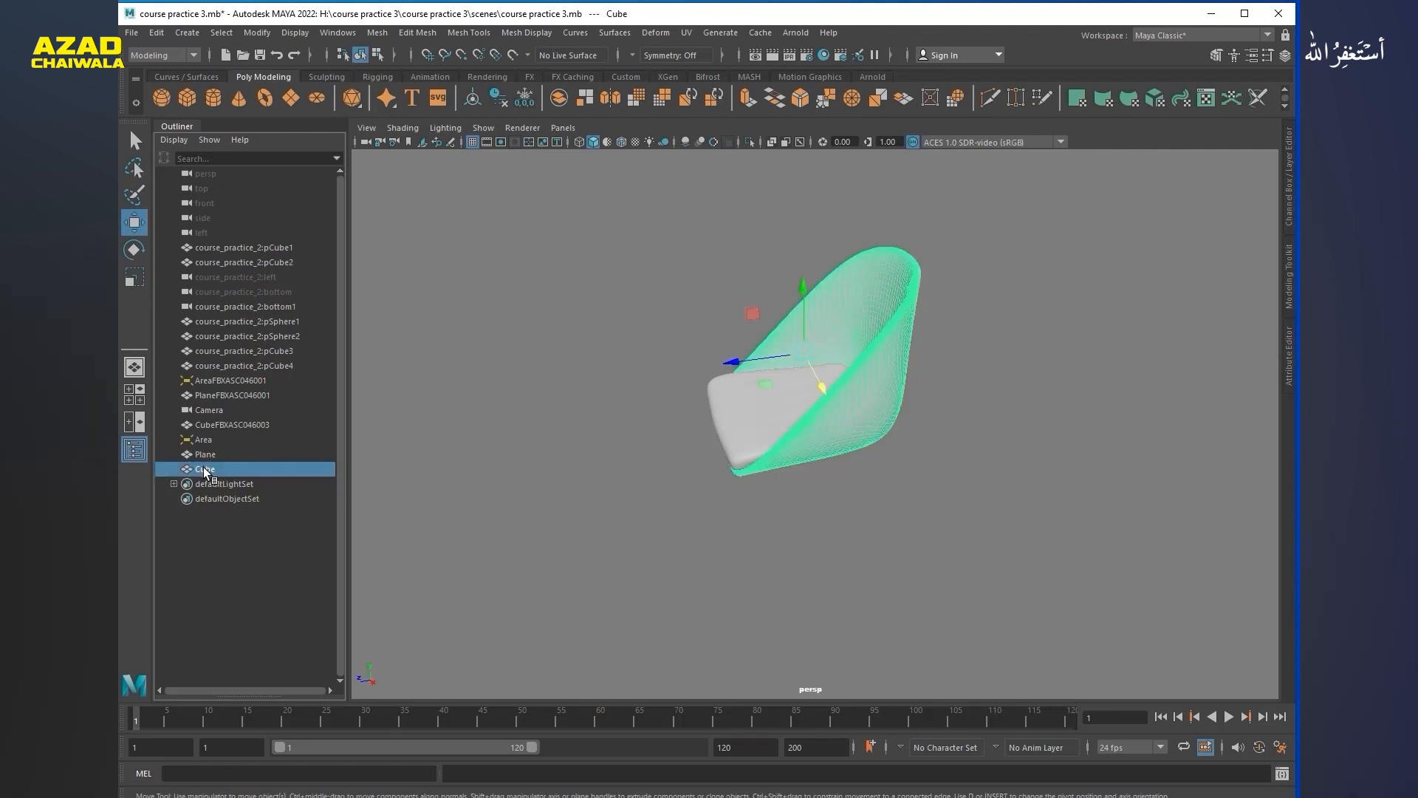
pyautogui.moveTo(202, 466); pyautogui.dragTo(214, 352)
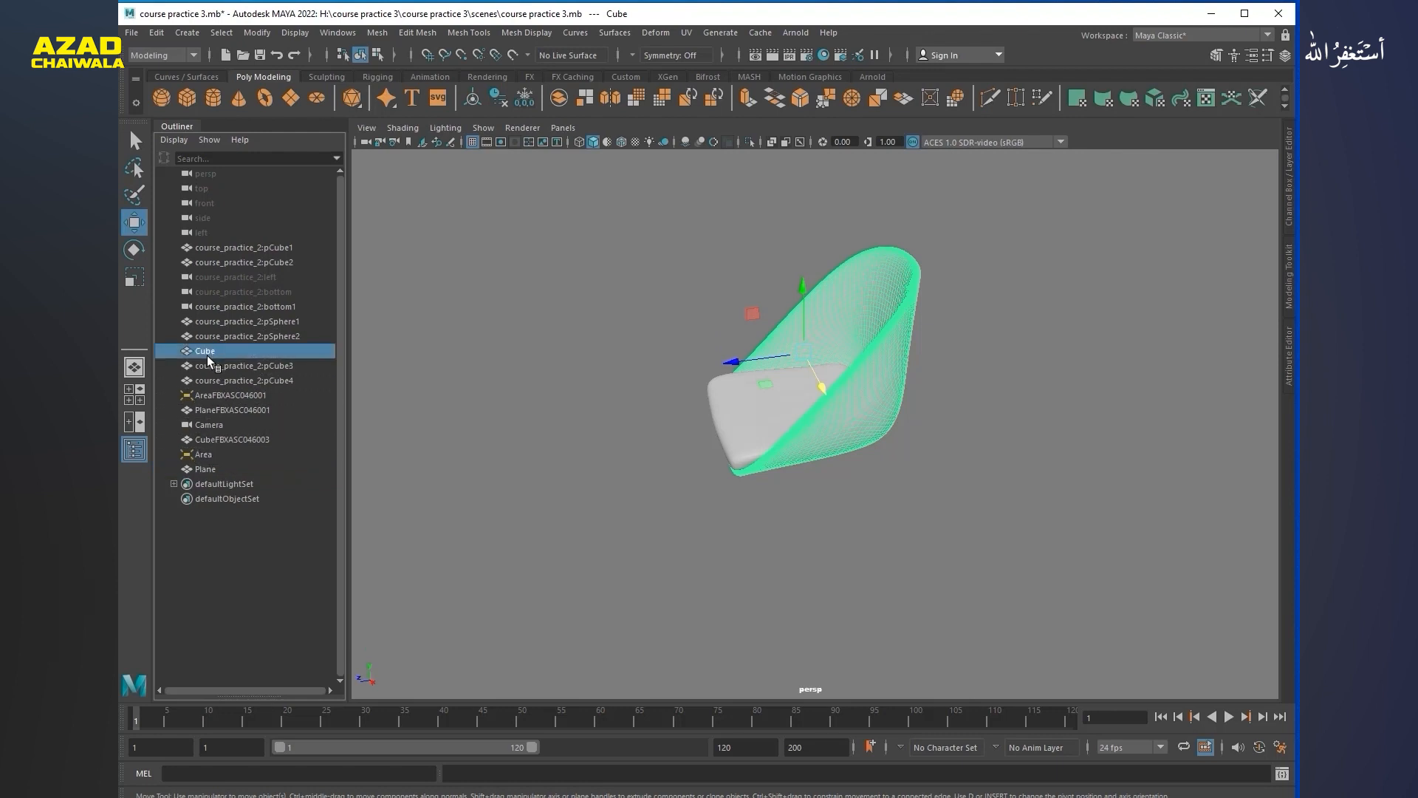
# Step: Parent Cube under course_practice_2:pCube3 in the Outliner and expand the parent to inspect its child
pyautogui.click(211, 365)
pyautogui.click(206, 350)
pyautogui.moveTo(207, 353); pyautogui.dragTo(212, 365)
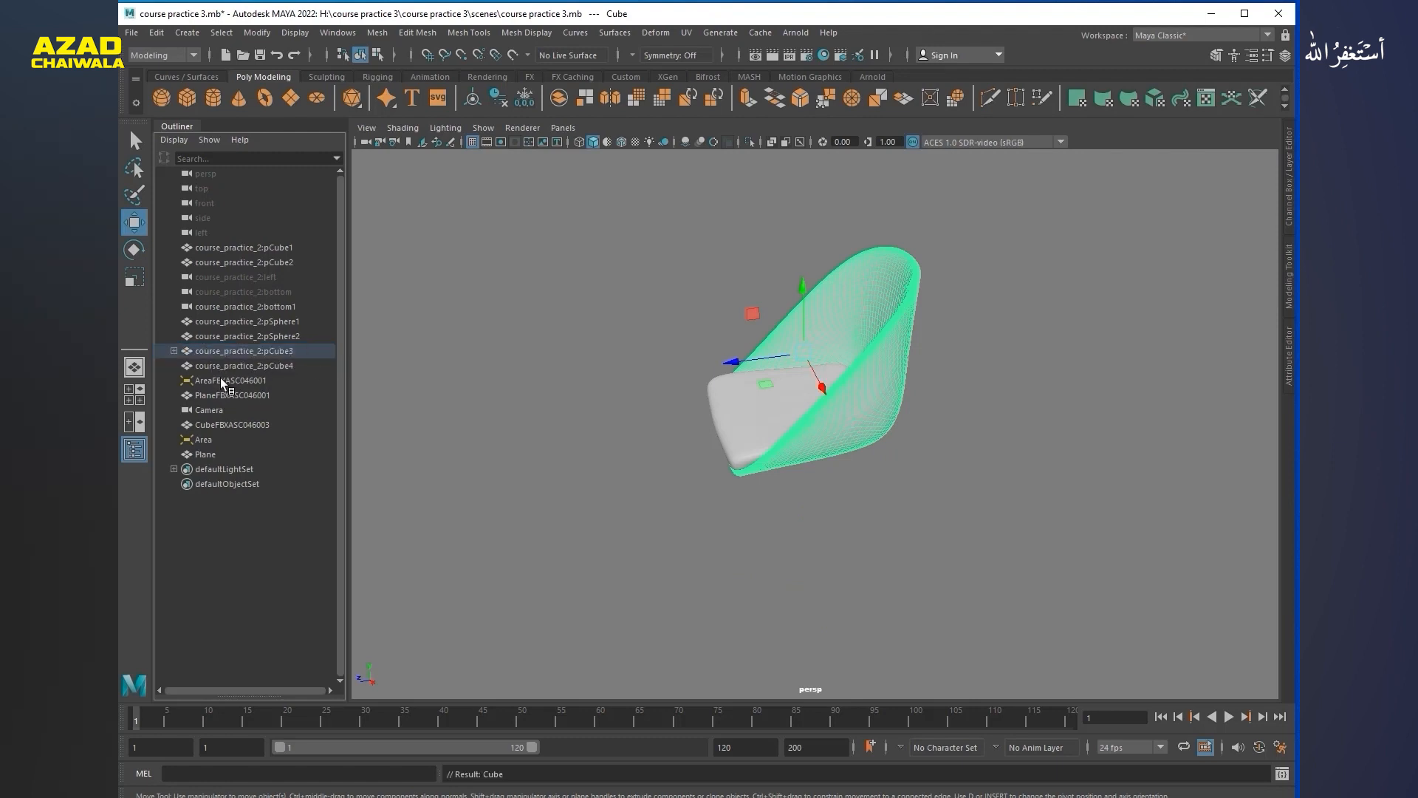
pyautogui.click(204, 351)
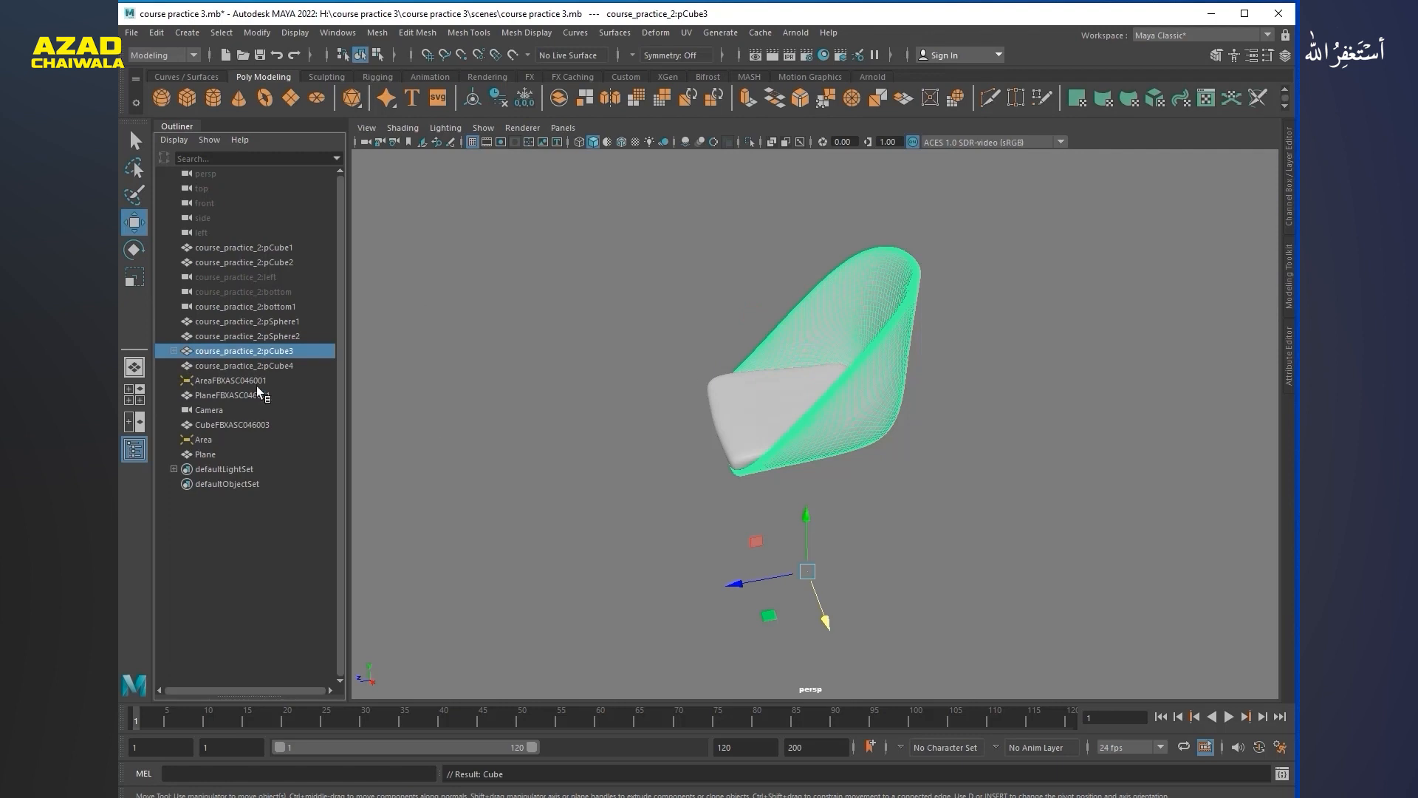
pyautogui.click(172, 350)
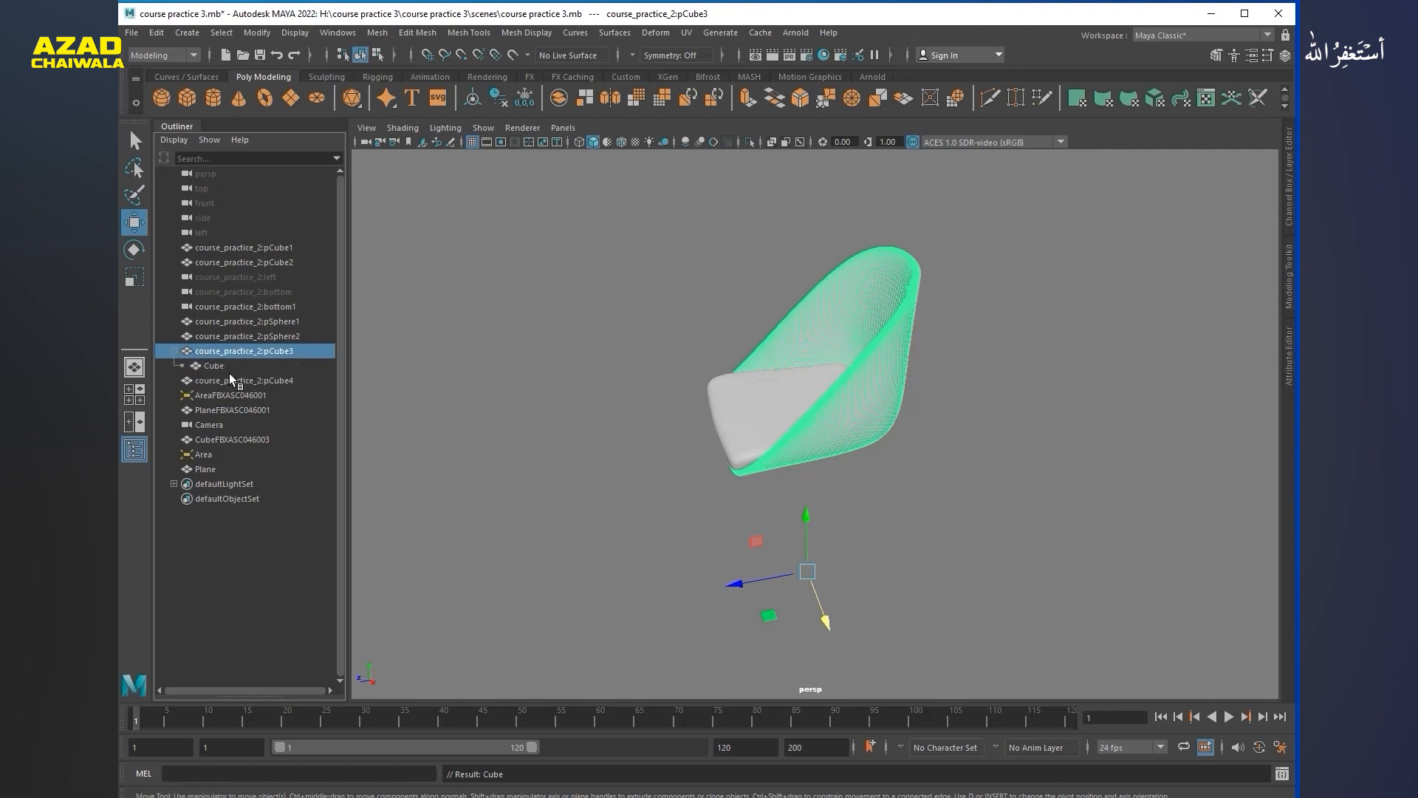
pyautogui.click(215, 368)
pyautogui.click(216, 352)
# Step: Collapse the course_practice_2:pCube3 hierarchy and delete the AreaFBXASC046001 light
pyautogui.click(174, 351)
pyautogui.click(221, 379)
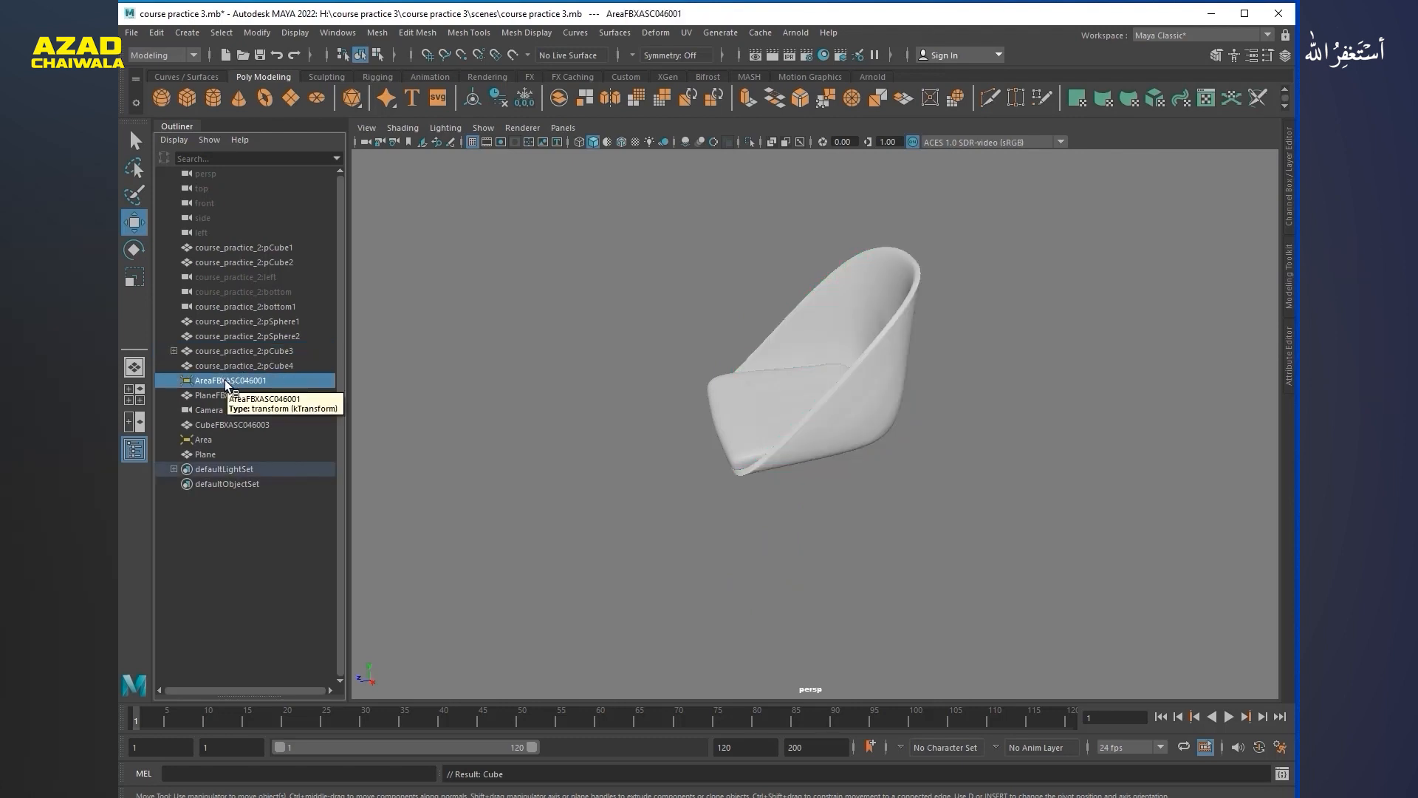
pyautogui.press('Delete')
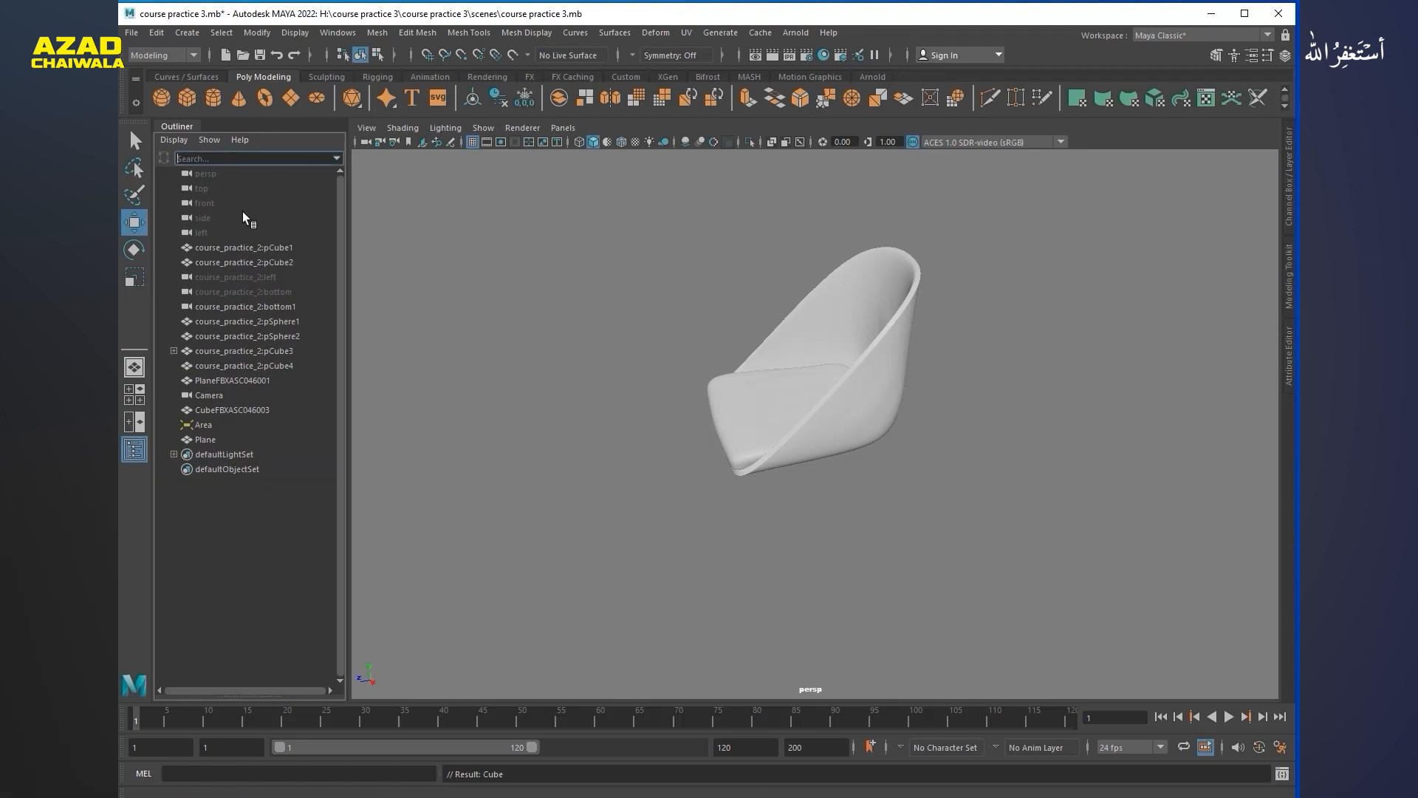
# Step: Select the top camera, the left camera and Camera in the Outliner, and examine where Camera sits around the chair
pyautogui.click(202, 183)
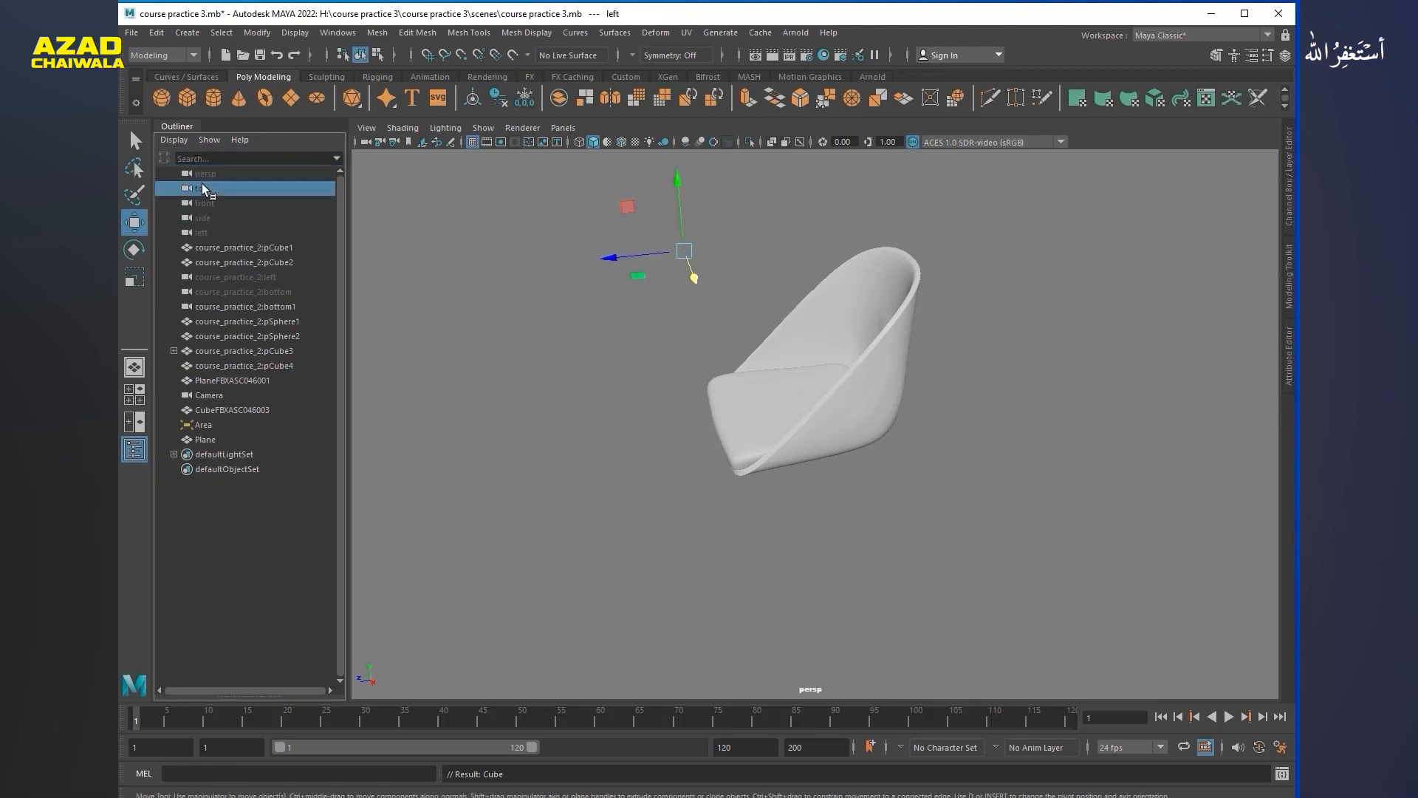
pyautogui.click(202, 230)
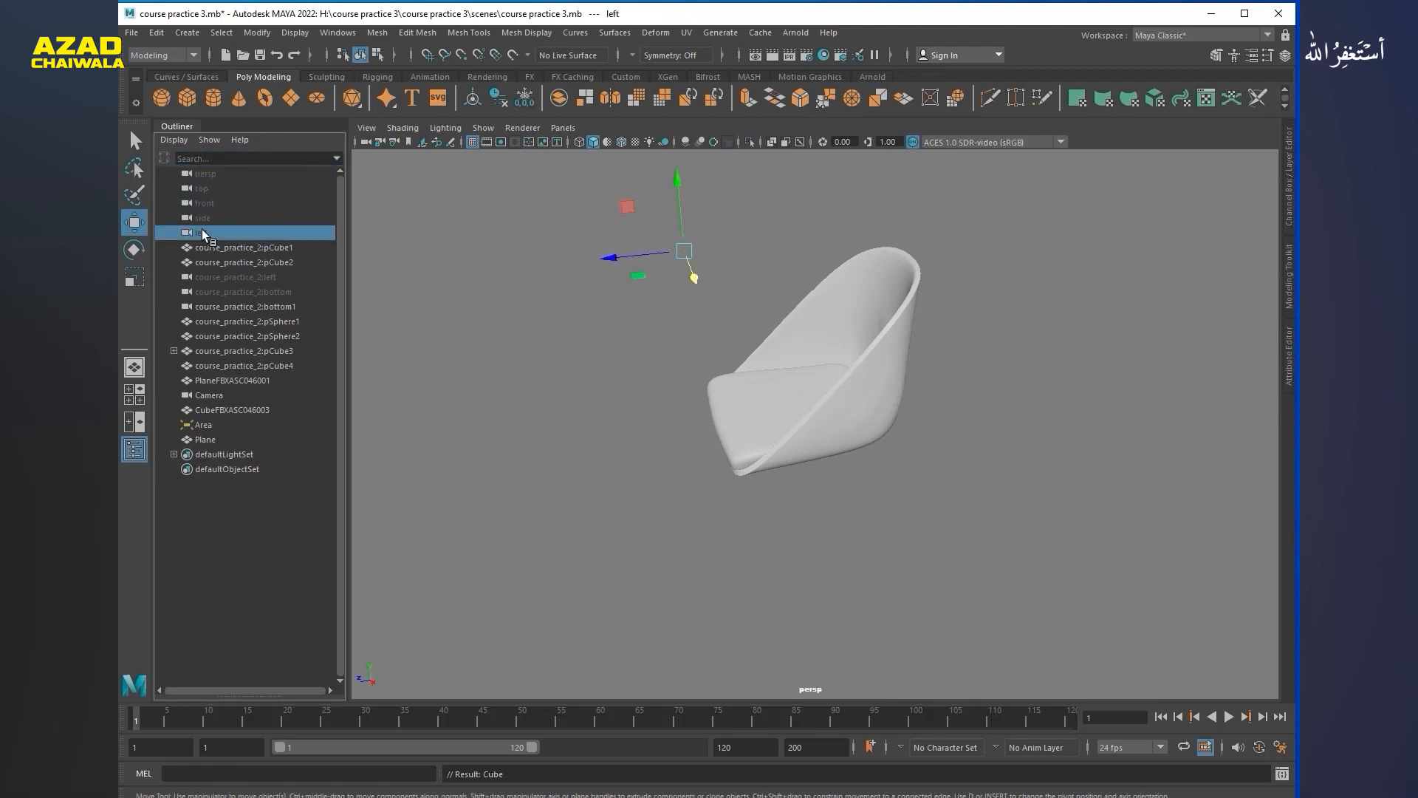
pyautogui.click(220, 395)
pyautogui.scroll(-10, 929, 357)
pyautogui.keyDown('alt'); pyautogui.moveTo(929, 357); pyautogui.dragTo(902, 347); pyautogui.keyUp('alt')
pyautogui.scroll(7, 904, 344)
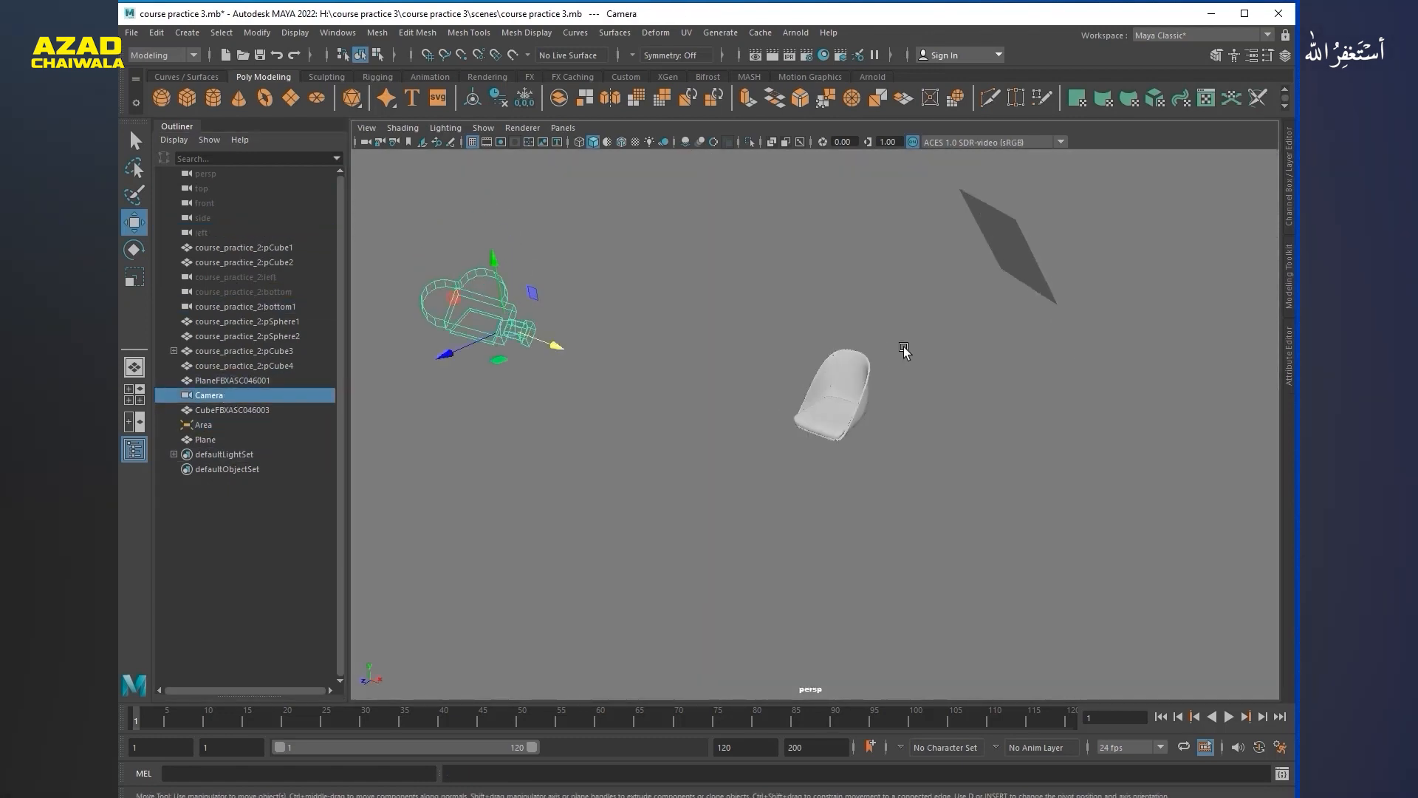
pyautogui.scroll(-7, 905, 341)
pyautogui.scroll(5, 818, 374)
pyautogui.scroll(-3, 818, 374)
# Step: Select the Outliner range from course_practice_2:pCube1 through Plane, exclude PlaneFBXASC046001 and course_practice_2:pSphere2, and clear the selection
pyautogui.click(242, 248)
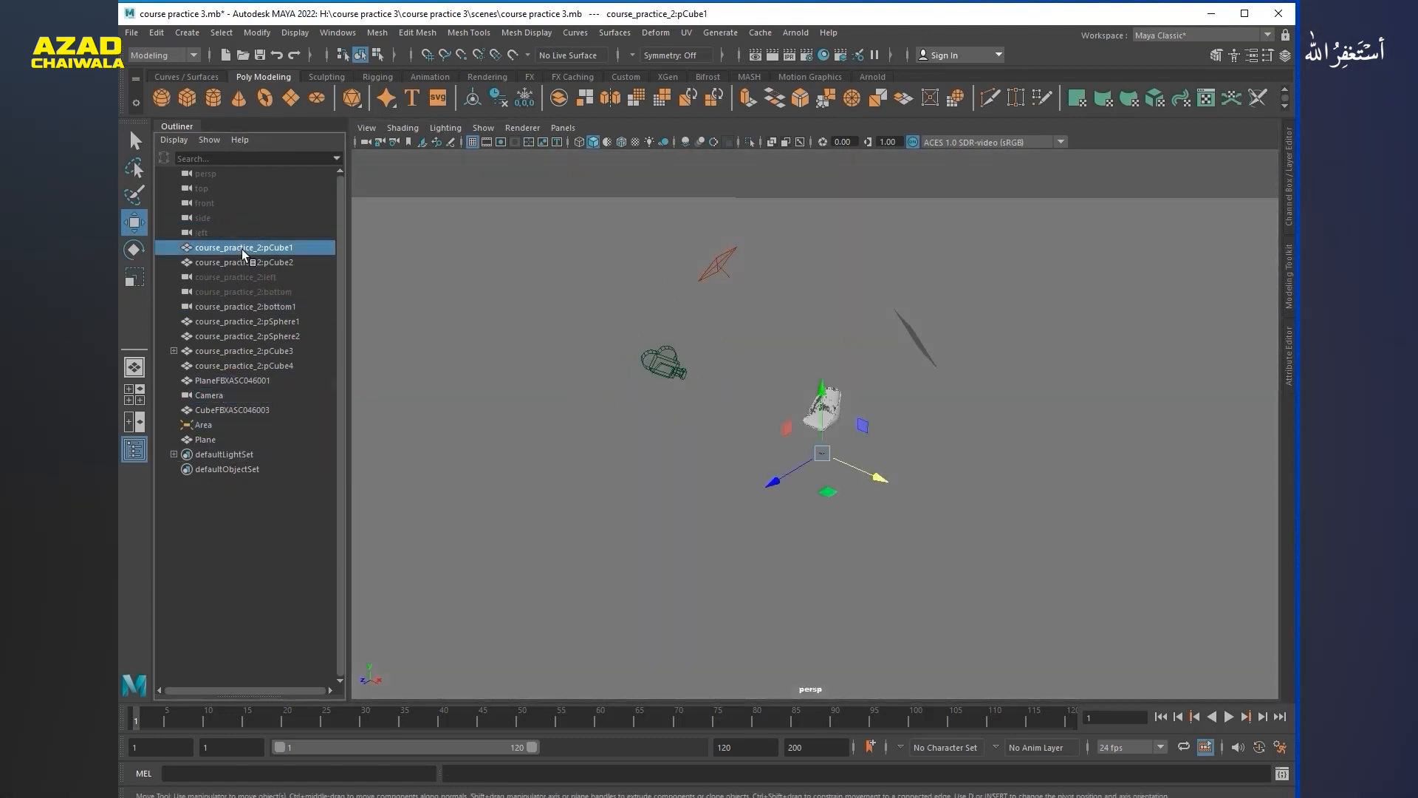
pyautogui.keyDown('shift'); pyautogui.click(220, 440); pyautogui.keyUp('shift')
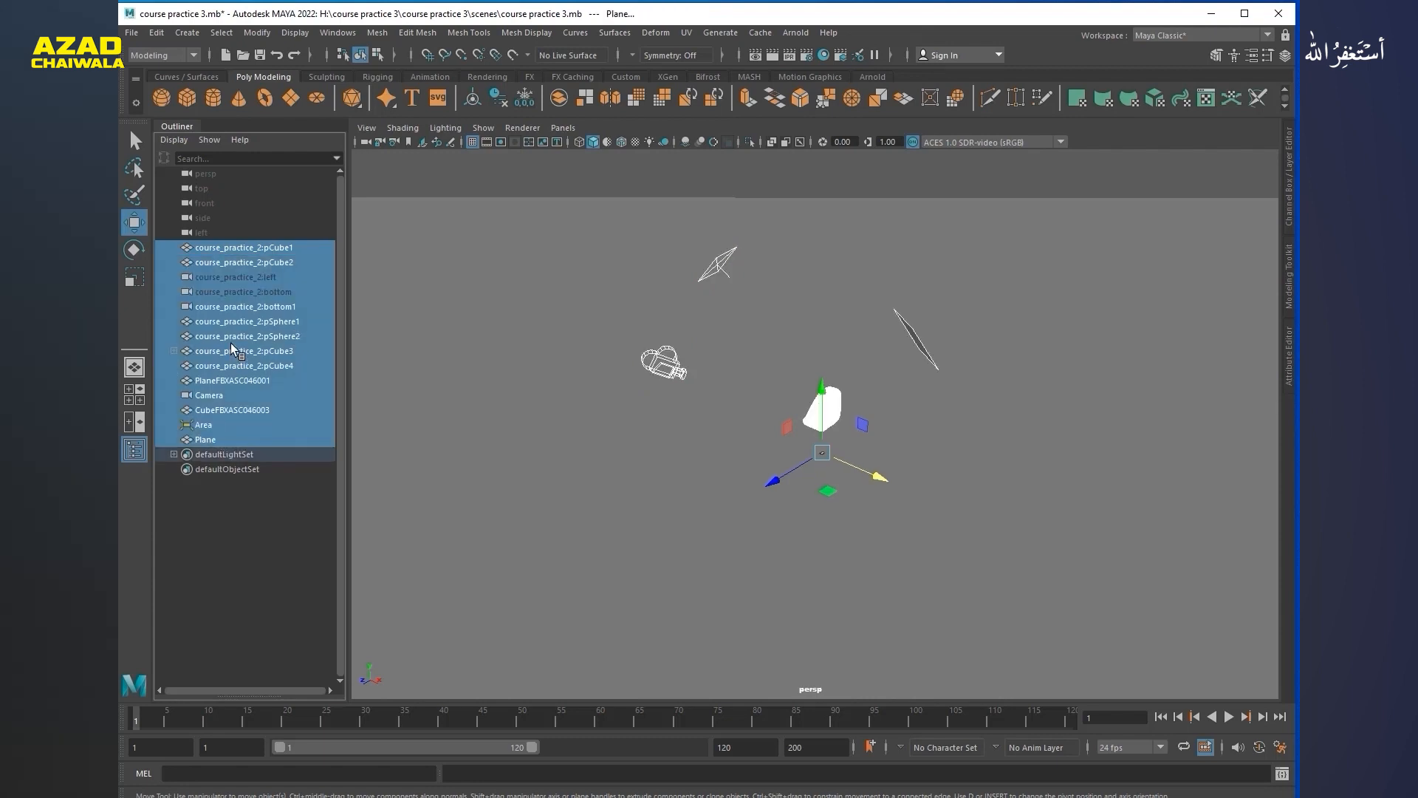
pyautogui.keyDown('ctrl'); pyautogui.click(230, 322); pyautogui.keyUp('ctrl')
pyautogui.keyDown('ctrl'); pyautogui.click(224, 379); pyautogui.keyUp('ctrl')
pyautogui.click(240, 249)
pyautogui.keyDown('shift'); pyautogui.click(230, 438); pyautogui.keyUp('shift')
pyautogui.keyDown('ctrl'); pyautogui.click(238, 381); pyautogui.keyUp('ctrl')
pyautogui.keyDown('ctrl'); pyautogui.click(249, 336); pyautogui.keyUp('ctrl')
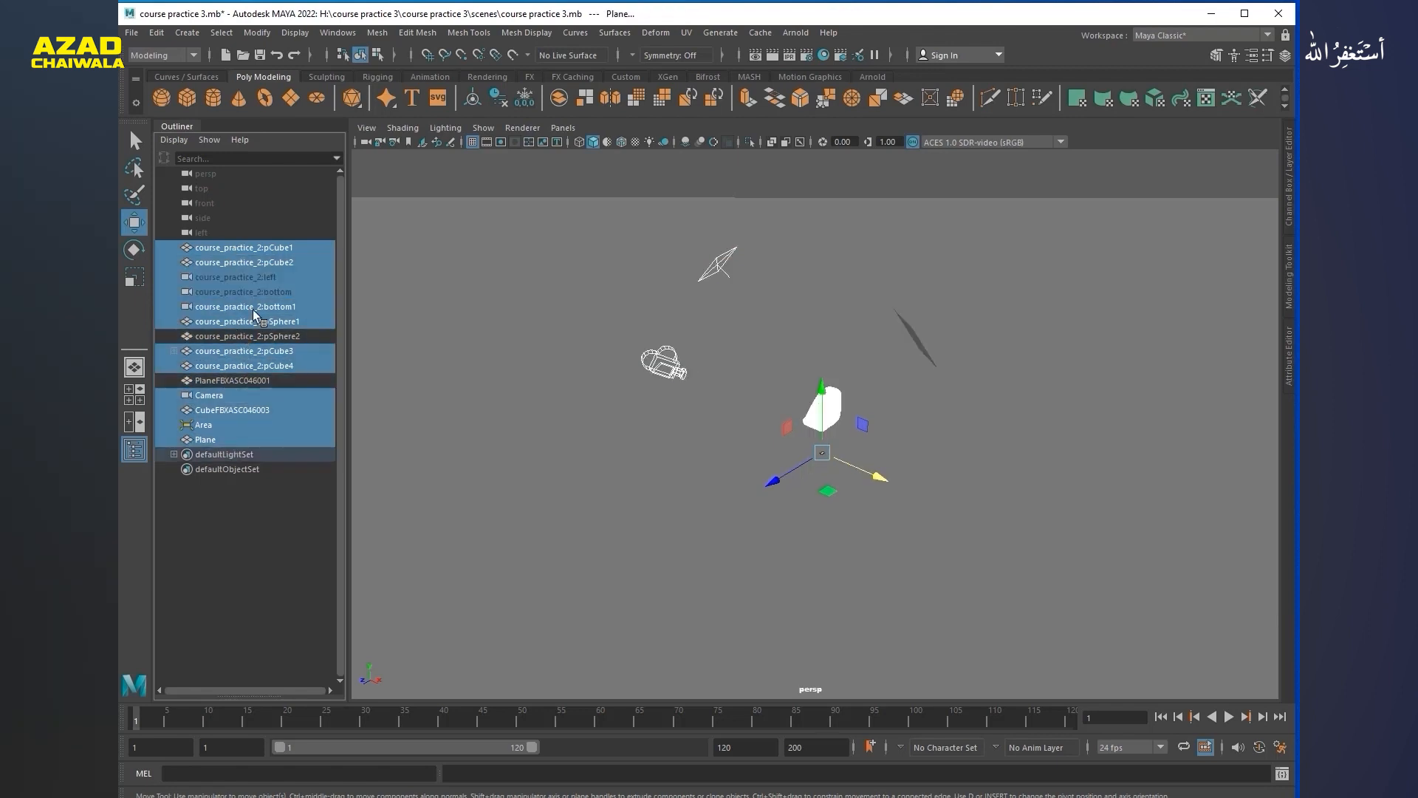
pyautogui.click(257, 501)
# Step: Show the Channel Box and delete all objects from course_practice_2:pCube1 through Plane
pyautogui.hotkey('ctrl', 'a')
pyautogui.hotkey('ctrl', 'a')
pyautogui.click(235, 249)
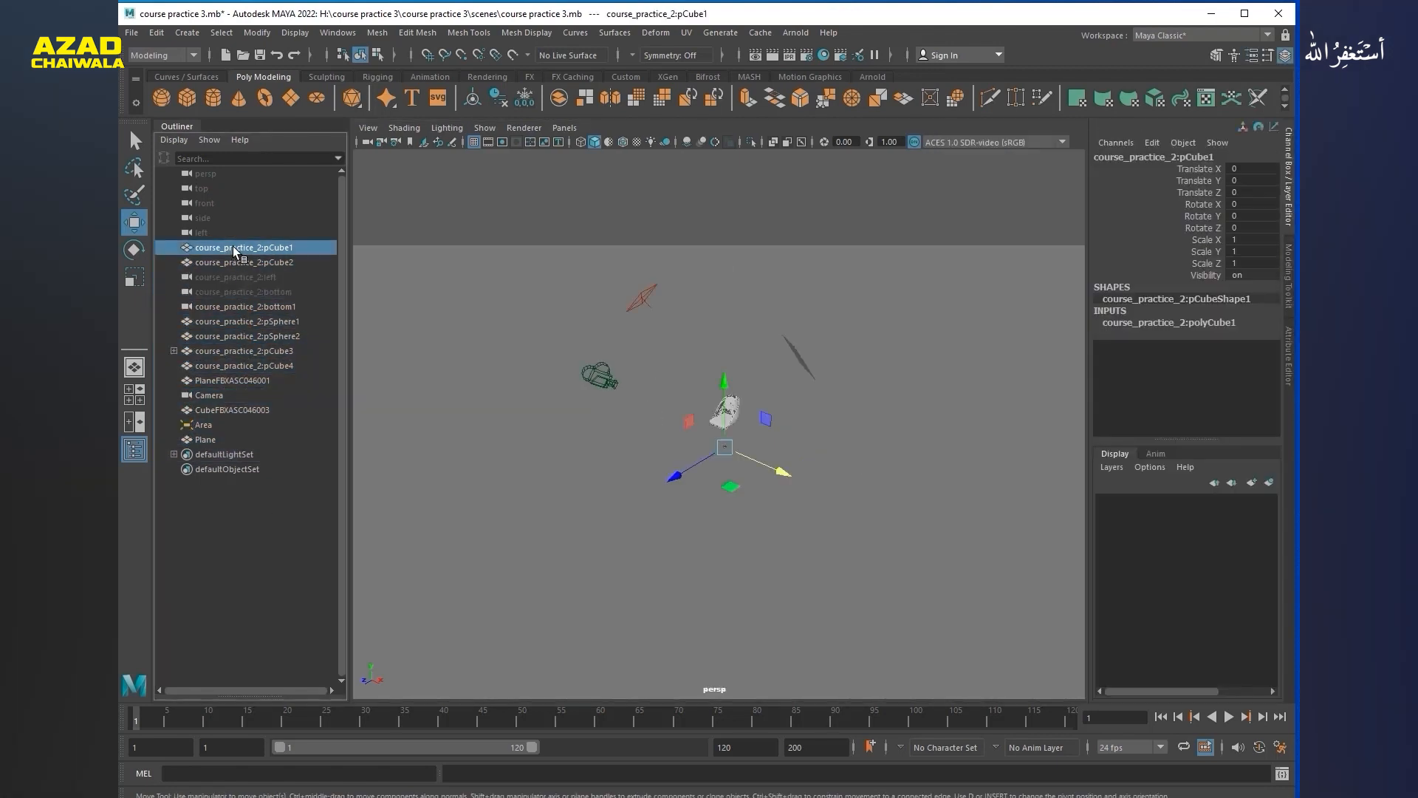
pyautogui.keyDown('shift'); pyautogui.click(223, 439); pyautogui.keyUp('shift')
pyautogui.press('Delete')
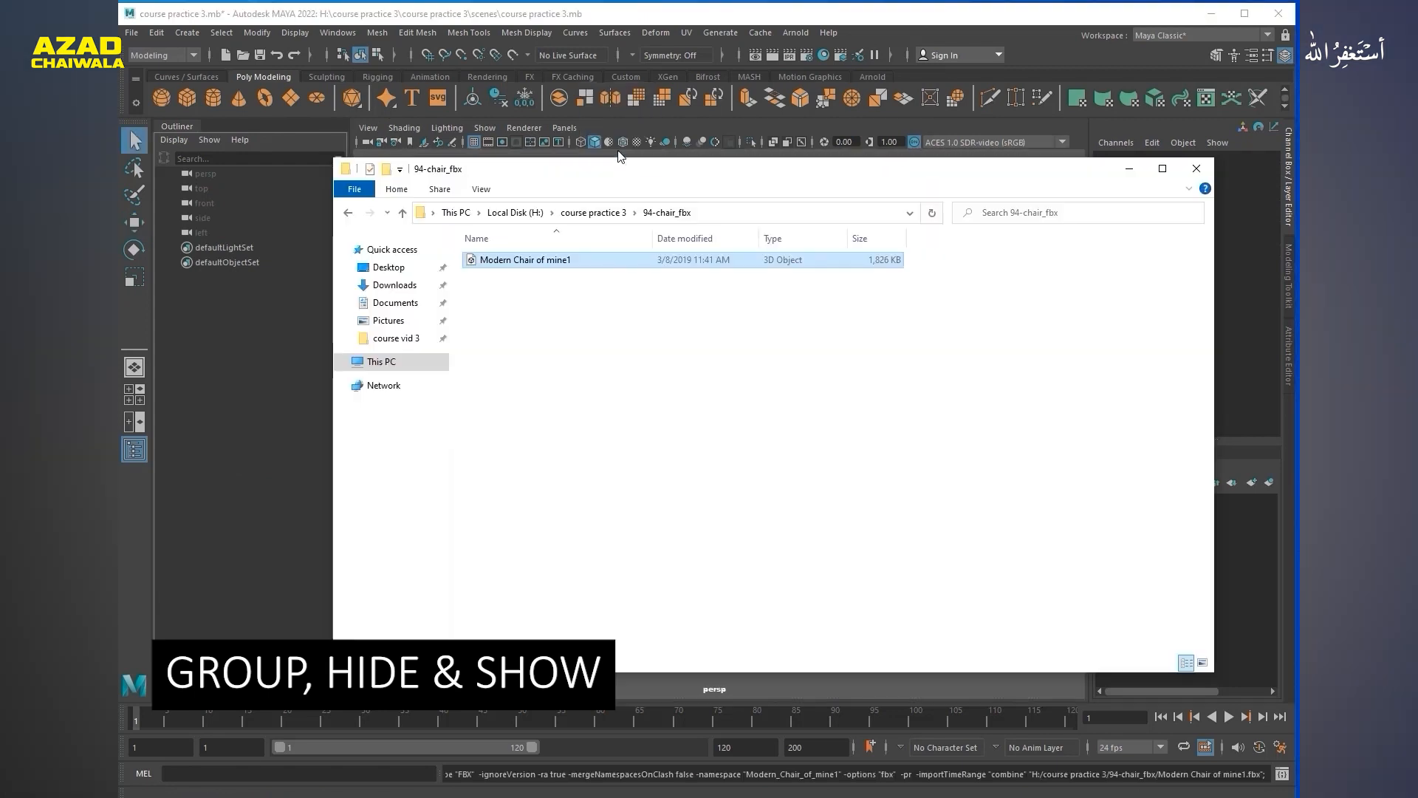
# Step: Switch from File Explorer back to Maya and examine the imported chair with its camera, area lights and plane
pyautogui.click(1124, 169)
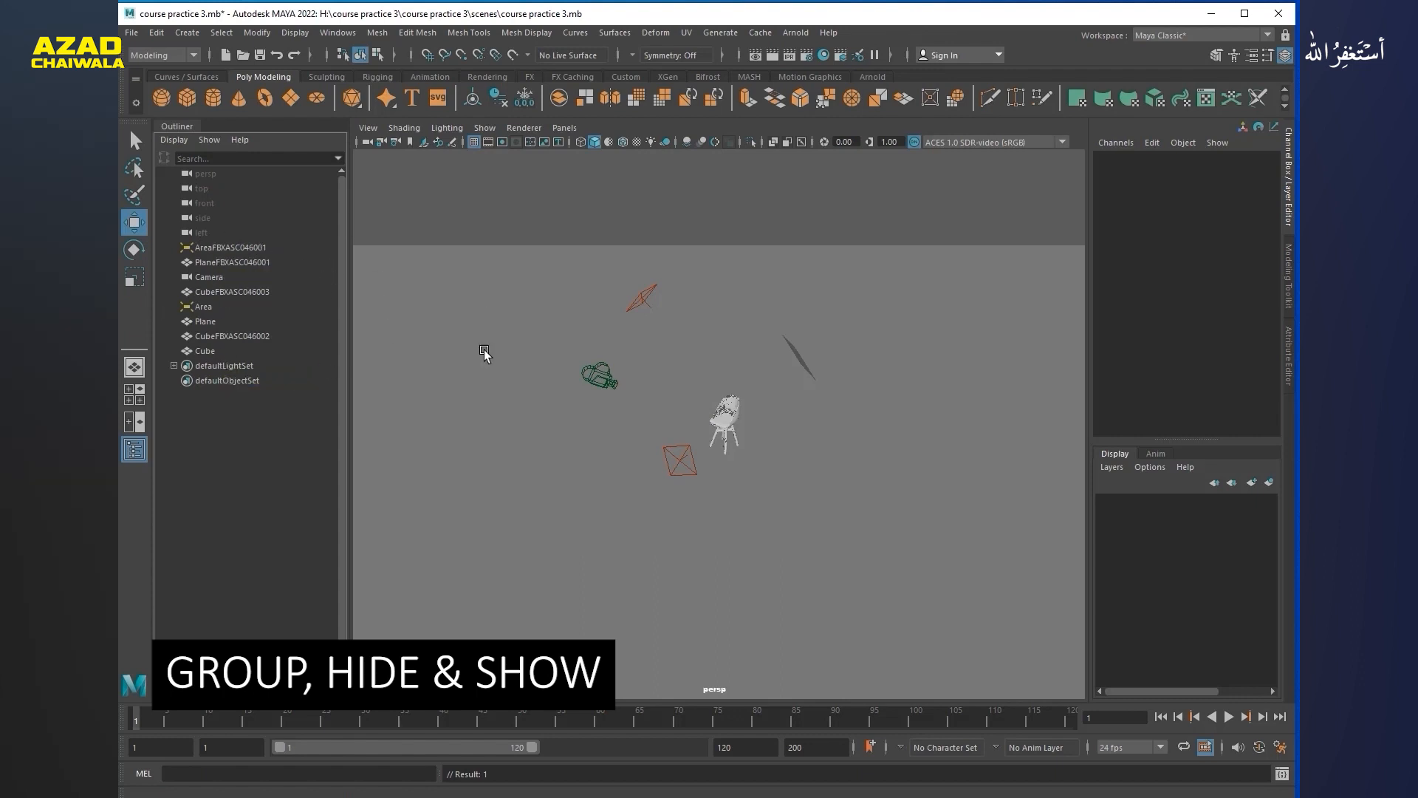
pyautogui.keyDown('alt'); pyautogui.moveTo(654, 518); pyautogui.dragTo(657, 508); pyautogui.keyUp('alt')
pyautogui.keyDown('alt'); pyautogui.moveTo(591, 504); pyautogui.dragTo(582, 444, button='right'); pyautogui.keyUp('alt')
pyautogui.keyDown('alt'); pyautogui.moveTo(582, 444); pyautogui.dragTo(576, 468); pyautogui.keyUp('alt')
pyautogui.keyDown('alt'); pyautogui.moveTo(577, 467); pyautogui.dragTo(484, 427, button='right'); pyautogui.keyUp('alt')
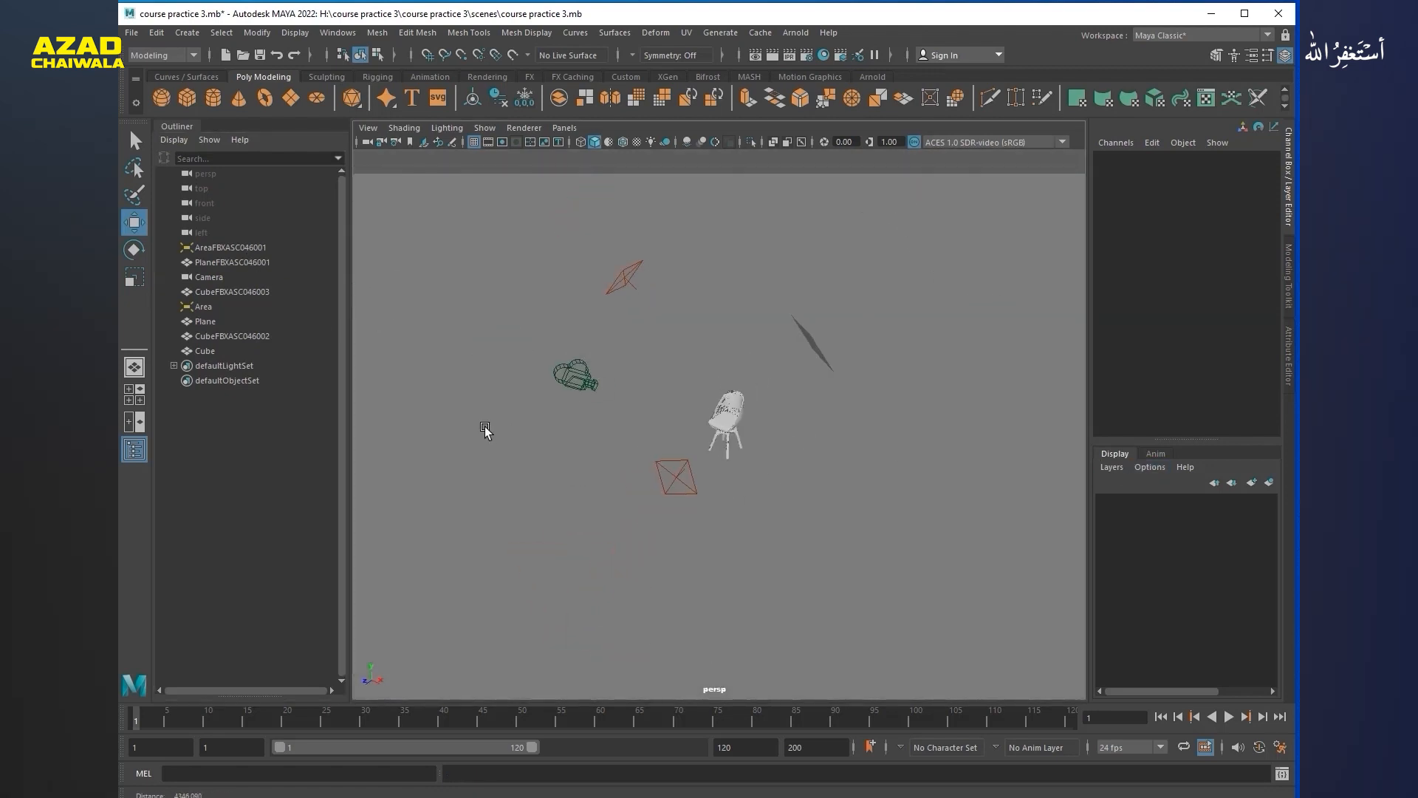
pyautogui.keyDown('alt'); pyautogui.moveTo(484, 427); pyautogui.dragTo(491, 436); pyautogui.keyUp('alt')
pyautogui.keyDown('alt'); pyautogui.moveTo(491, 436); pyautogui.dragTo(985, 443, button='right'); pyautogui.keyUp('alt')
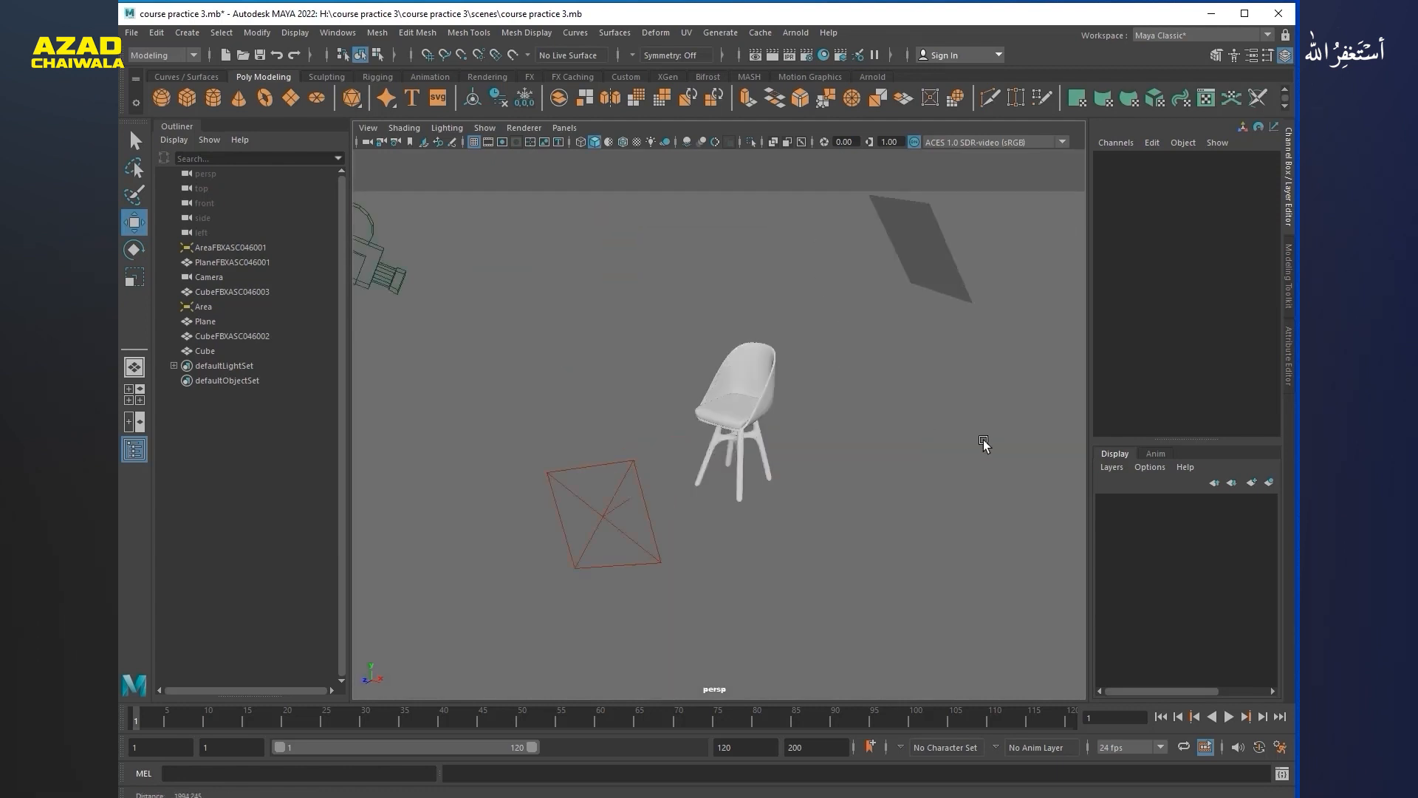
pyautogui.keyDown('alt'); pyautogui.moveTo(984, 443); pyautogui.dragTo(529, 435); pyautogui.keyUp('alt')
pyautogui.keyDown('alt'); pyautogui.moveTo(529, 436); pyautogui.dragTo(532, 405, button='right'); pyautogui.keyUp('alt')
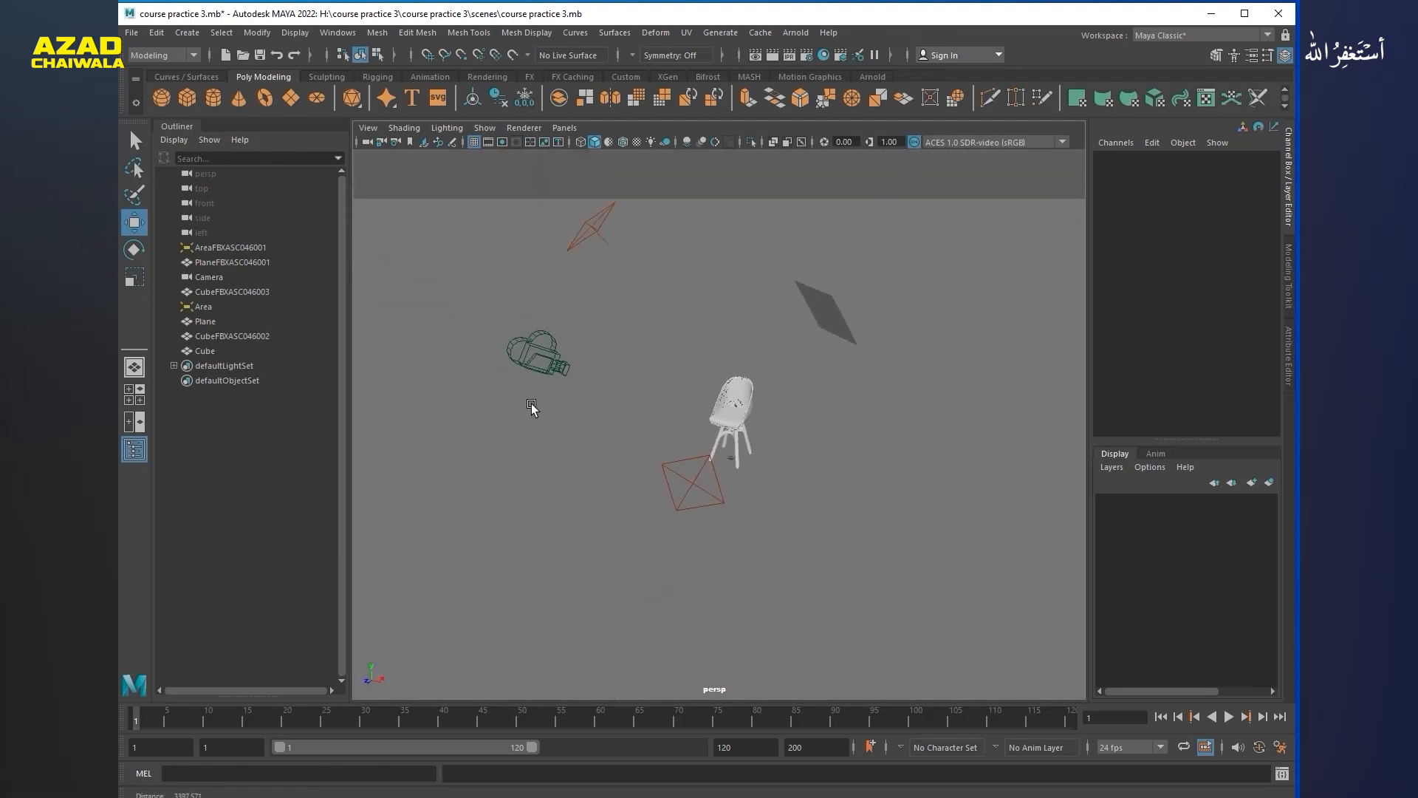
# Step: Group all imported objects from AreaFBXASC046001 through Cube and rename the group asas
pyautogui.moveTo(205, 249); pyautogui.dragTo(214, 351)
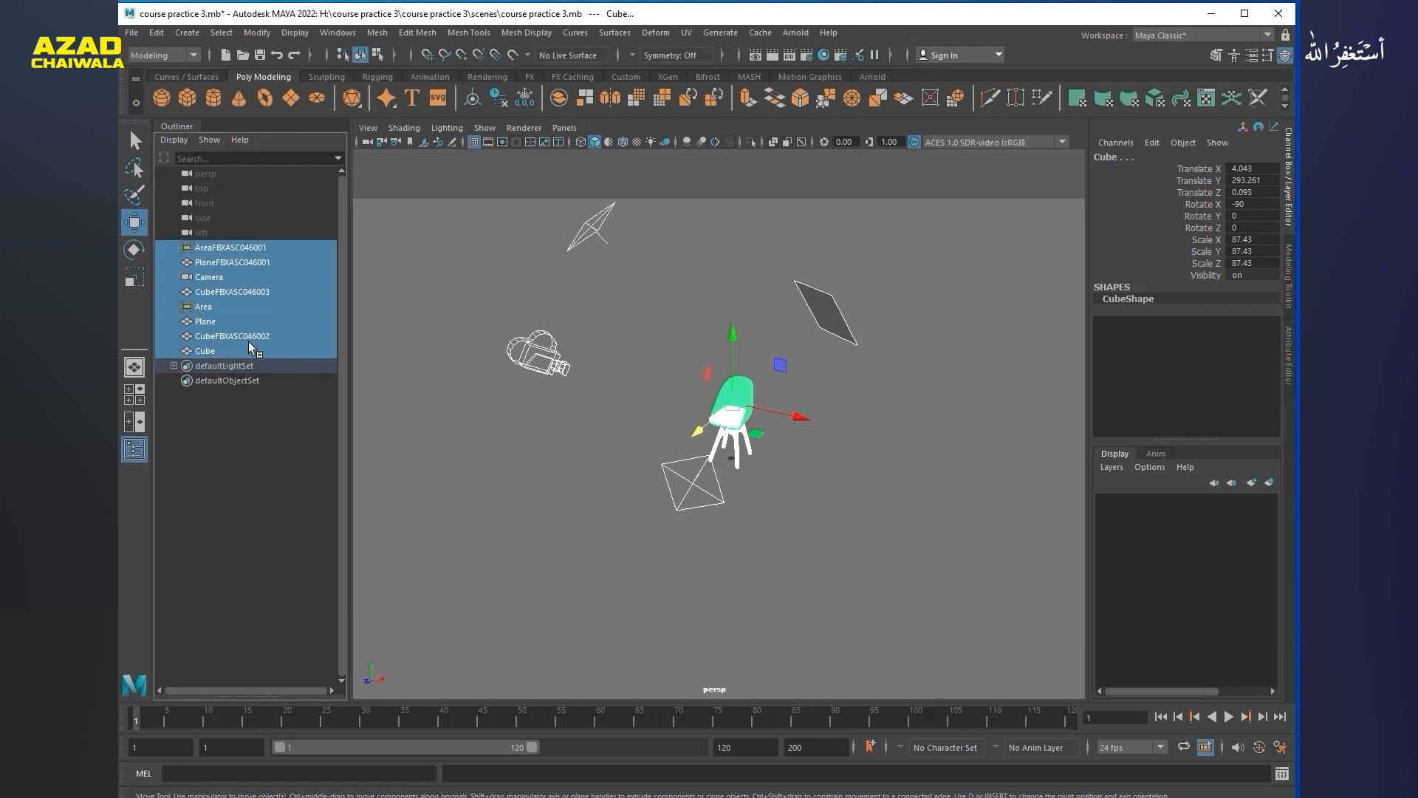
pyautogui.hotkey('ctrl', 'g')
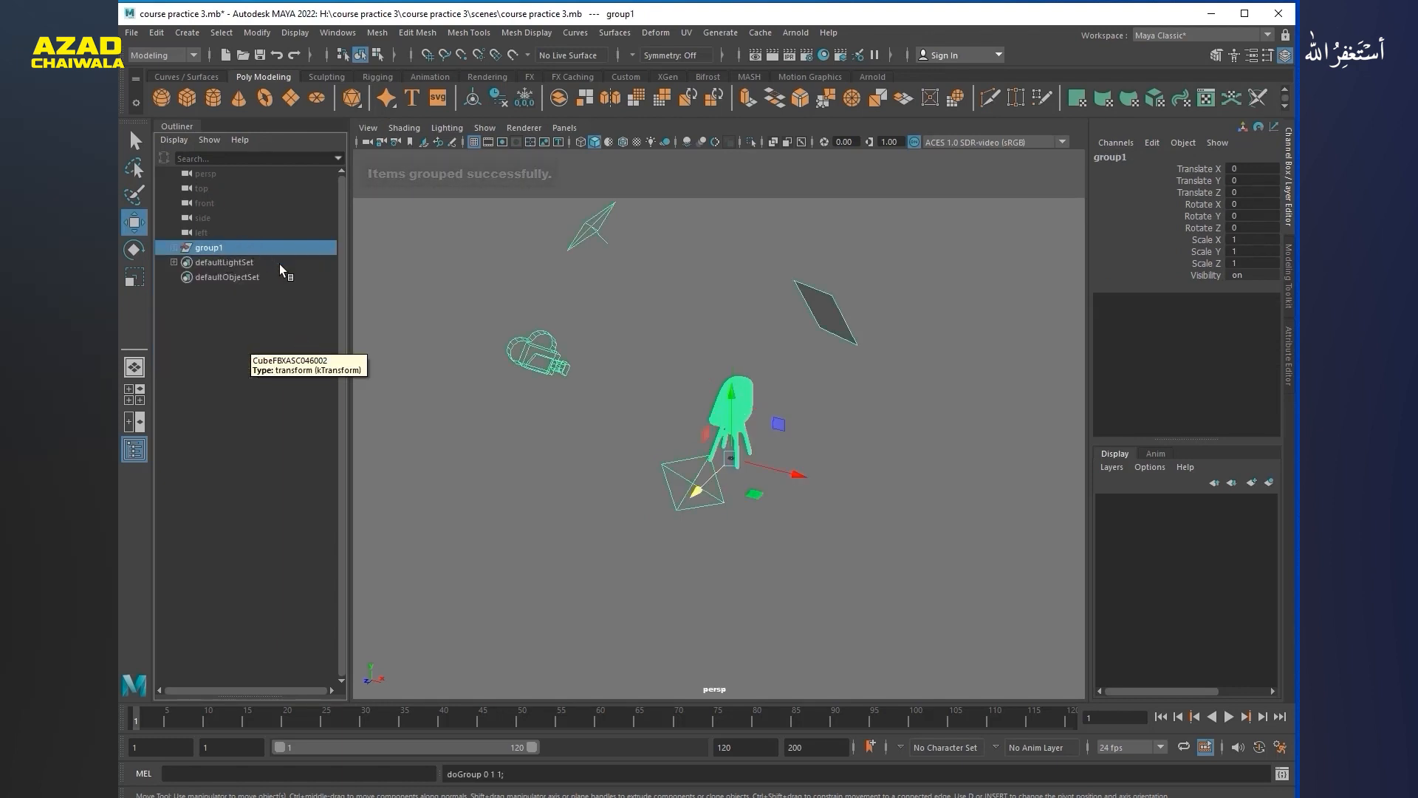
pyautogui.doubleClick(219, 248)
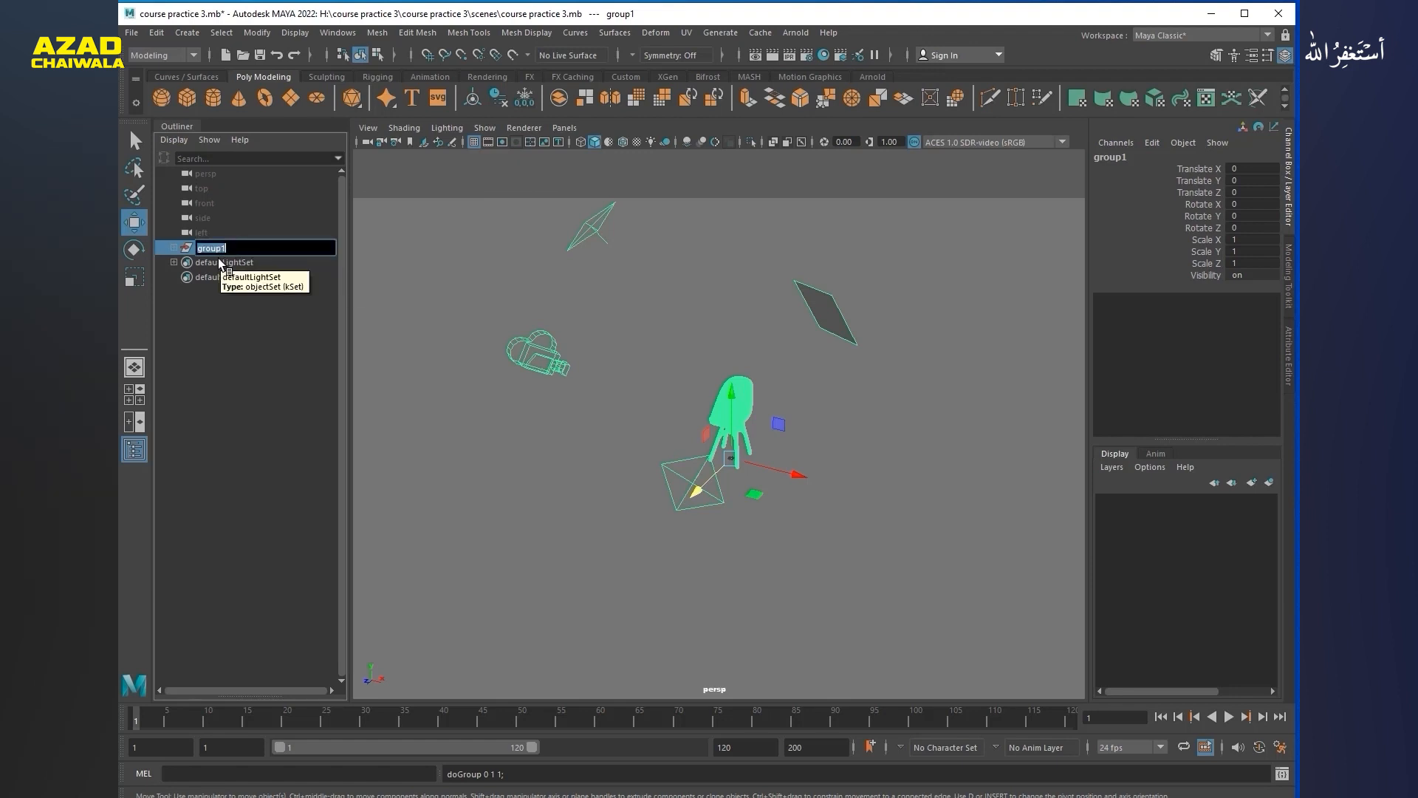
pyautogui.press('BackSpace')
pyautogui.press('Return')
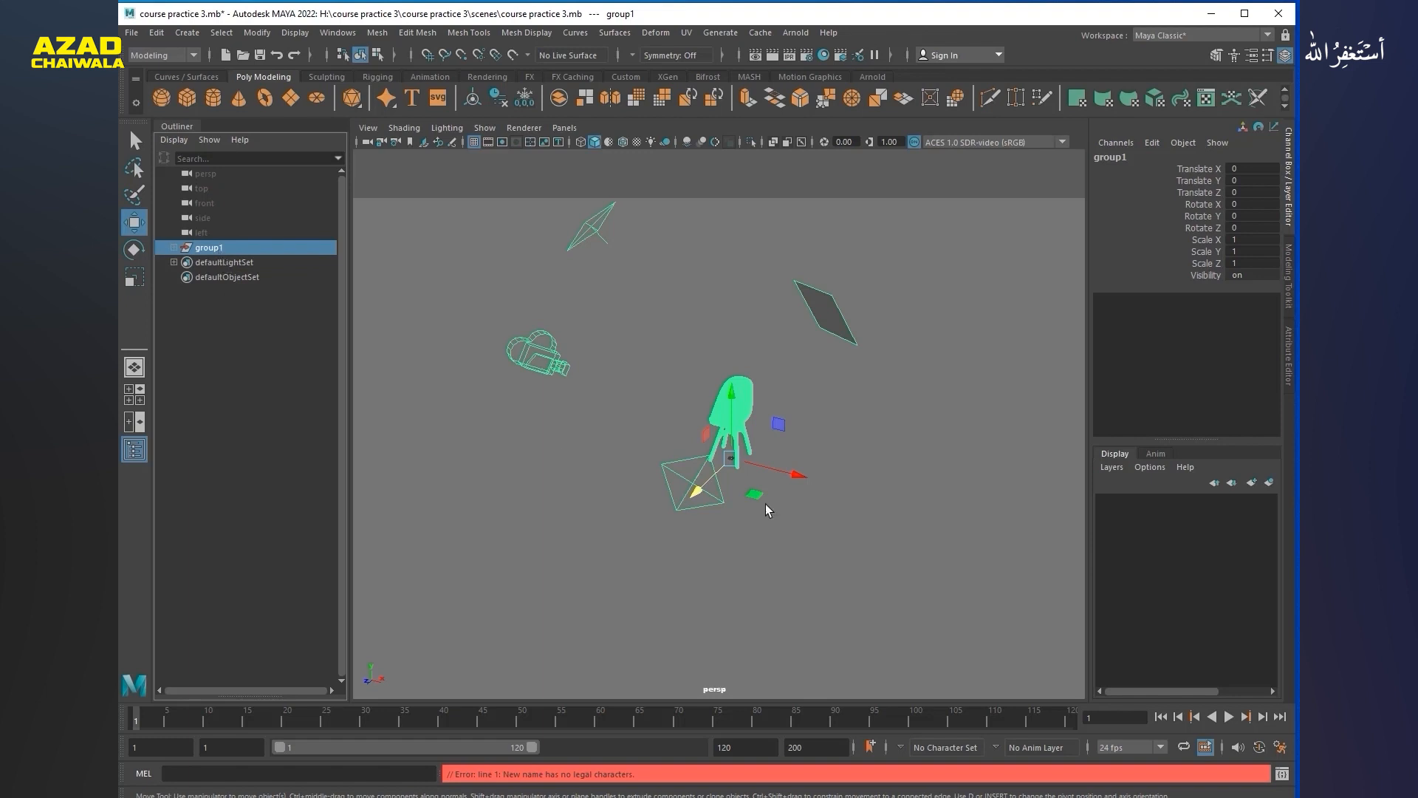
pyautogui.doubleClick(196, 251)
pyautogui.write('asas')
pyautogui.press('Return')
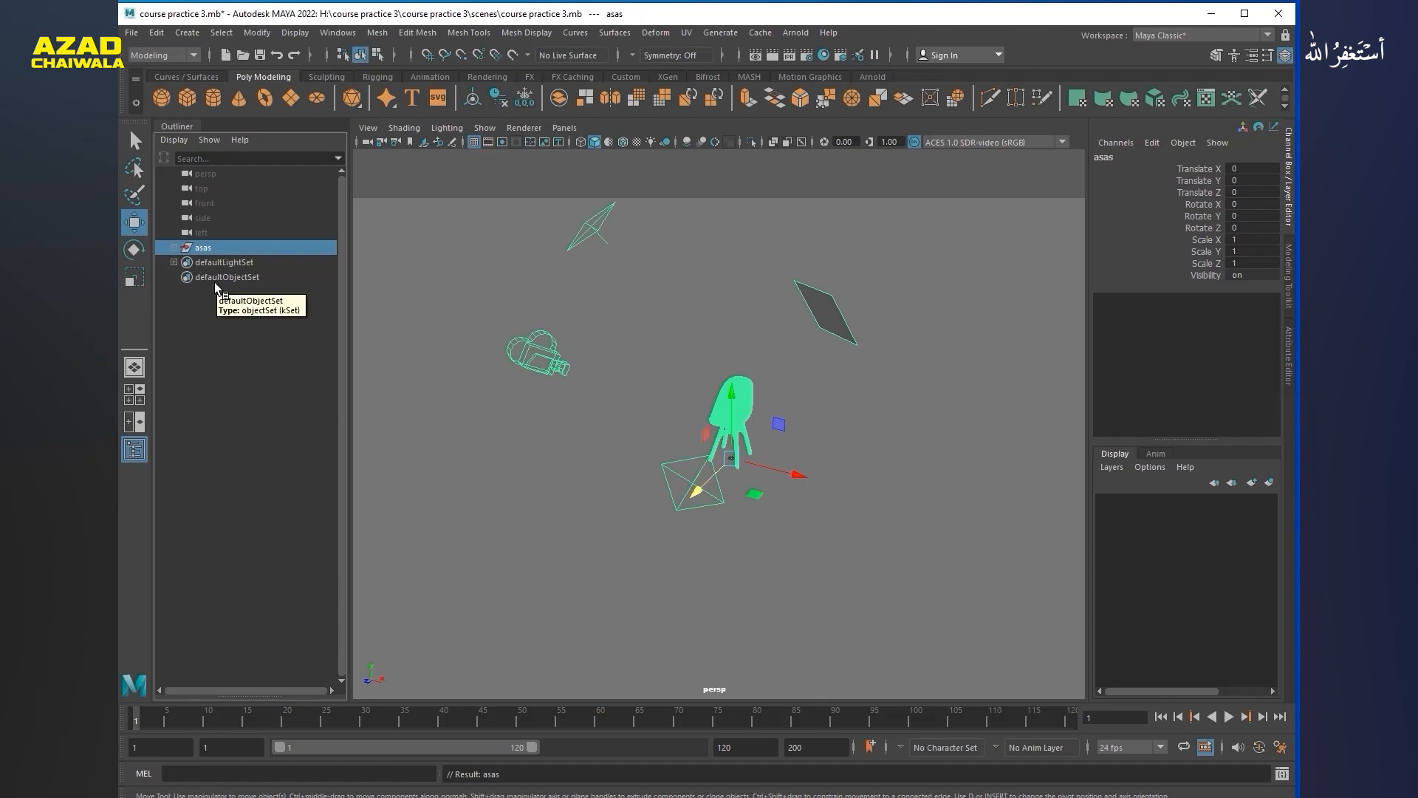
# Step: Hide the asas group and inspect the emptied scene around the grid
pyautogui.hotkey('ctrl', 'h')
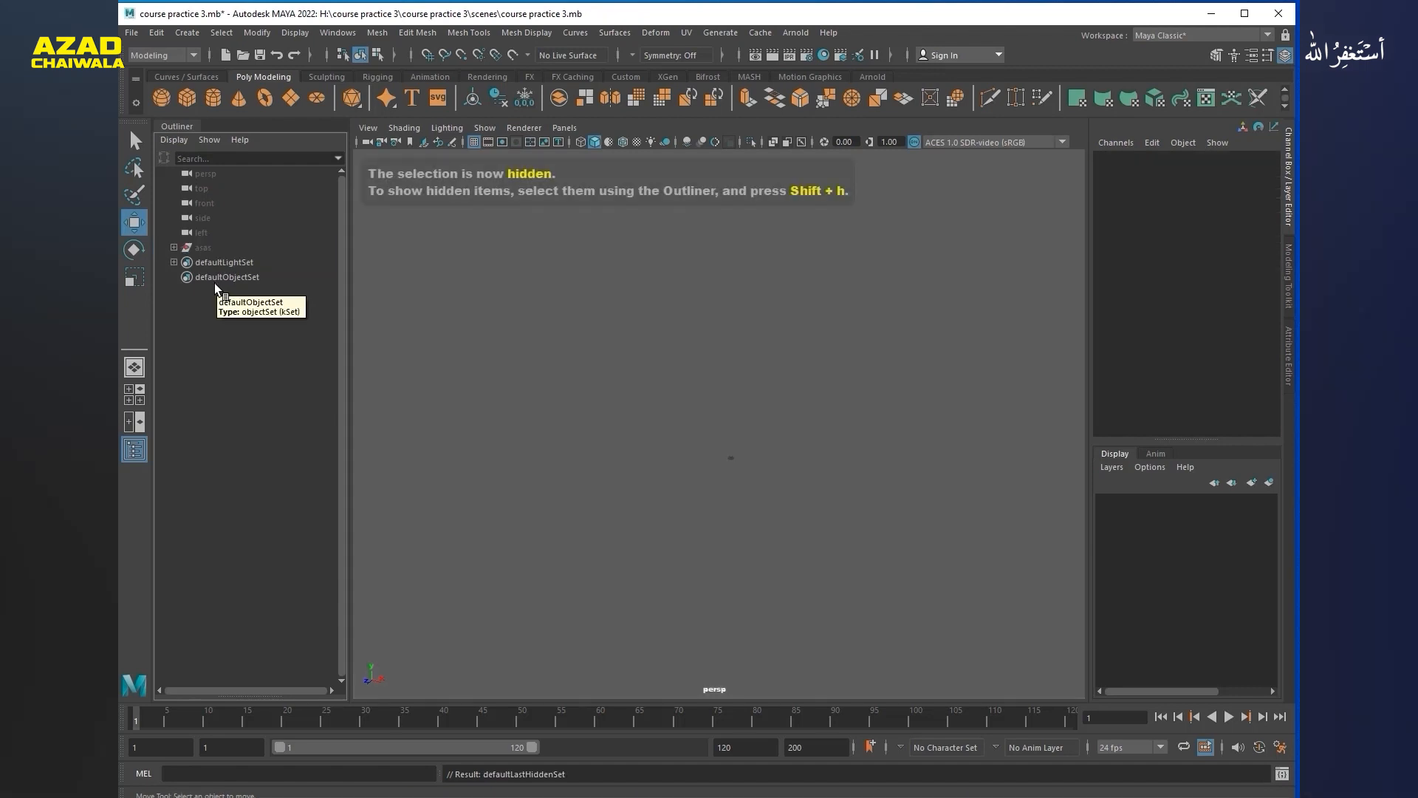
pyautogui.scroll(7, 765, 522)
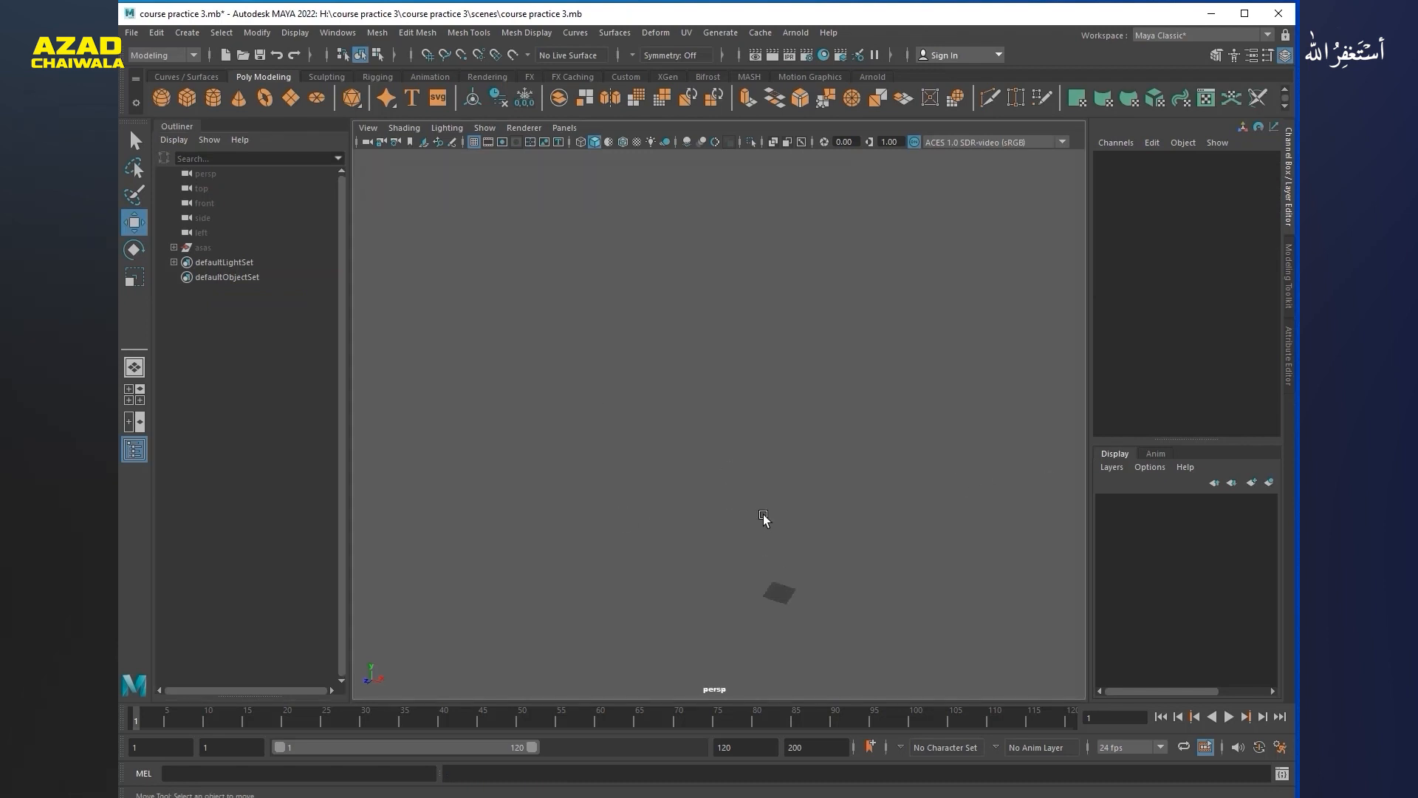
pyautogui.scroll(6, 764, 520)
pyautogui.keyDown('alt'); pyautogui.moveTo(769, 525); pyautogui.dragTo(517, 430); pyautogui.keyUp('alt')
# Step: Select the hidden asas group and expand it to examine the objects it contains
pyautogui.click(207, 249)
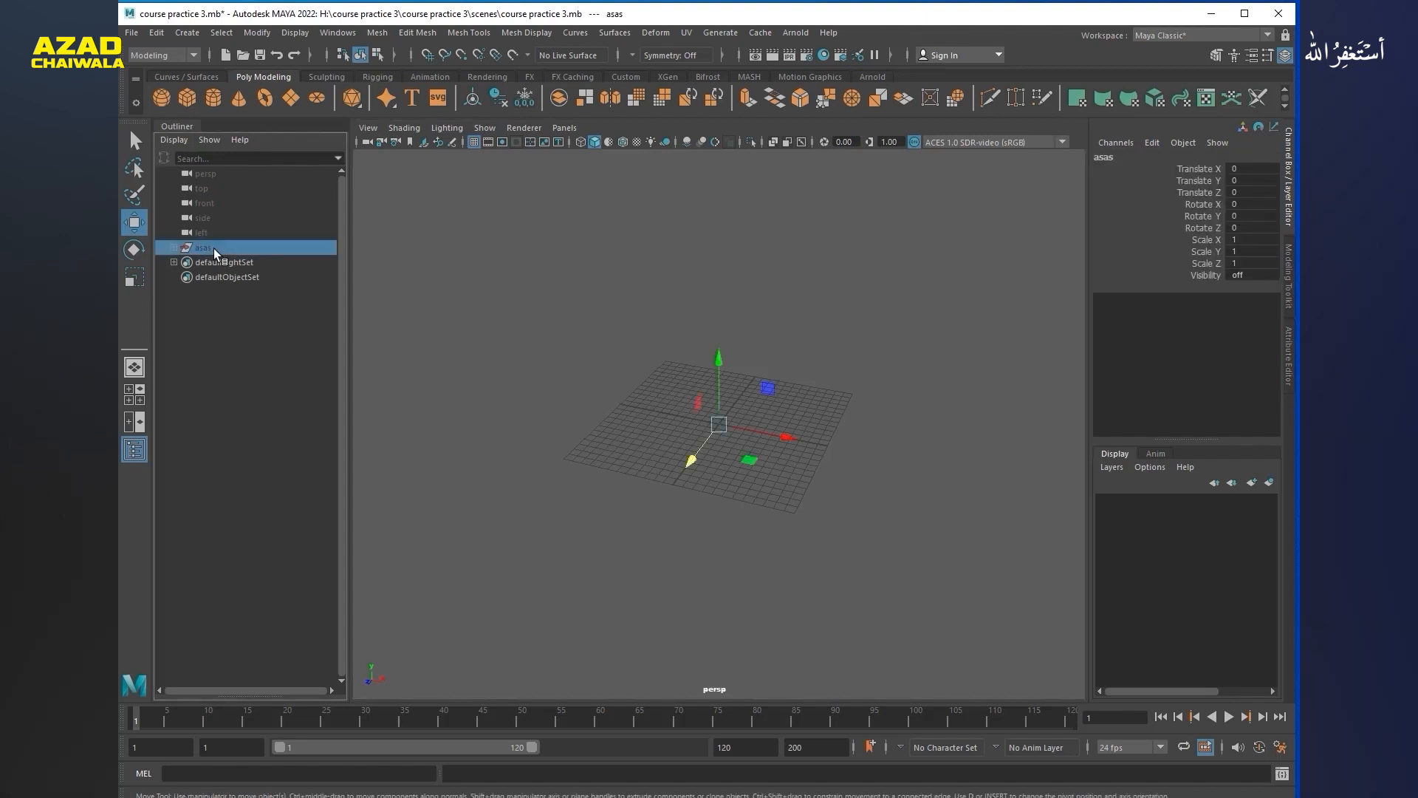
pyautogui.click(596, 339)
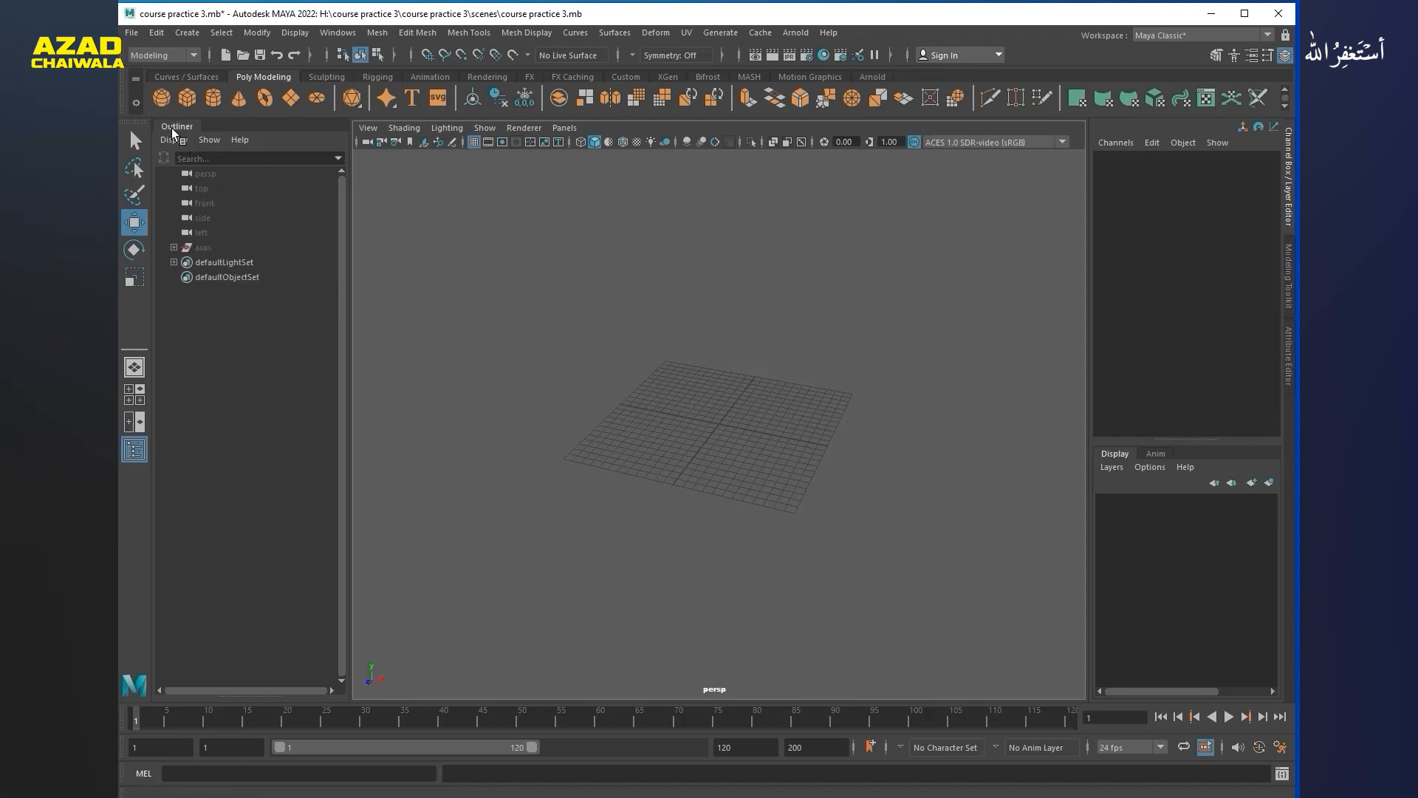
pyautogui.click(213, 248)
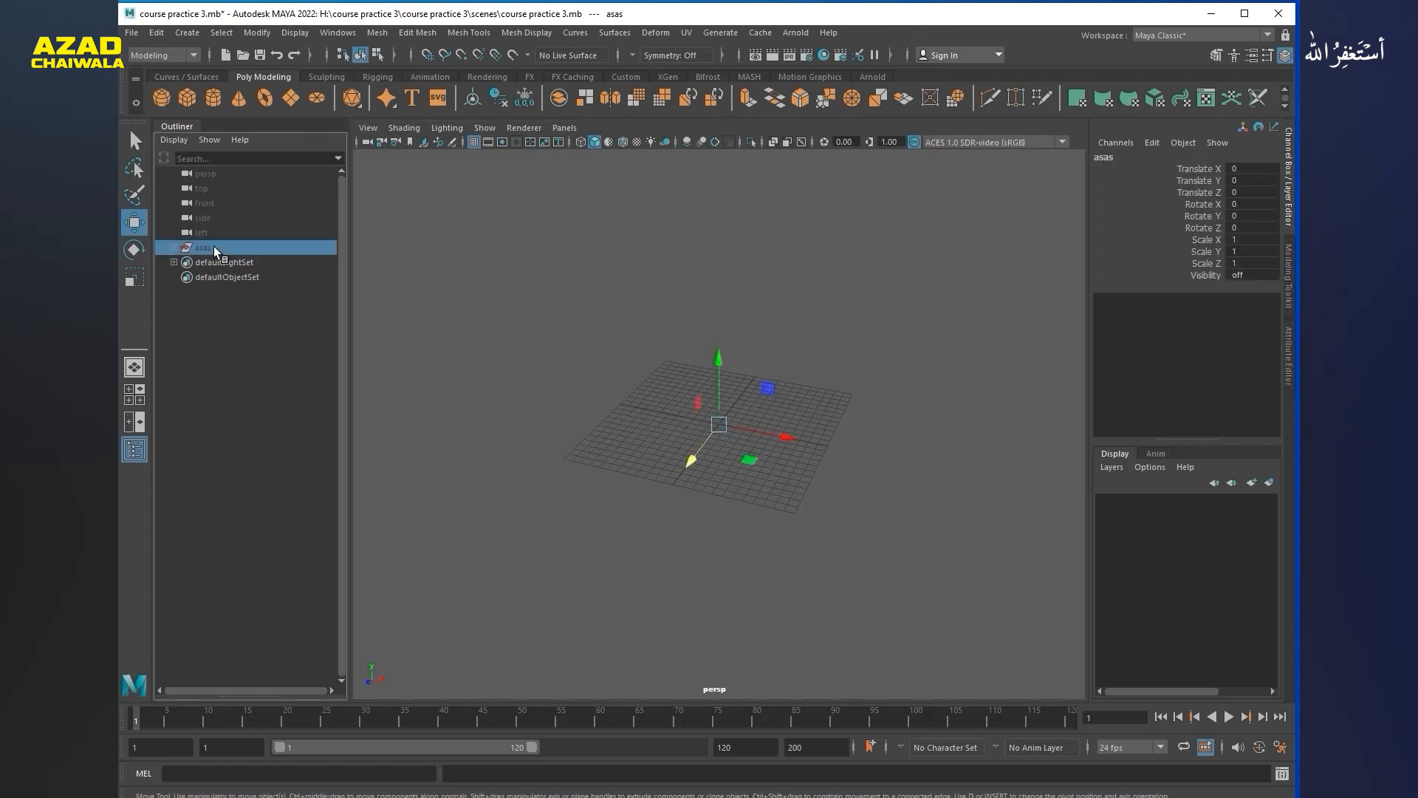
pyautogui.hotkey('shift', 'h')
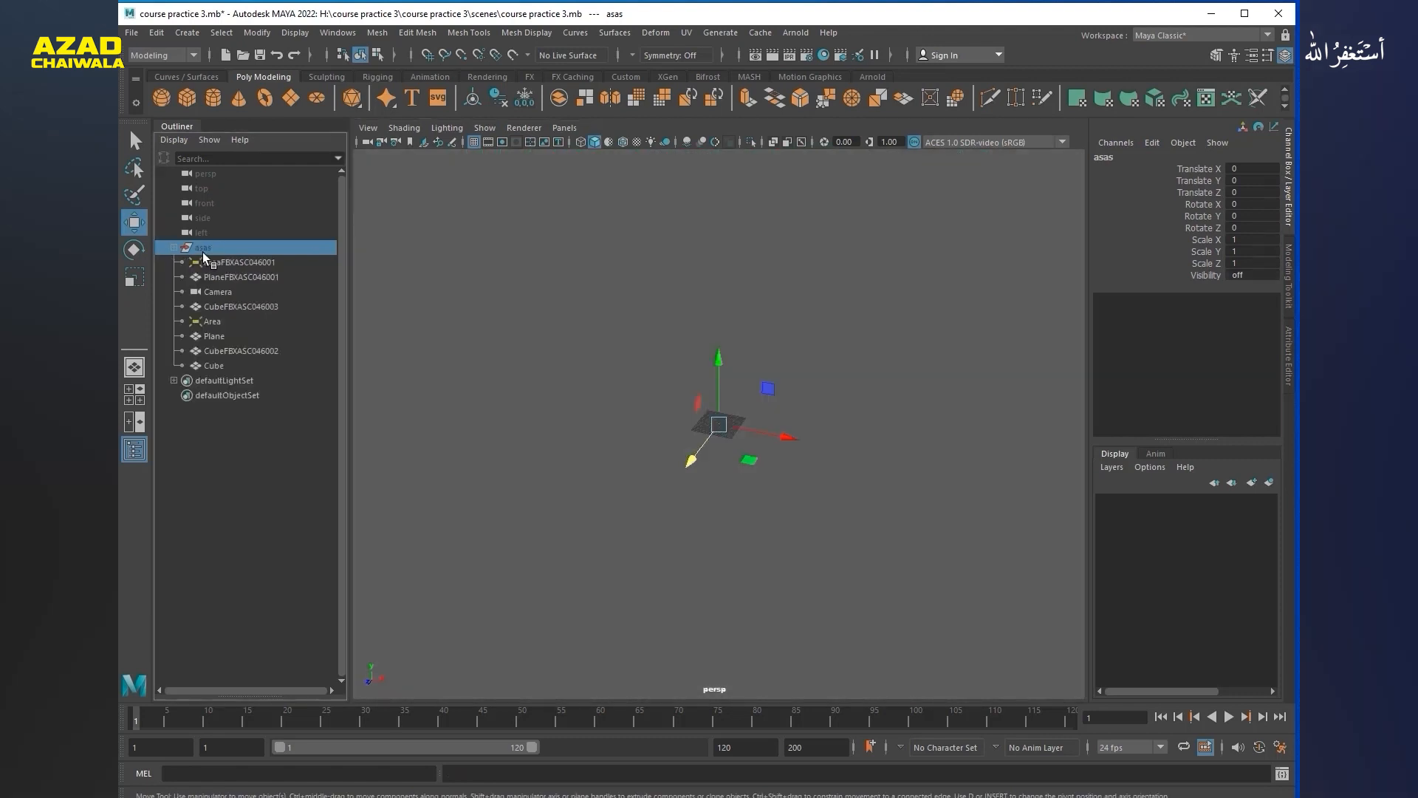
pyautogui.click(173, 248)
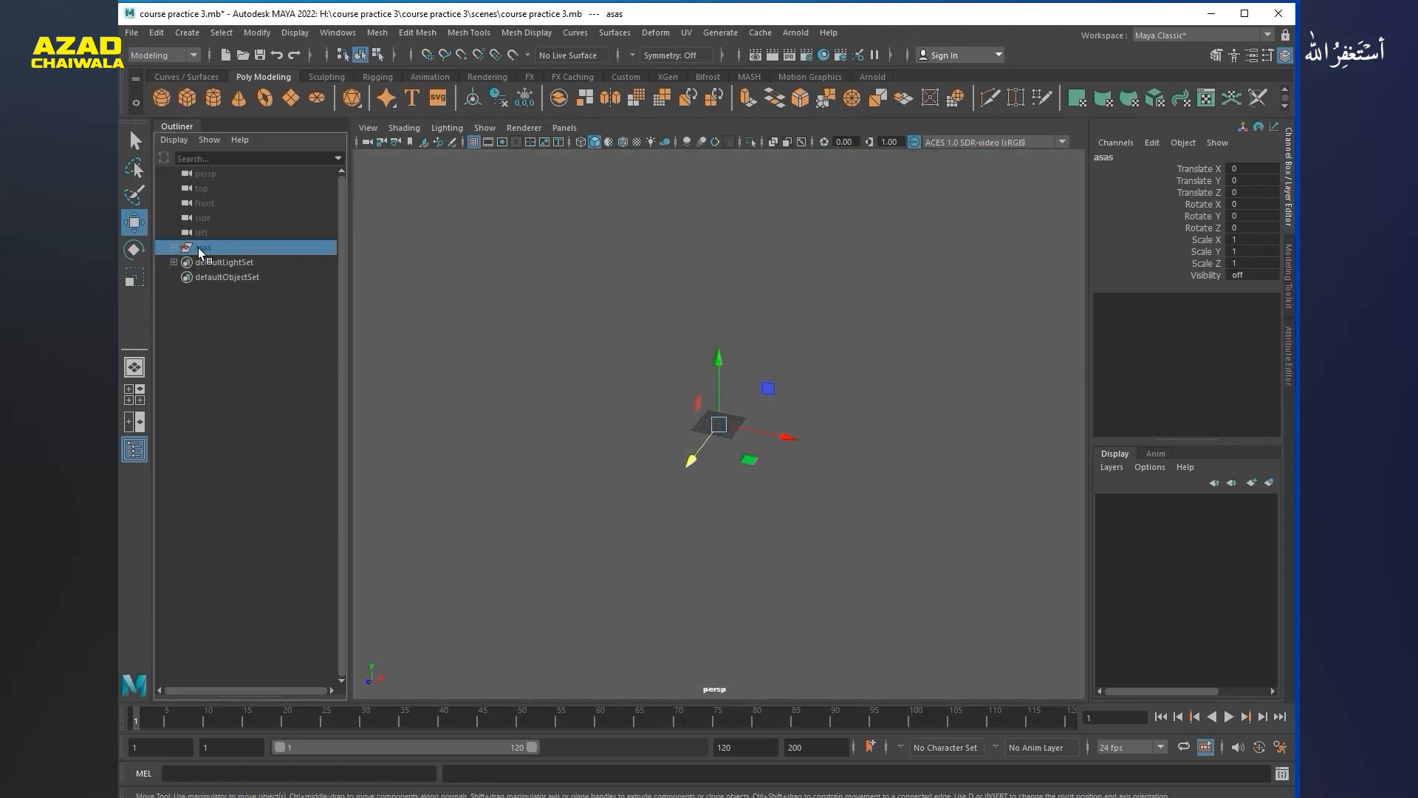
pyautogui.click(172, 248)
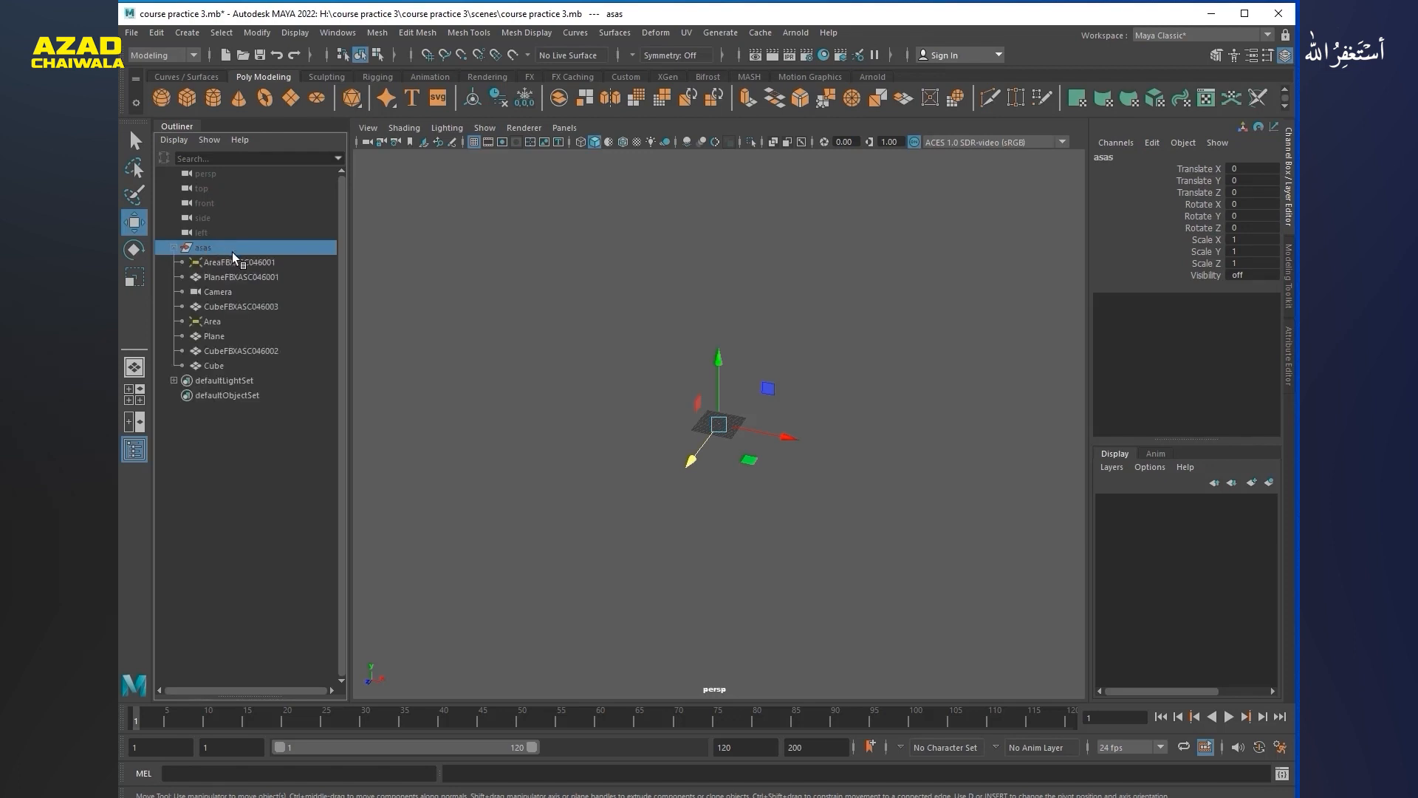
pyautogui.click(173, 248)
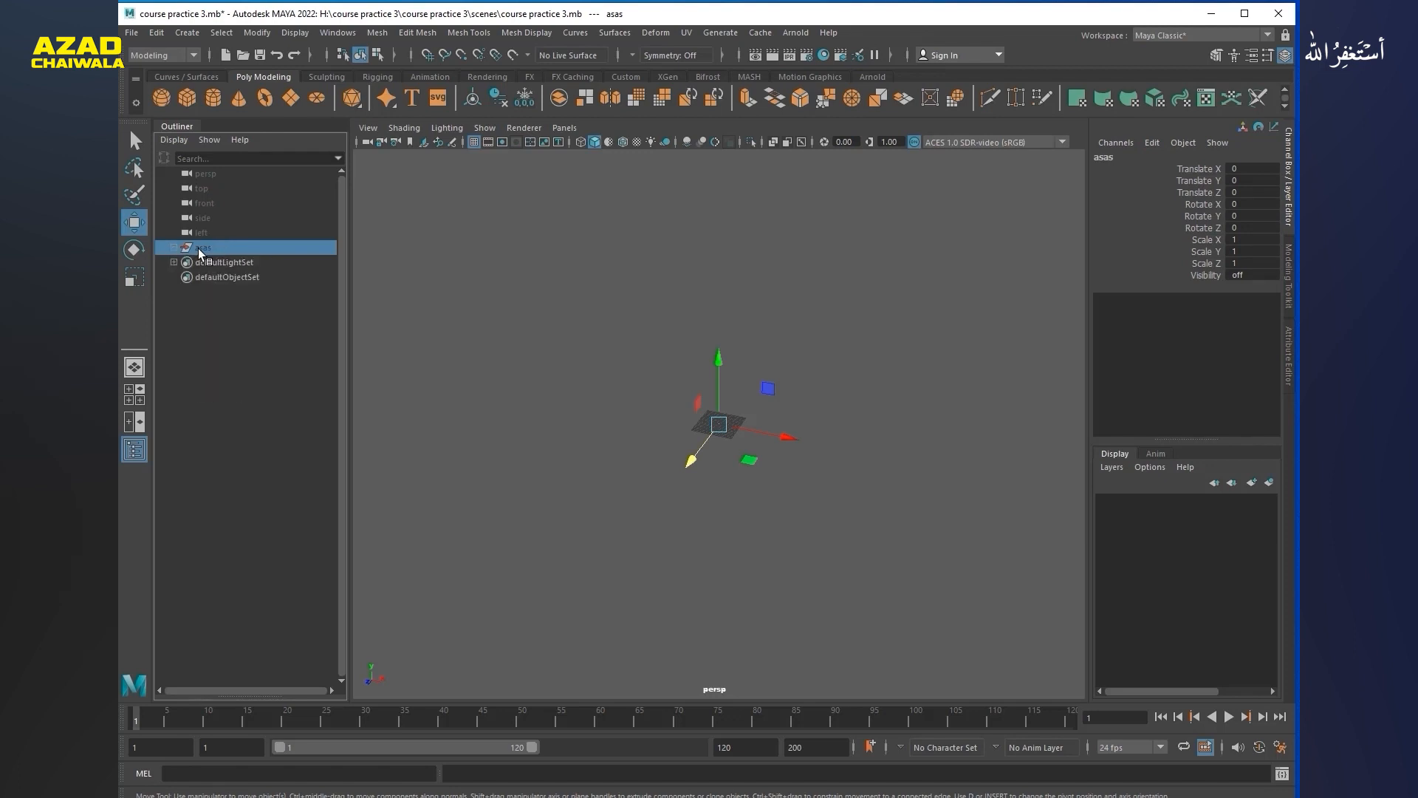
# Step: Ungroup the asas group to release the chair, camera, light and plane objects, and clear the selection
pyautogui.click(157, 33)
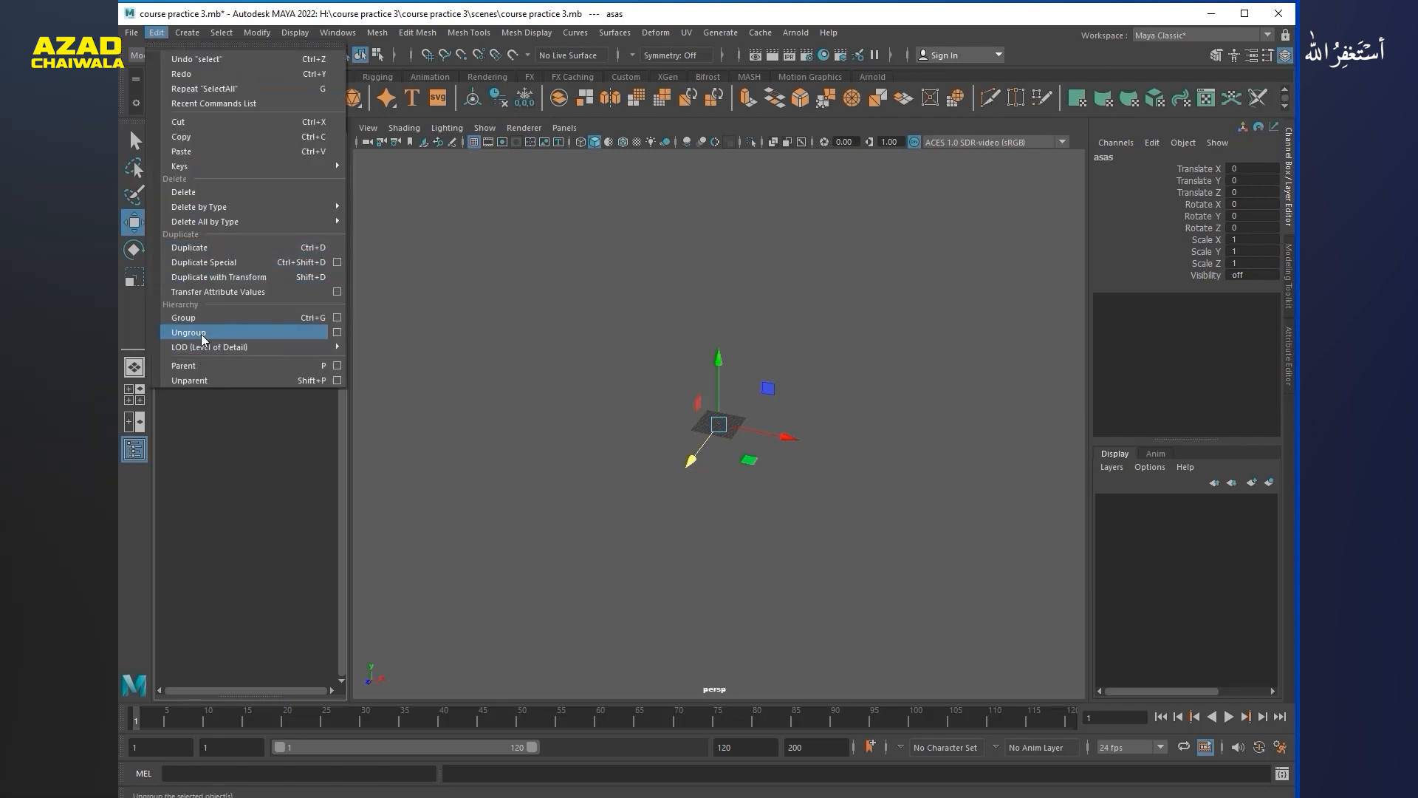
pyautogui.click(189, 332)
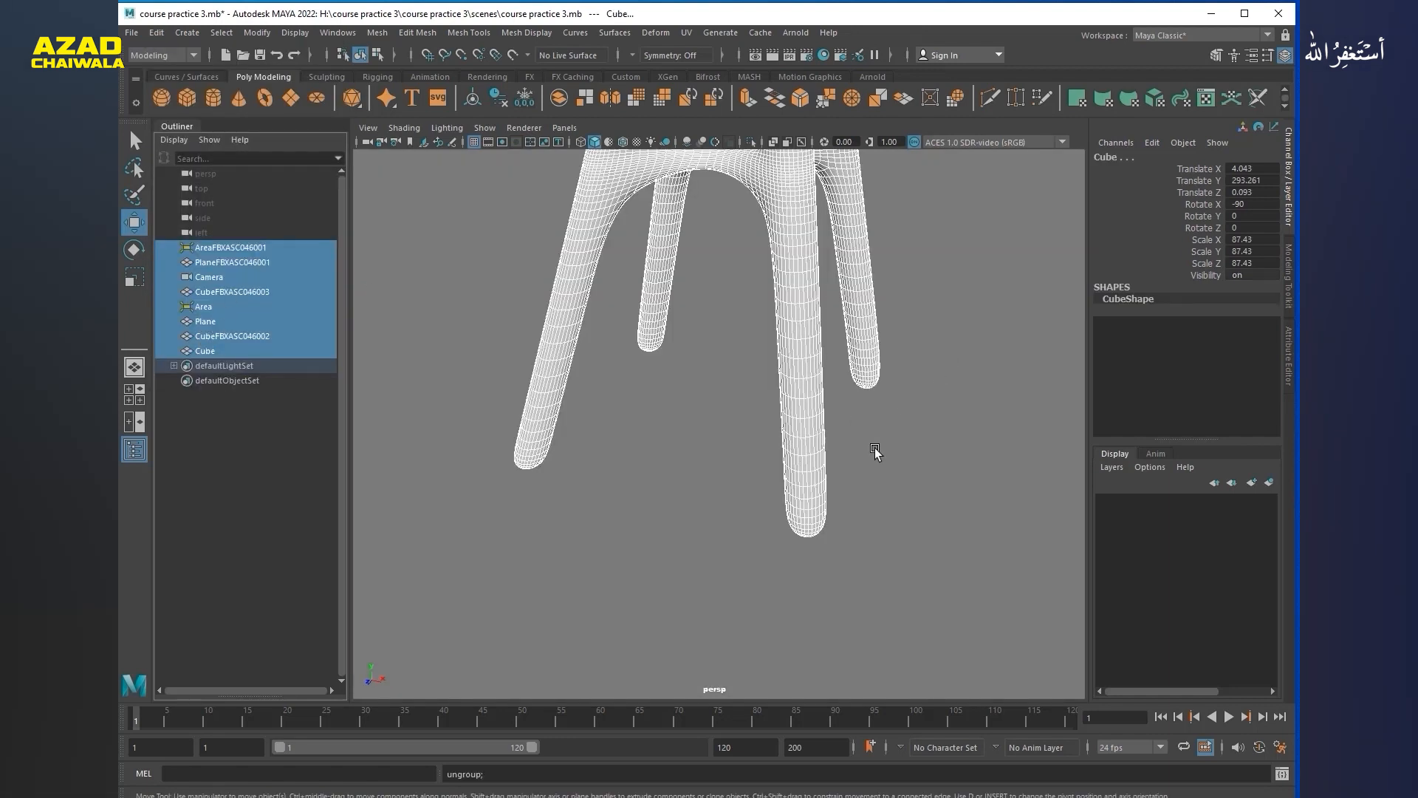
pyautogui.keyDown('alt'); pyautogui.moveTo(875, 448); pyautogui.dragTo(313, 336, button='right'); pyautogui.keyUp('alt')
pyautogui.moveTo(314, 336); pyautogui.dragTo(883, 385)
pyautogui.keyDown('alt'); pyautogui.moveTo(591, 390); pyautogui.dragTo(743, 389, button='right'); pyautogui.keyUp('alt')
pyautogui.keyDown('alt'); pyautogui.moveTo(743, 391); pyautogui.dragTo(686, 423); pyautogui.keyUp('alt')
pyautogui.keyDown('alt'); pyautogui.moveTo(628, 411); pyautogui.dragTo(704, 400, button='right'); pyautogui.keyUp('alt')
pyautogui.click(280, 449)
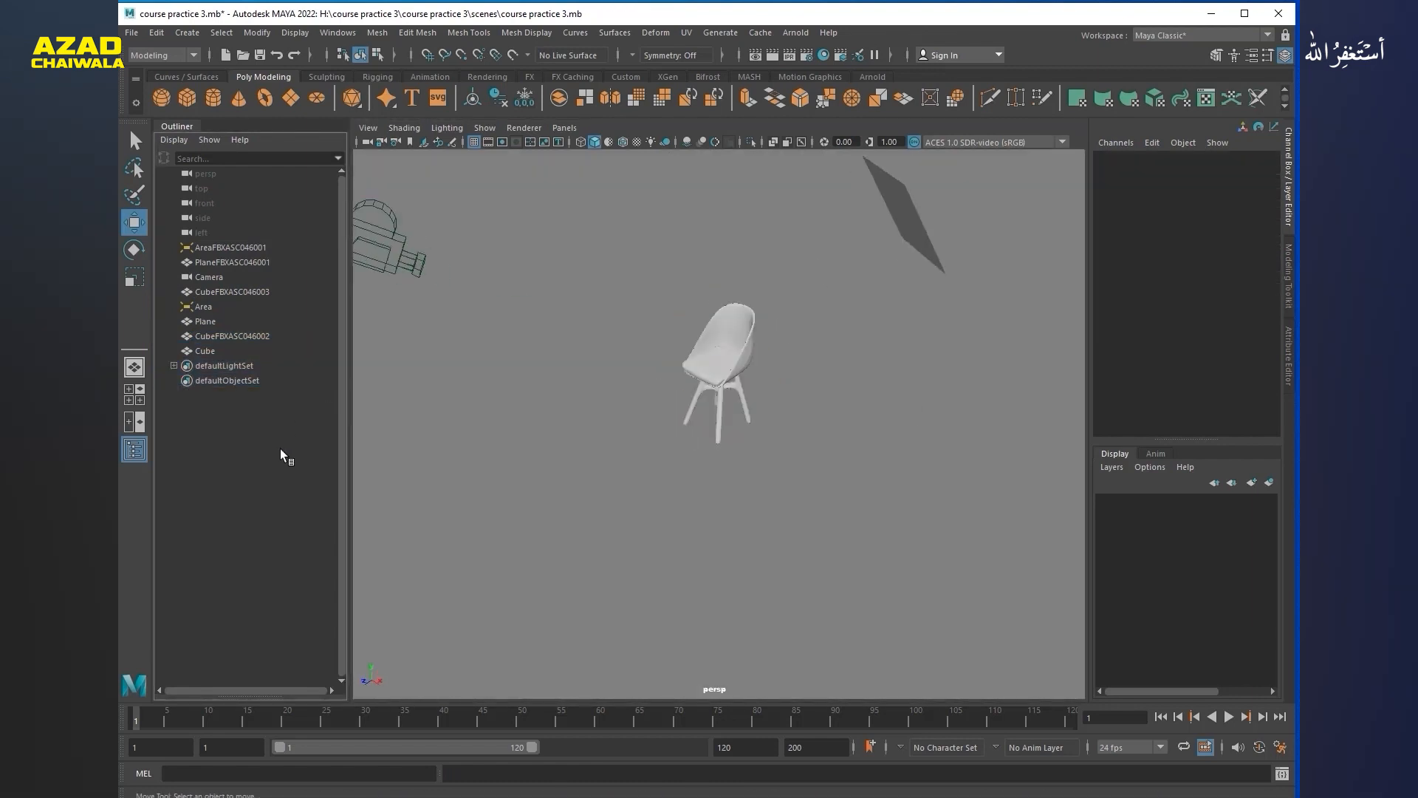
# Step: Group all objects from AreaFBXASC046001 through Cube again and hide the new group
pyautogui.click(229, 251)
pyautogui.keyDown('shift'); pyautogui.click(232, 349); pyautogui.keyUp('shift')
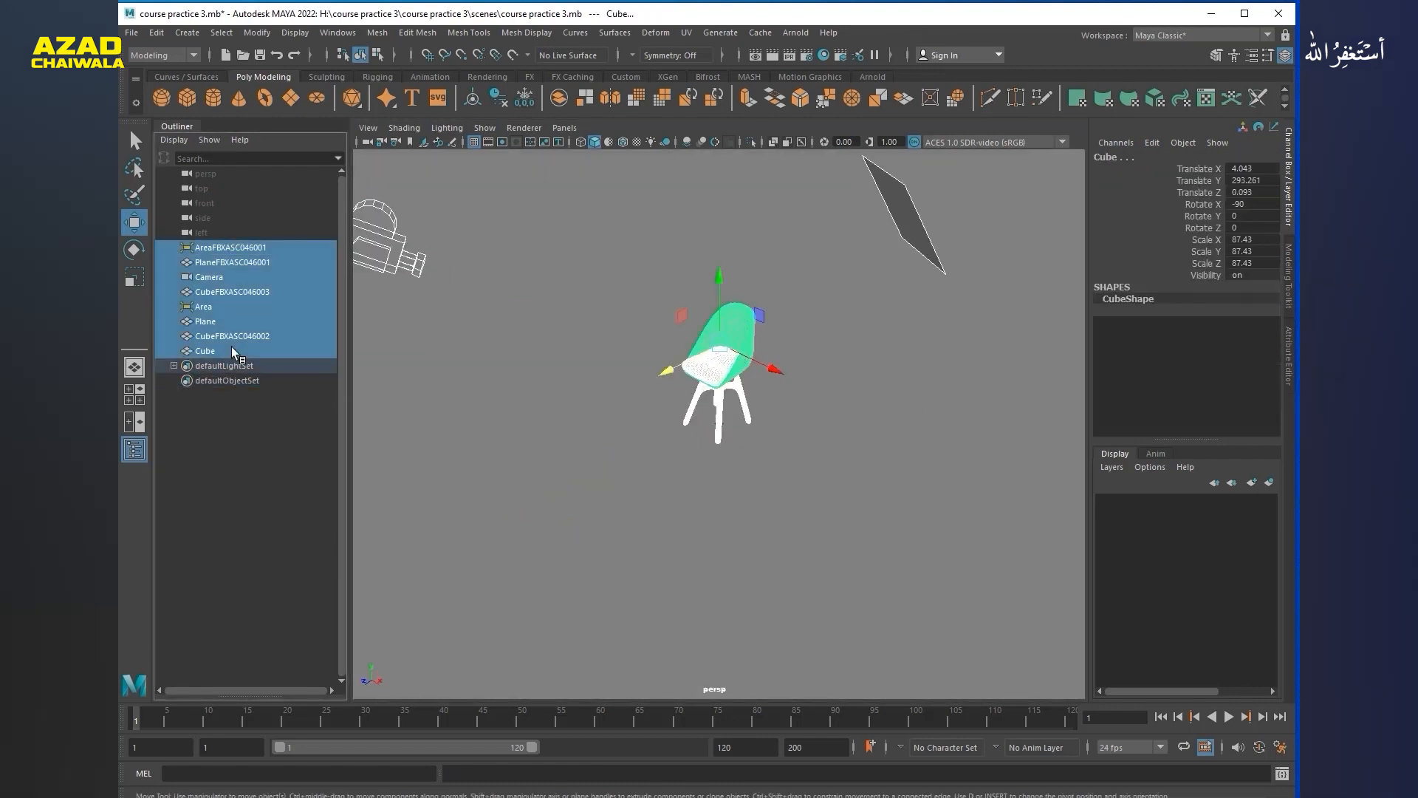
pyautogui.hotkey('ctrl', 'g')
pyautogui.keyDown('alt'); pyautogui.moveTo(524, 343); pyautogui.dragTo(848, 342, button='right'); pyautogui.keyUp('alt')
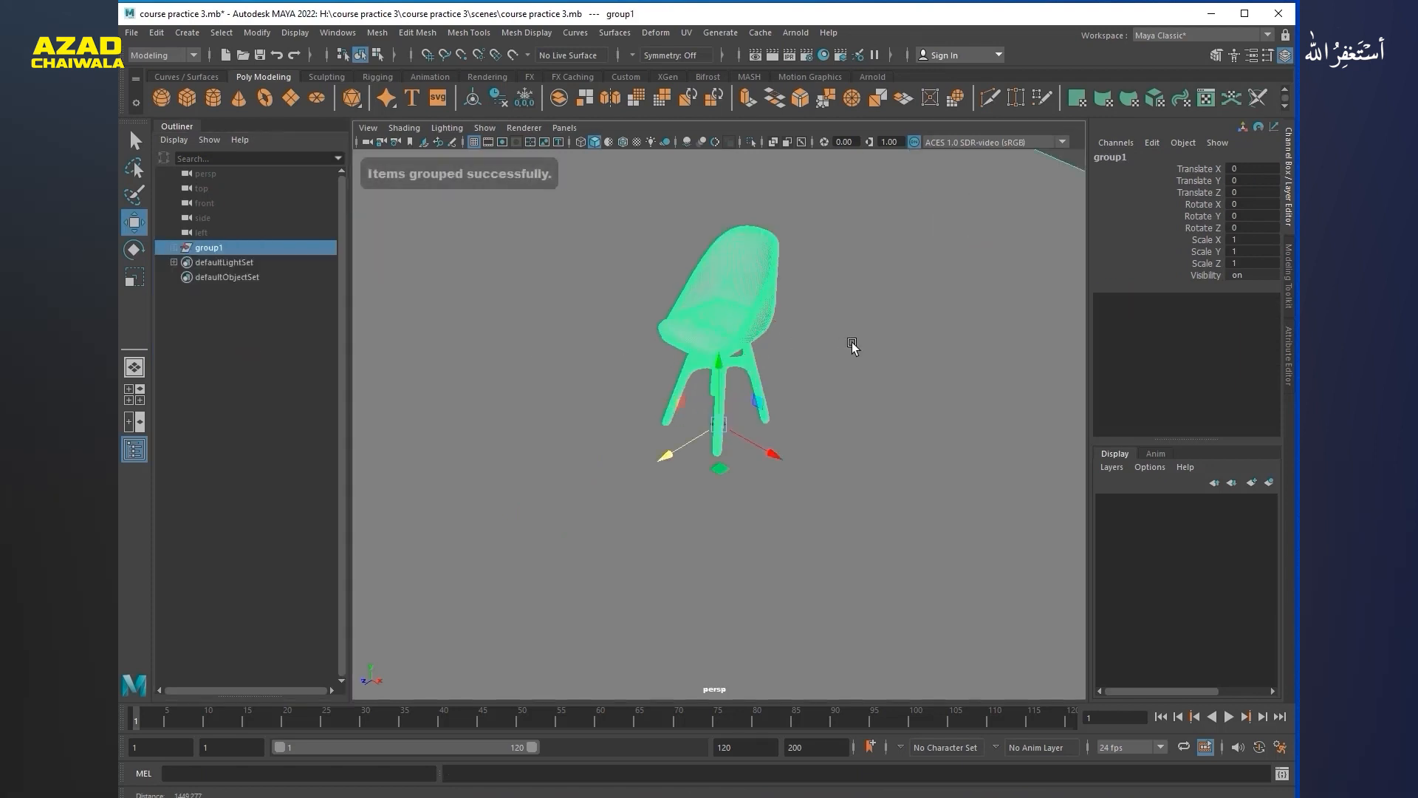
pyautogui.hotkey('ctrl', 'h')
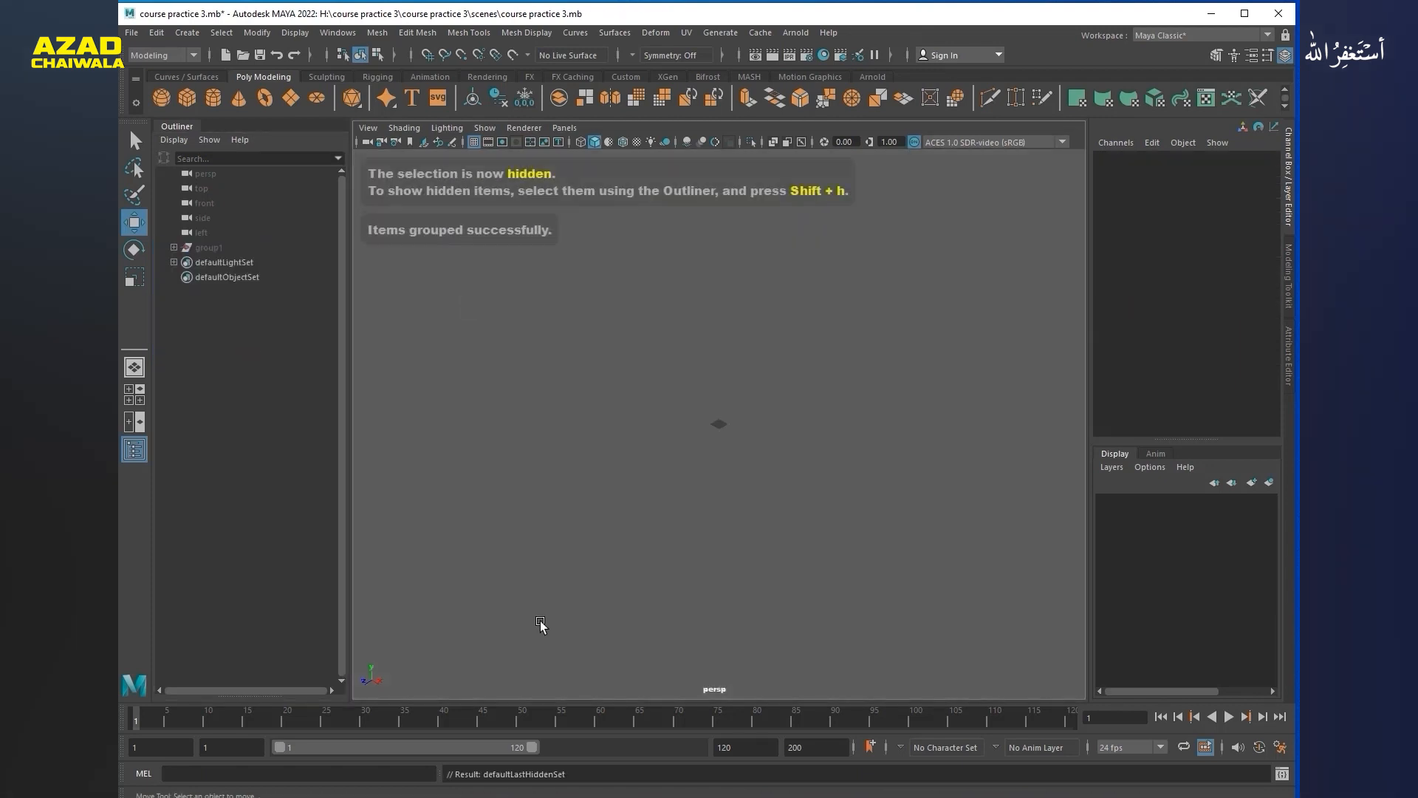
pyautogui.scroll(5, 709, 480)
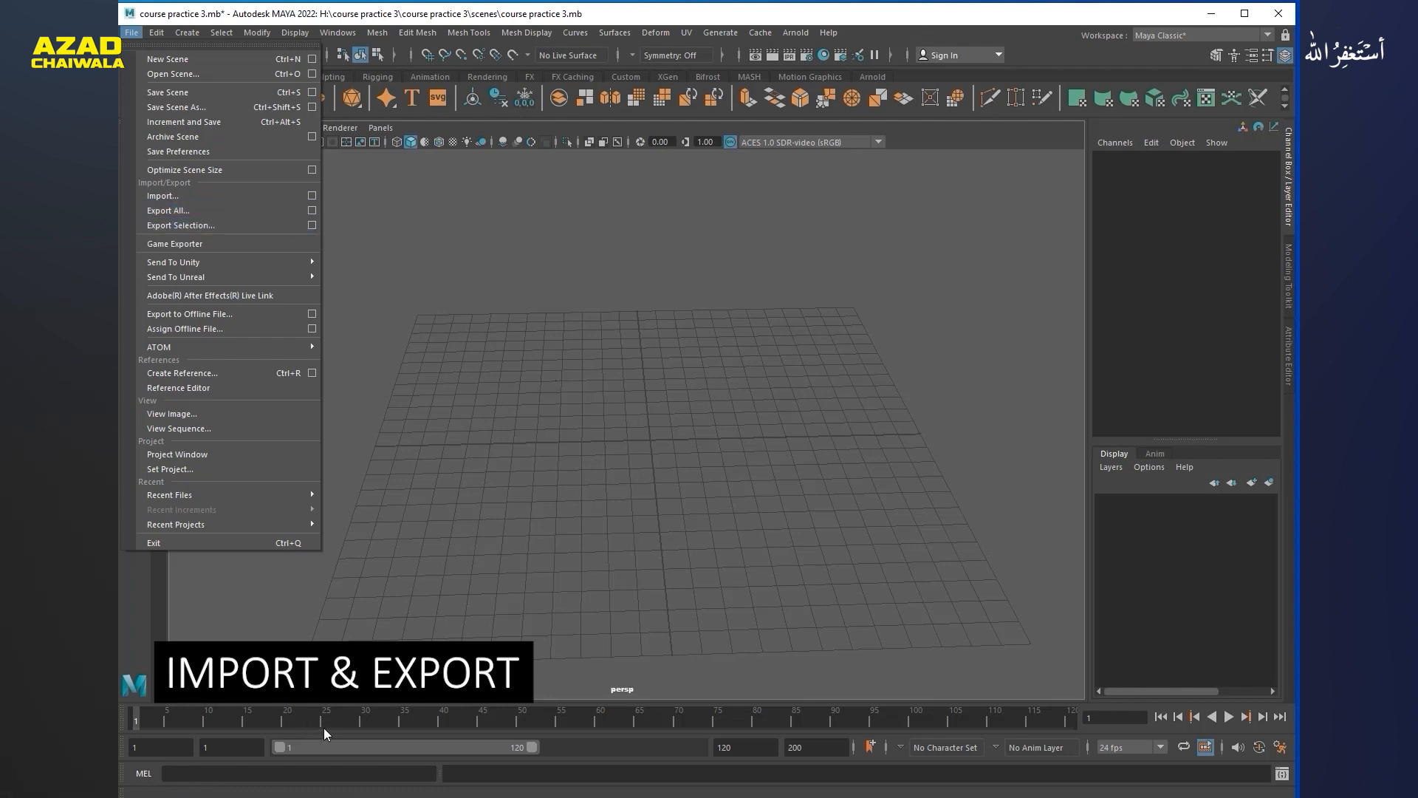
# Step: Import Modern Chair of mine1 from the 94-chair_fbx folder in File Explorer into the Maya viewport and save the scene
pyautogui.click(325, 797)
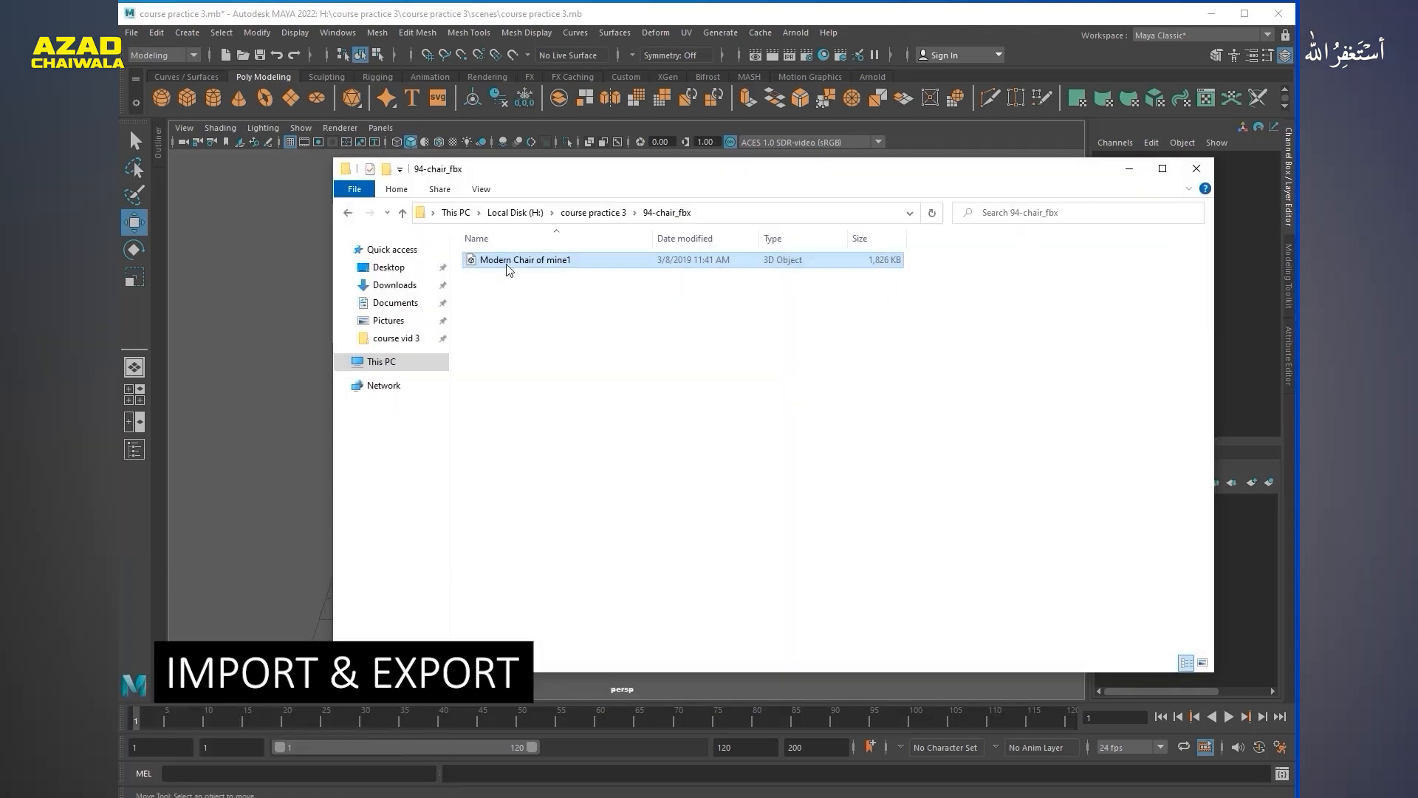
pyautogui.moveTo(510, 265); pyautogui.dragTo(251, 357)
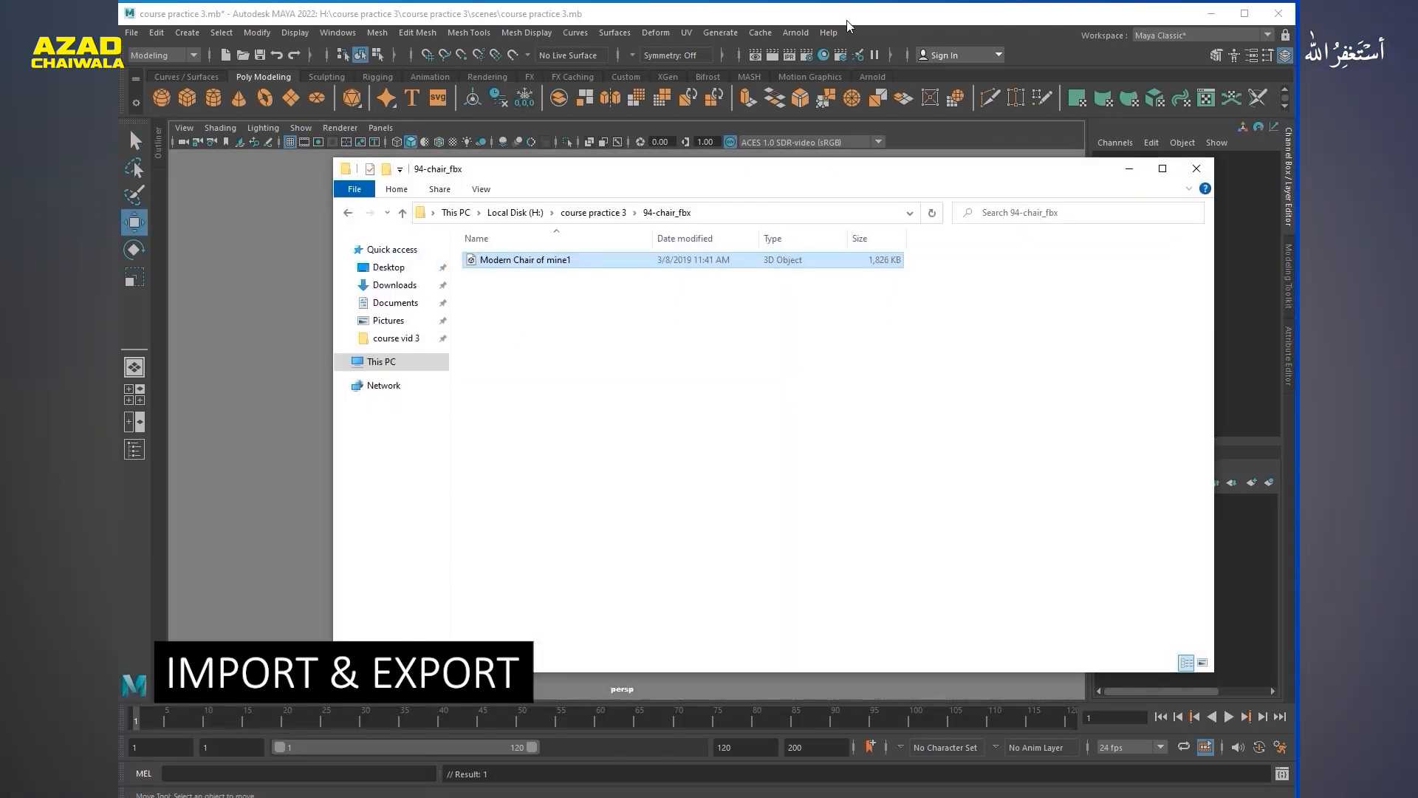
pyautogui.click(847, 16)
pyautogui.hotkey('ctrl', 's')
# Step: Examine the newly imported chair with its surrounding light and plane from several angles and distances
pyautogui.scroll(-12, 497, 418)
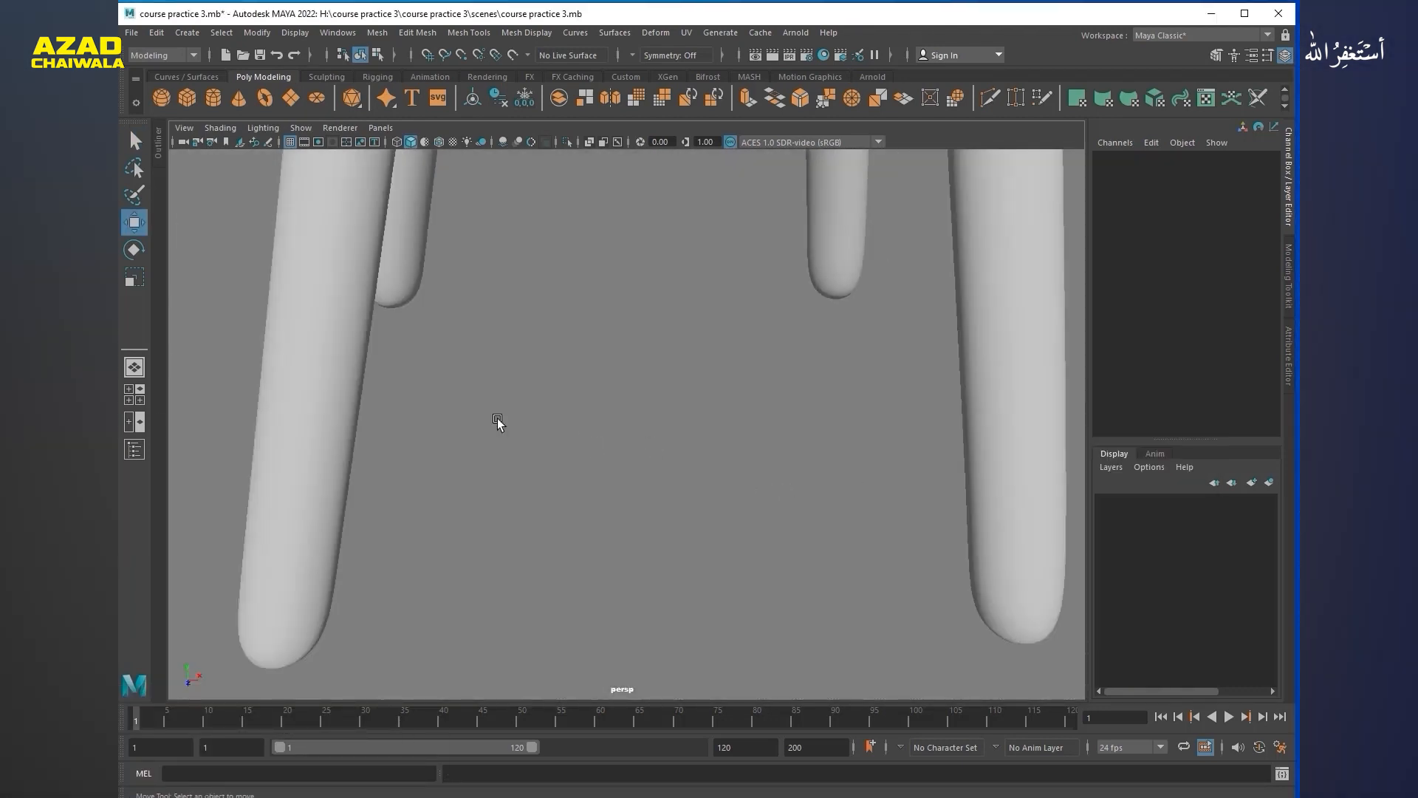
pyautogui.keyDown('alt'); pyautogui.moveTo(544, 393); pyautogui.dragTo(529, 417); pyautogui.keyUp('alt')
pyautogui.scroll(-4, 529, 416)
pyautogui.scroll(-2, 473, 419)
pyautogui.keyDown('alt'); pyautogui.moveTo(418, 418); pyautogui.dragTo(729, 443); pyautogui.keyUp('alt')
pyautogui.scroll(-3, 335, 425)
pyautogui.press('f')
pyautogui.keyDown('alt'); pyautogui.moveTo(557, 395); pyautogui.dragTo(675, 467); pyautogui.keyUp('alt')
pyautogui.scroll(8, 530, 423)
pyautogui.scroll(-4, 675, 467)
pyautogui.scroll(4, 805, 424)
pyautogui.keyDown('alt'); pyautogui.moveTo(761, 532); pyautogui.dragTo(691, 489); pyautogui.keyUp('alt')
pyautogui.scroll(-6, 520, 456)
pyautogui.scroll(4, 504, 391)
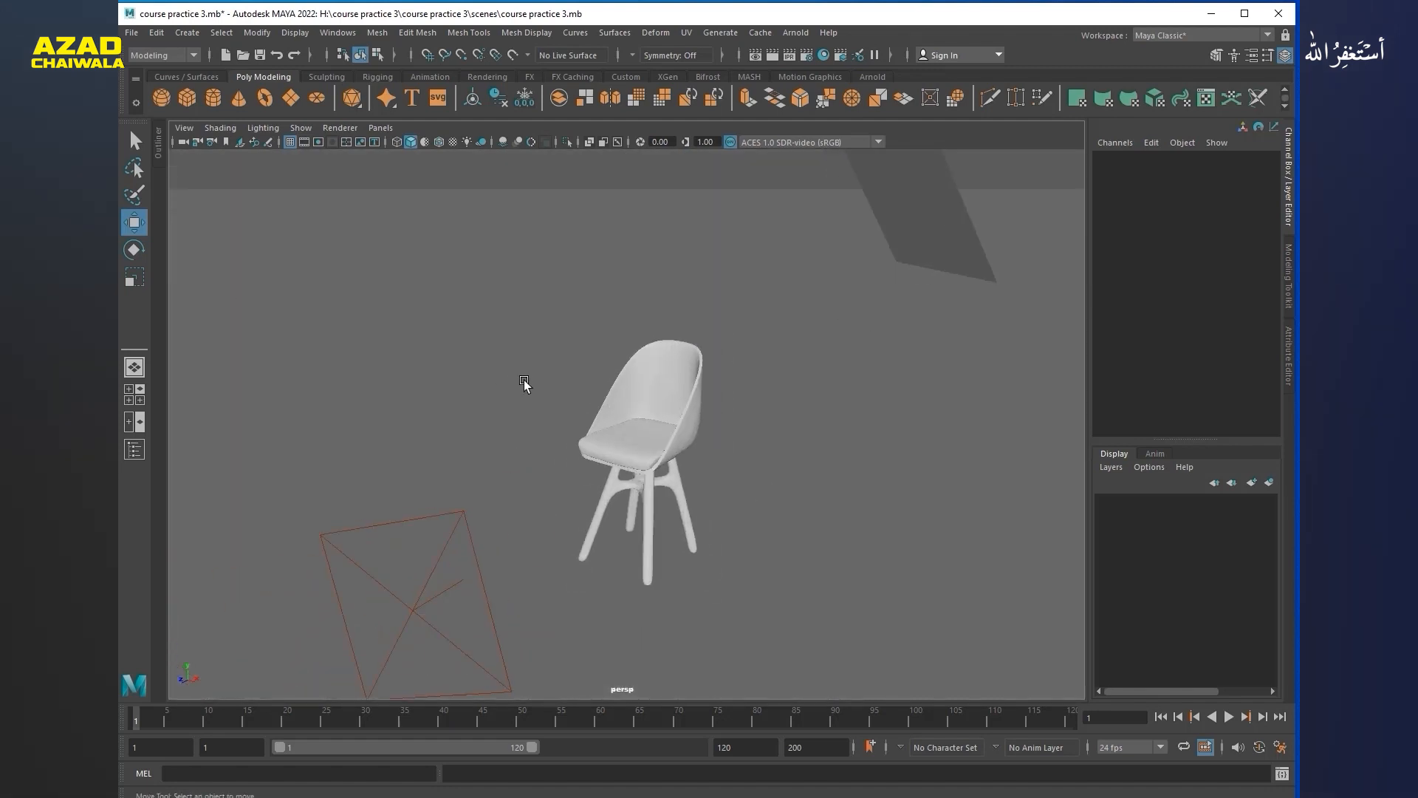
# Step: Review the Export All options and export the whole scene as a Maya Binary file named asdsad in the scenes folder
pyautogui.click(130, 33)
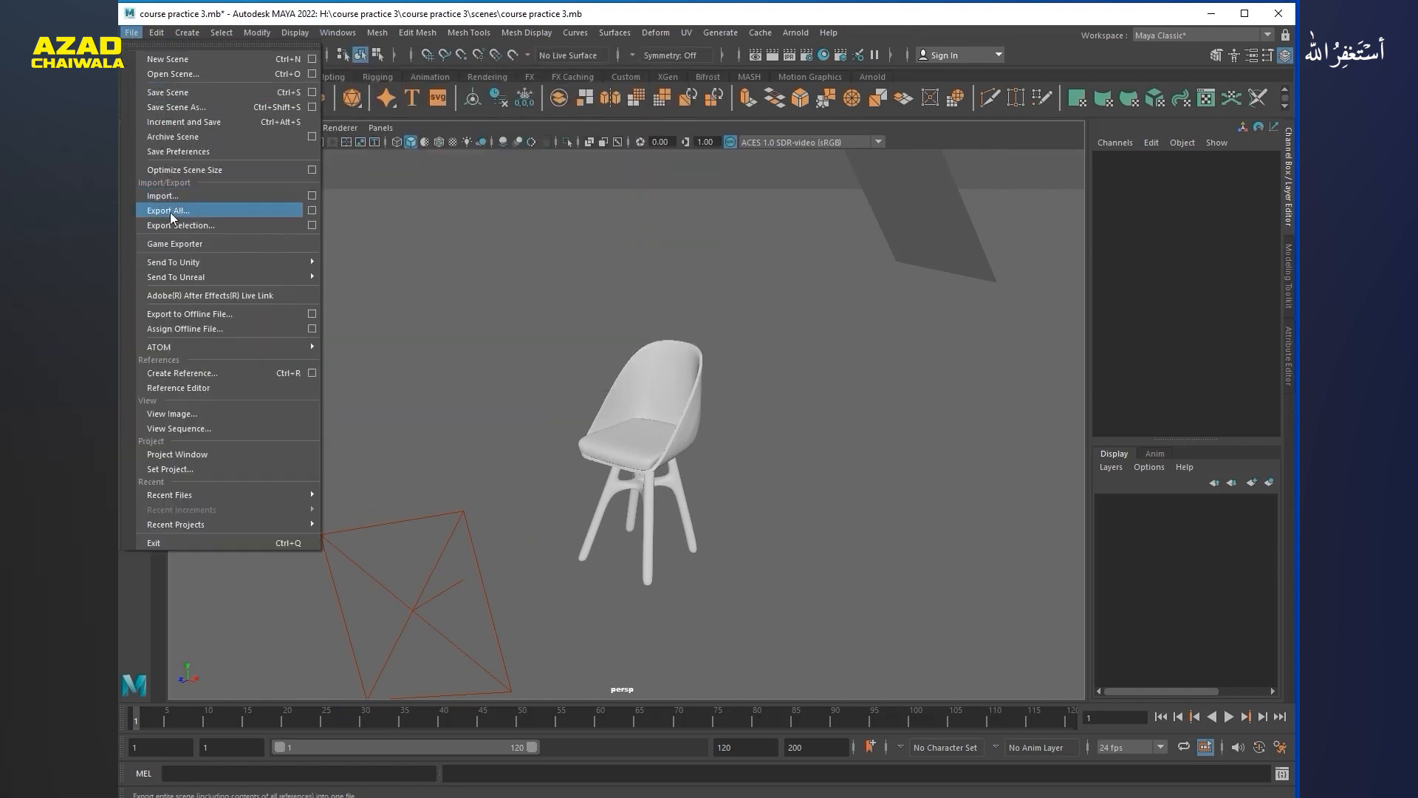
pyautogui.click(313, 210)
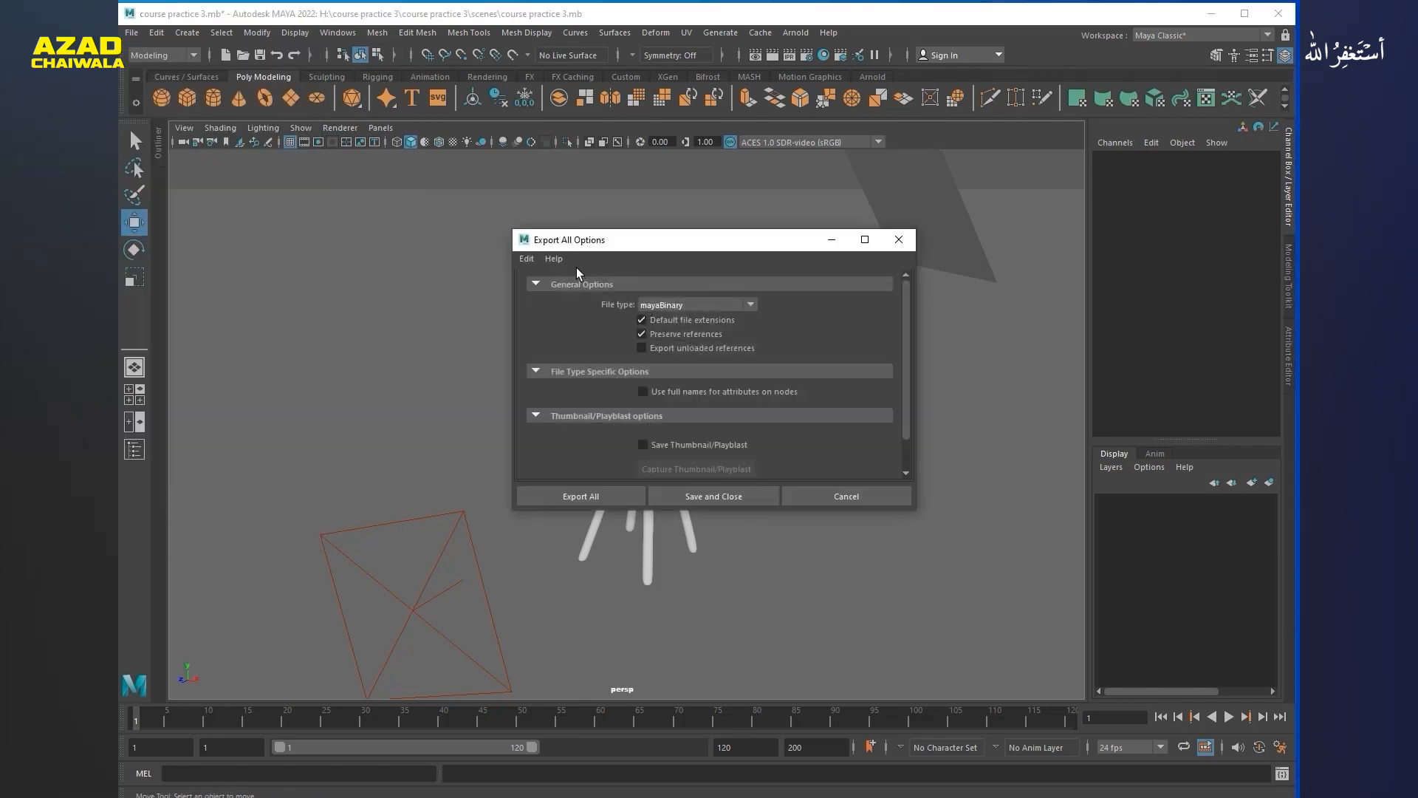
pyautogui.click(680, 305)
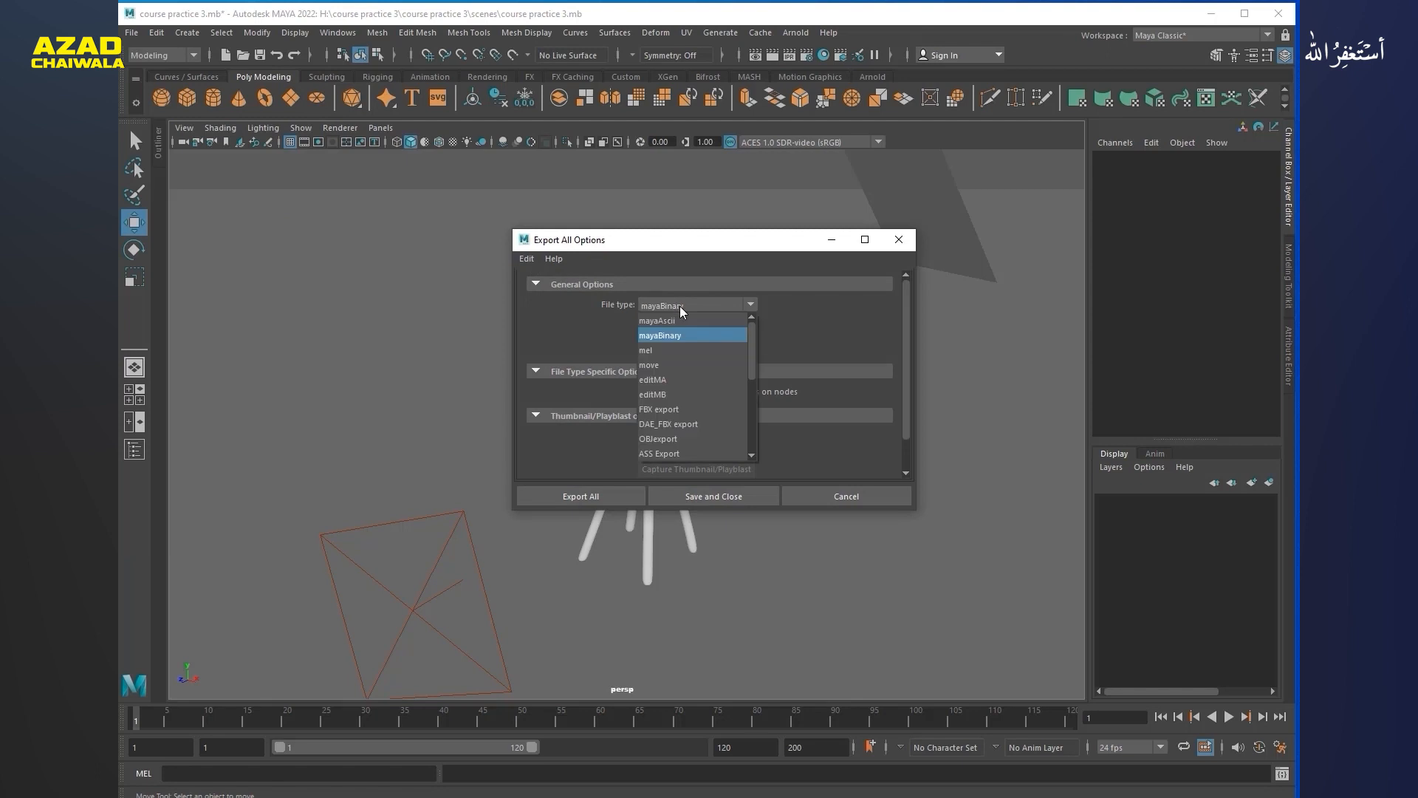
pyautogui.click(680, 305)
pyautogui.click(526, 258)
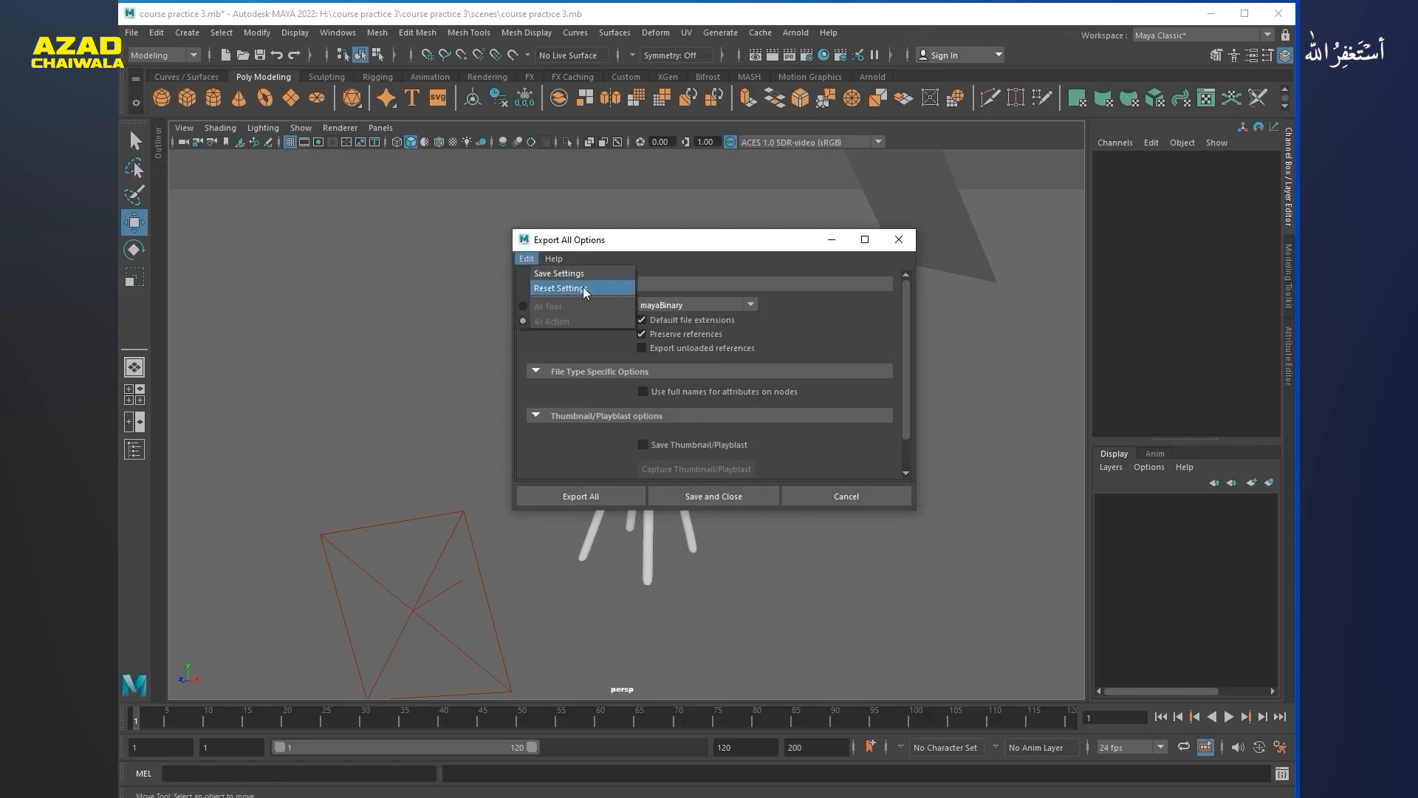
pyautogui.click(817, 324)
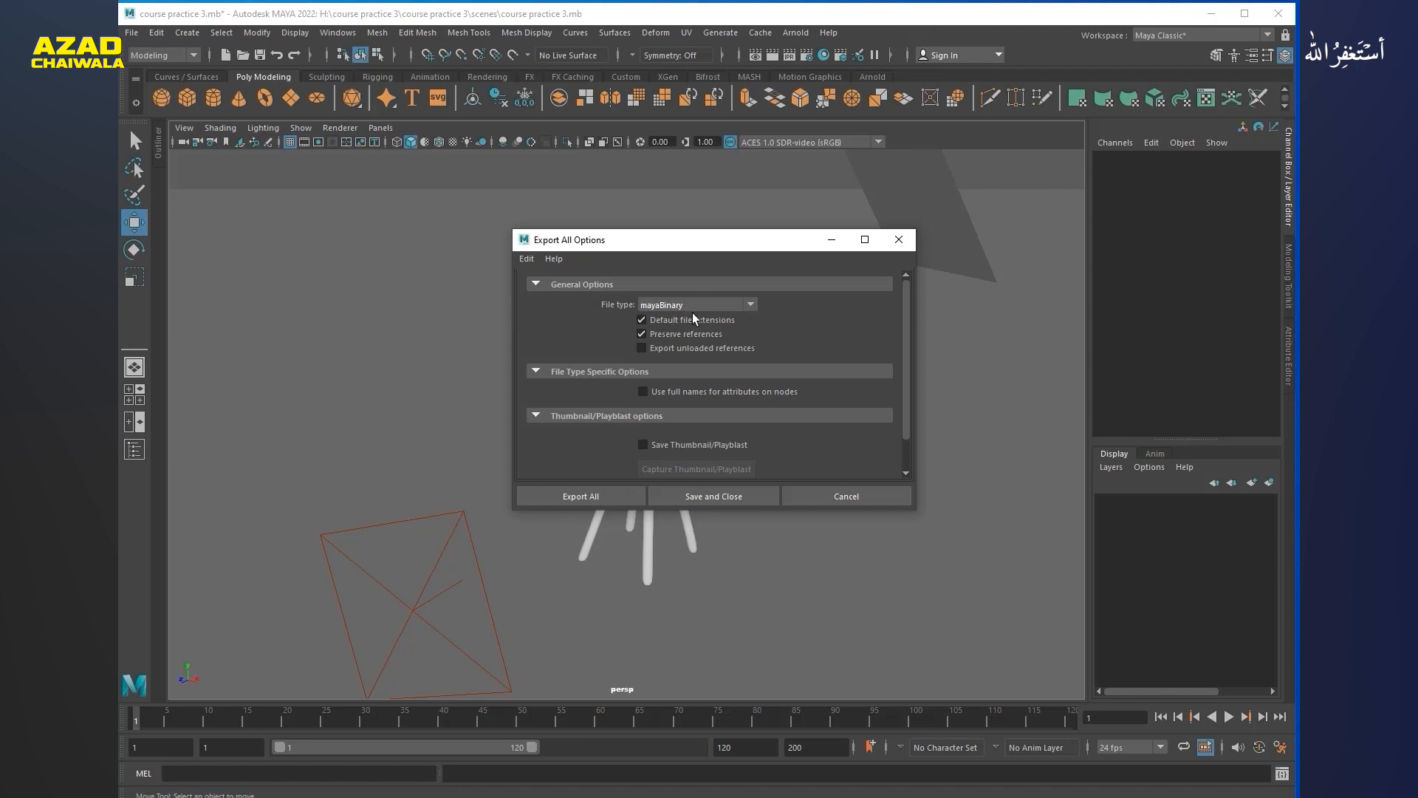
pyautogui.scroll(-1, 695, 414)
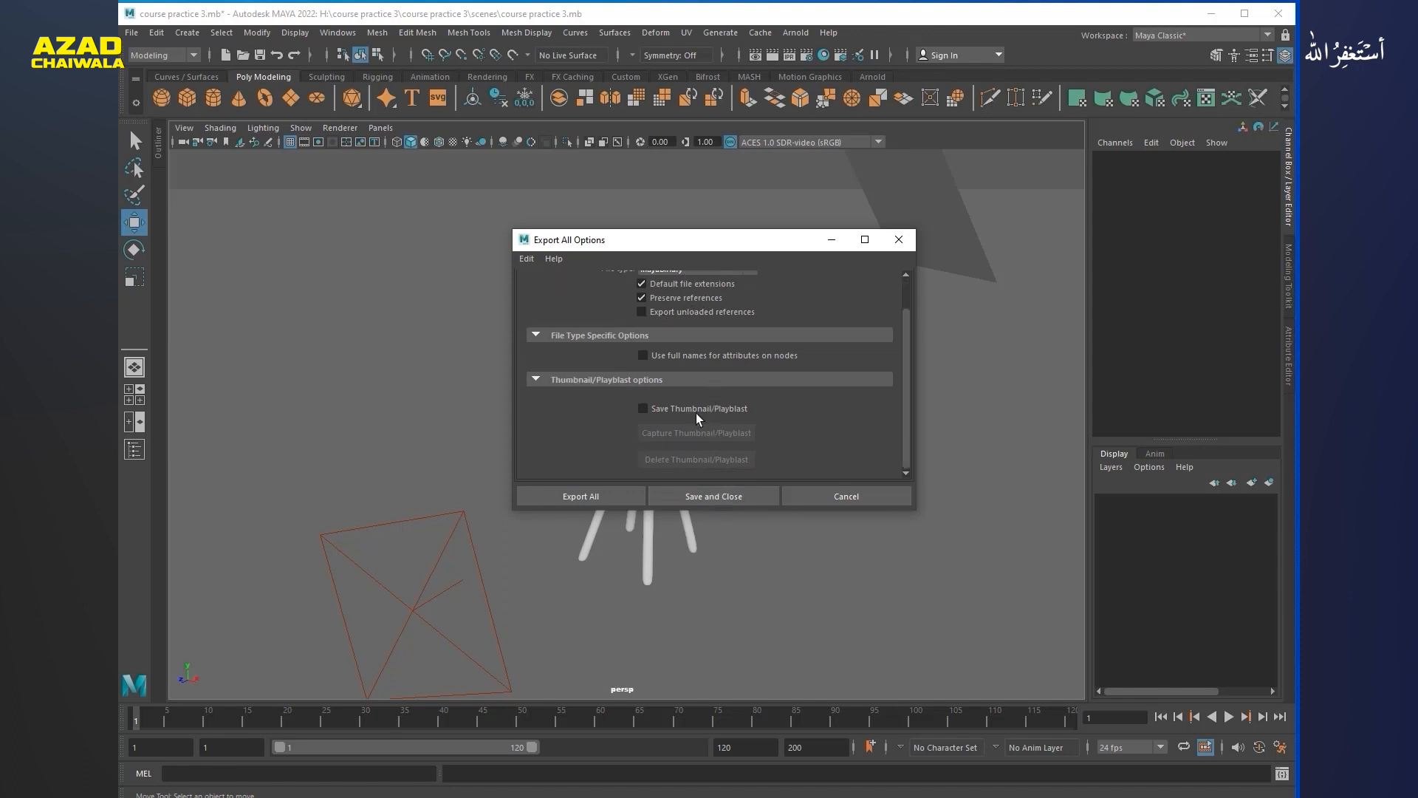
pyautogui.click(600, 500)
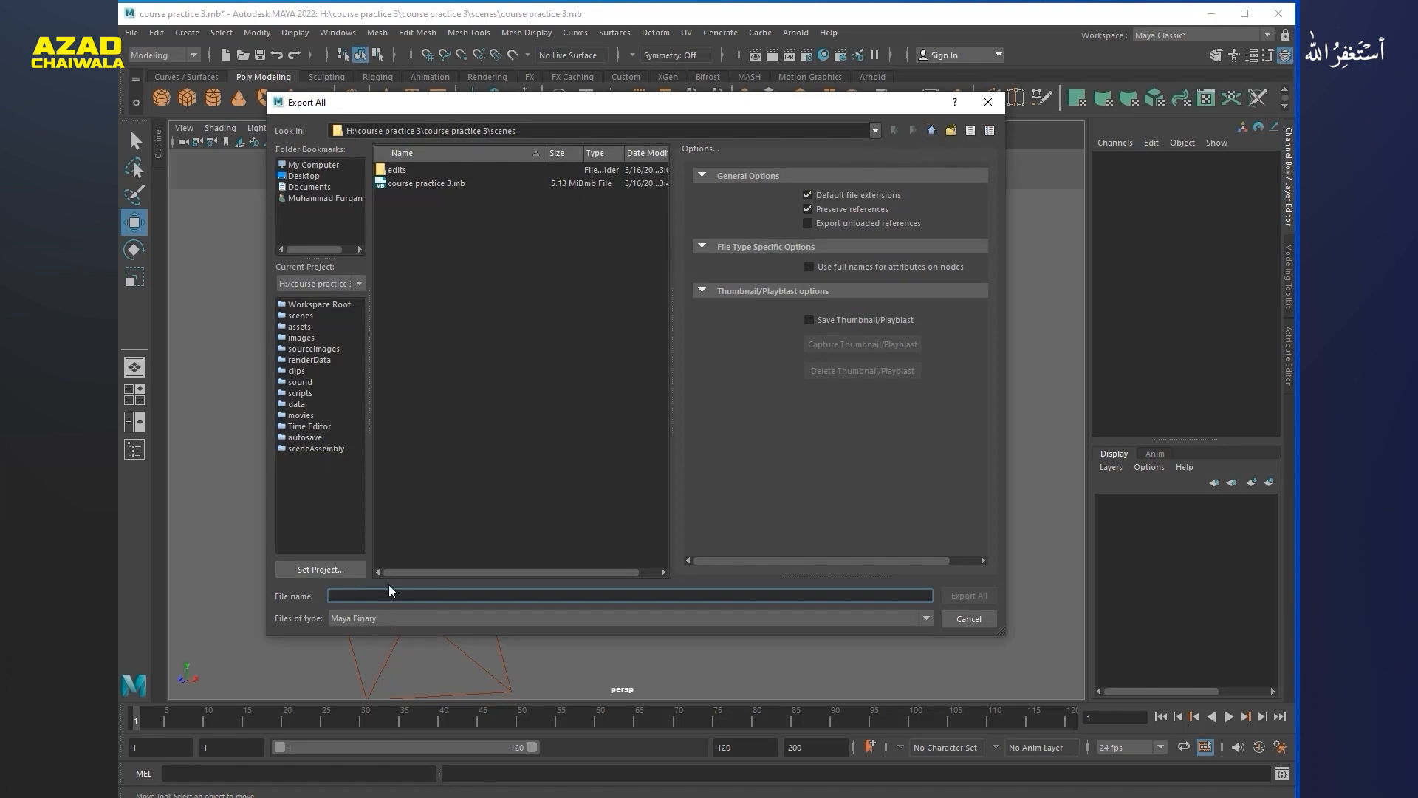
pyautogui.write('asdsad')
pyautogui.click(964, 595)
# Step: Switch to File Explorer, check the exported asdsad file in course practice 3's scenes folder, and close the window
pyautogui.click(354, 746)
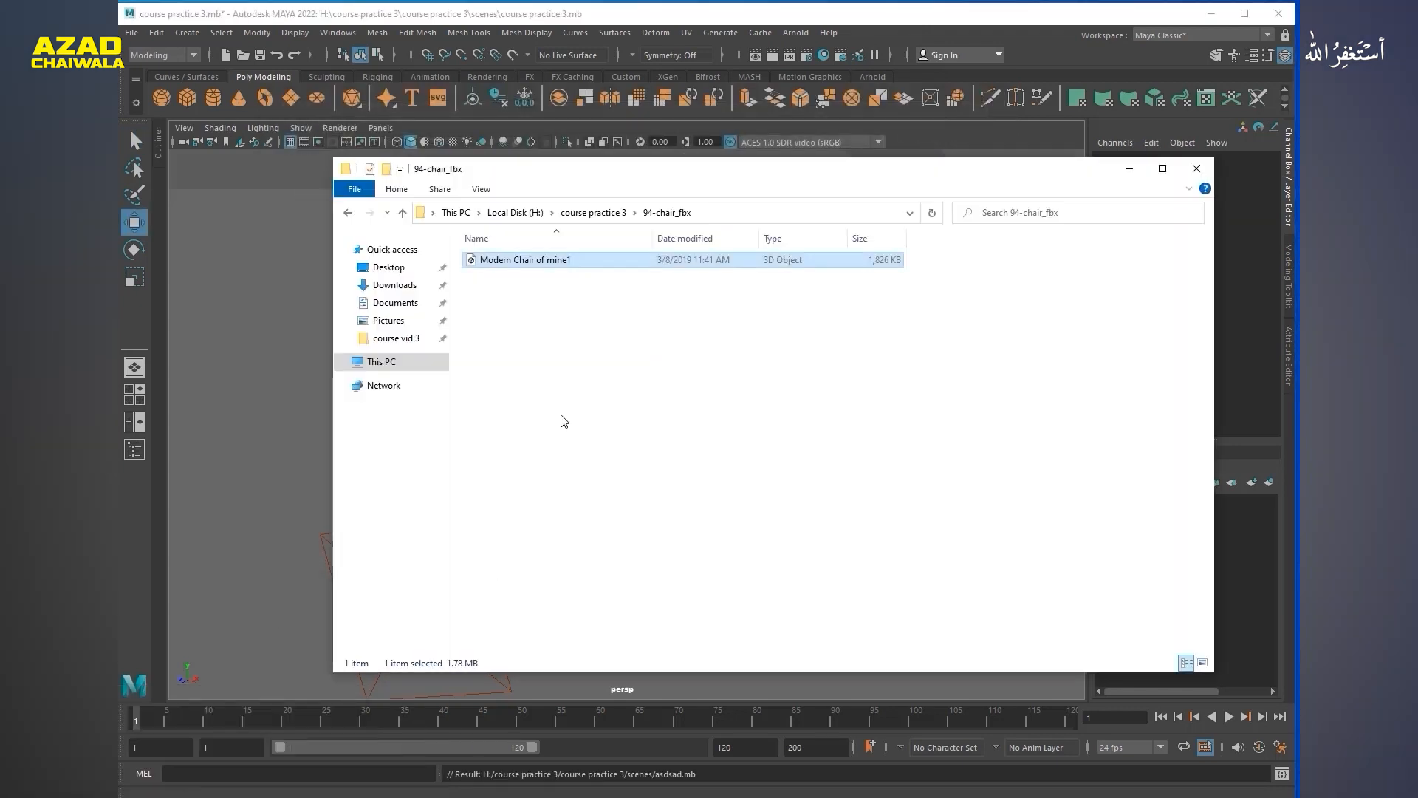
pyautogui.click(618, 215)
pyautogui.doubleClick(526, 277)
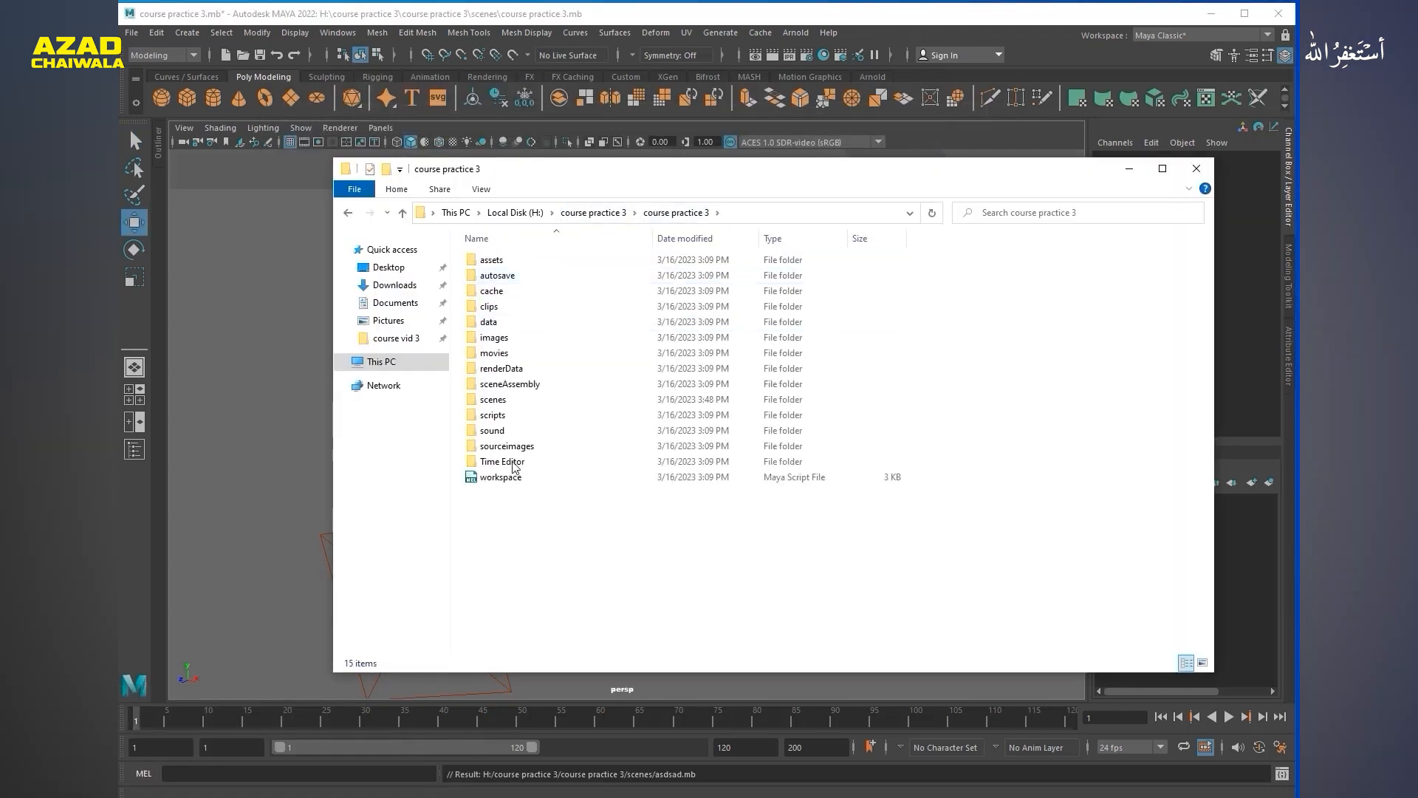
pyautogui.click(575, 214)
pyautogui.click(520, 214)
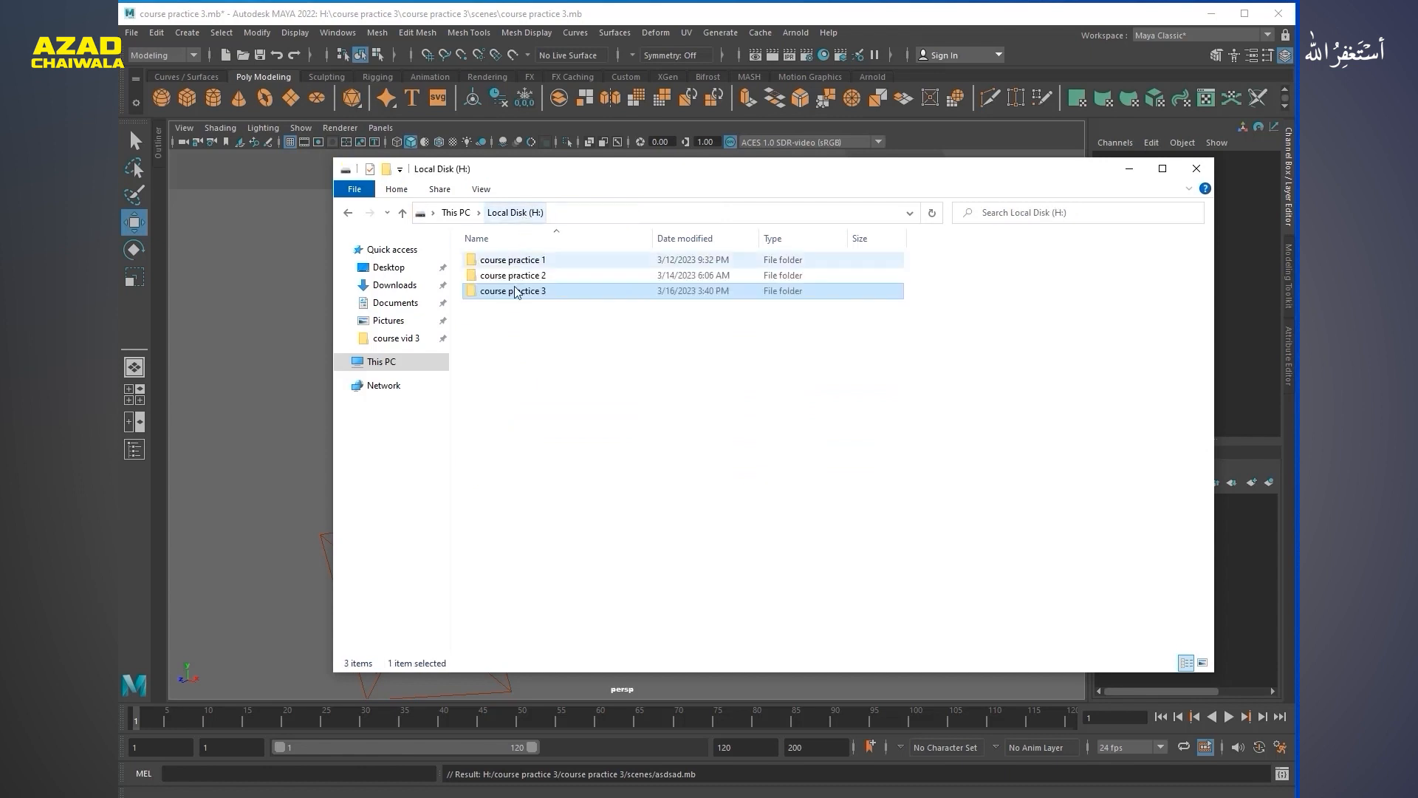
pyautogui.doubleClick(516, 292)
pyautogui.doubleClick(519, 275)
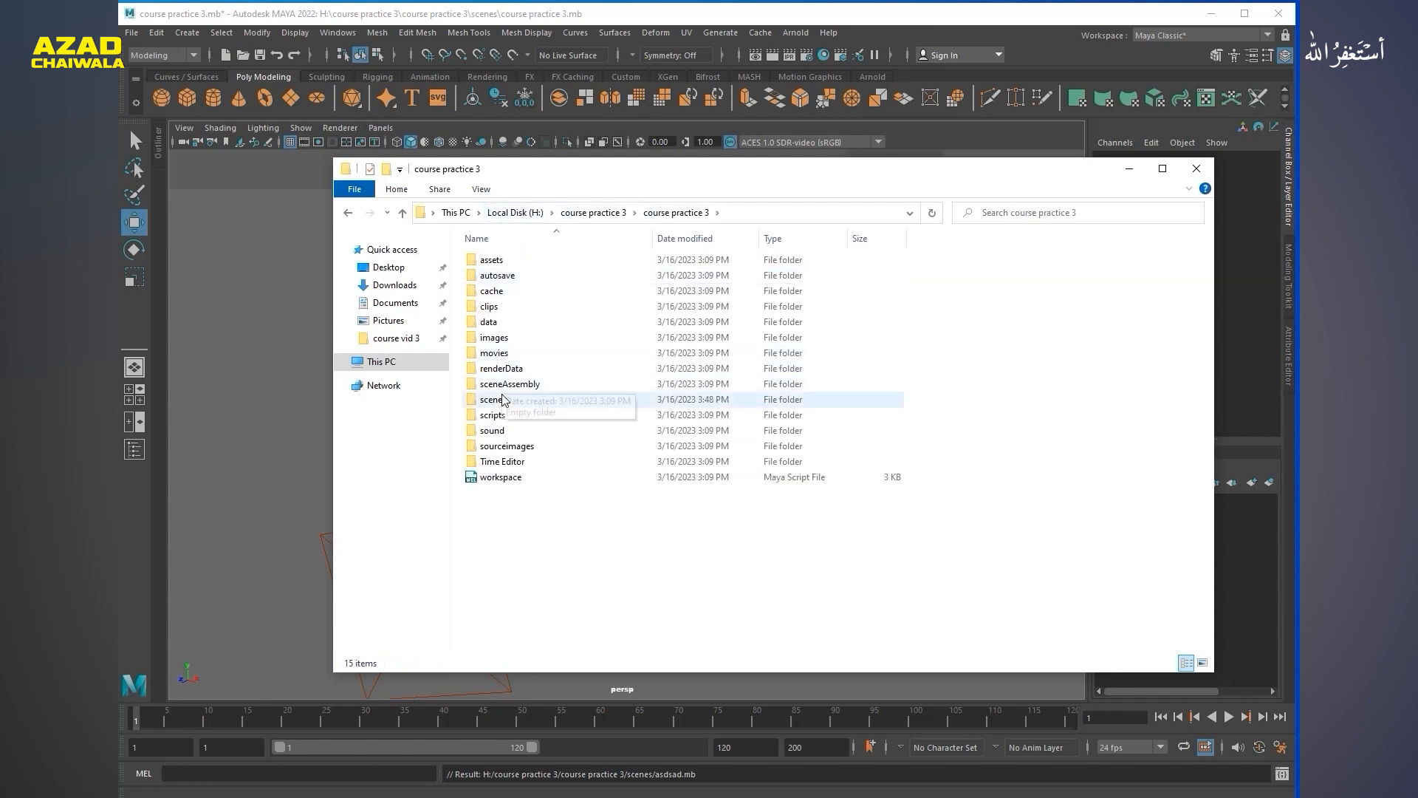
pyautogui.doubleClick(500, 403)
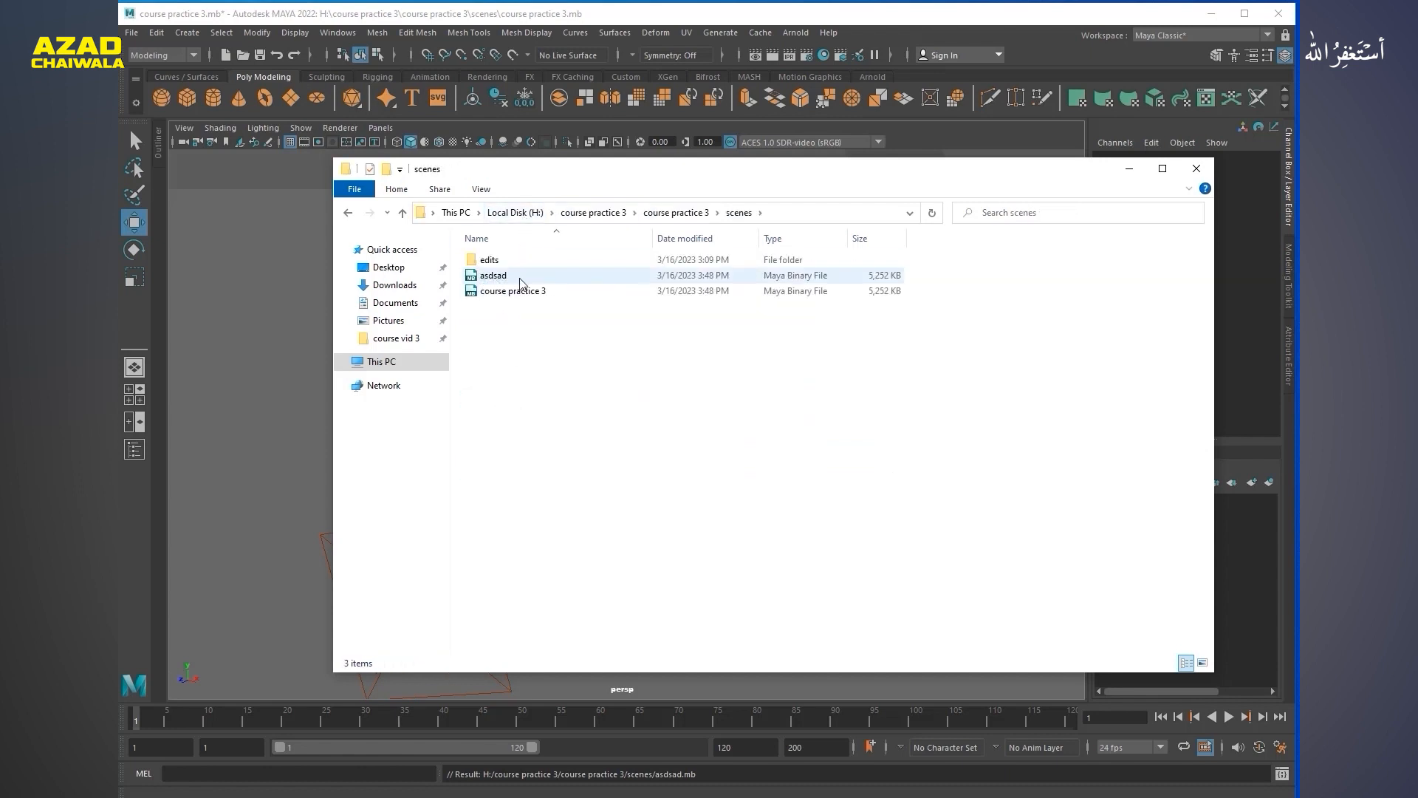
pyautogui.click(1196, 168)
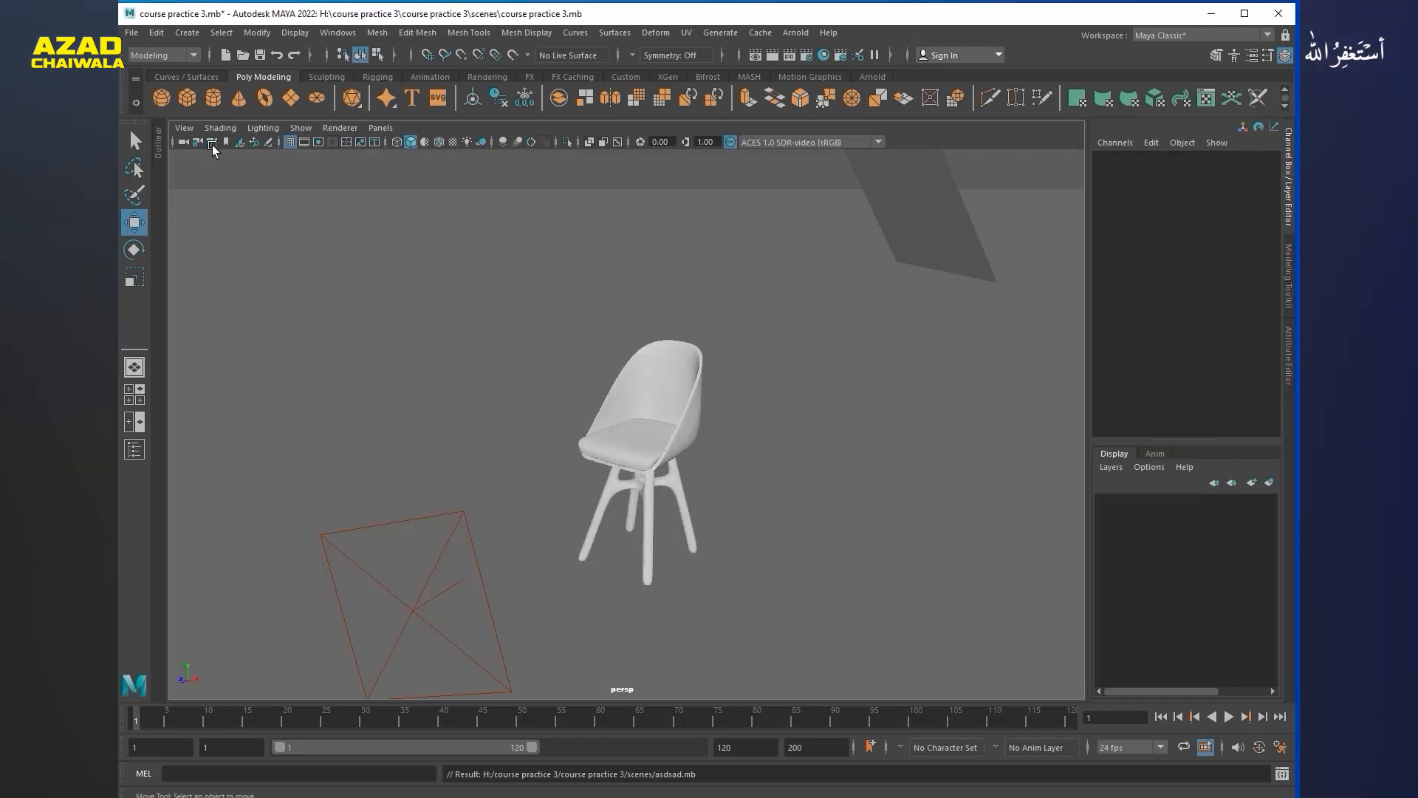
# Step: Export the whole scene as an FBX file named 1 in the scenes folder, using the Export All options
pyautogui.click(139, 36)
pyautogui.click(315, 210)
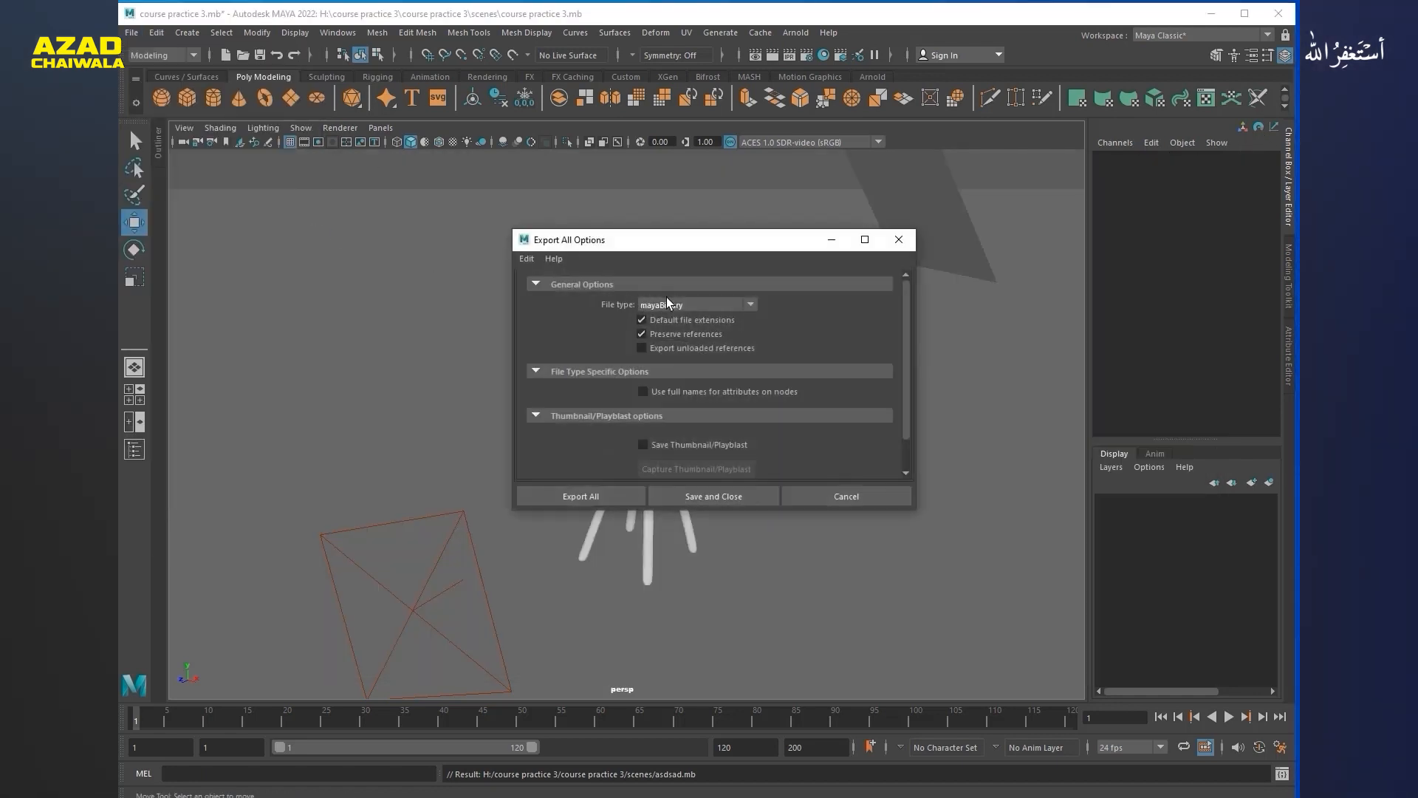
pyautogui.click(666, 302)
pyautogui.scroll(-2, 684, 369)
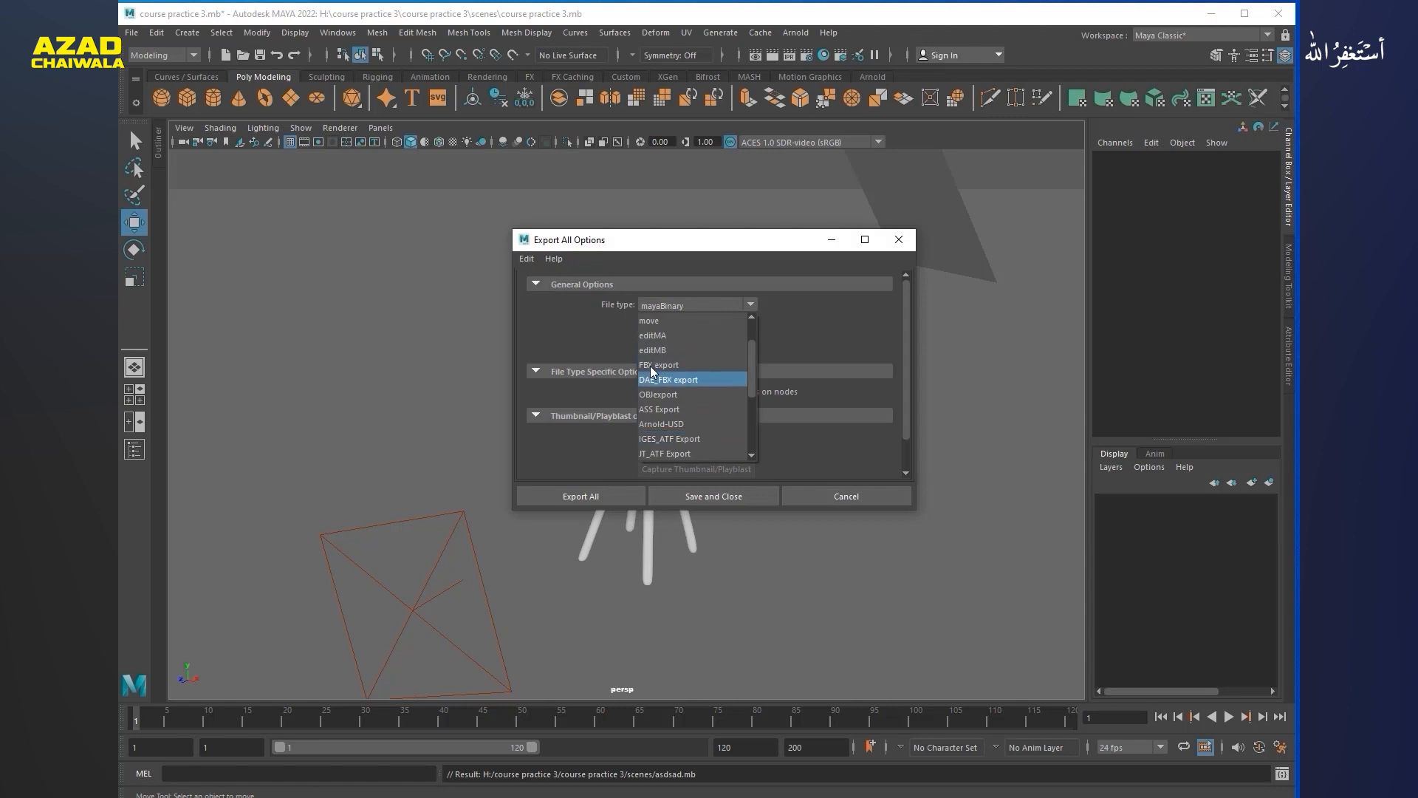
pyautogui.scroll(-1, 666, 391)
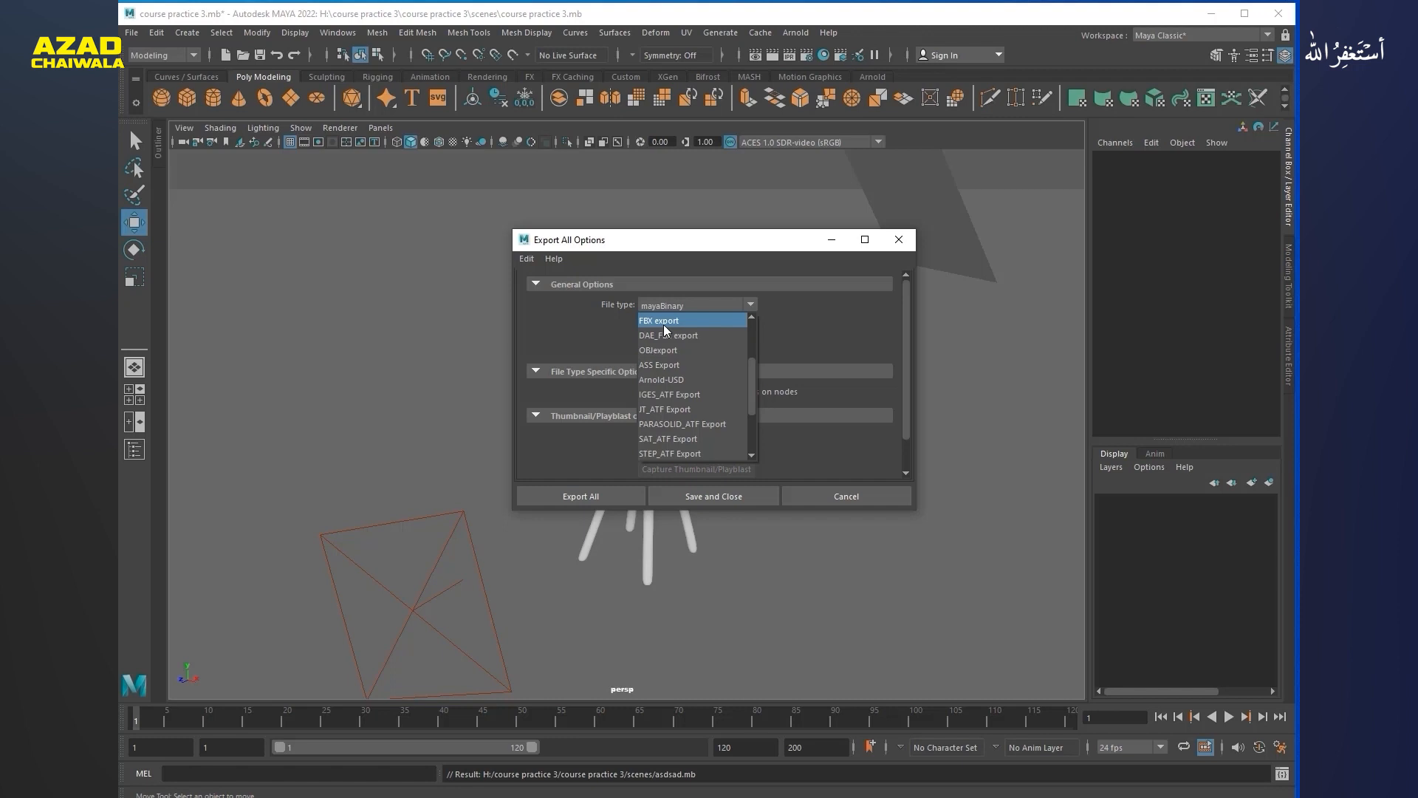
pyautogui.scroll(1, 668, 398)
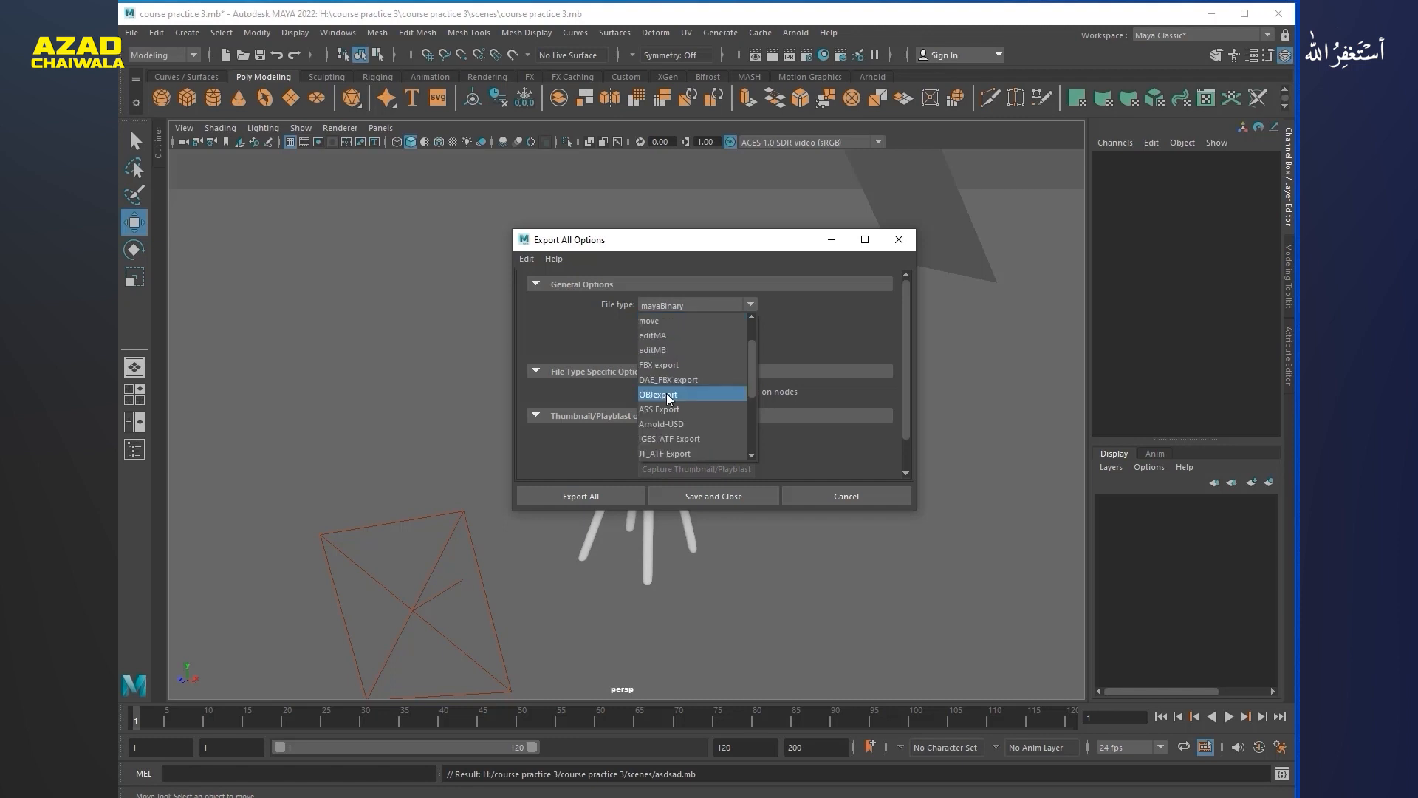
pyautogui.scroll(-2, 669, 398)
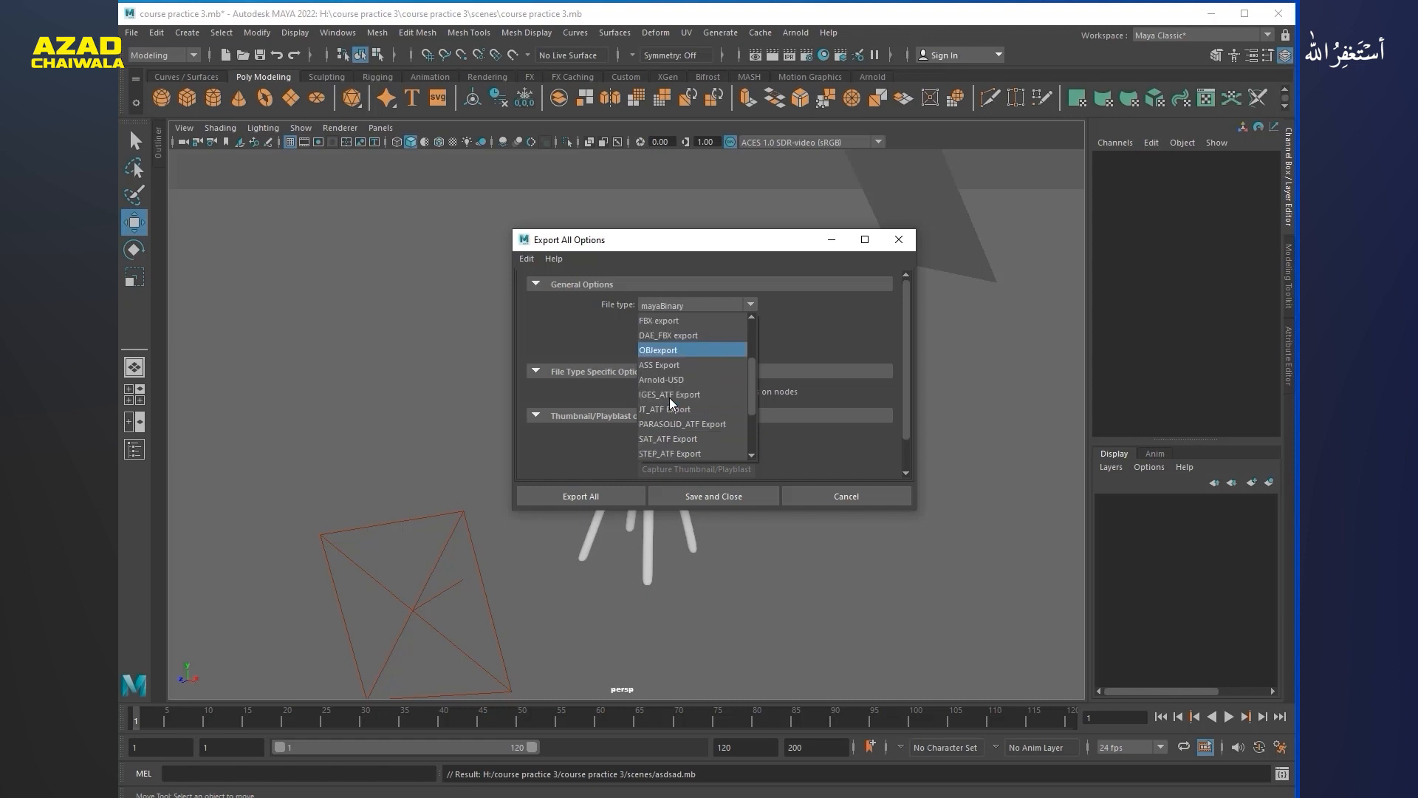
pyautogui.scroll(2, 660, 363)
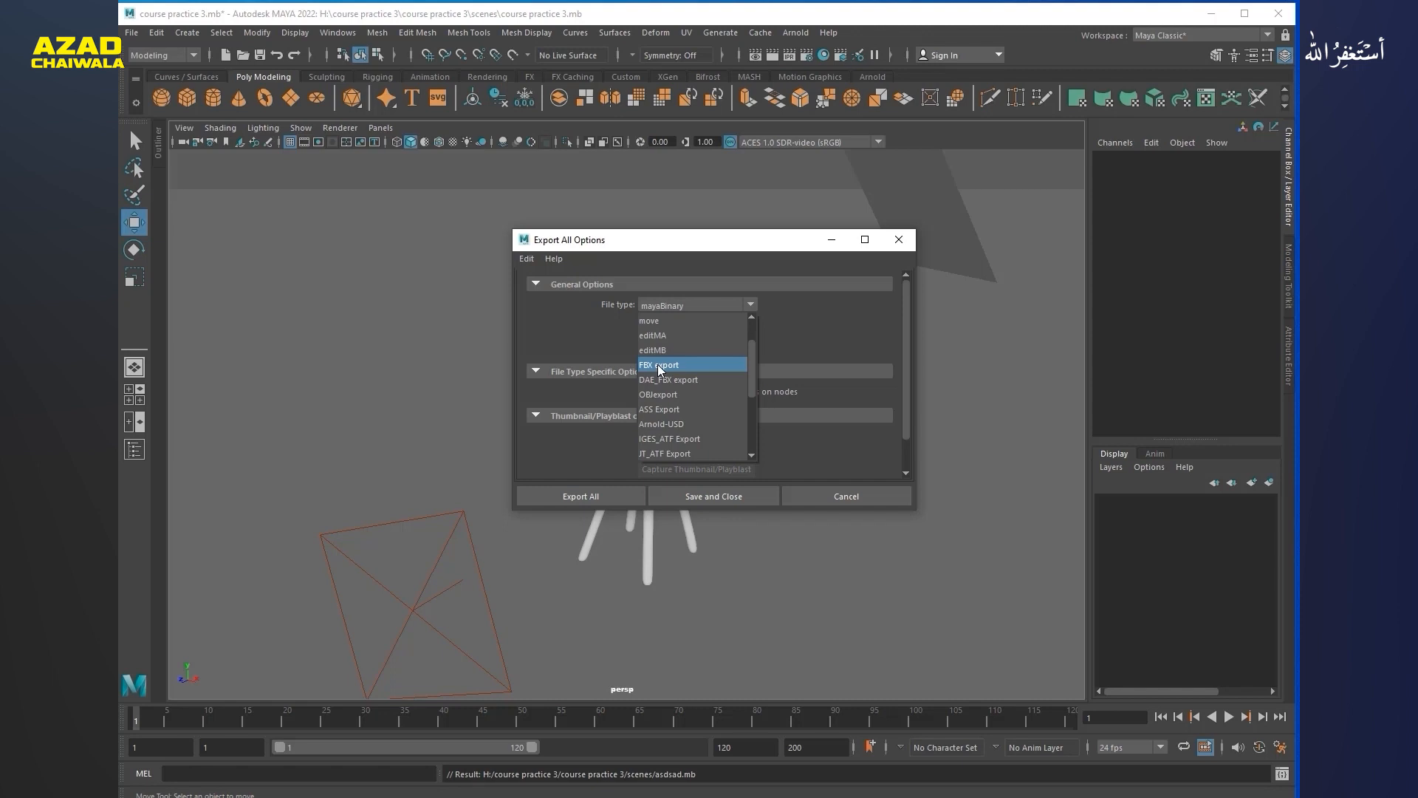
pyautogui.click(661, 366)
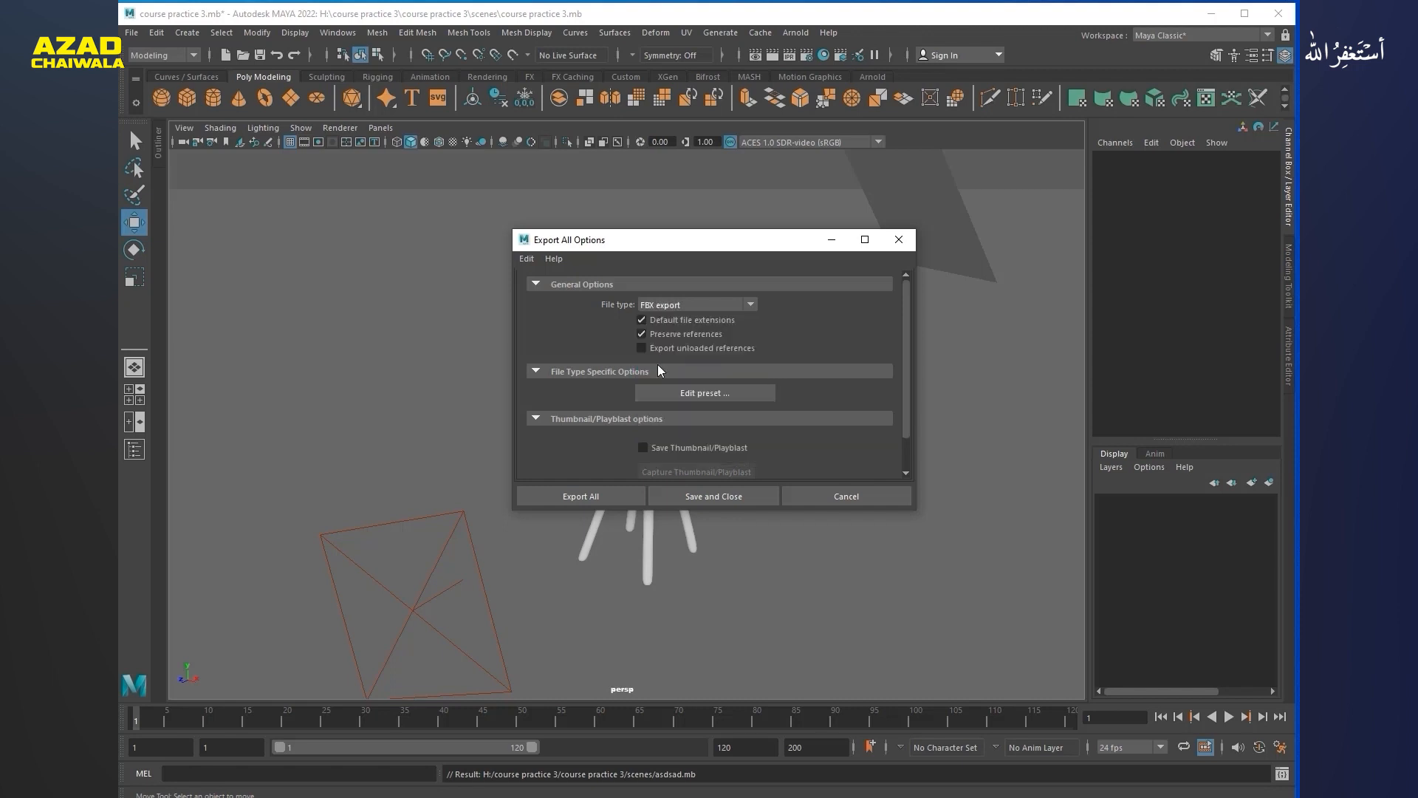
pyautogui.click(582, 501)
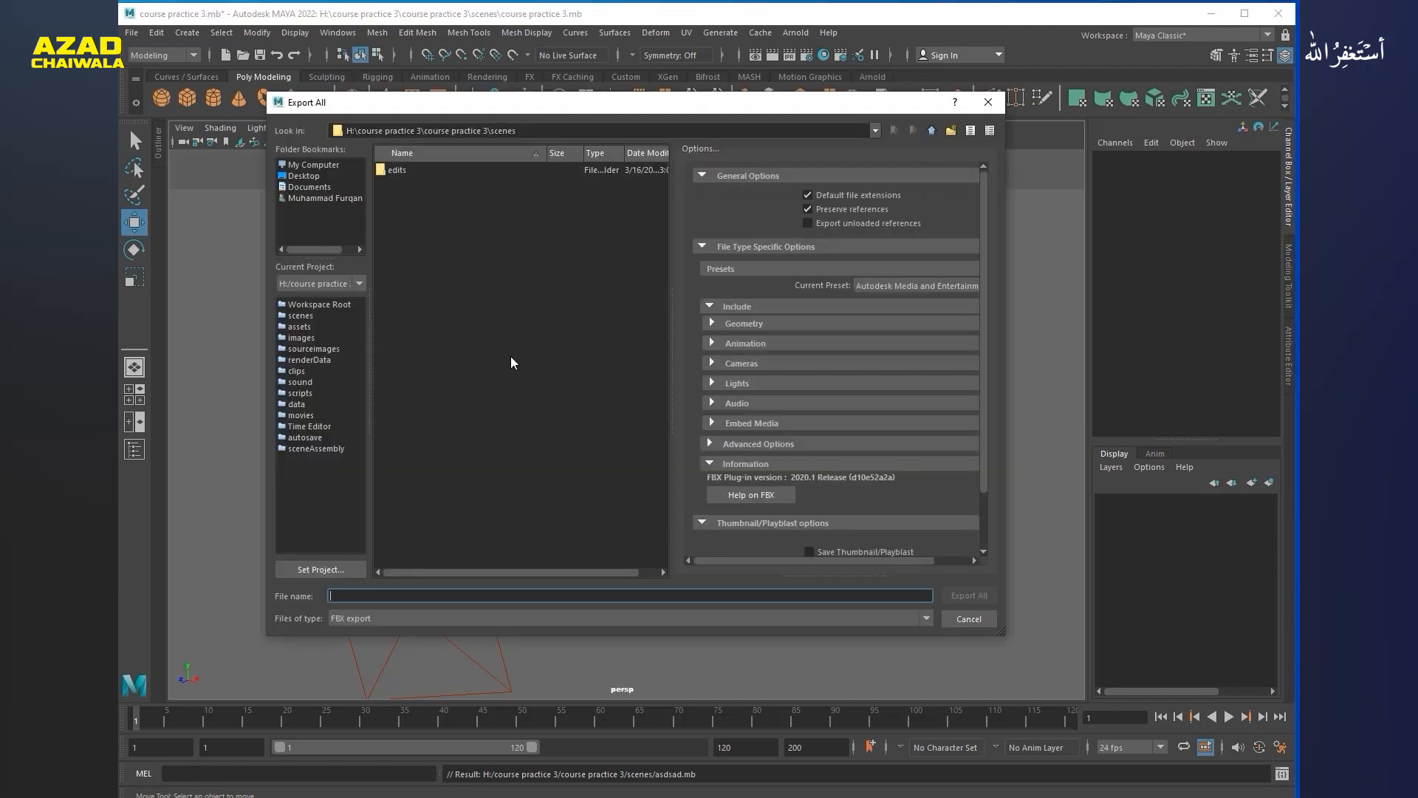
pyautogui.write('1')
pyautogui.click(960, 596)
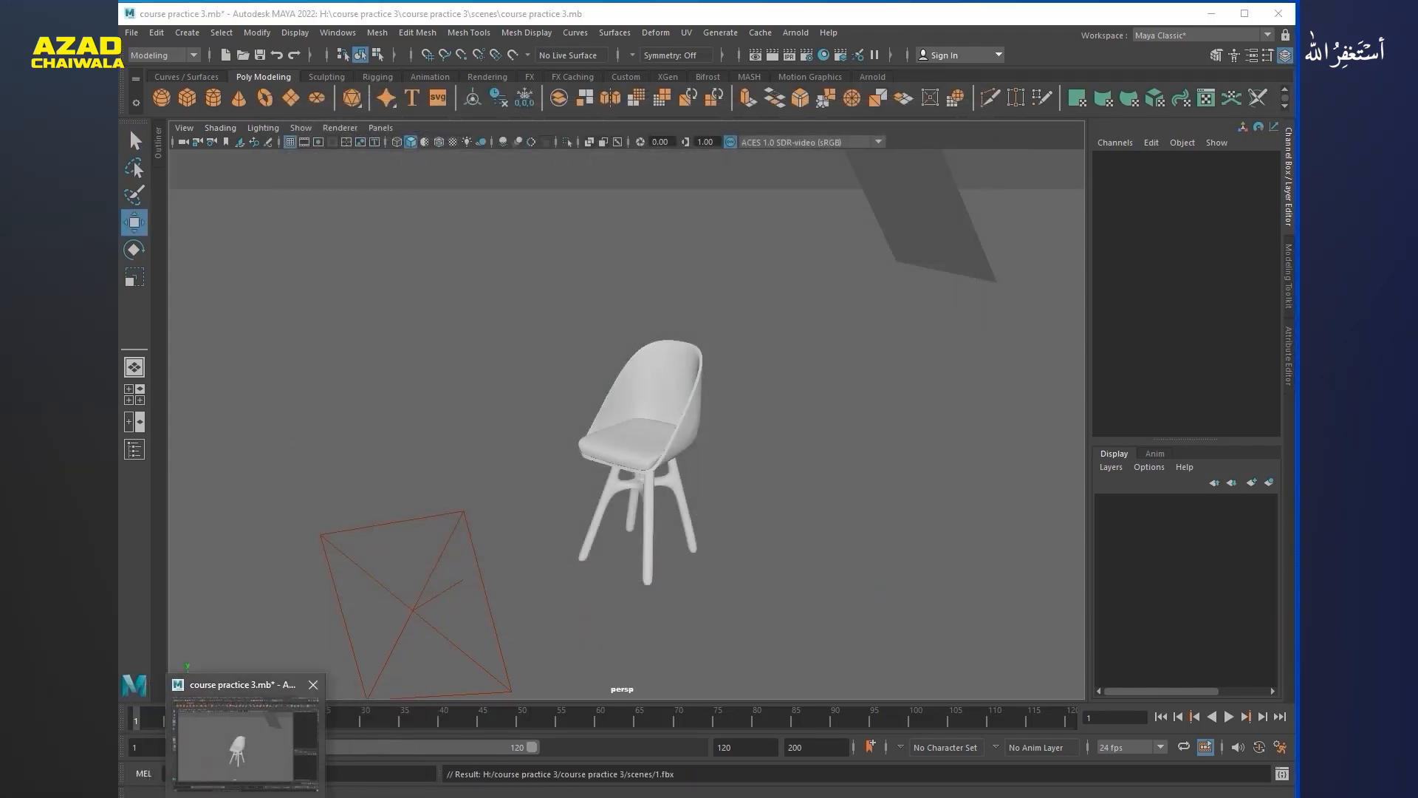
# Step: Switch to File Explorer and check the exported file 1 in the scenes folder
pyautogui.moveTo(274, 796)
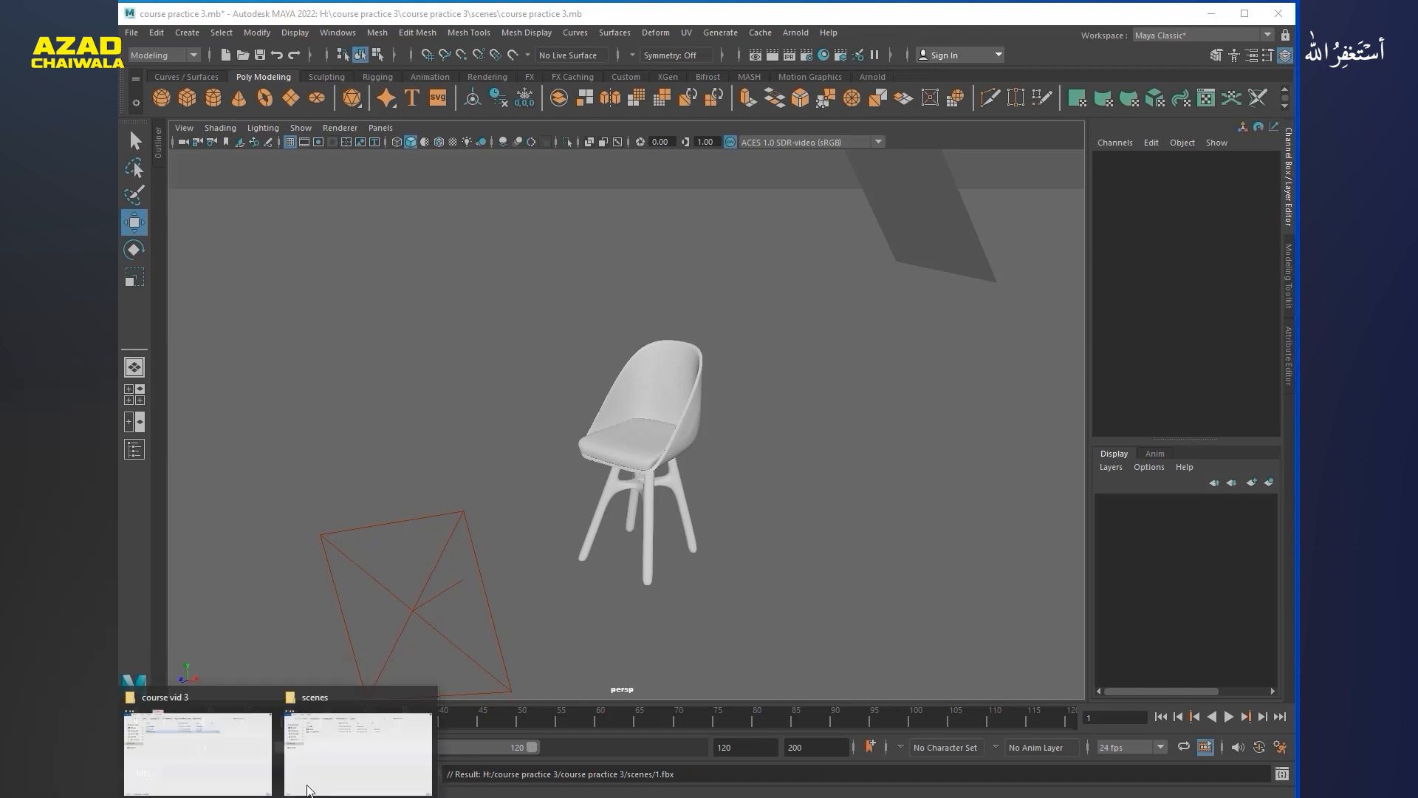
pyautogui.click(355, 752)
pyautogui.click(484, 279)
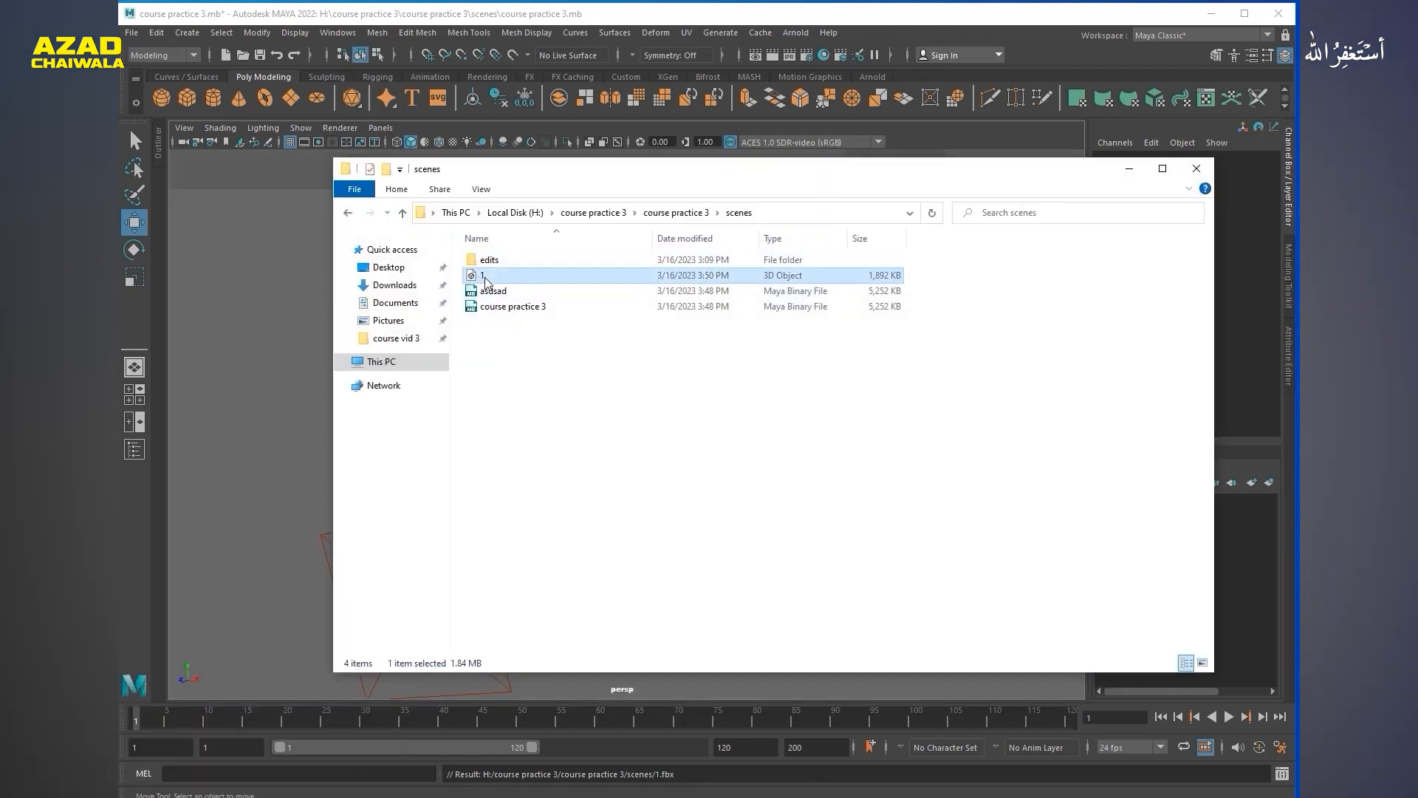
pyautogui.rightClick(506, 345)
pyautogui.moveTo(526, 355)
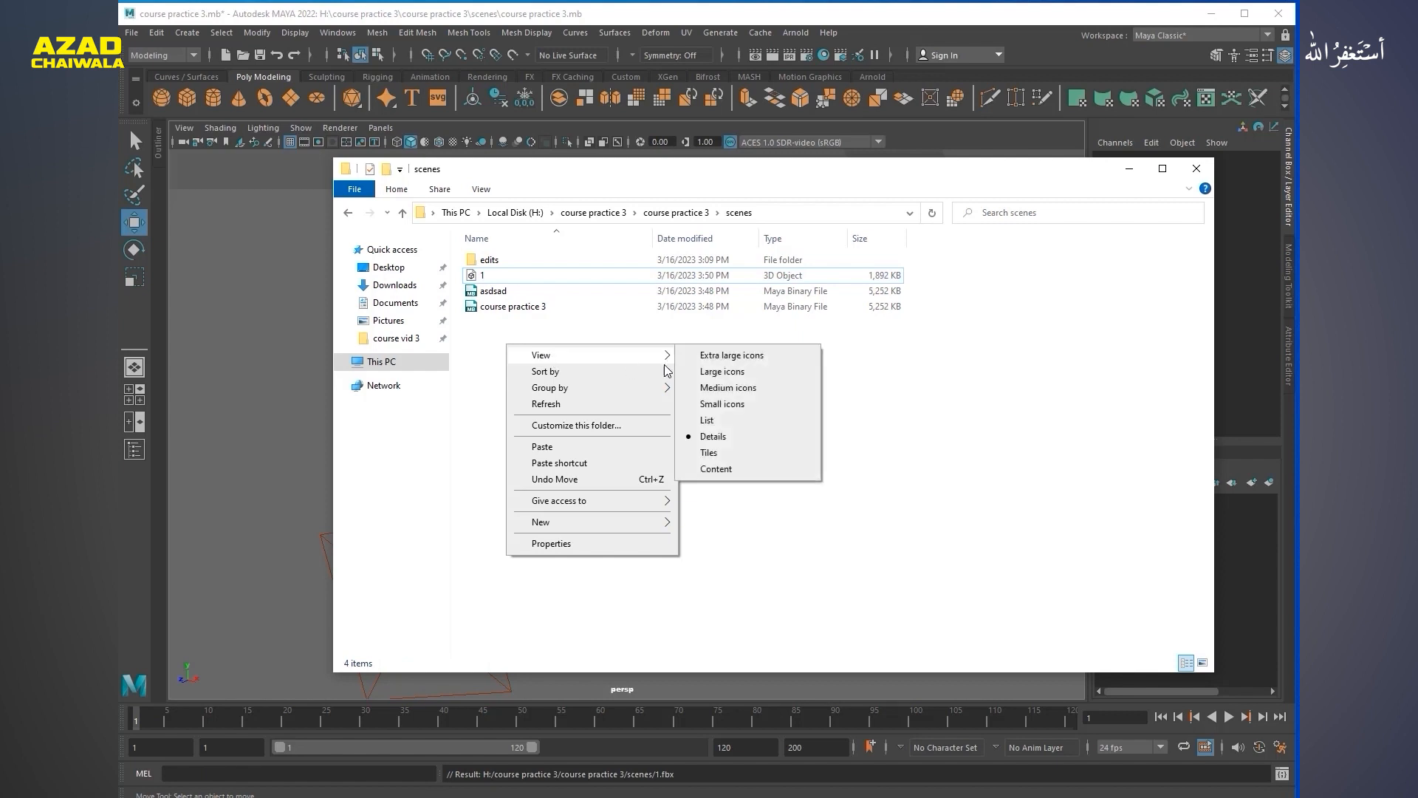
pyautogui.click(669, 371)
pyautogui.click(602, 292)
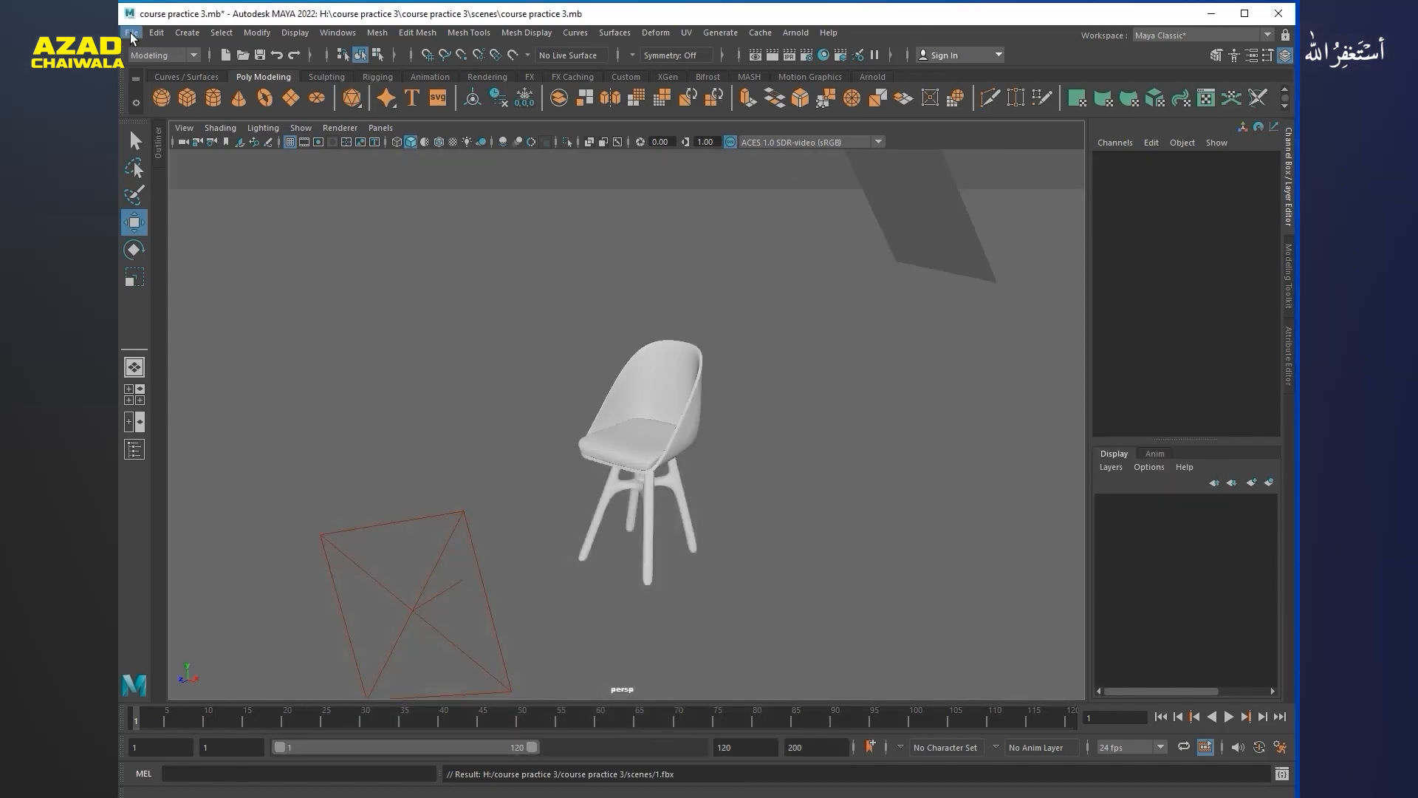
# Step: Select the chair's shell and seat, review the file types offered by Export Selection, and cancel the export
pyautogui.click(131, 33)
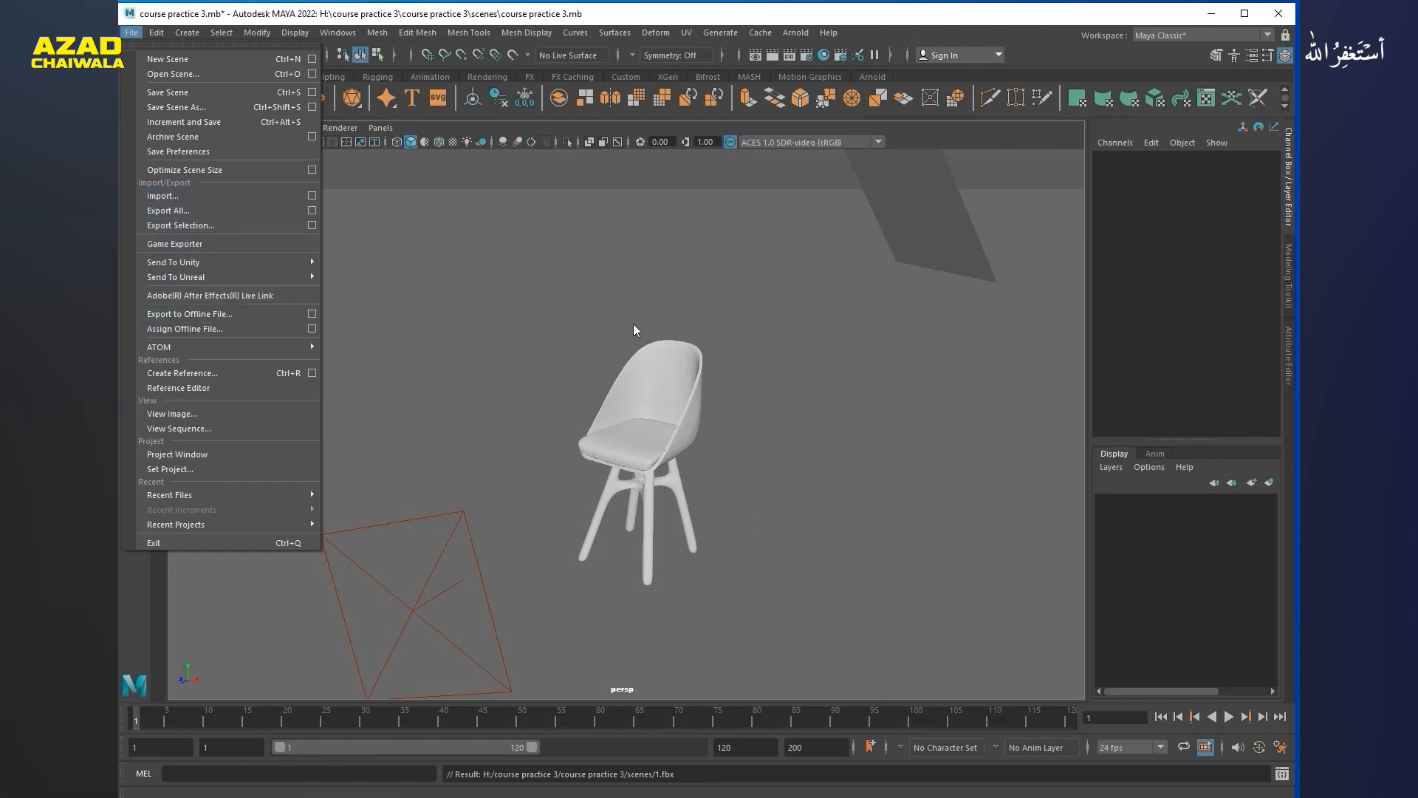
pyautogui.click(671, 363)
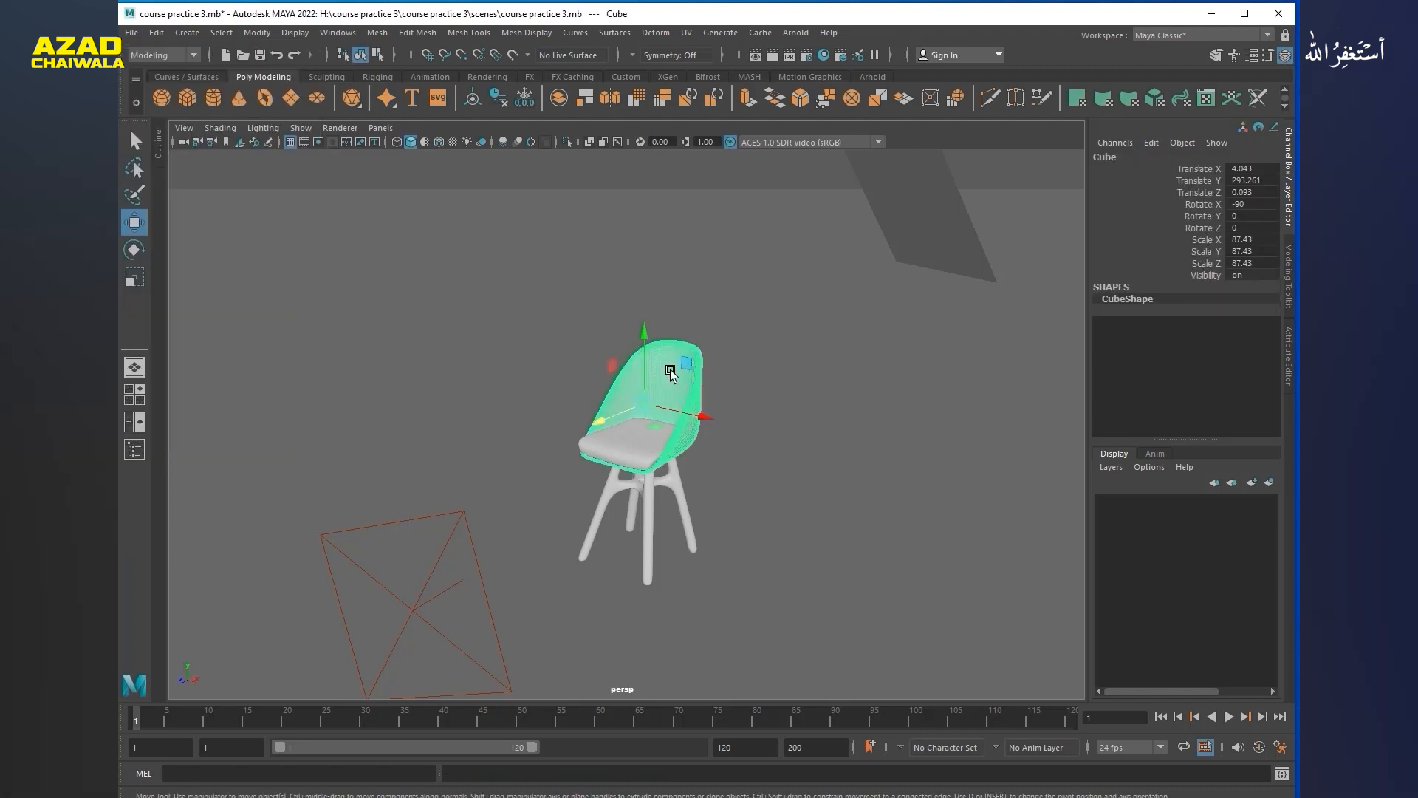
pyautogui.click(645, 443)
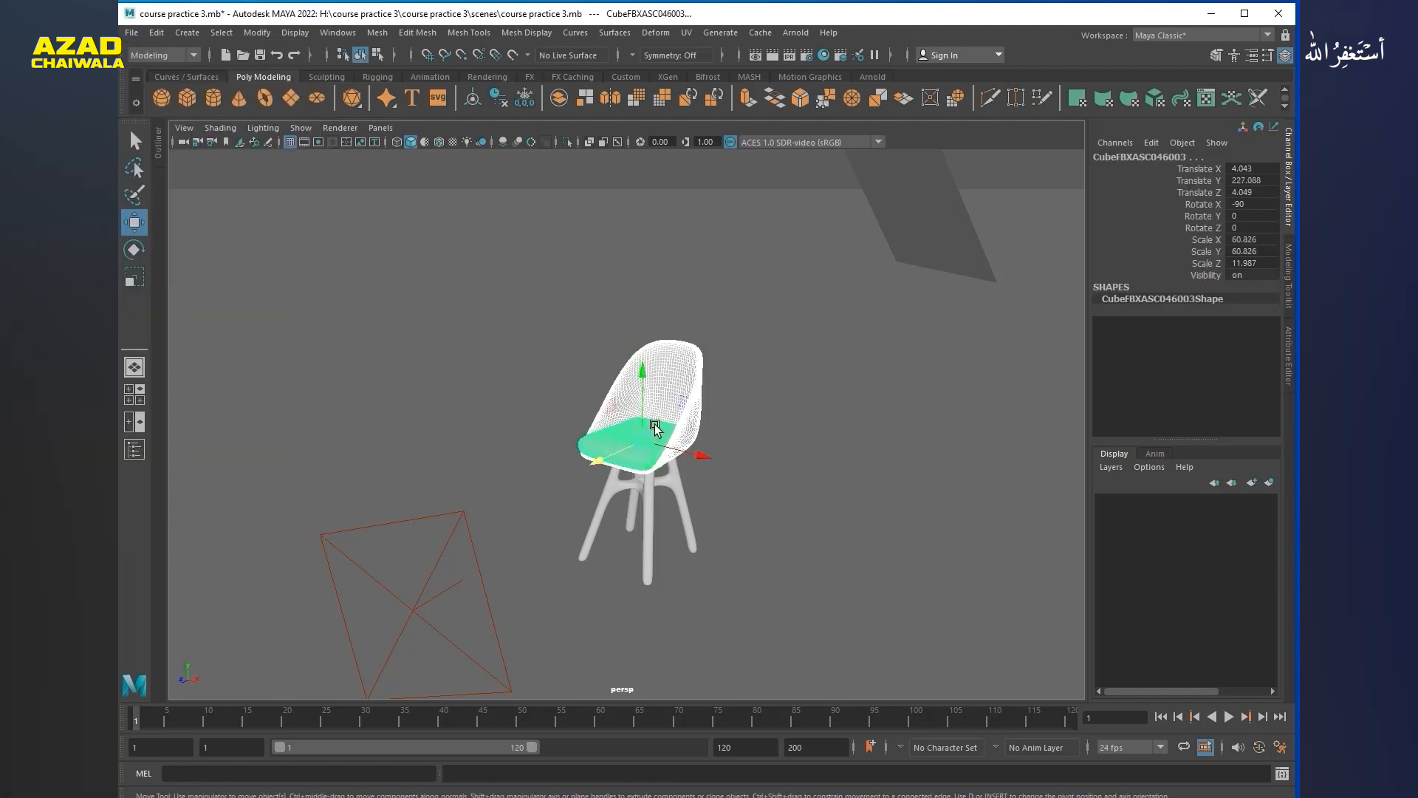
pyautogui.click(132, 34)
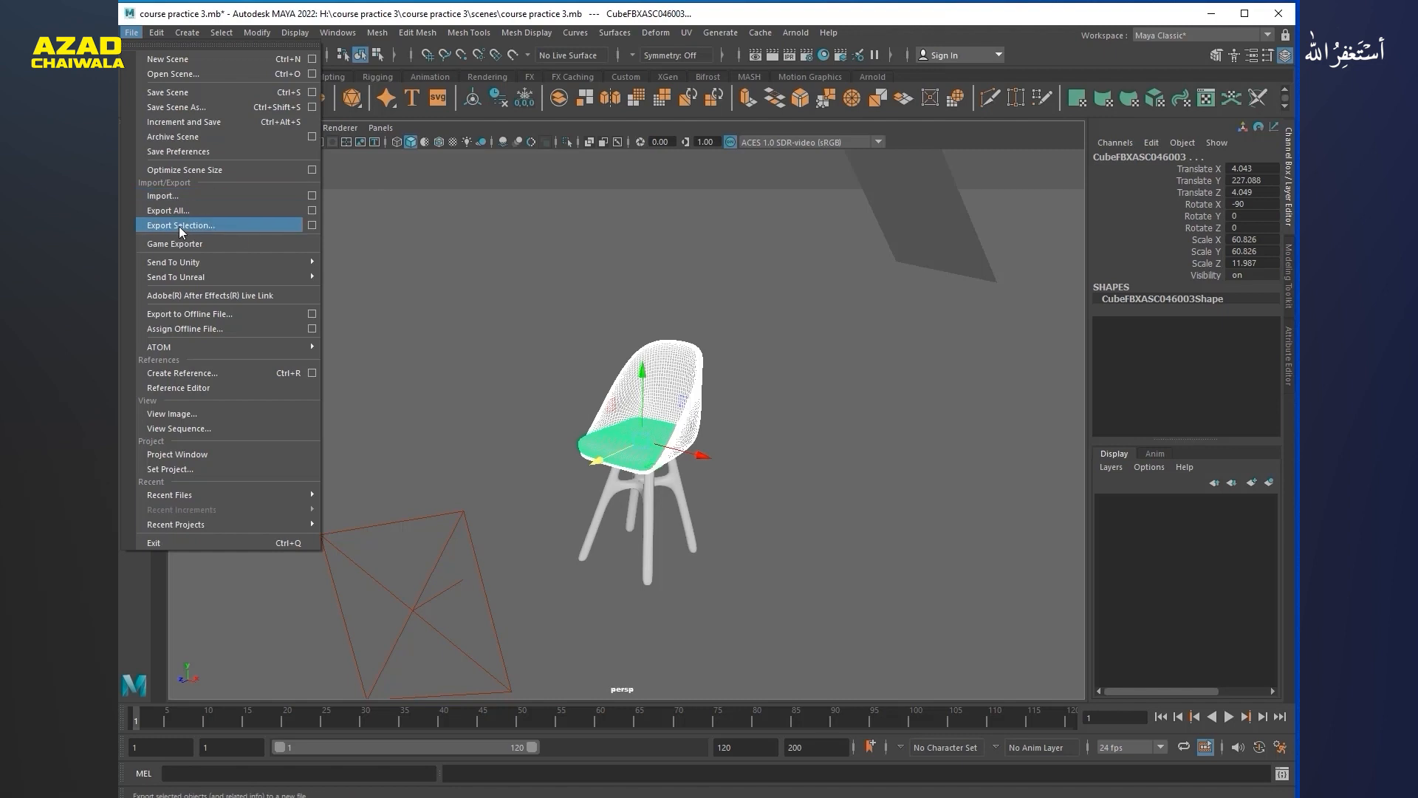
pyautogui.click(248, 222)
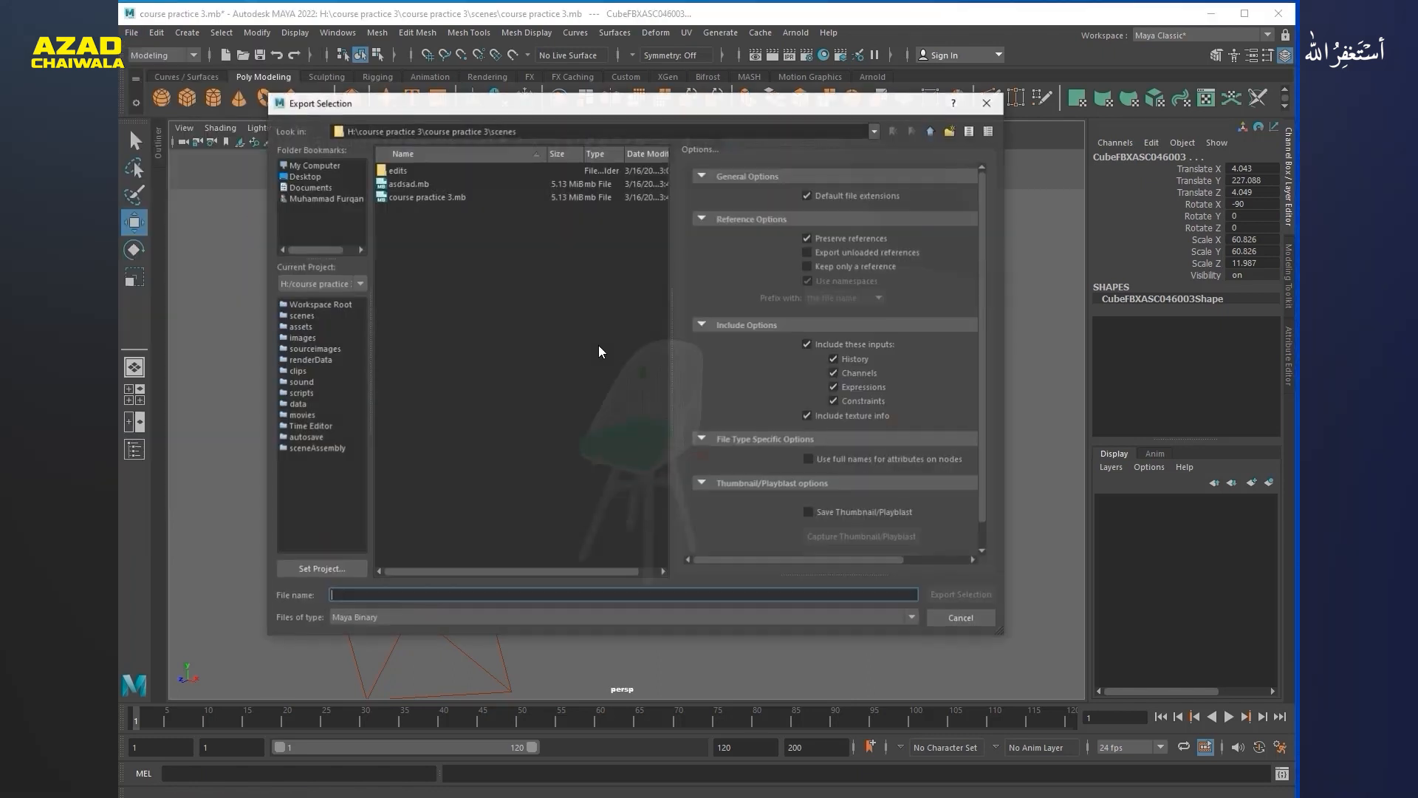
pyautogui.click(390, 617)
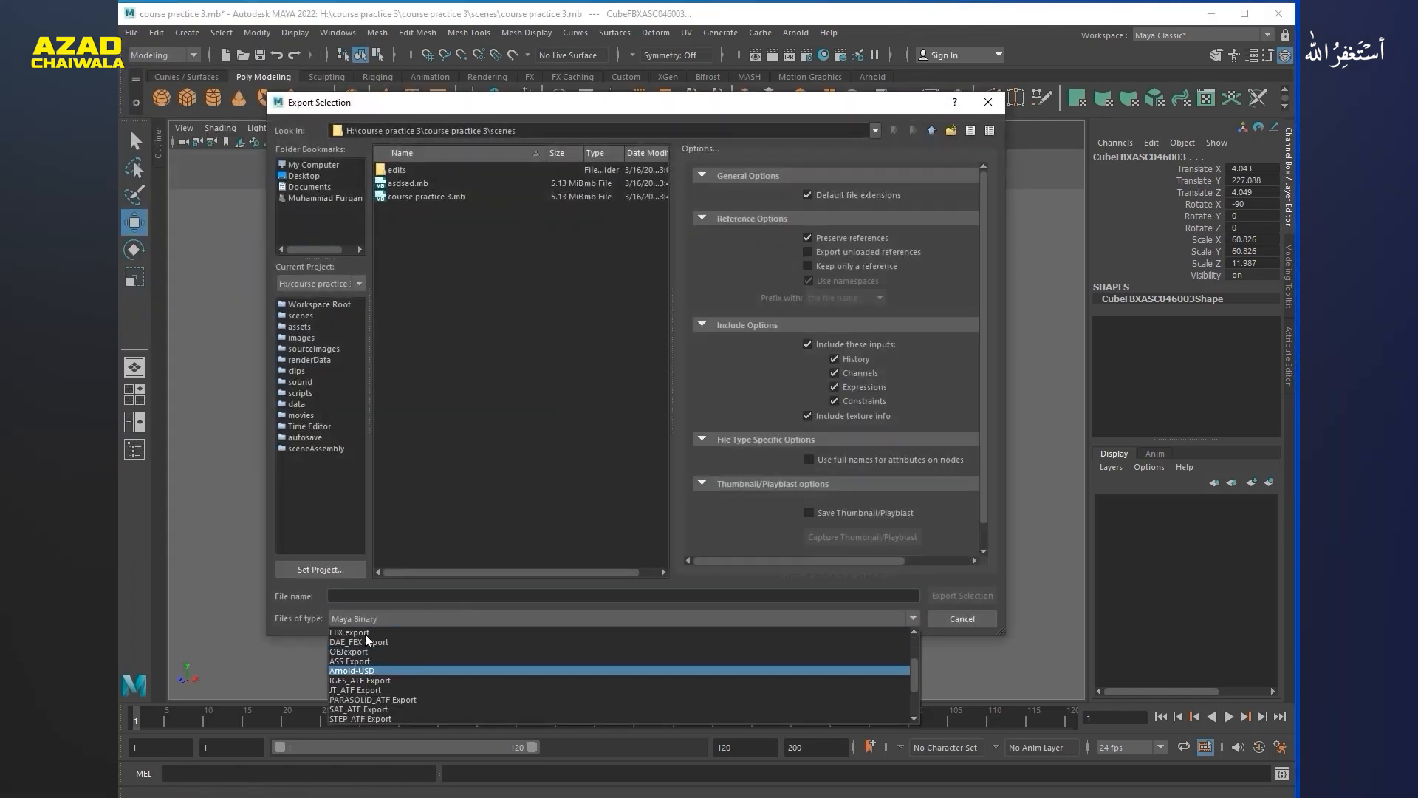
pyautogui.scroll(-5, 348, 665)
pyautogui.scroll(5, 369, 661)
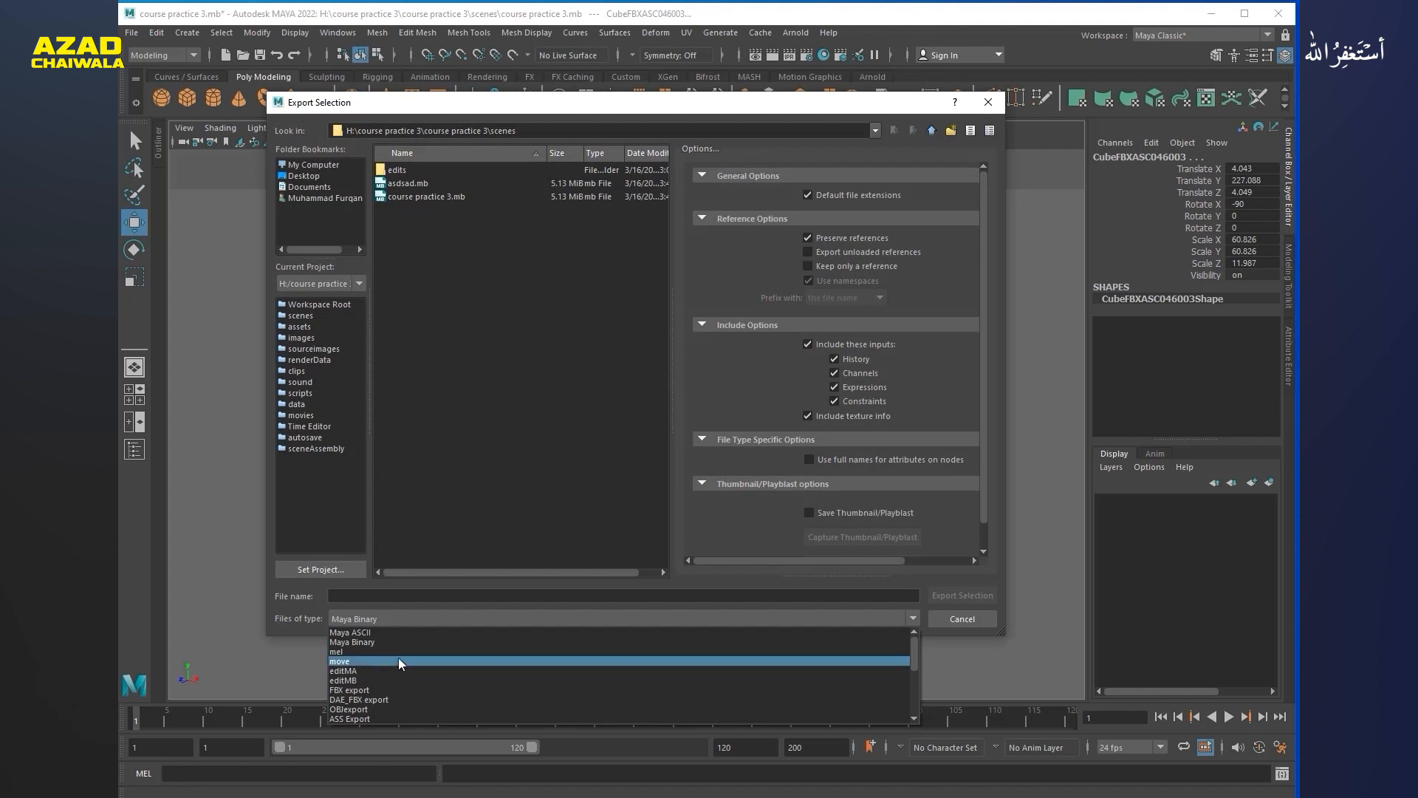
pyautogui.click(418, 597)
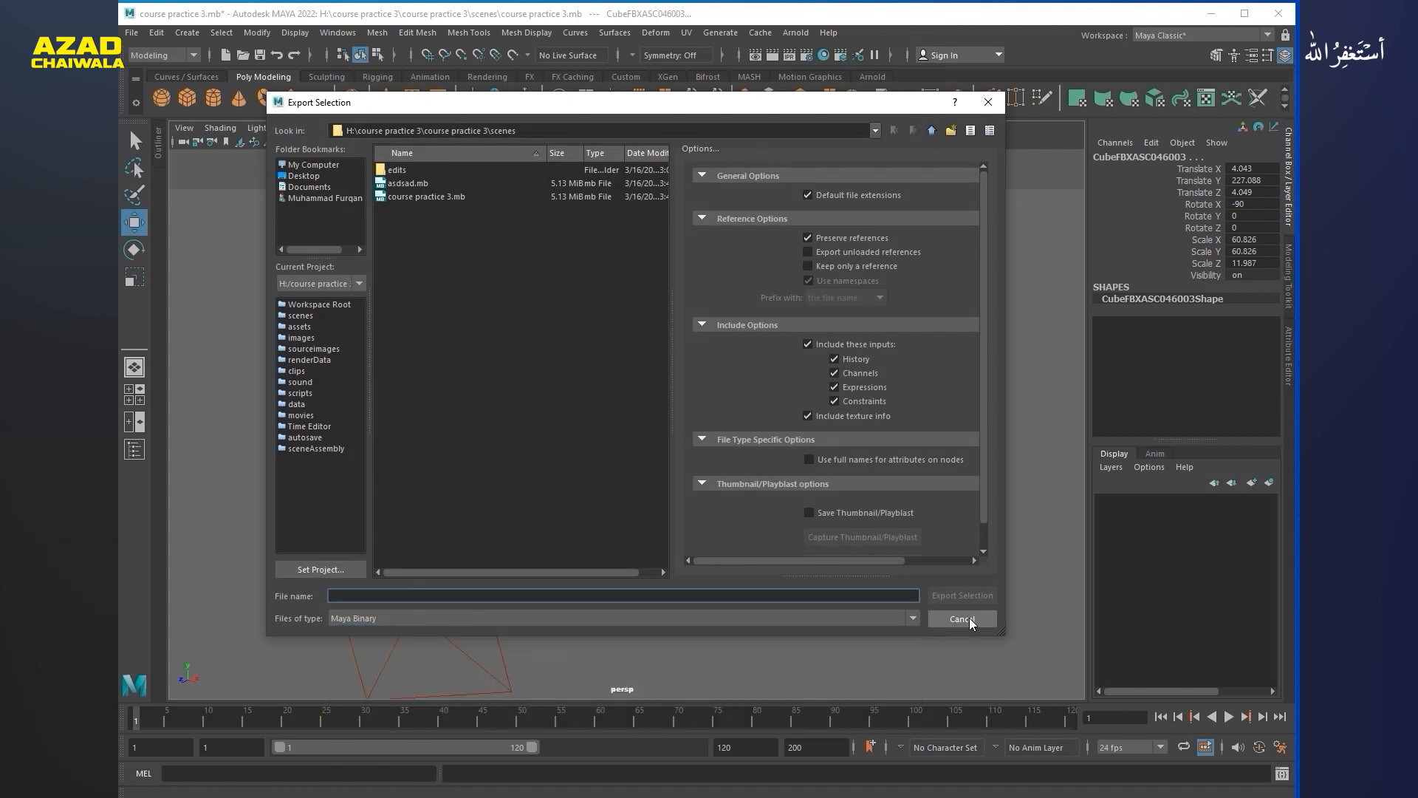
pyautogui.click(948, 616)
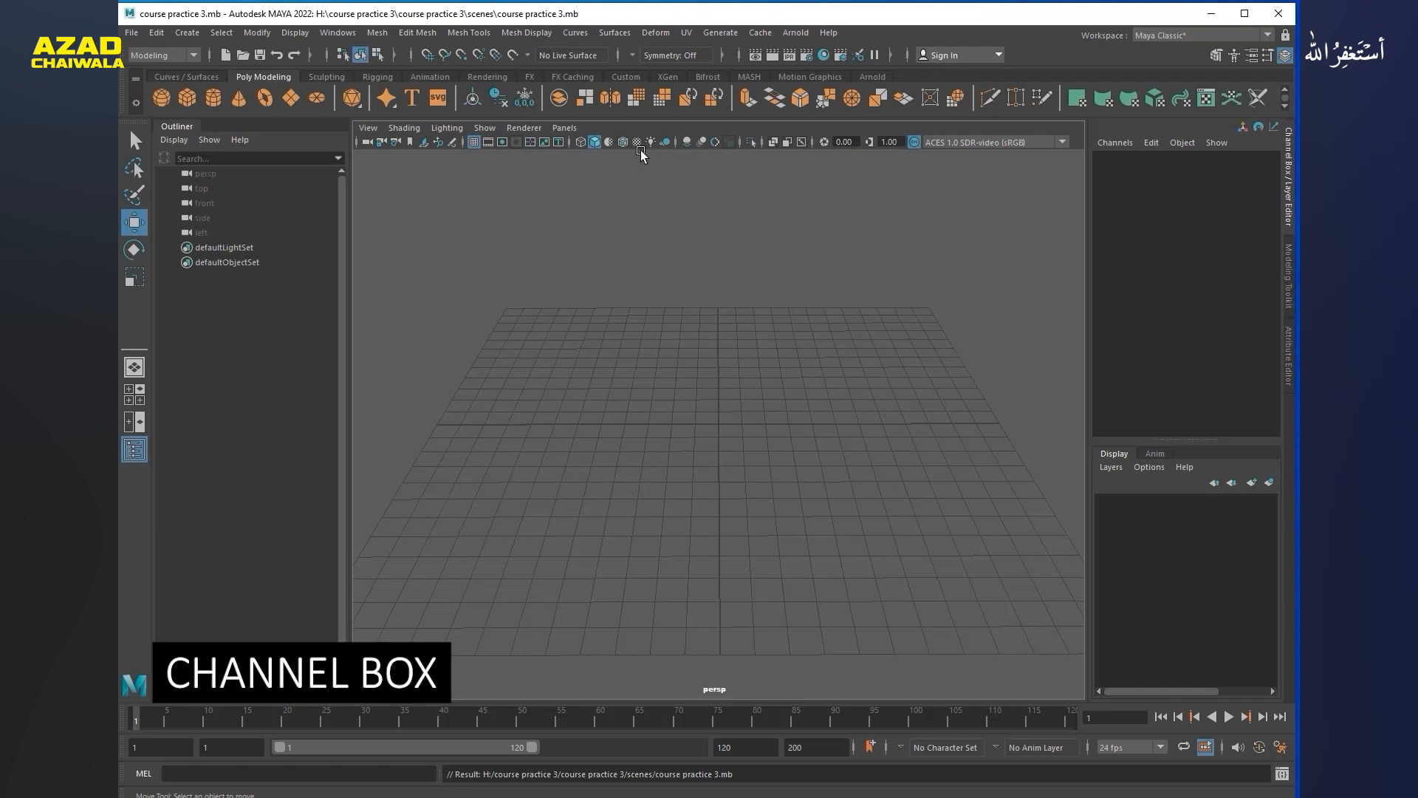
# Step: Create a polygon sphere and move it to about X -2.5, Y 4.2, Z 5.5
pyautogui.click(165, 96)
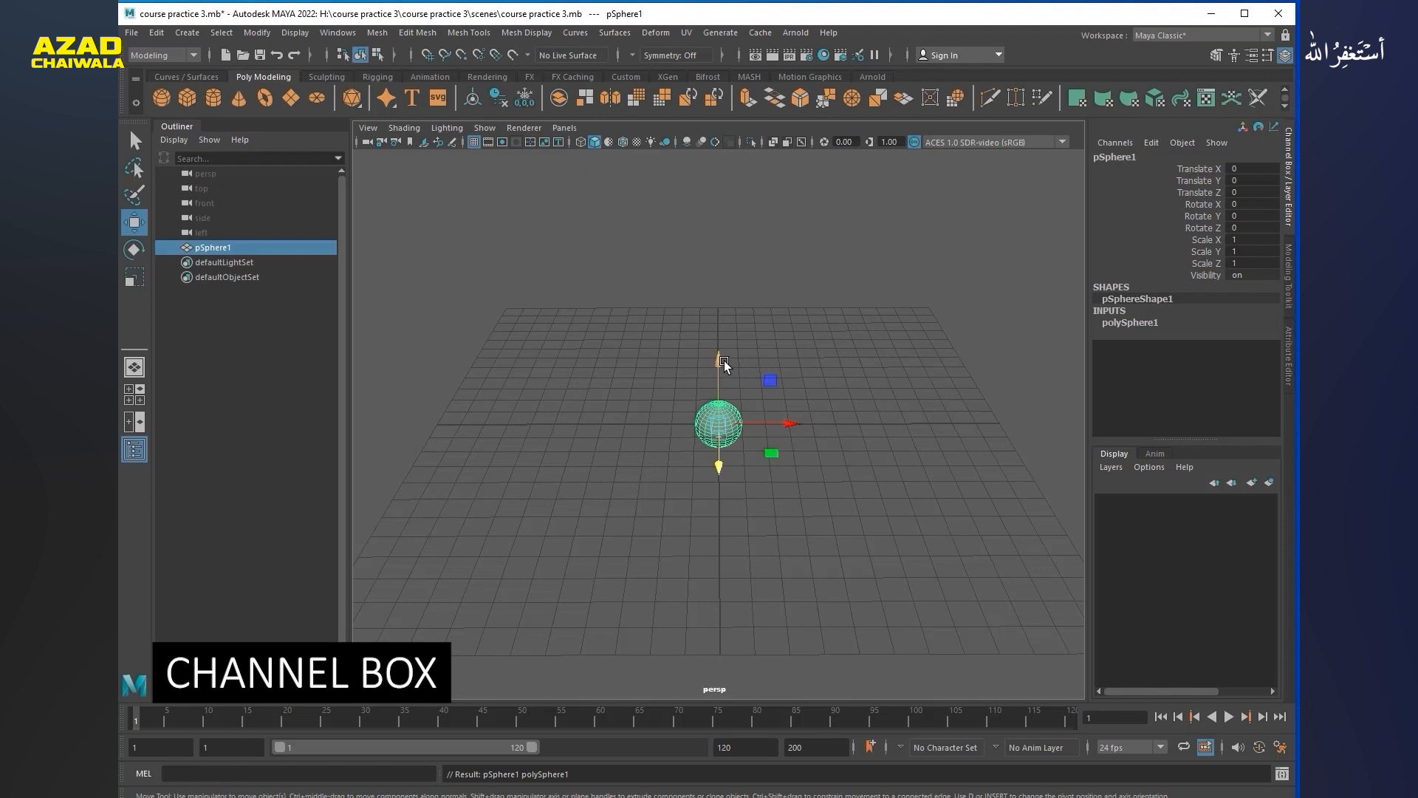
pyautogui.moveTo(727, 364); pyautogui.dragTo(726, 275)
pyautogui.moveTo(794, 335); pyautogui.dragTo(587, 335)
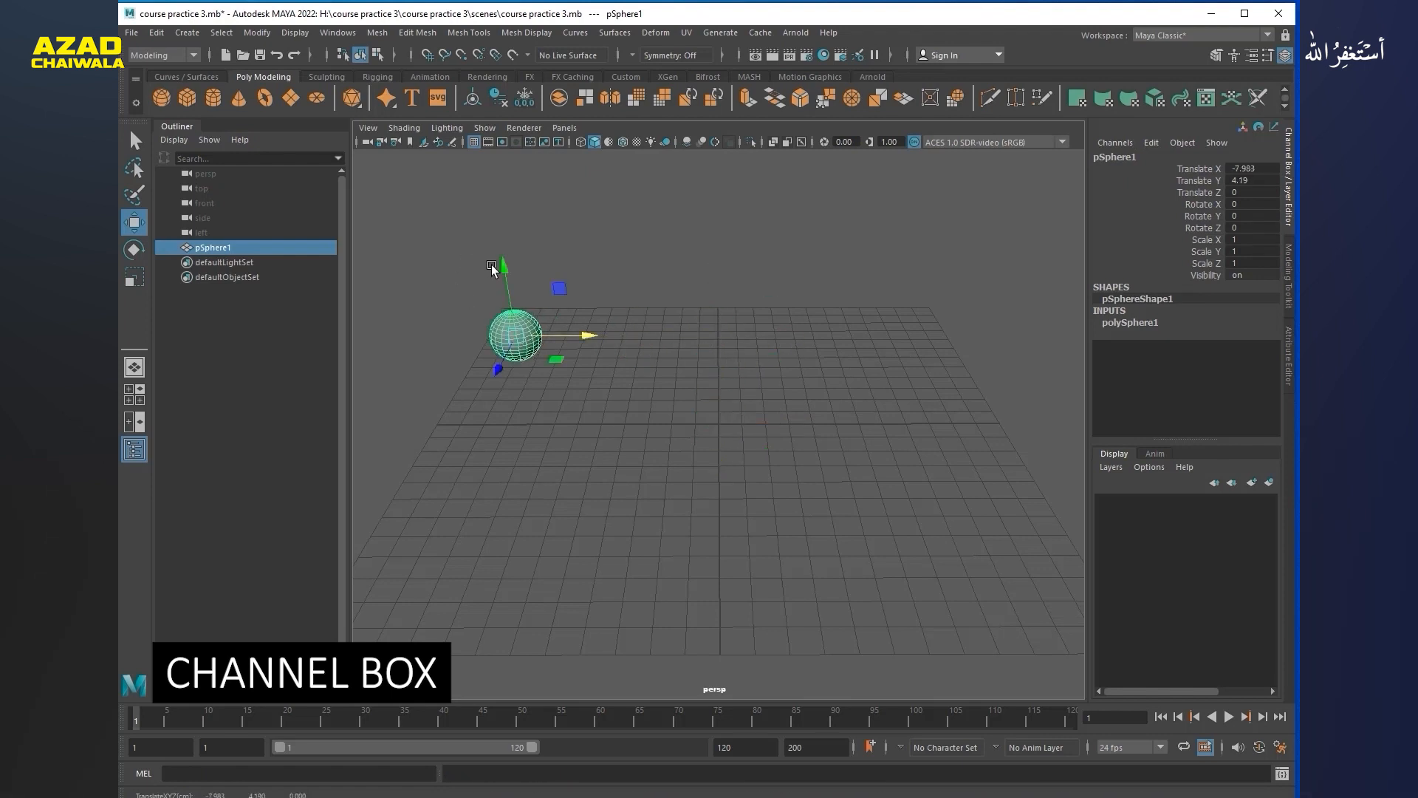
pyautogui.moveTo(503, 266); pyautogui.dragTo(509, 303)
pyautogui.moveTo(593, 373); pyautogui.dragTo(580, 400)
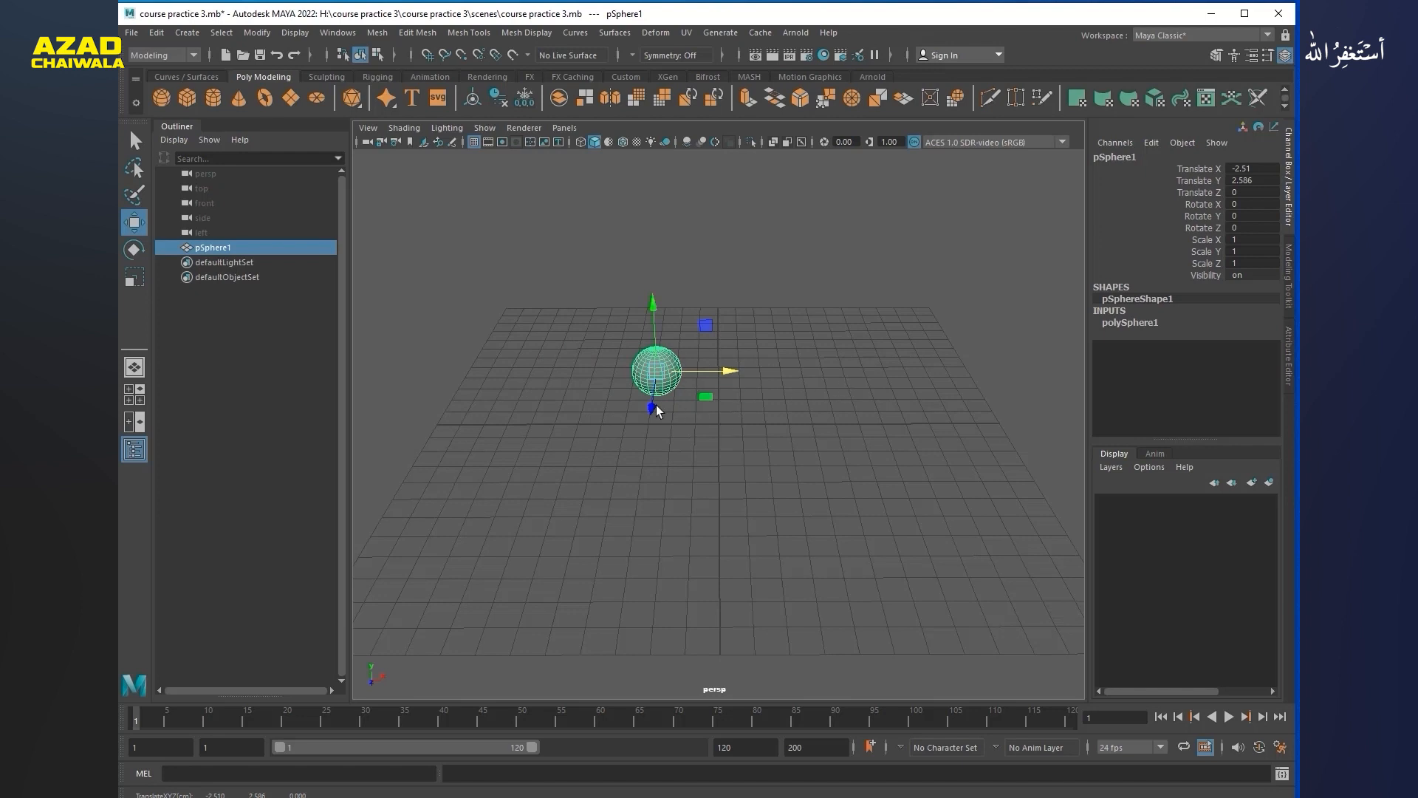
pyautogui.moveTo(653, 407); pyautogui.dragTo(658, 562)
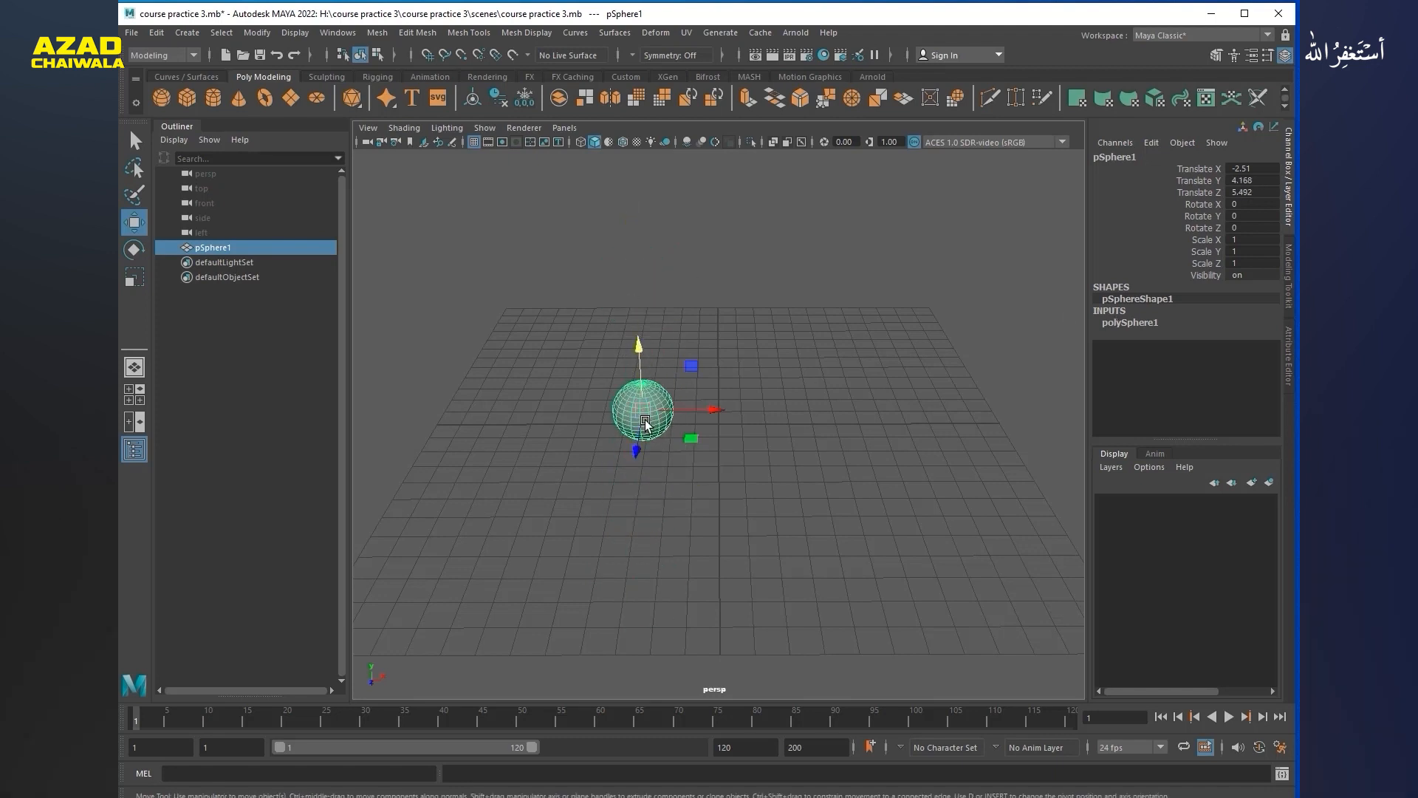
# Step: Rotate the sphere freely and stretch it to a scale of about 2.6 in X, 3.7 in Y and 4.4 in Z
pyautogui.press('e')
pyautogui.moveTo(642, 434); pyautogui.dragTo(606, 373)
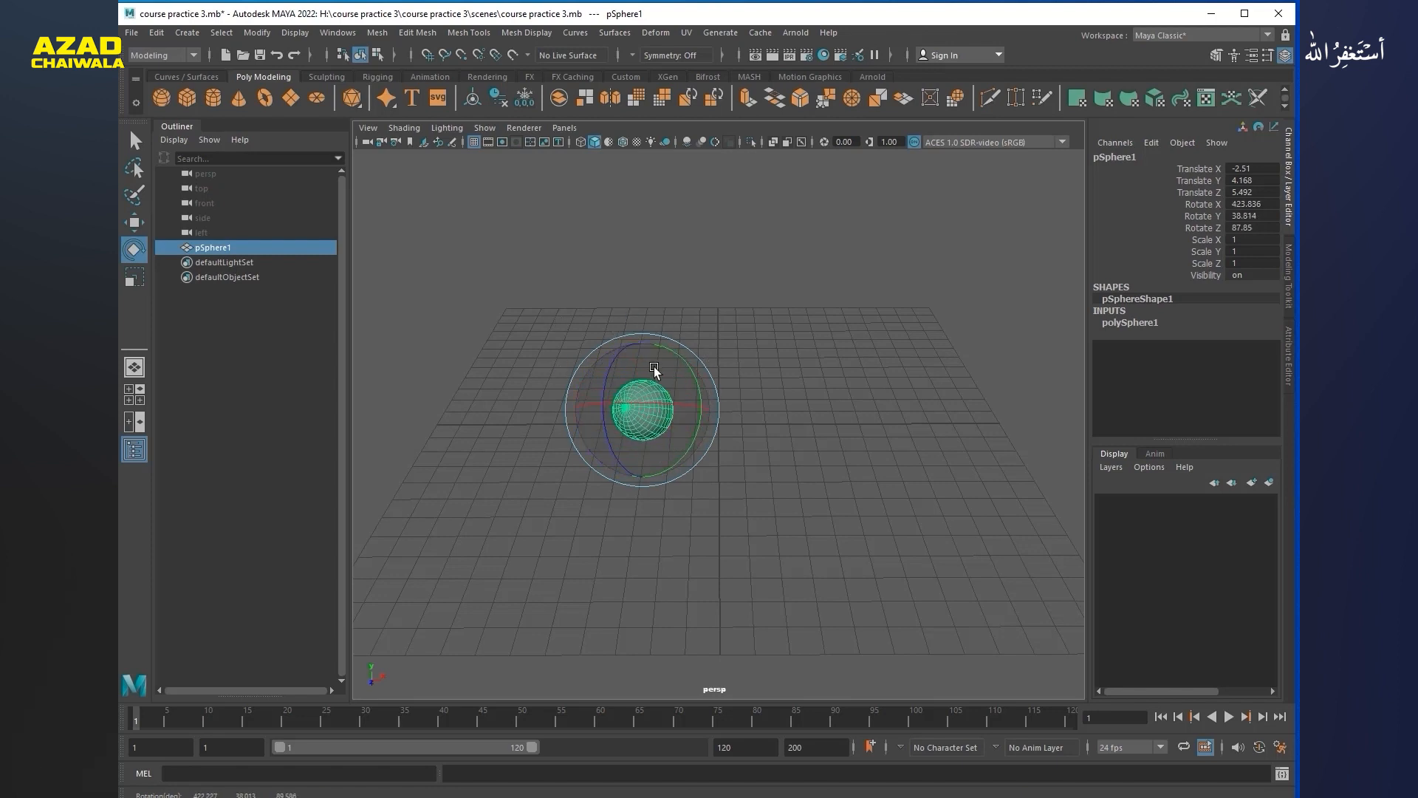
pyautogui.press('r')
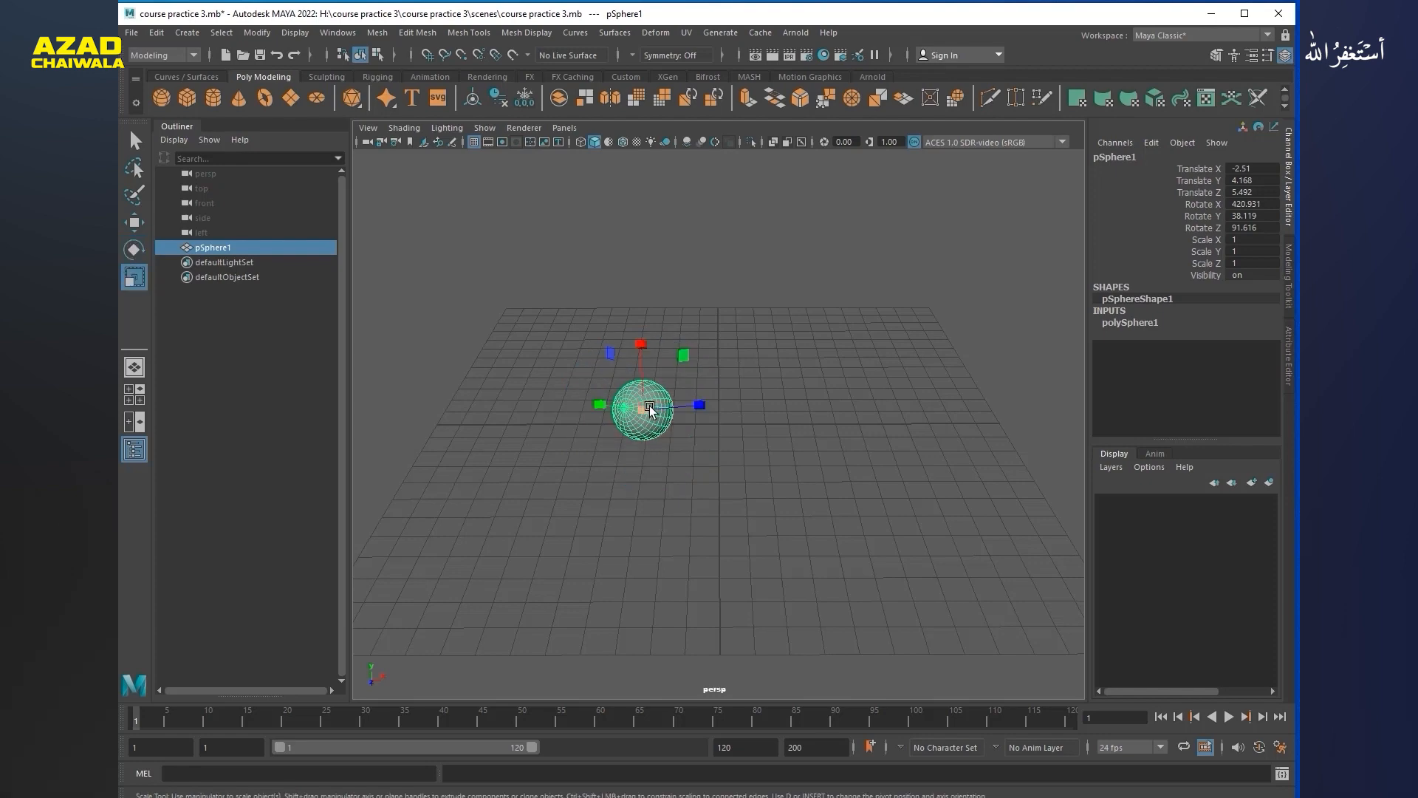
pyautogui.moveTo(644, 410); pyautogui.dragTo(881, 497)
pyautogui.moveTo(663, 445); pyautogui.dragTo(639, 316)
pyautogui.moveTo(589, 405); pyautogui.dragTo(793, 402)
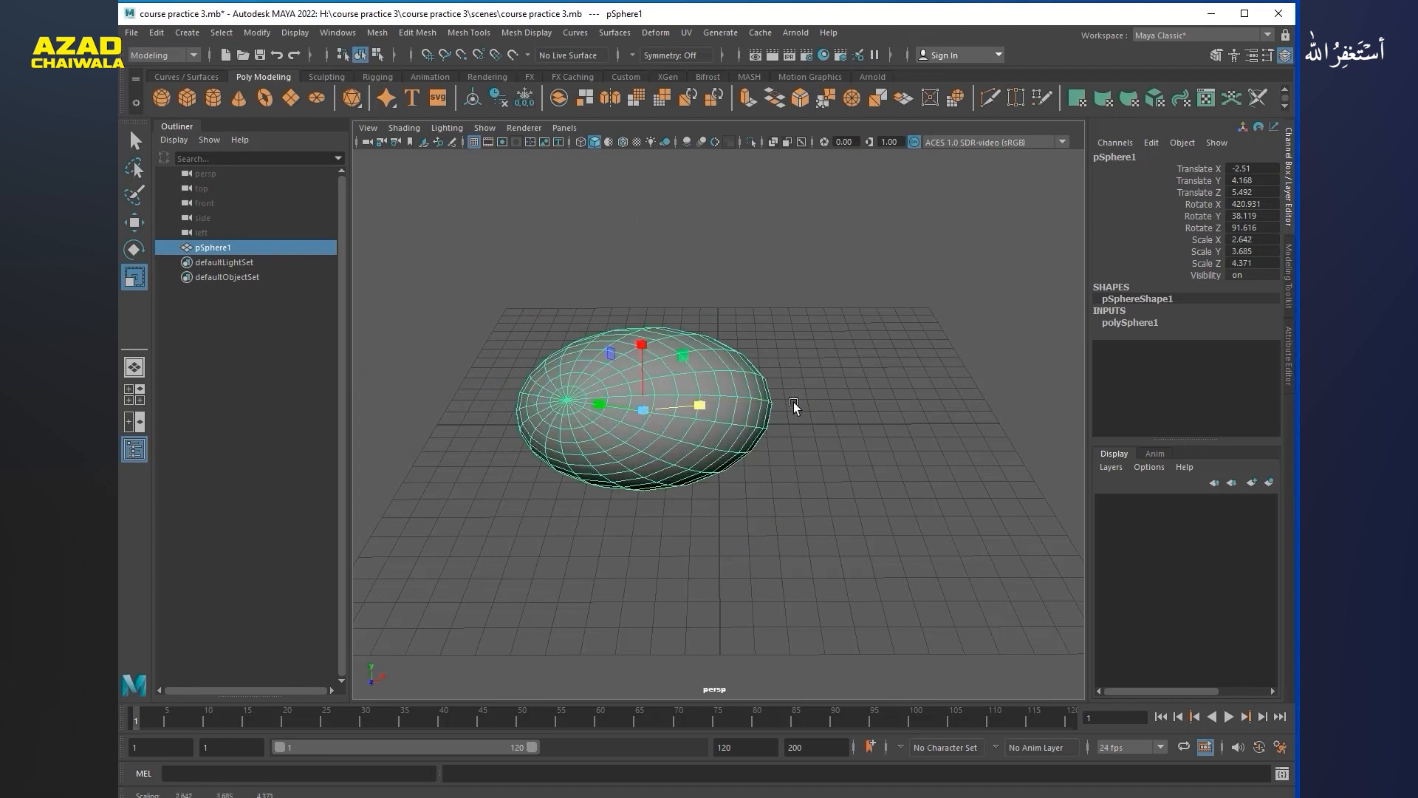
# Step: Turn the sphere's Visibility off with the value 0 and back on with the value 1
pyautogui.doubleClick(1249, 274)
pyautogui.write('0')
pyautogui.press('Return')
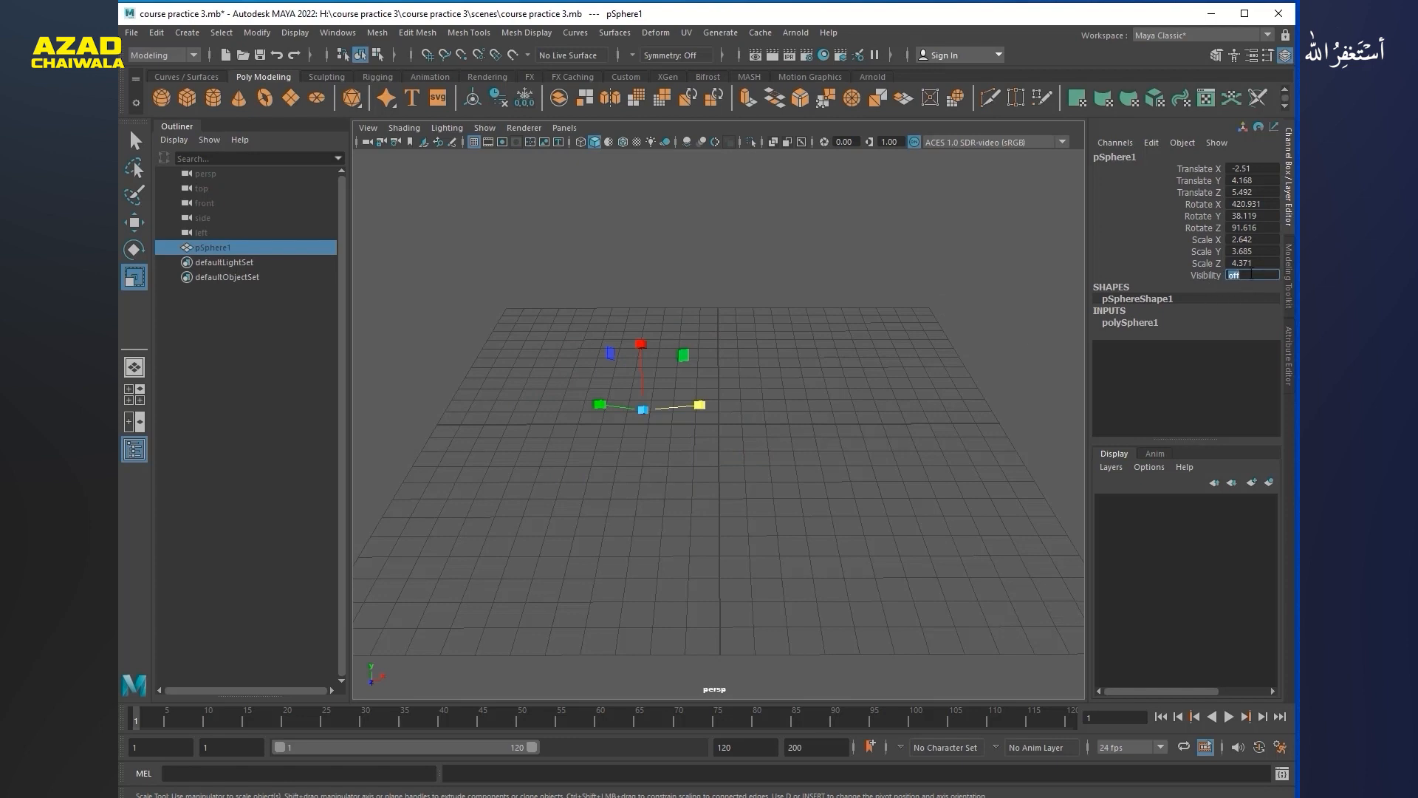
pyautogui.write('1')
pyautogui.press('Return')
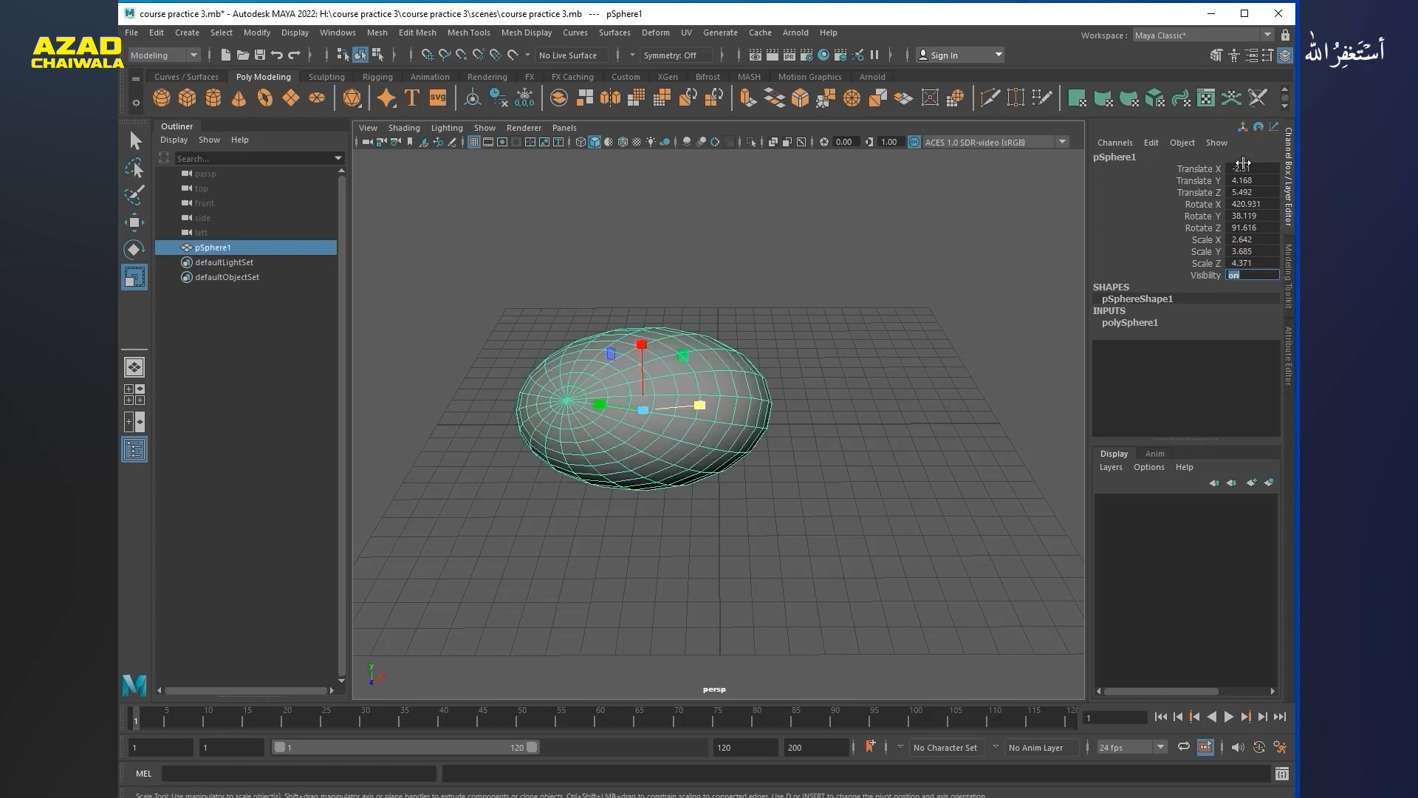
# Step: Set all the sphere's translate, rotate and scale channels to 0, and restore Scale X, Y and Z to 1
pyautogui.moveTo(1244, 163); pyautogui.dragTo(1247, 263)
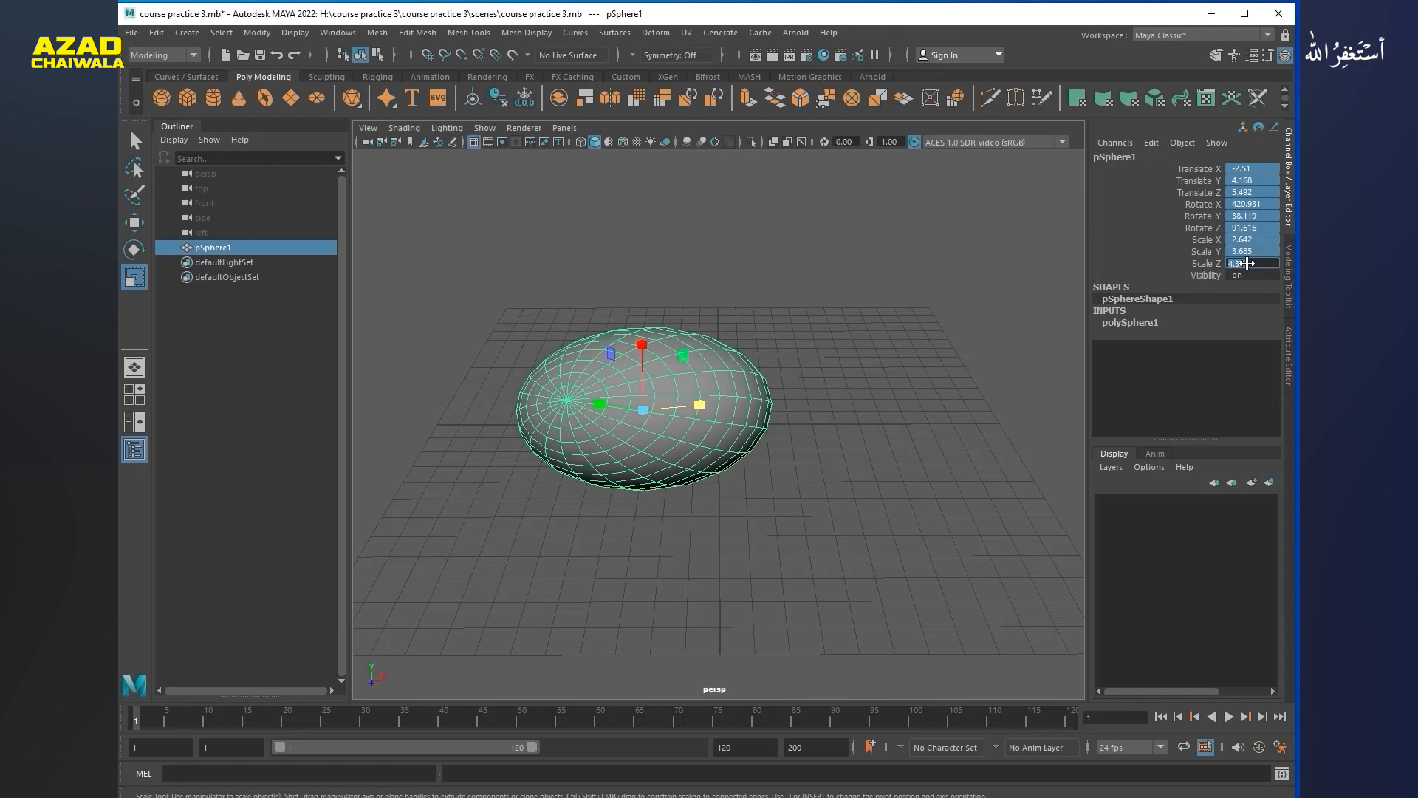
pyautogui.write('0')
pyautogui.press('Return')
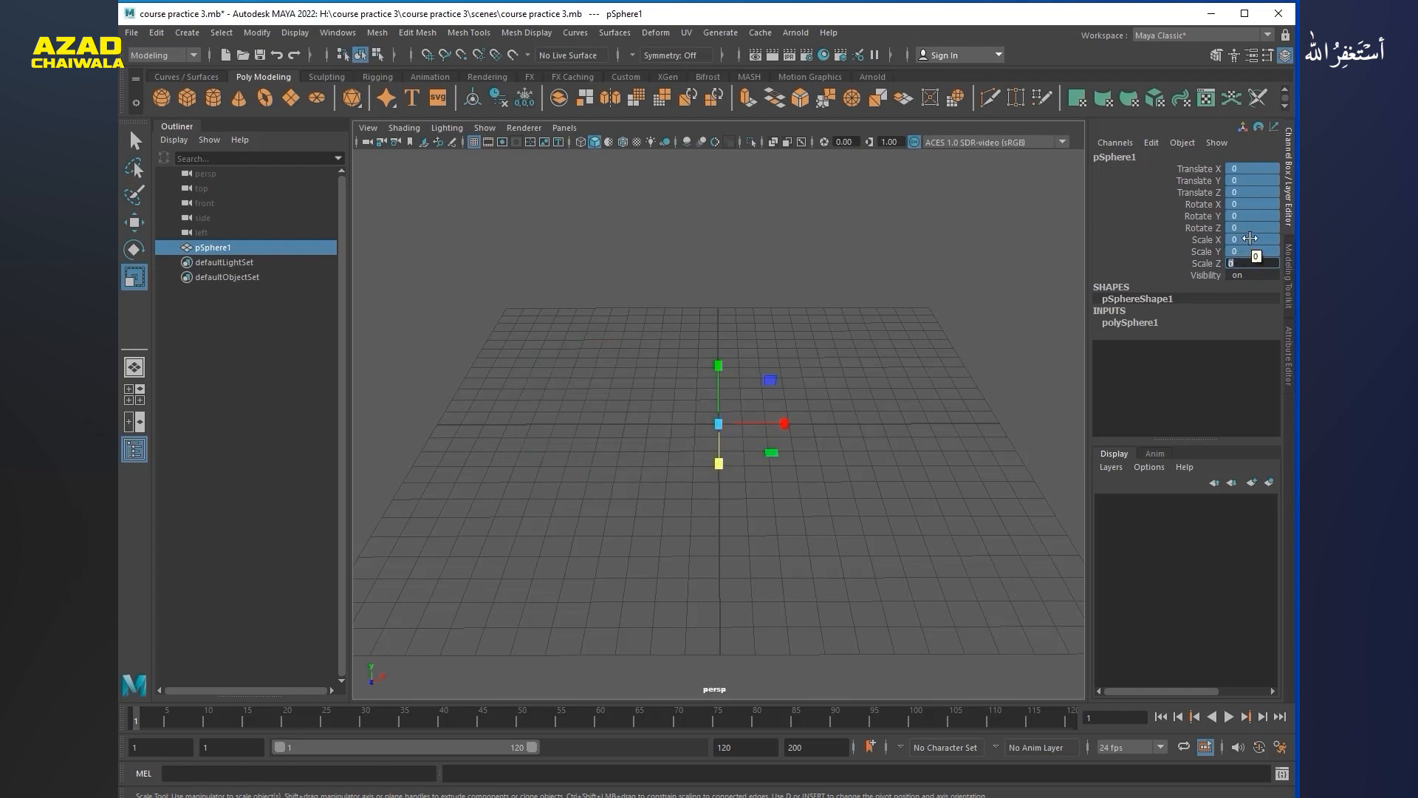
pyautogui.moveTo(1249, 238); pyautogui.dragTo(1248, 265)
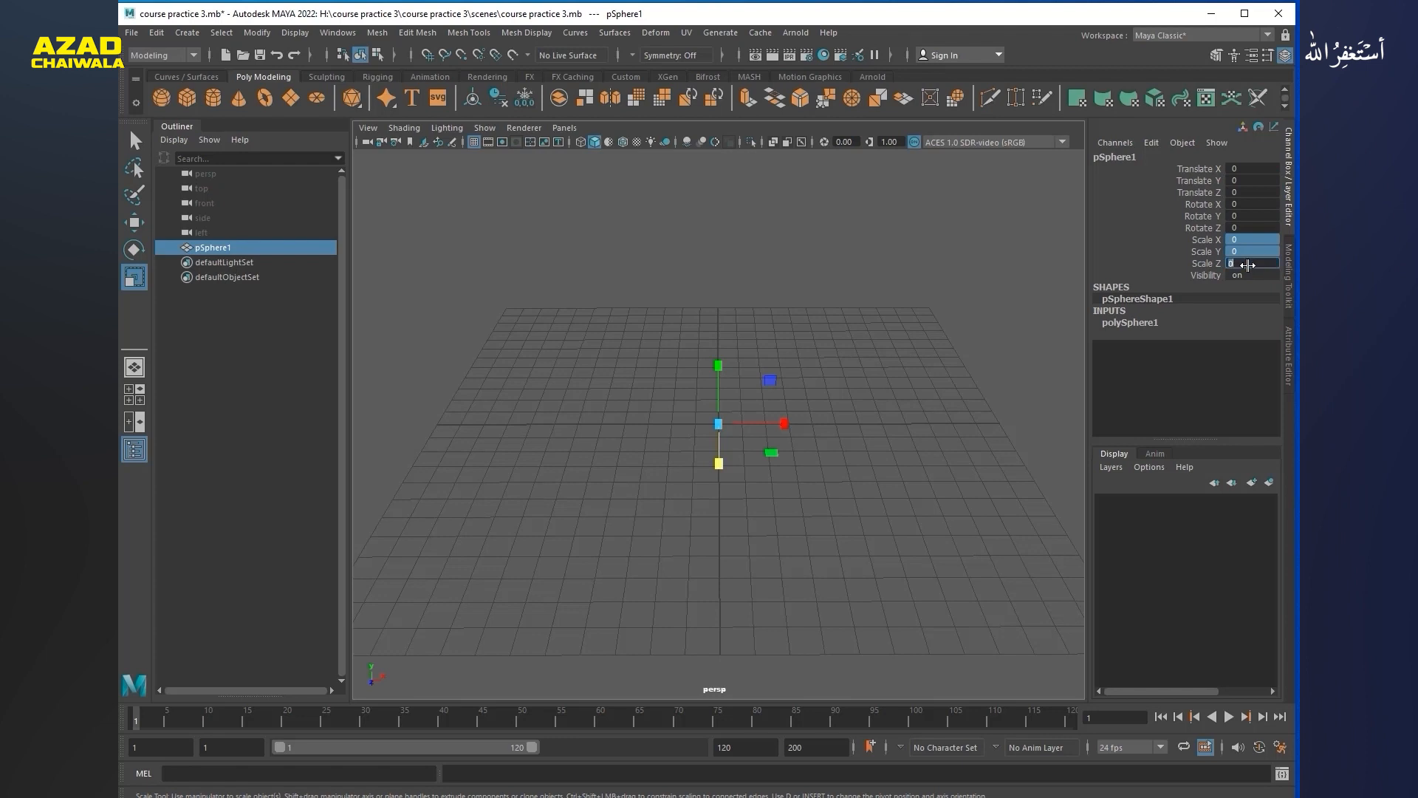
pyautogui.press('Return')
pyautogui.write('1')
pyautogui.press('Return')
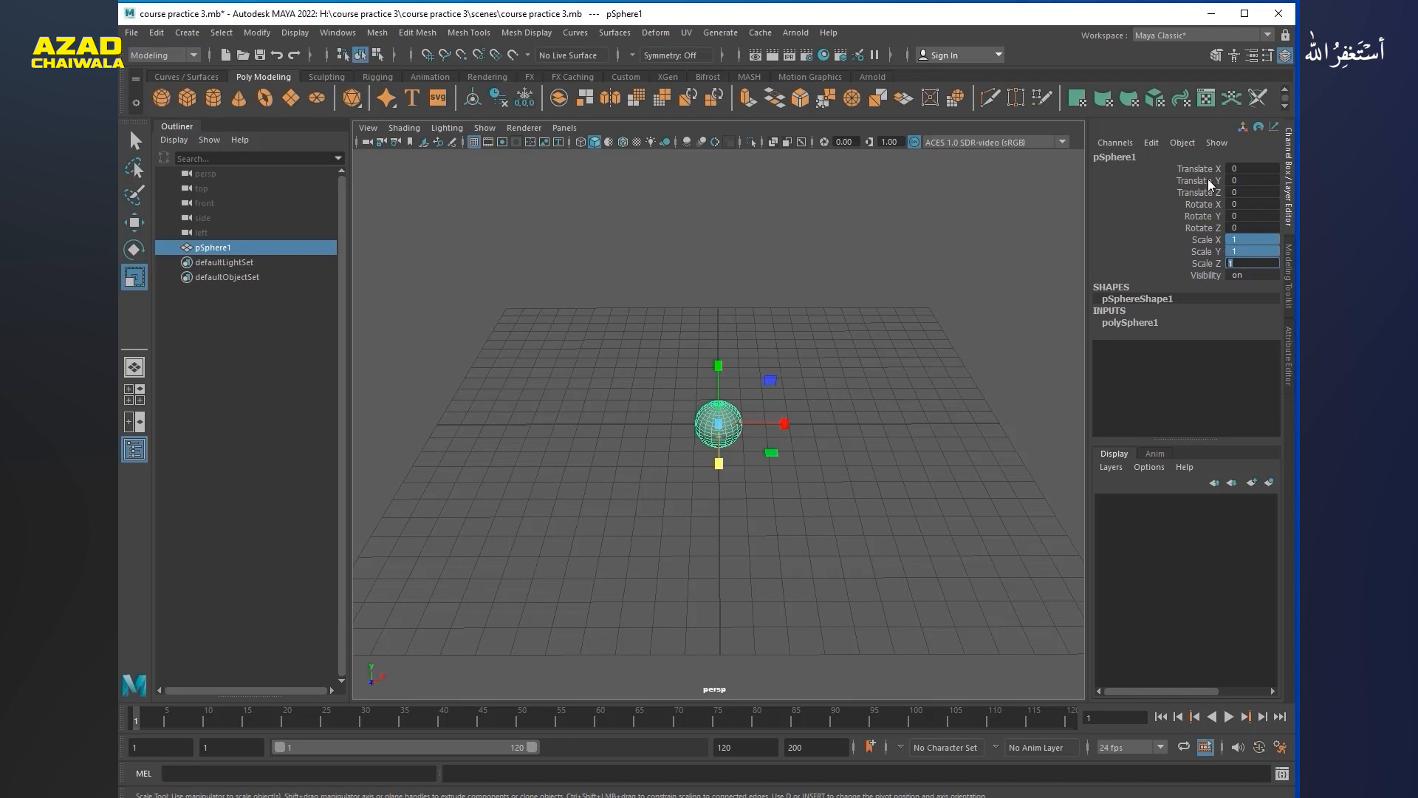
pyautogui.moveTo(1208, 169); pyautogui.dragTo(1211, 282)
pyautogui.doubleClick(1203, 299)
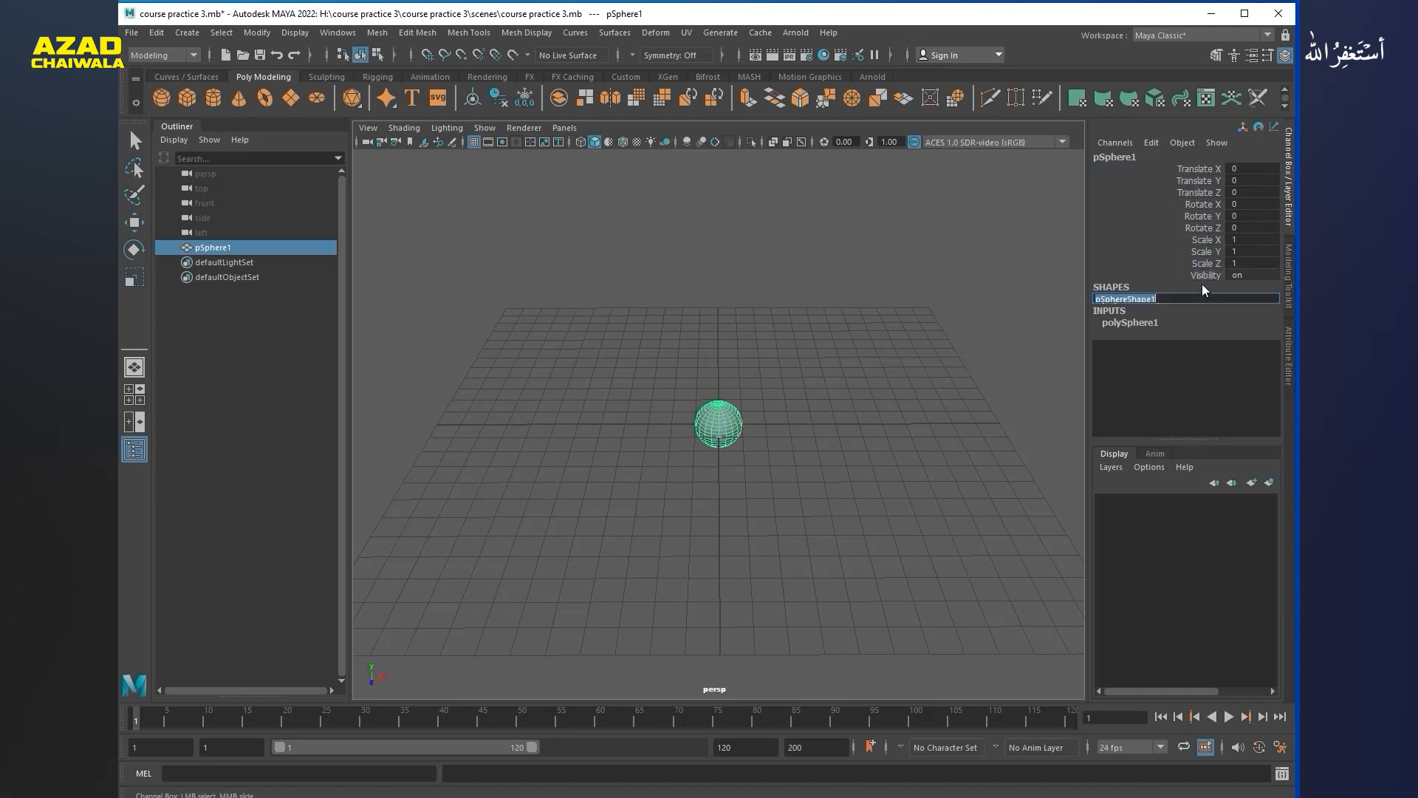
pyautogui.click(1202, 286)
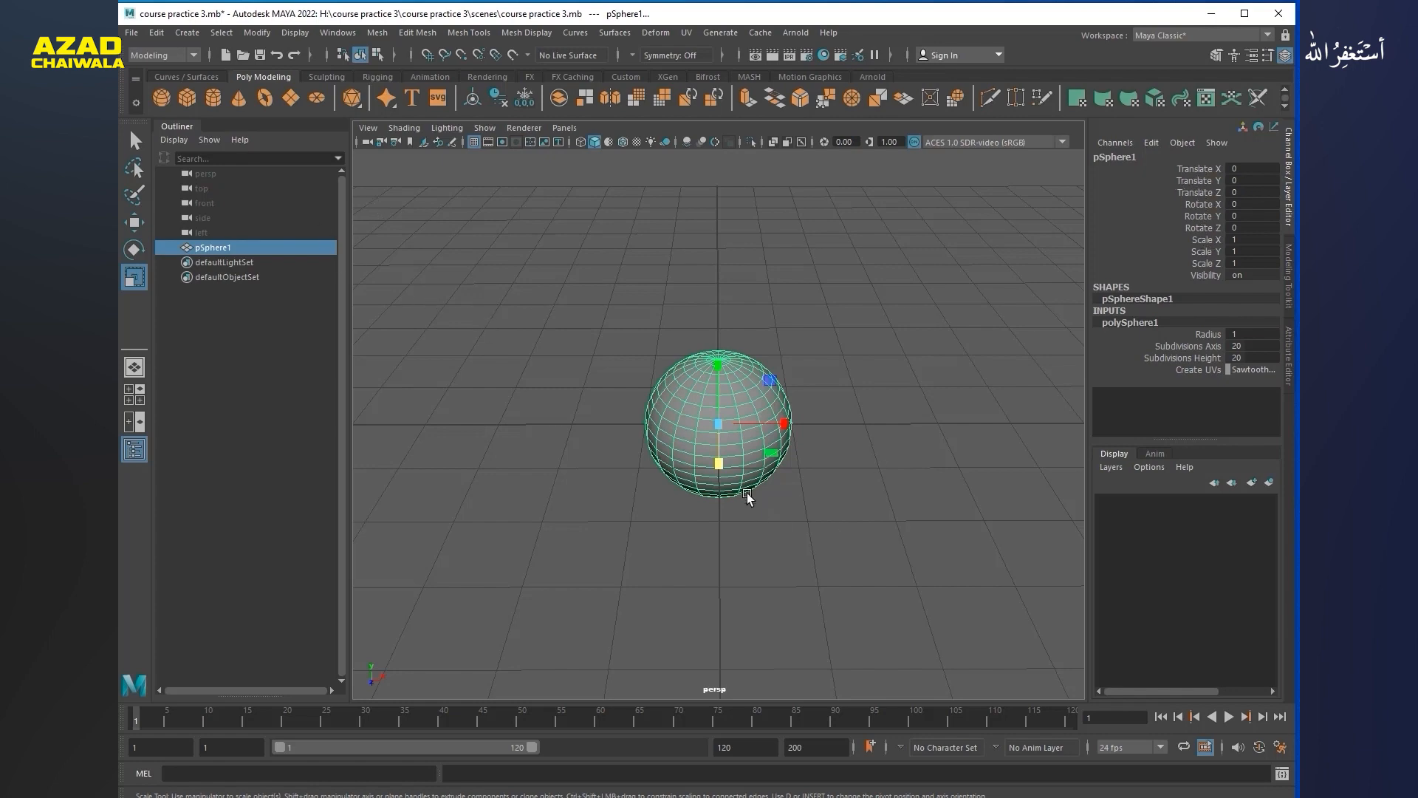
# Step: Scale the sphere uniformly to about 3.6 and rotate it freely to about X 145, Y 12, Z -87
pyautogui.click(718, 424)
pyautogui.moveTo(787, 448); pyautogui.dragTo(1045, 502, button='middle')
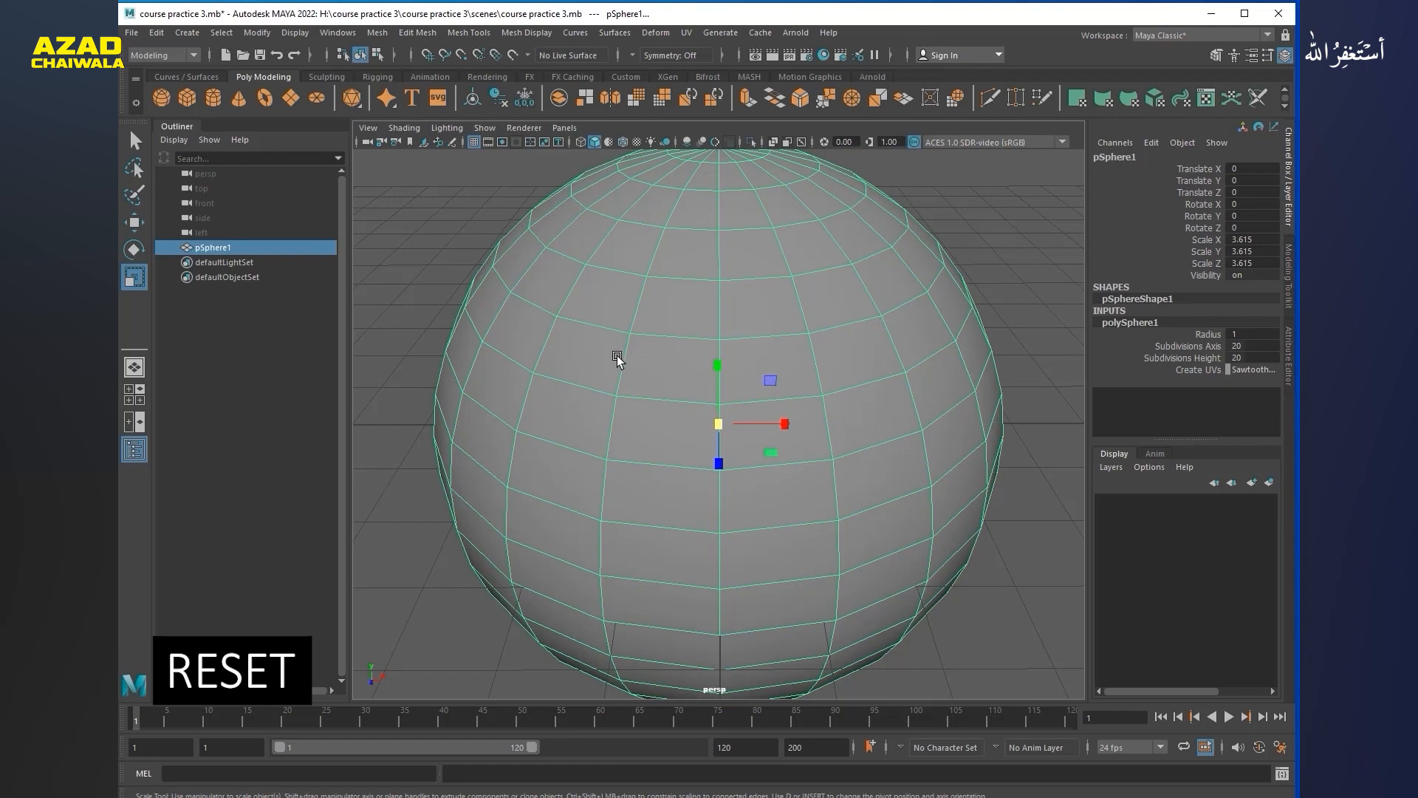
pyautogui.press('e')
pyautogui.moveTo(680, 392); pyautogui.dragTo(500, 268)
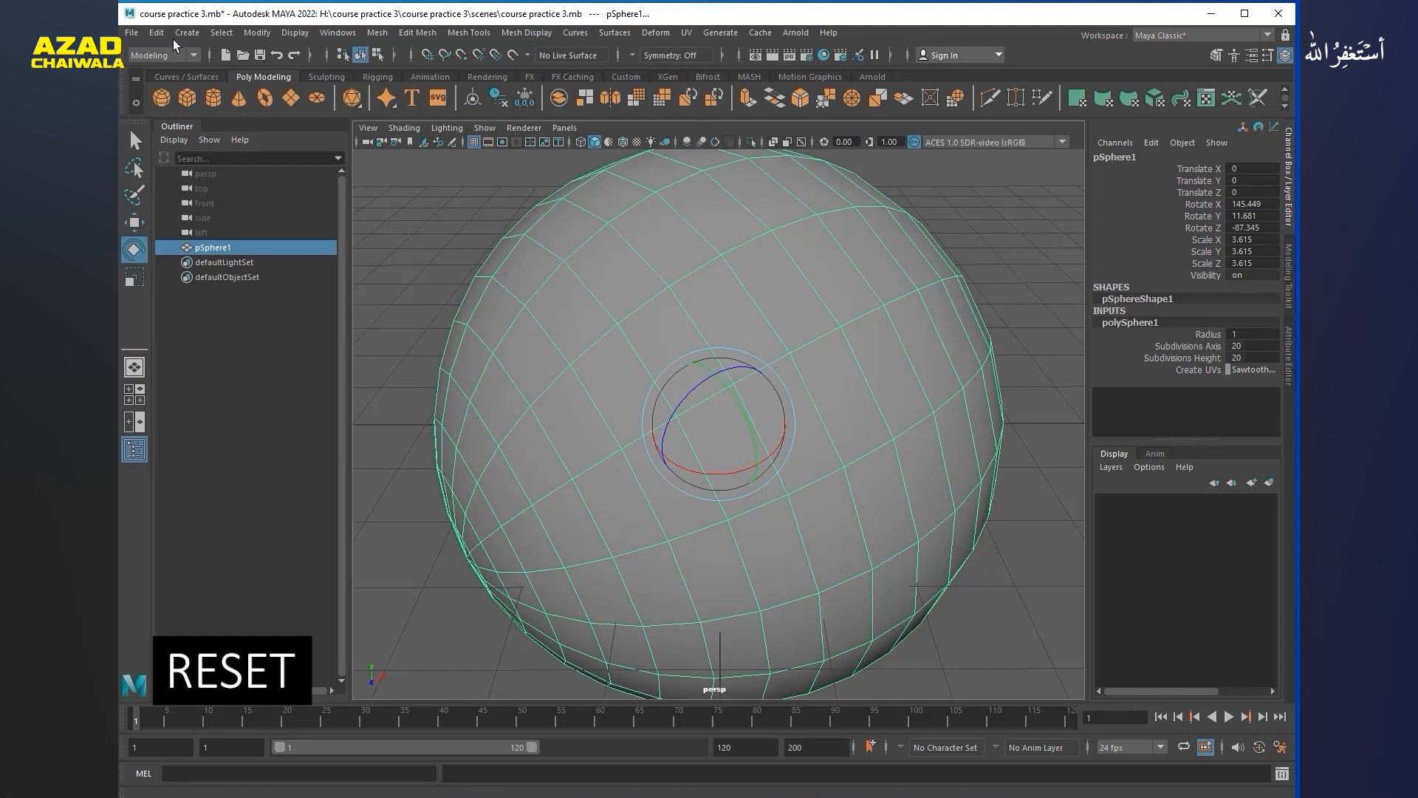
# Step: Reset the sphere's transformations with Reset Transformations
pyautogui.click(257, 33)
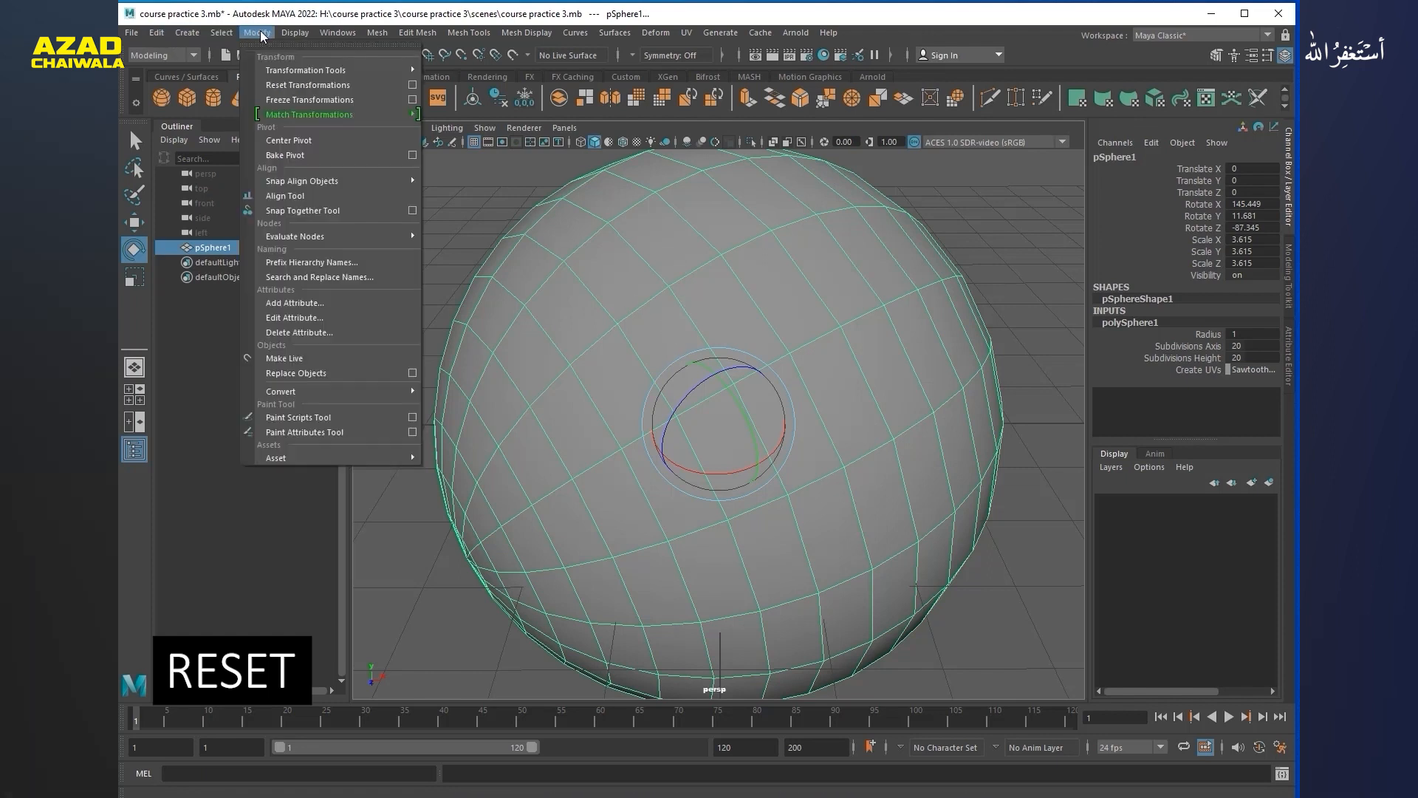
pyautogui.click(287, 85)
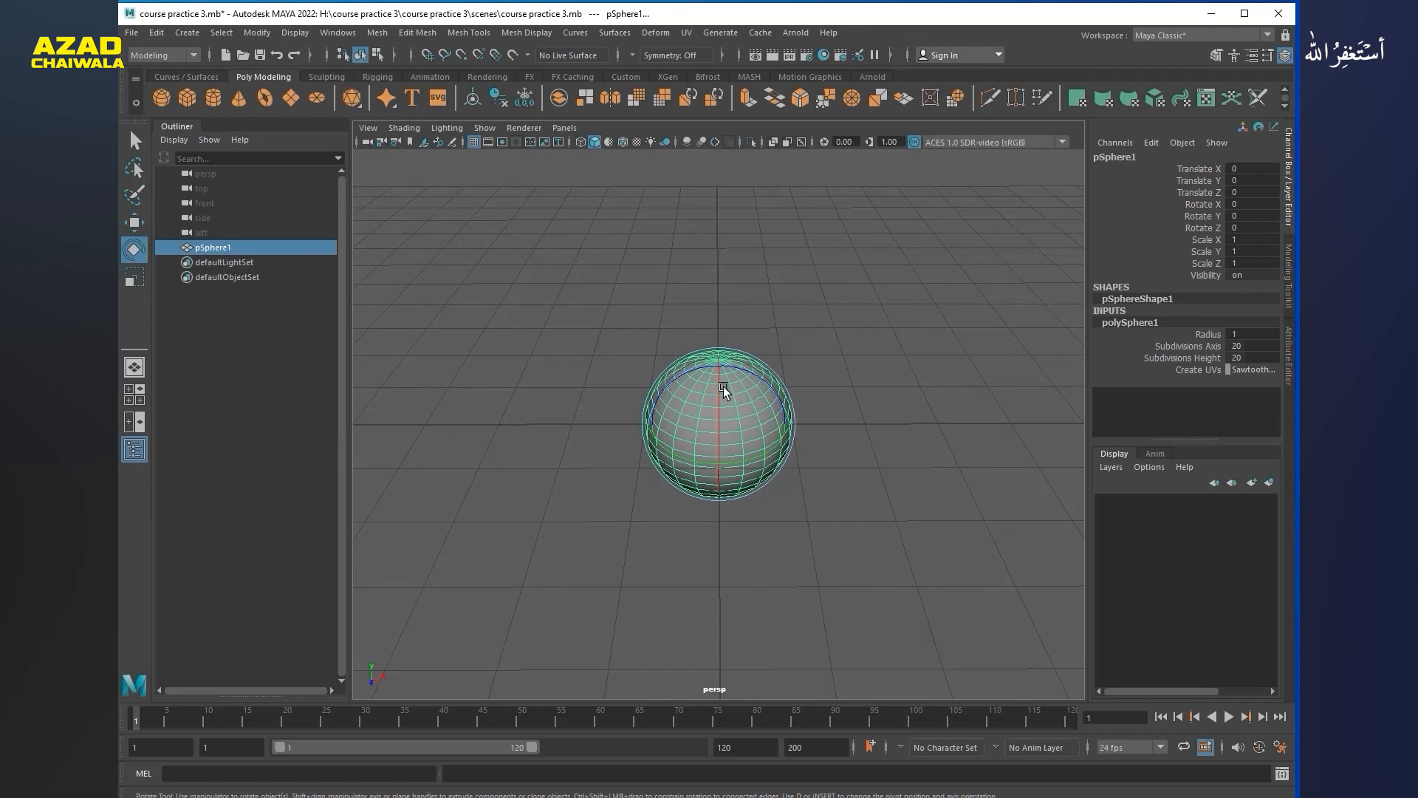
# Step: Scale the sphere uniformly to about 3.2 and rotate it freely to about X 131, Y 7, Z -1
pyautogui.press('r')
pyautogui.moveTo(719, 423); pyautogui.dragTo(998, 681)
pyautogui.scroll(-6, 839, 493)
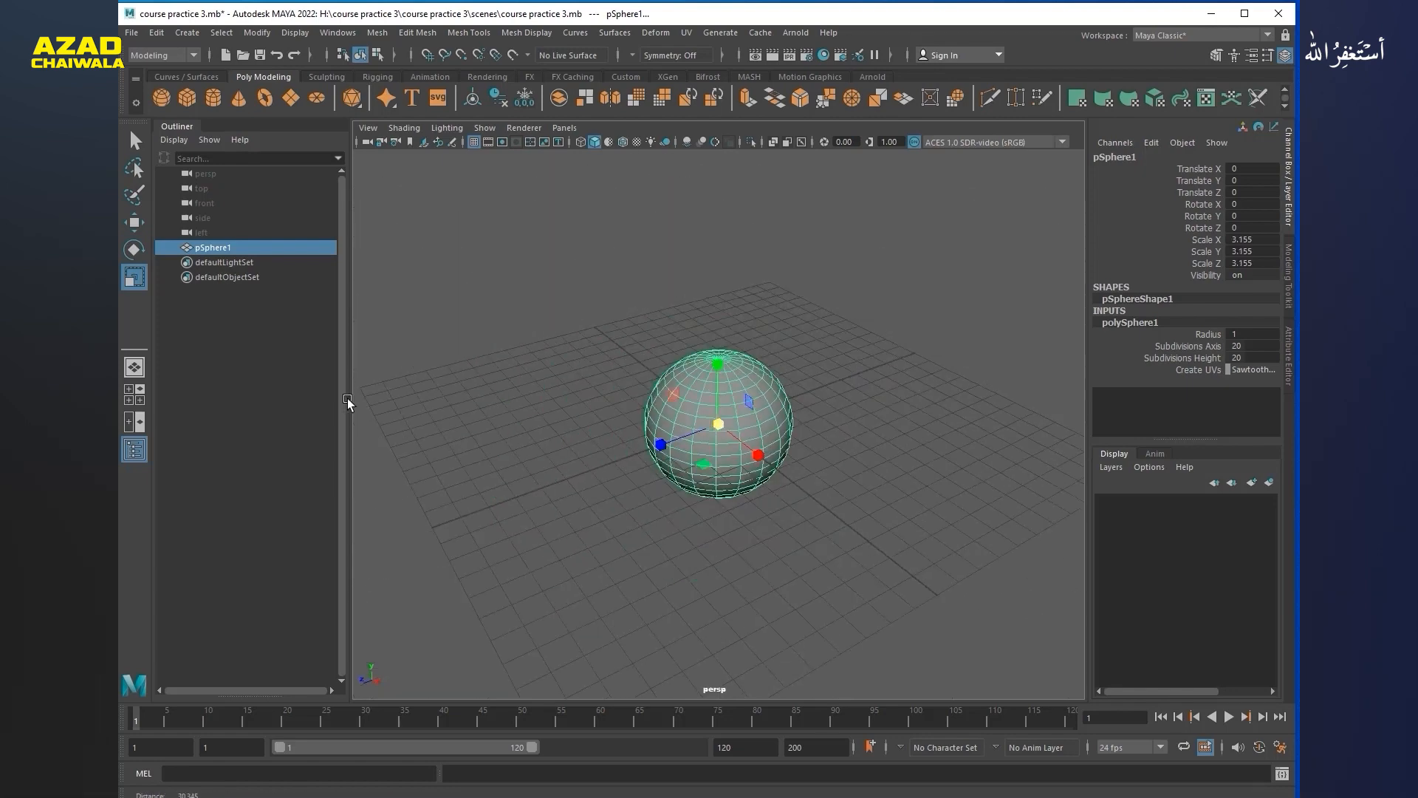
pyautogui.press('e')
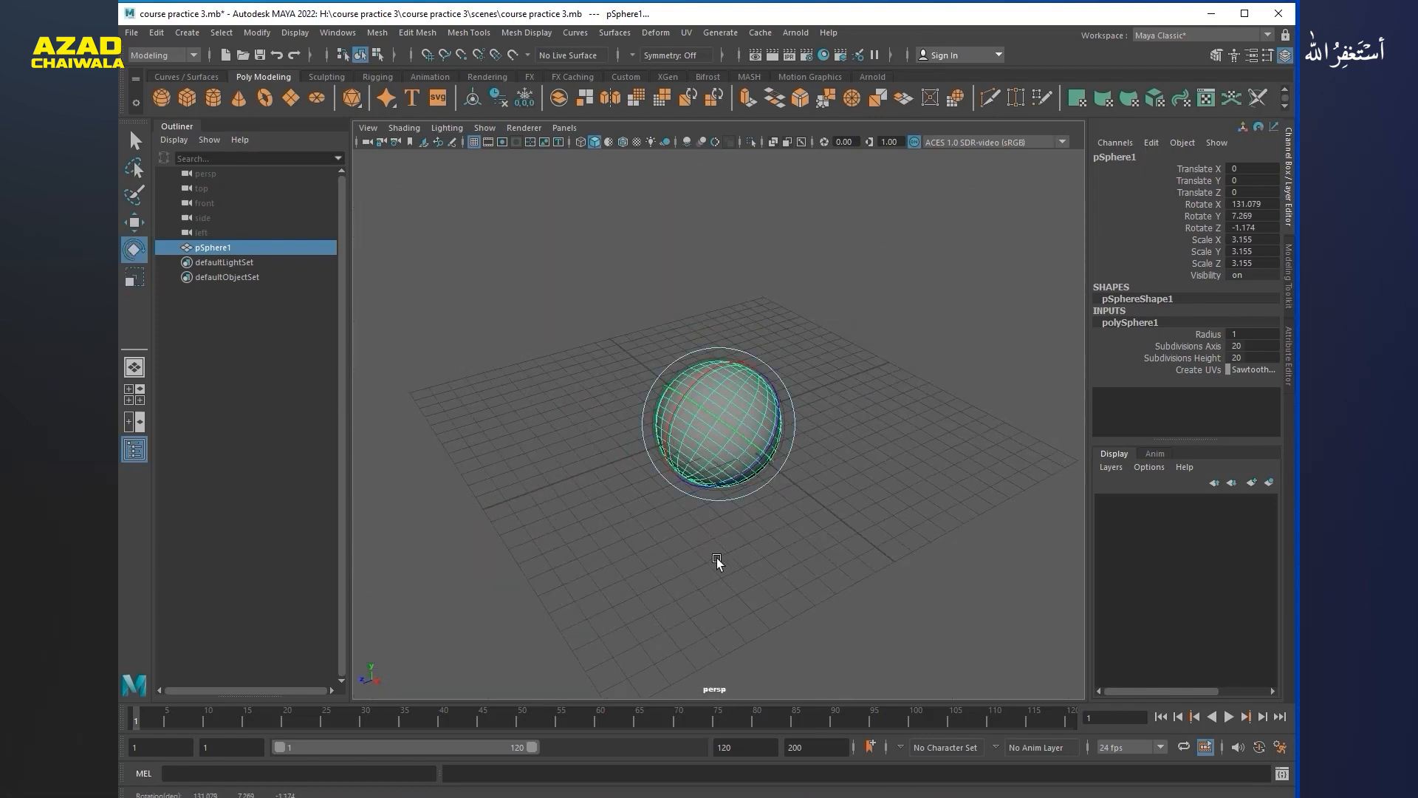
pyautogui.scroll(5, 910, 467)
pyautogui.moveTo(668, 462)
pyautogui.mouseDown()
pyautogui.moveTo(709, 438)
pyautogui.moveTo(668, 453)
pyautogui.mouseUp()
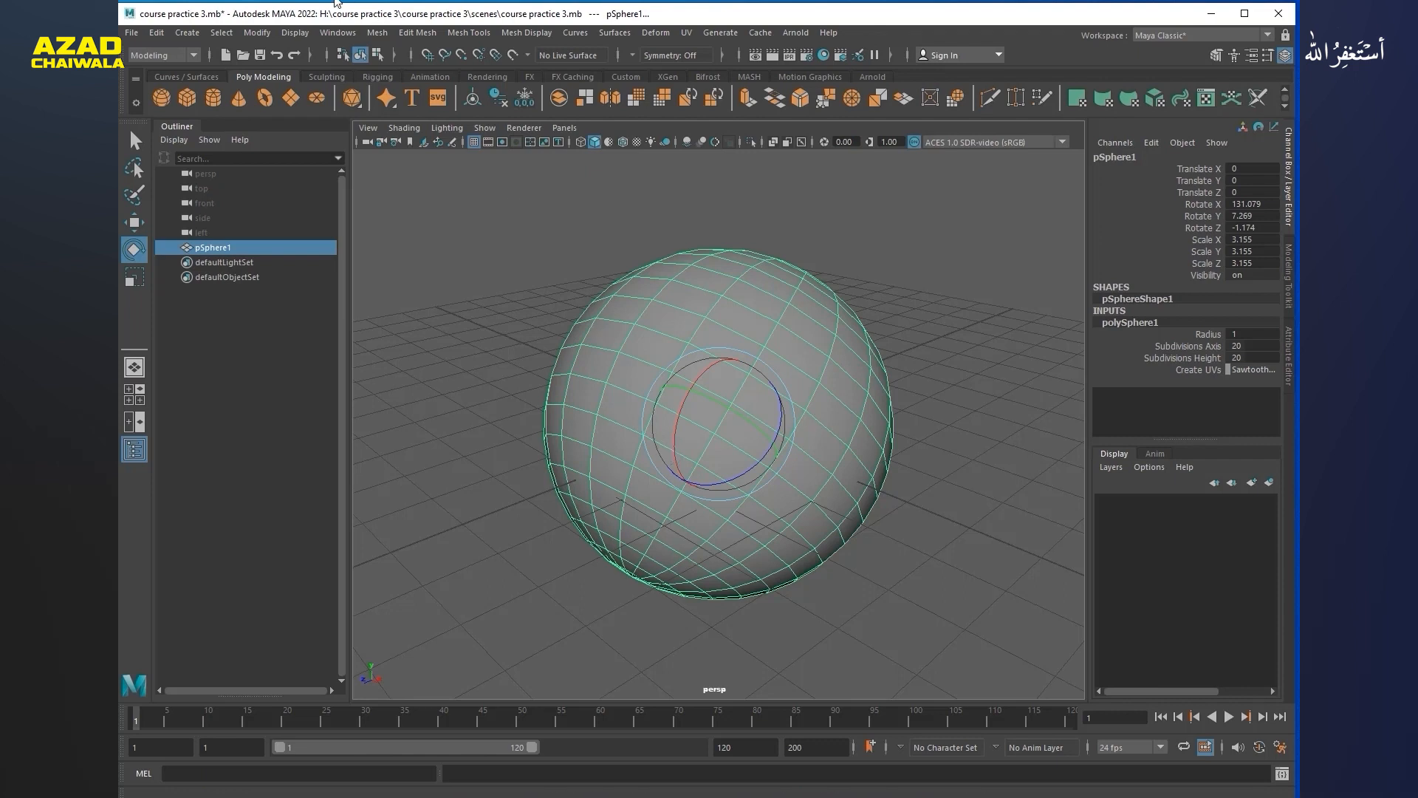
# Step: Freeze the sphere's transformations and select all its channels from Translate X through Visibility
pyautogui.click(257, 33)
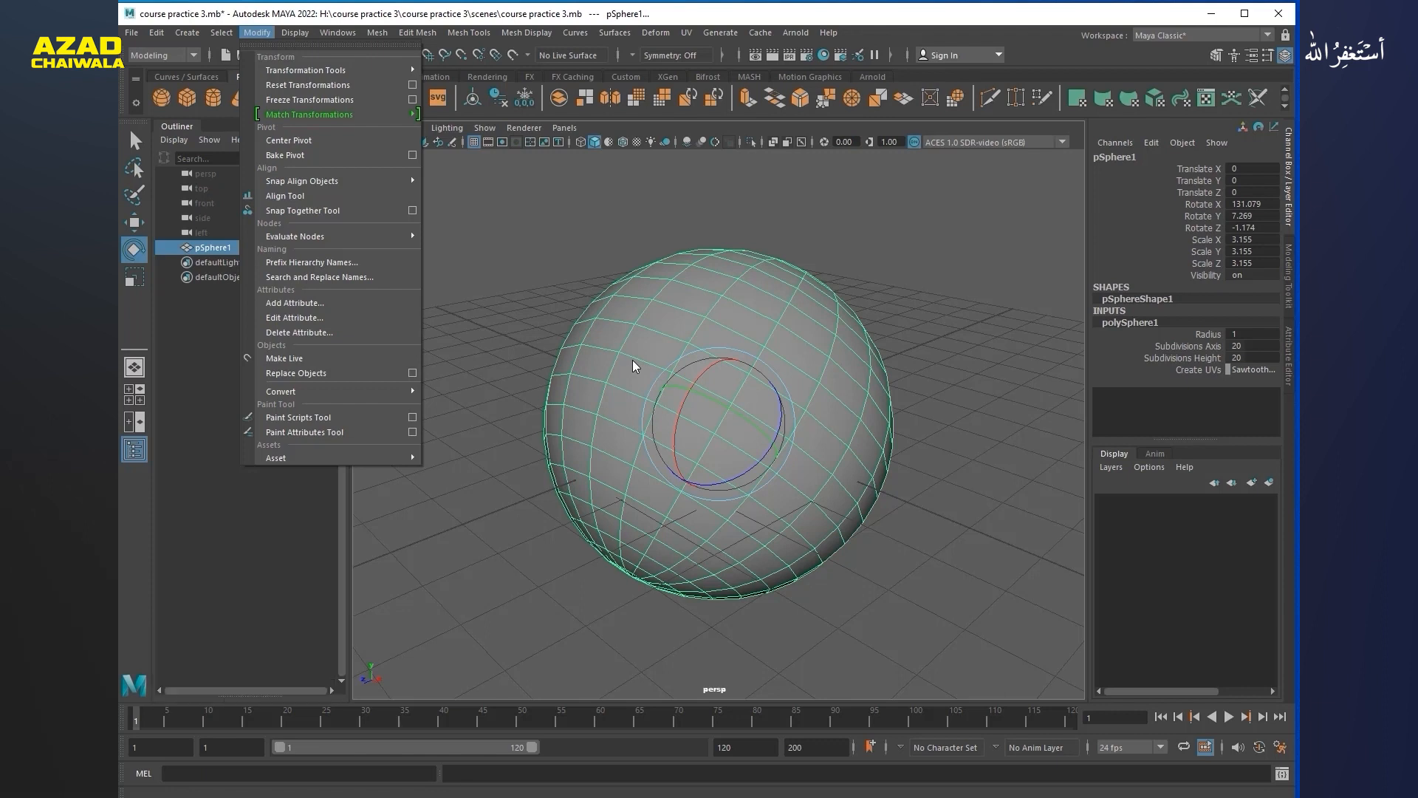
pyautogui.click(296, 100)
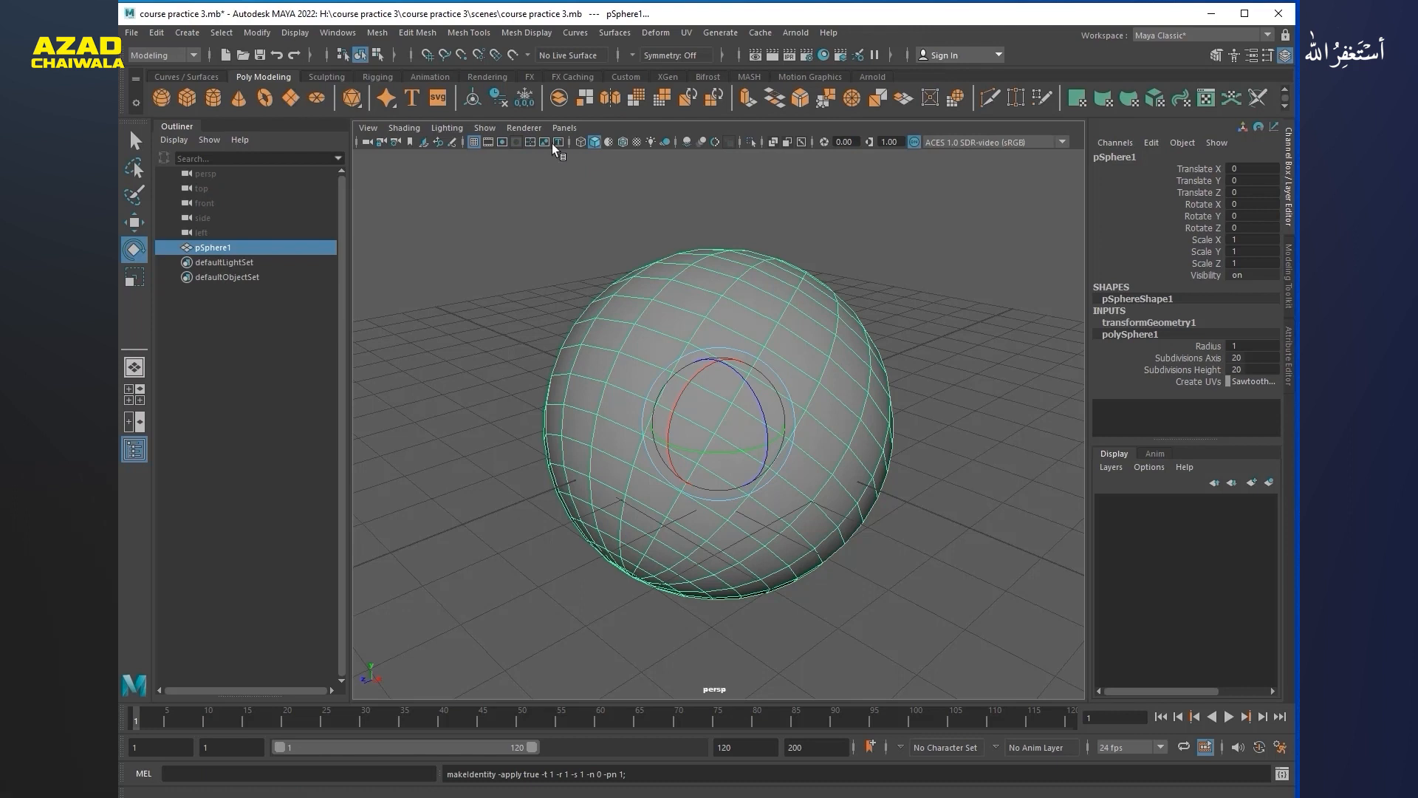
pyautogui.moveTo(1201, 169); pyautogui.dragTo(1212, 290)
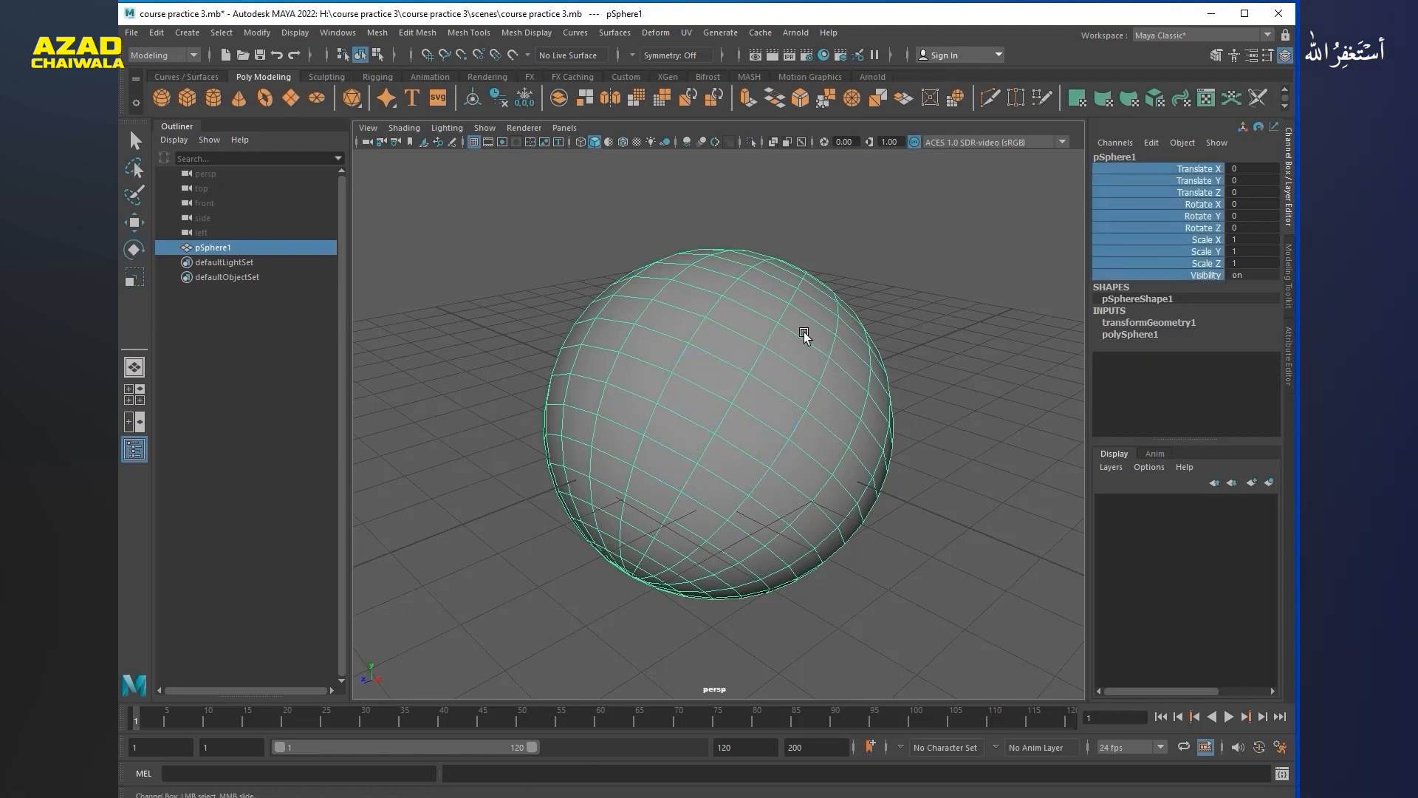